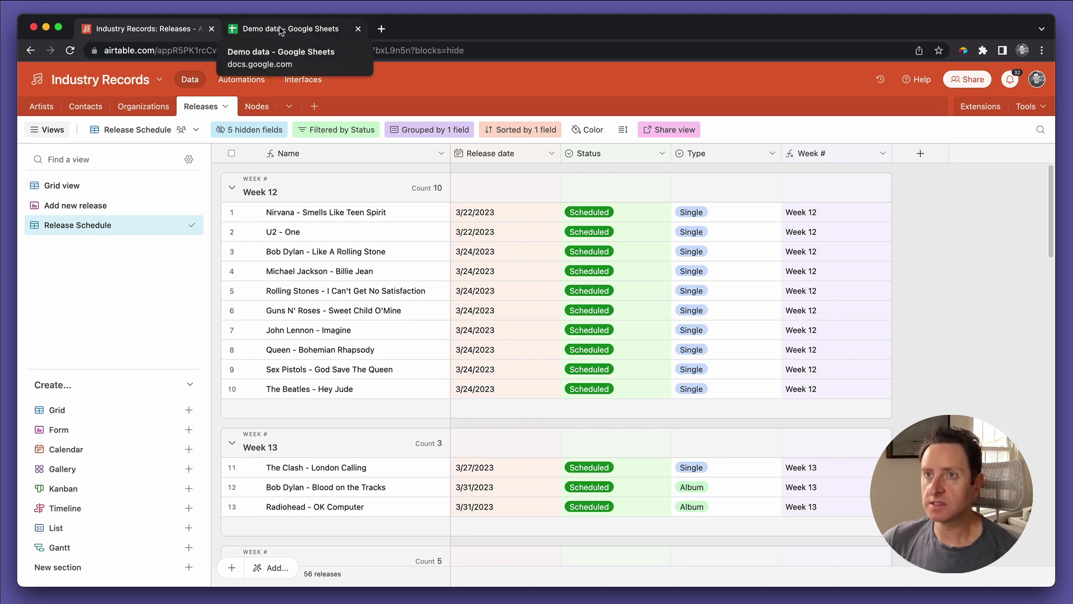
Step: Glance through the Demo data spreadsheet, then return to Industry Records and show the Contacts table
left_click(281, 31)
scroll(126, 269, "down", 2)
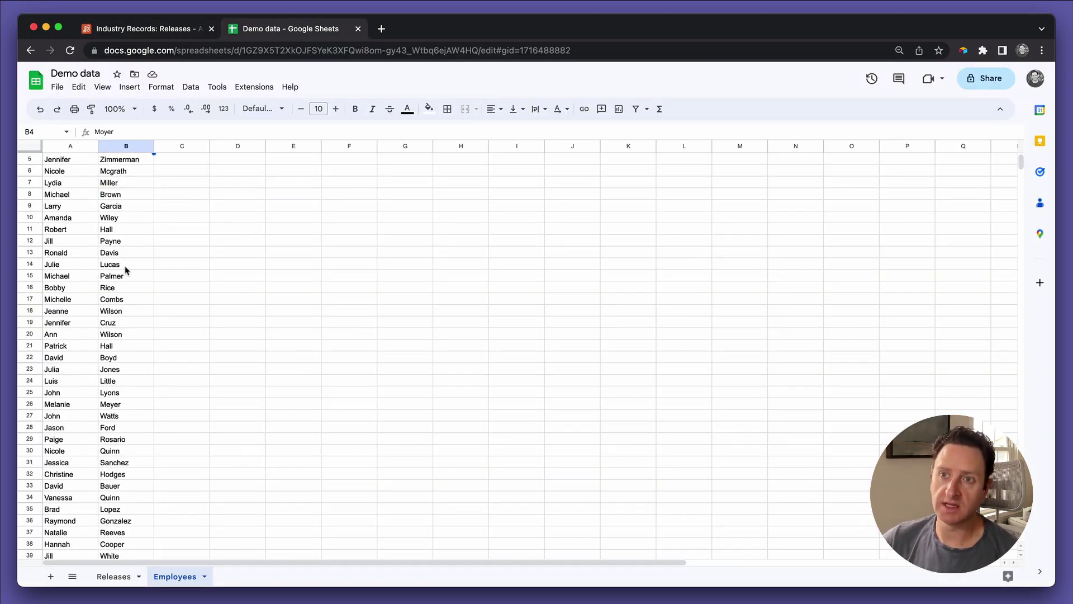
scroll(126, 270, "down", 8)
scroll(150, 454, "down", 8)
scroll(151, 454, "up", 17)
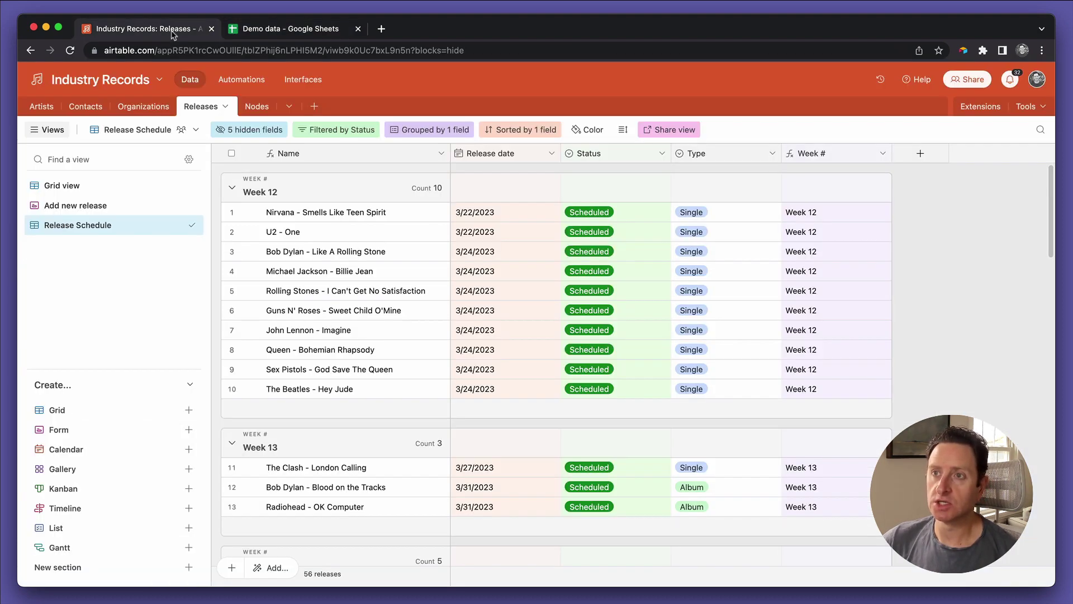
left_click(171, 33)
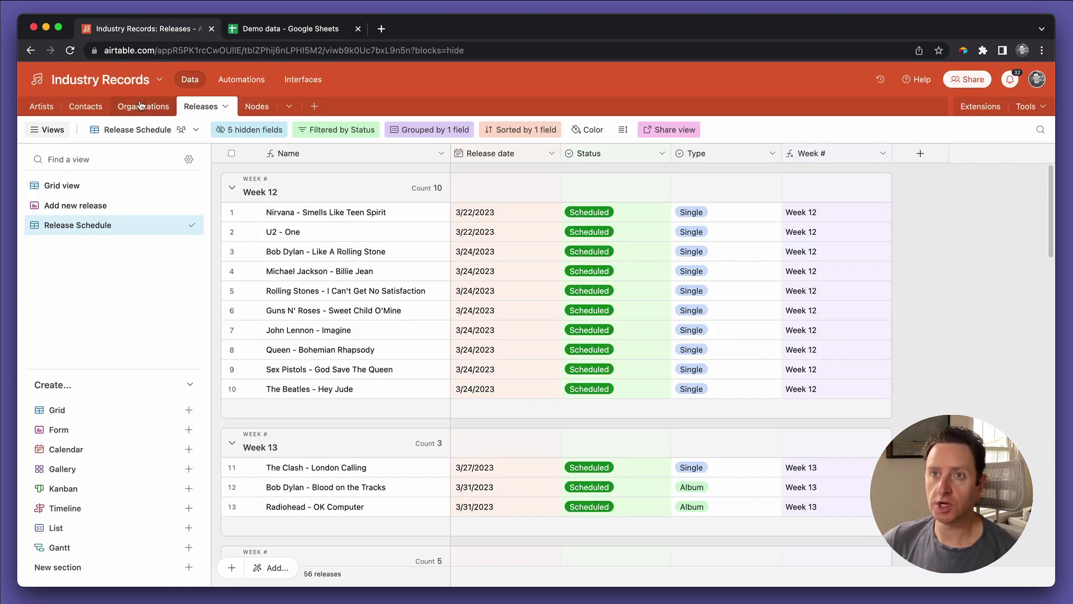
left_click(89, 106)
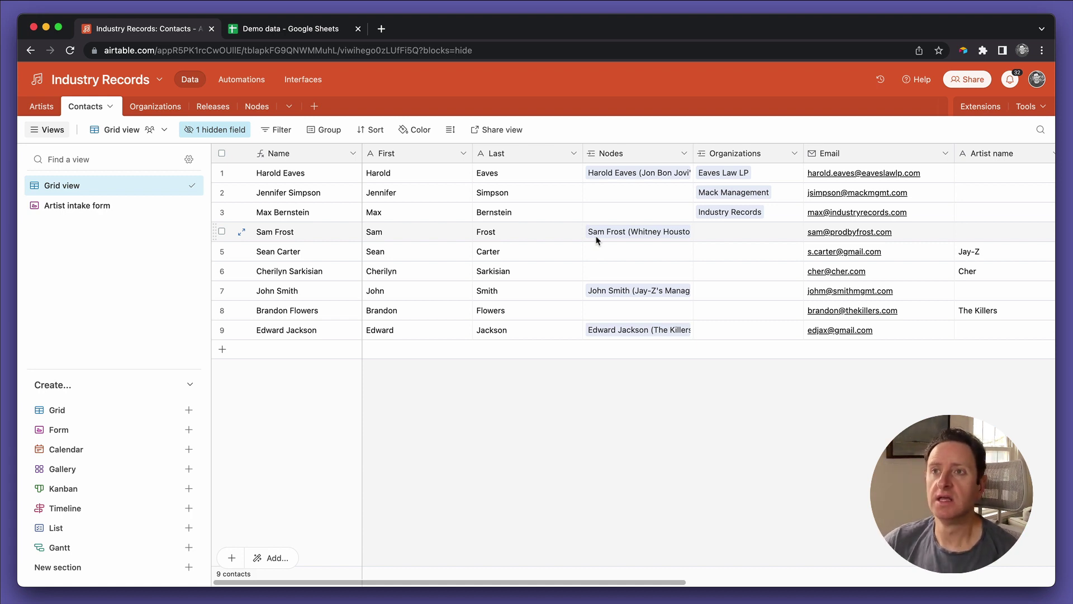
Step: Select the employee first and last names in A1:B85 of the Employees sheet
left_click(316, 35)
left_click(127, 161)
scroll(120, 276, "down", 10)
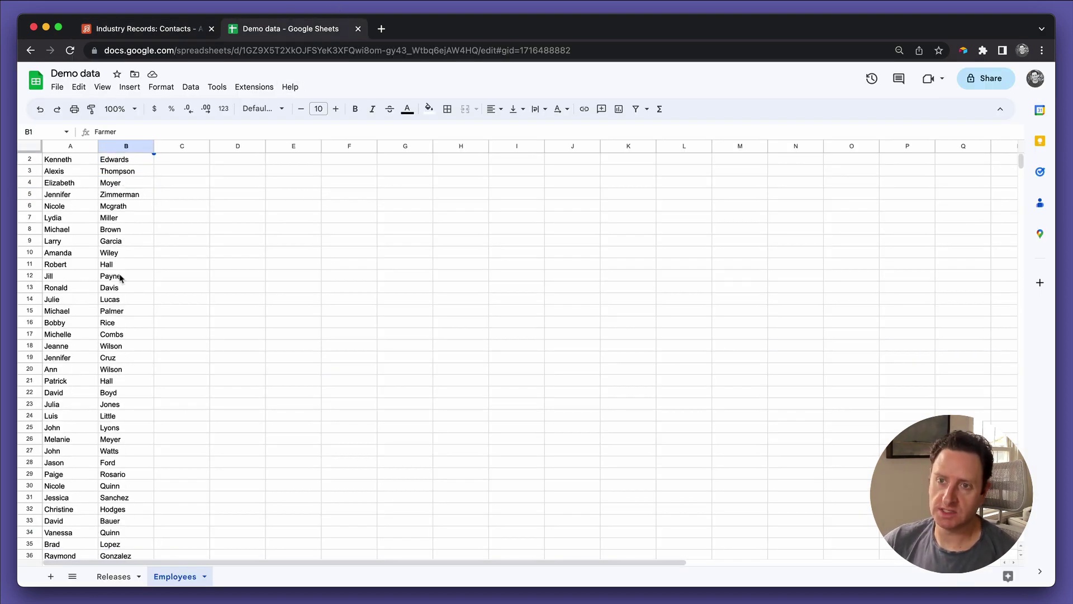
scroll(121, 278, "down", 8)
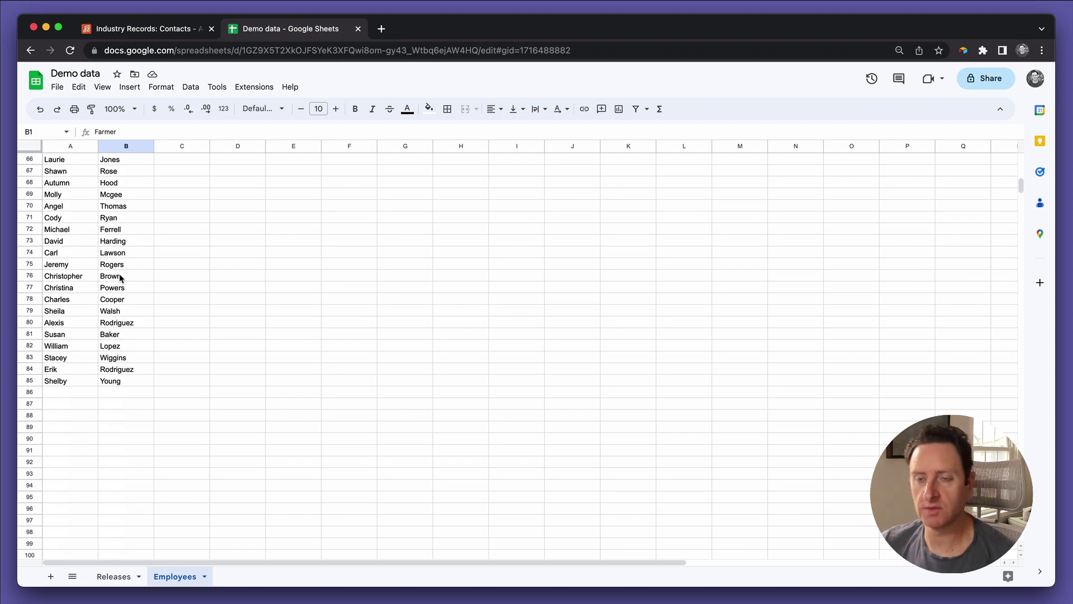
scroll(120, 278, "up", 20)
key("shift+Left")
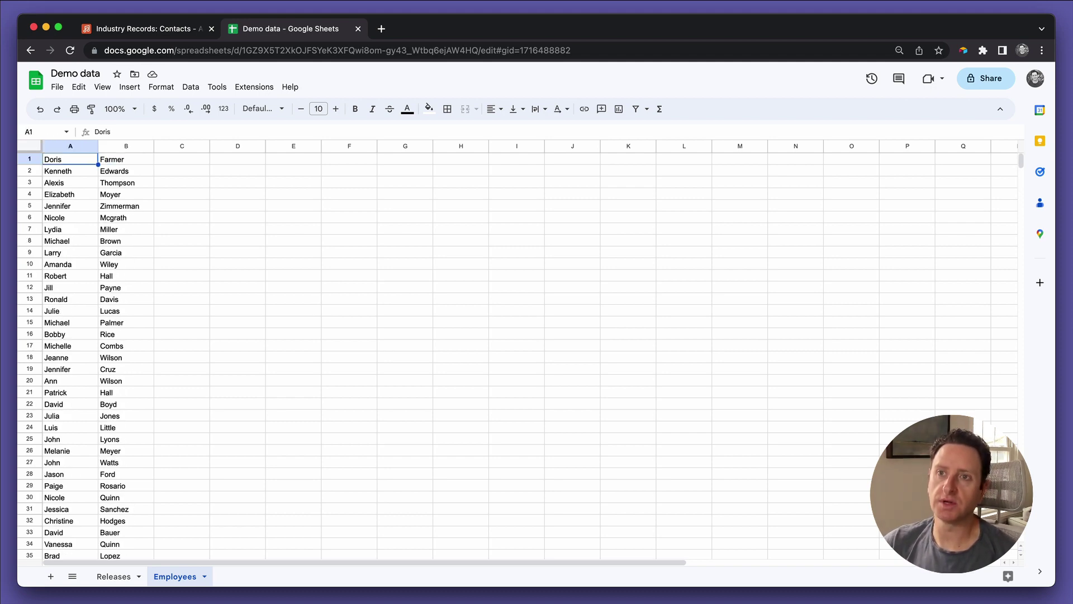
key("ctrl+shift+Down")
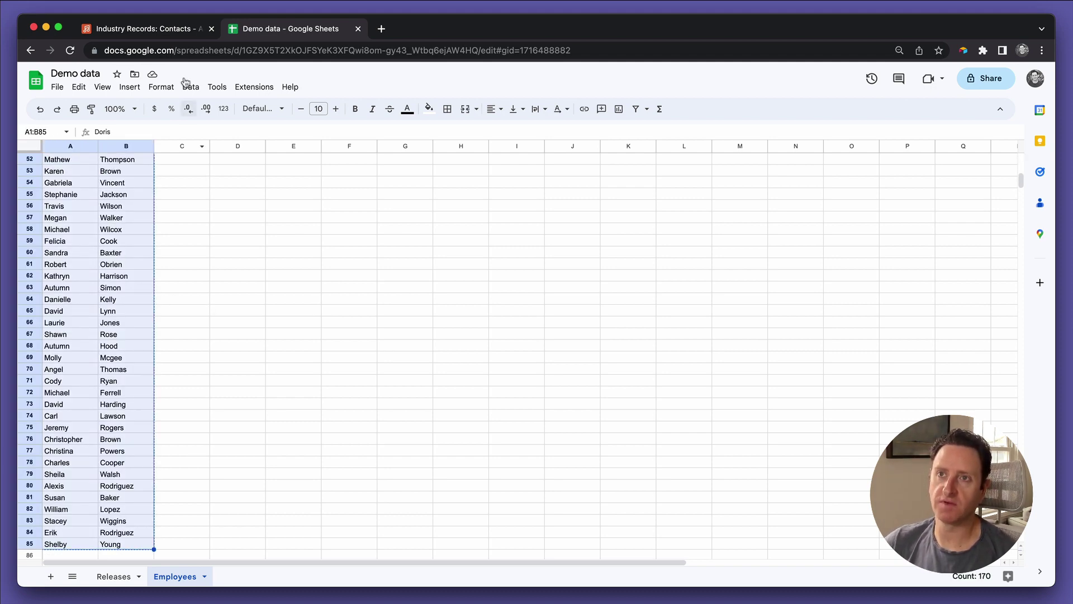
Step: Paste the 85 employee names into new Contacts rows, expanding the table to 94
left_click(168, 30)
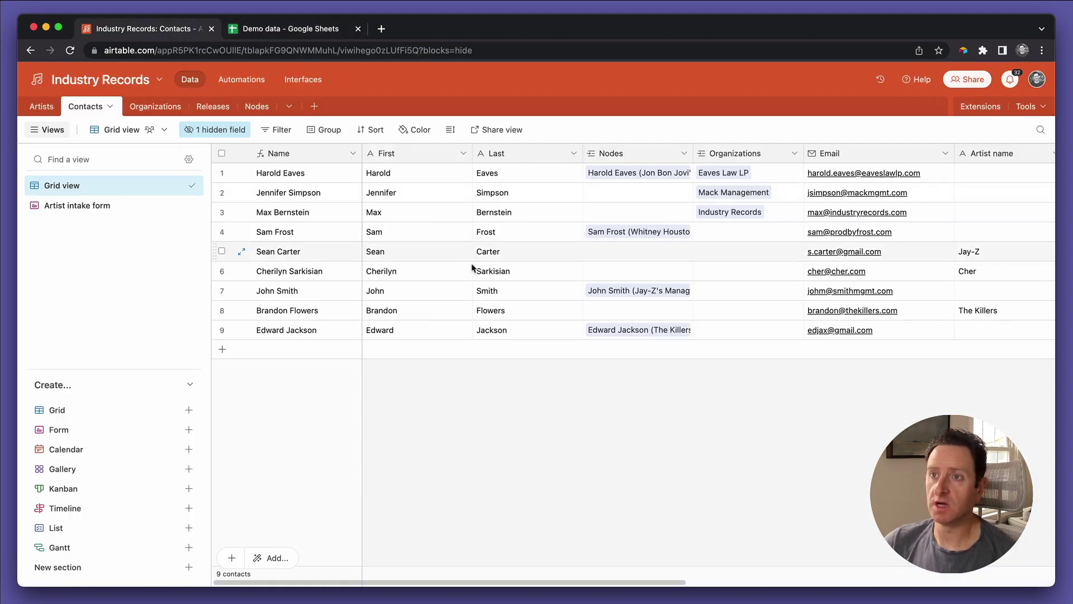
left_click(417, 356)
key("super+v")
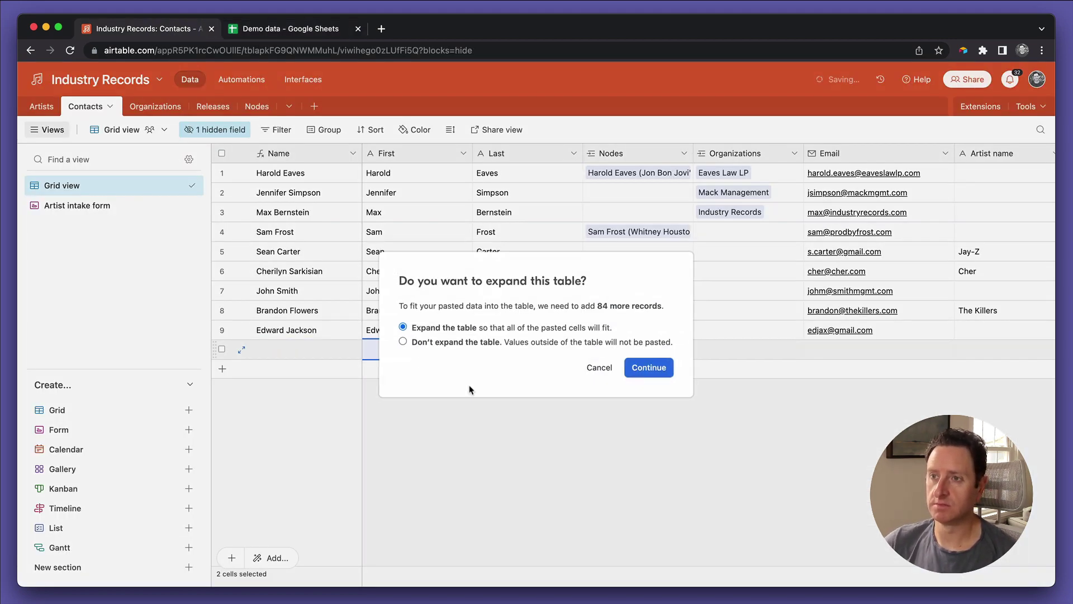
left_click(655, 366)
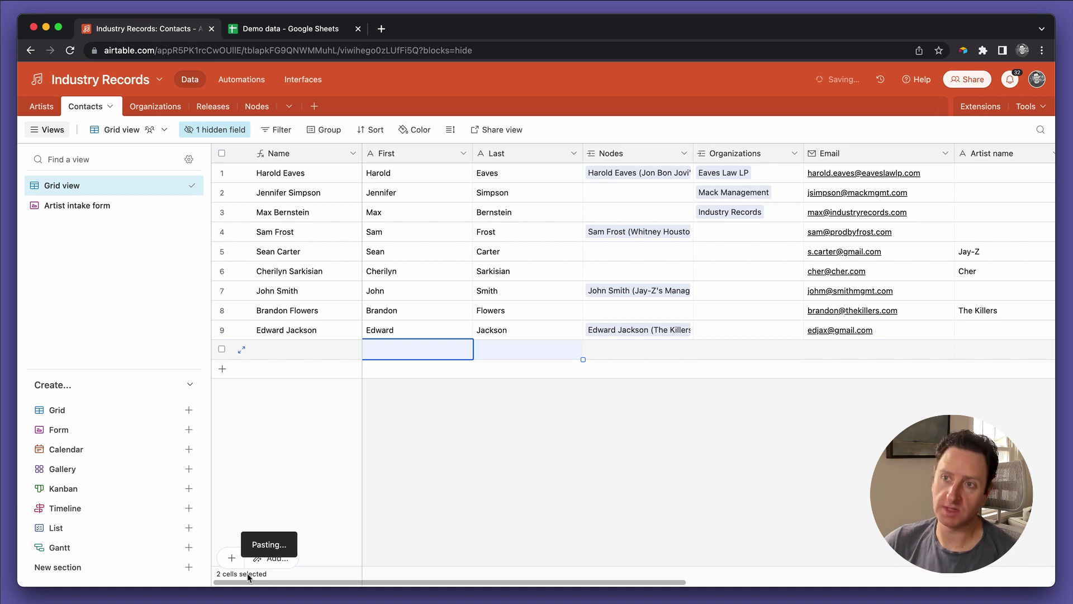
left_click(407, 436)
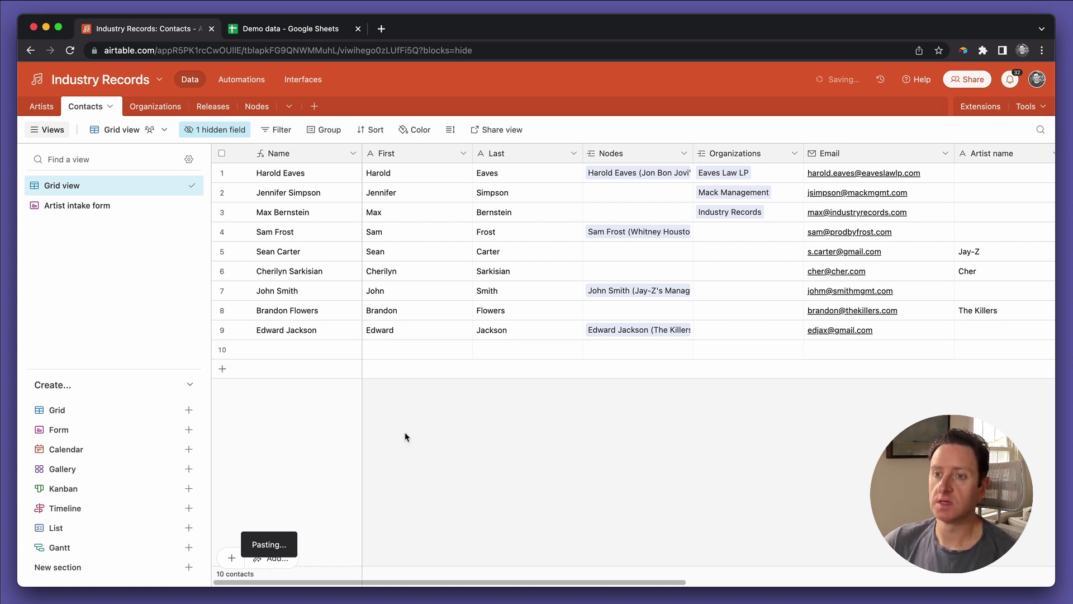
Step: Link row 10 to Industry Records and paste that link down the whole Organizations column
left_click(343, 344)
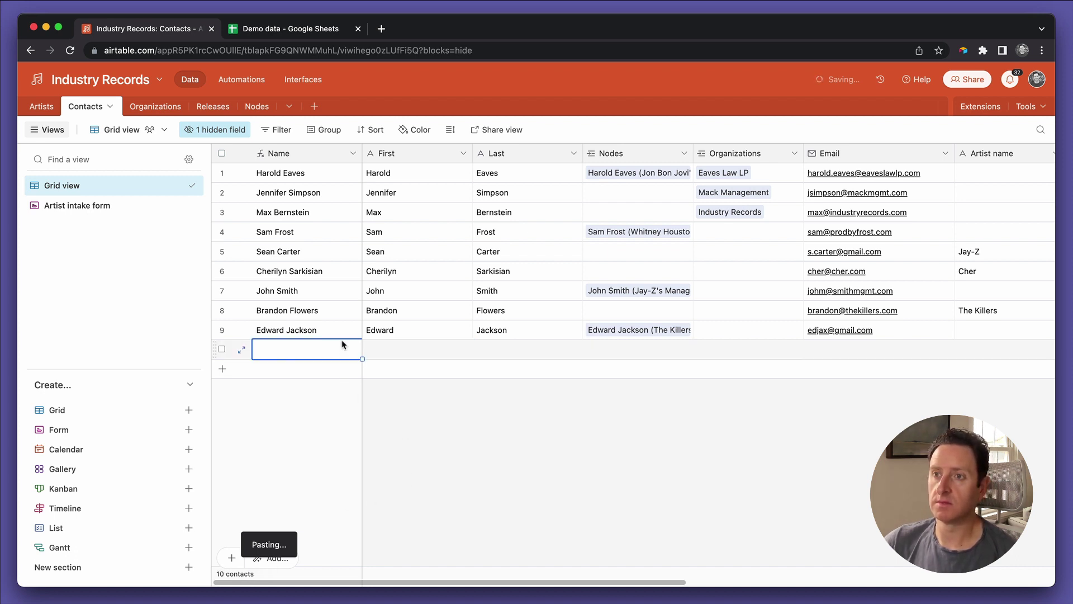
left_click(379, 345)
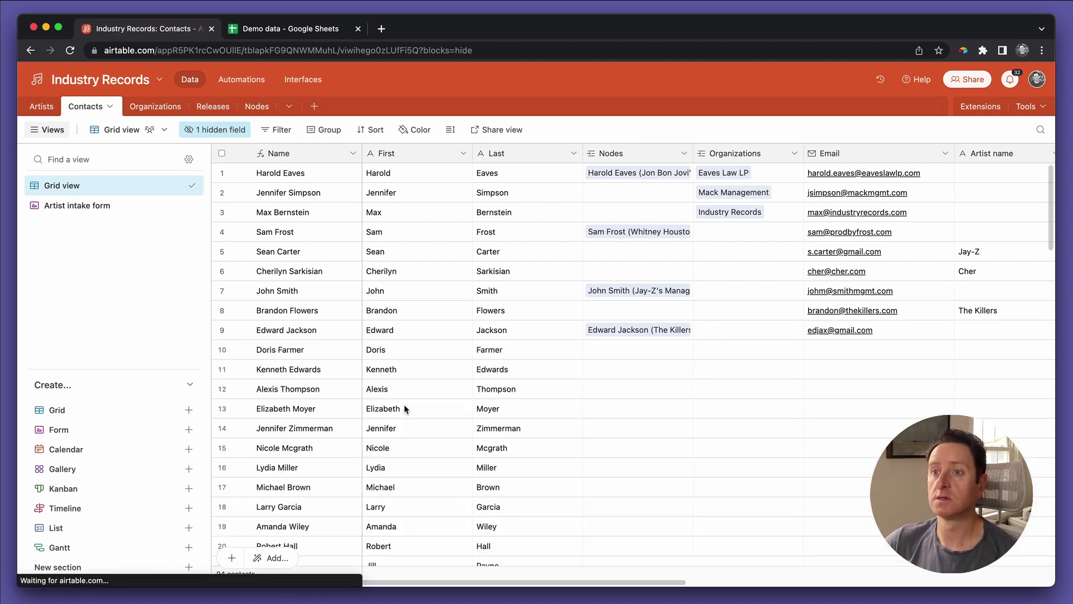
scroll(446, 402, "down", 10)
scroll(446, 402, "up", 10)
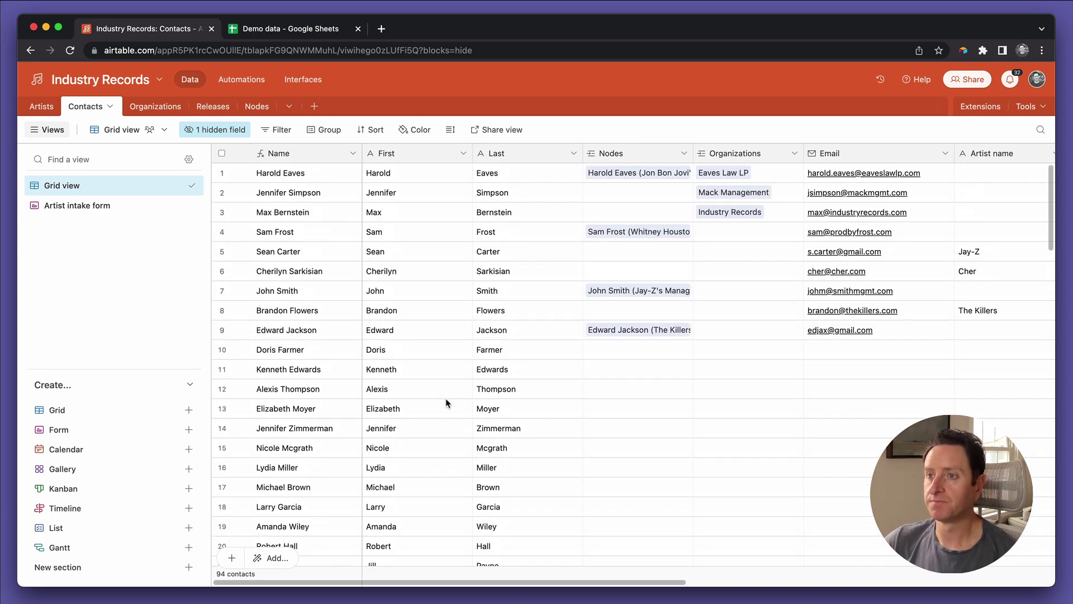
left_click(730, 358)
type("Indu")
key("Return")
key("ctrl+c")
key("ctrl+Down")
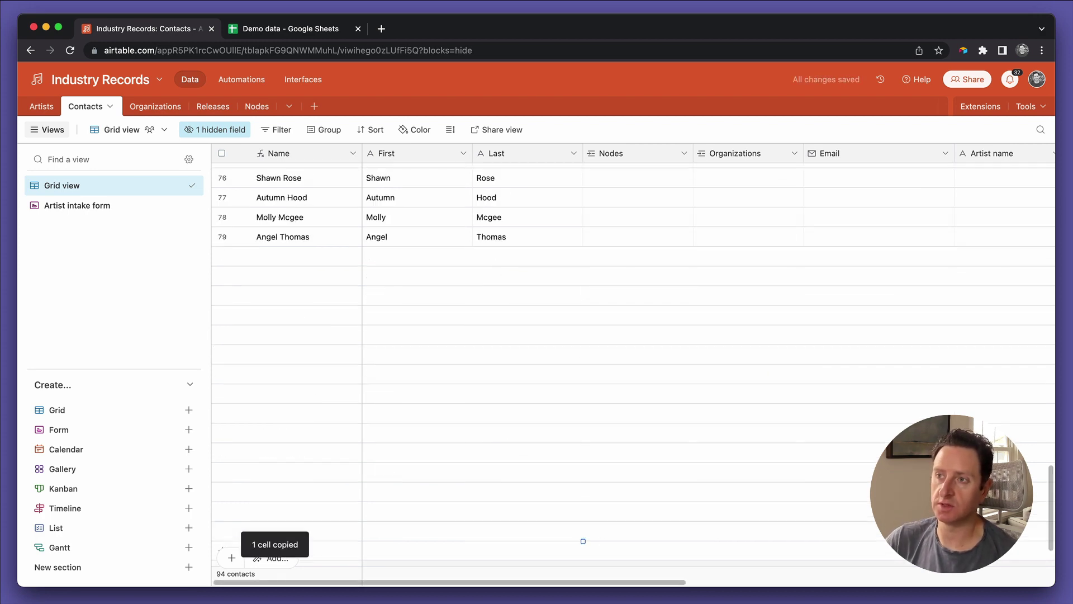
key("ctrl+shift+Up")
key("ctrl+v")
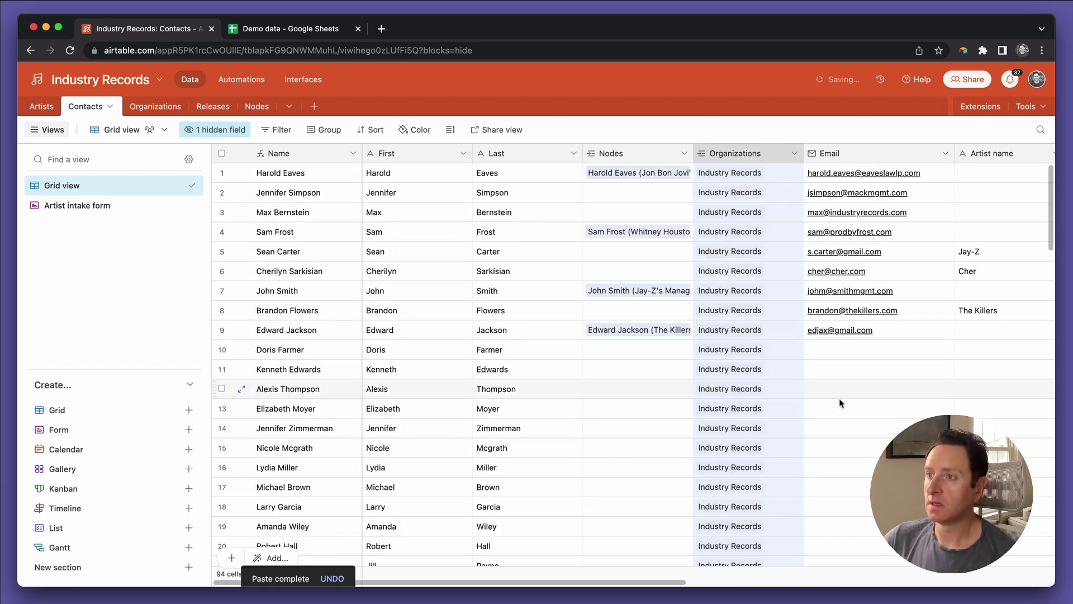
left_click(861, 366)
left_click(859, 350)
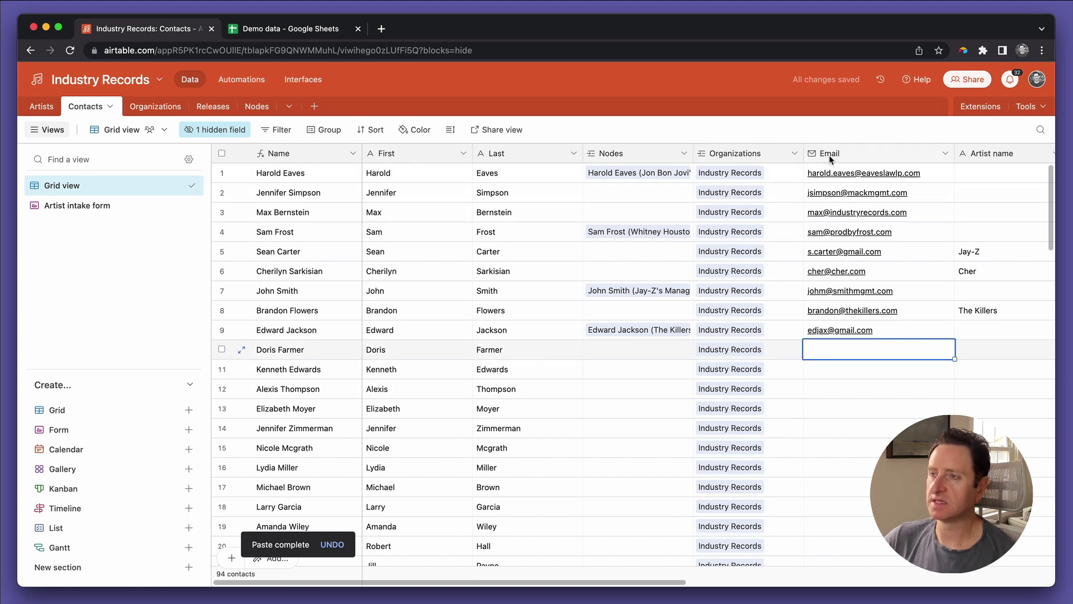
Step: Insert a formula field named DELETE to the right of Email
left_click(944, 153)
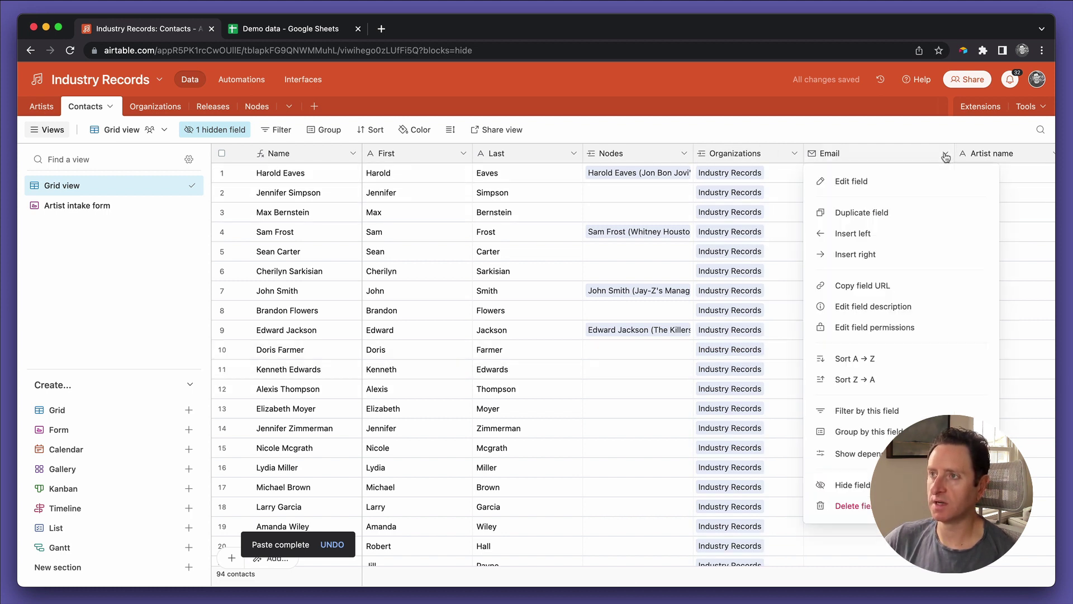
left_click(872, 253)
type("DELETE")
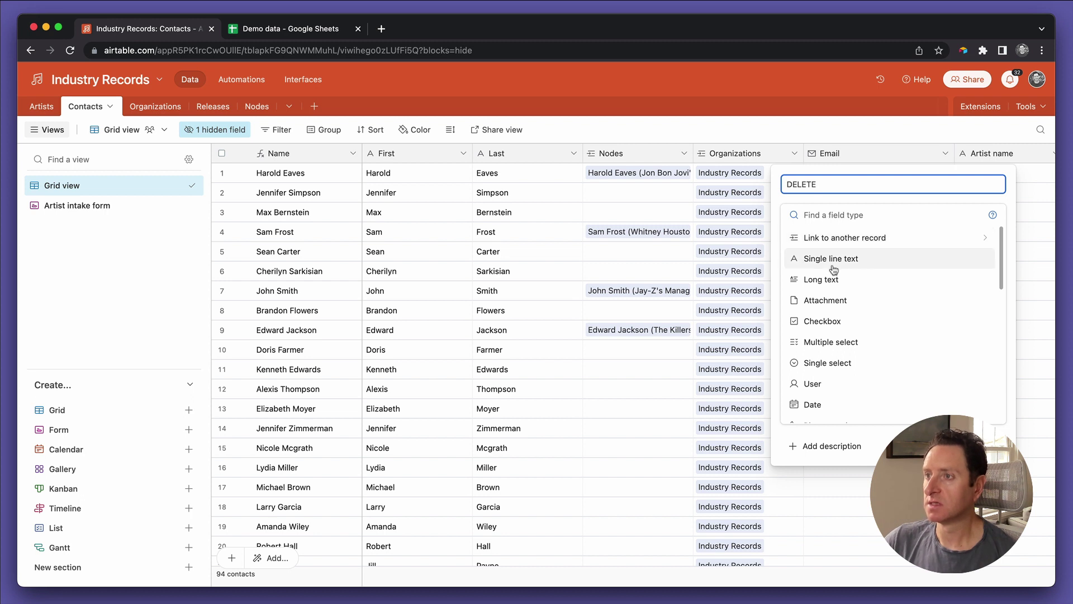
scroll(835, 368, "down", 2)
scroll(835, 374, "down", 4)
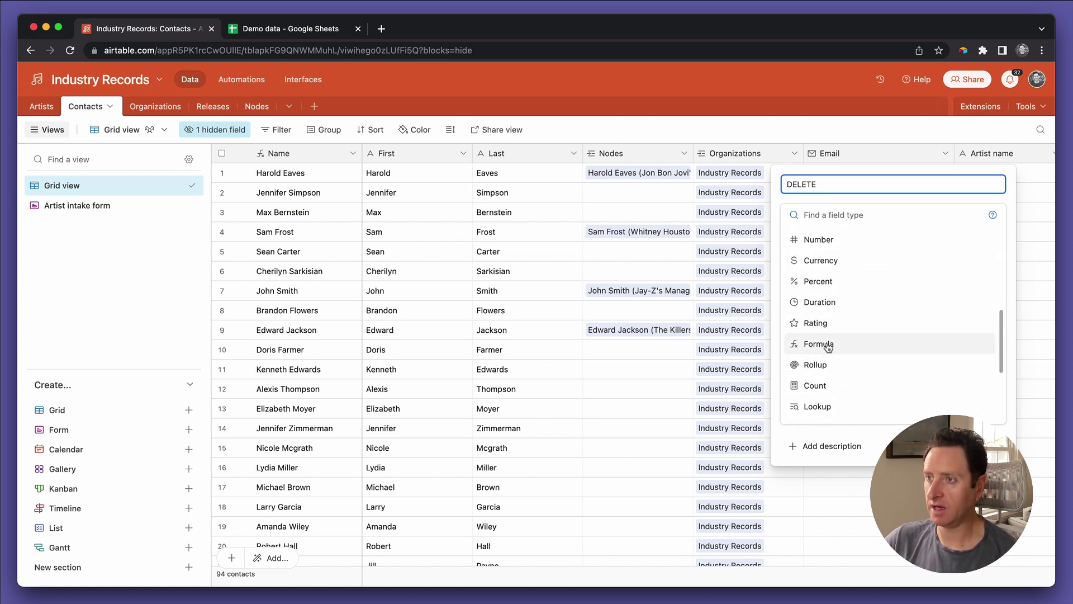
left_click(820, 345)
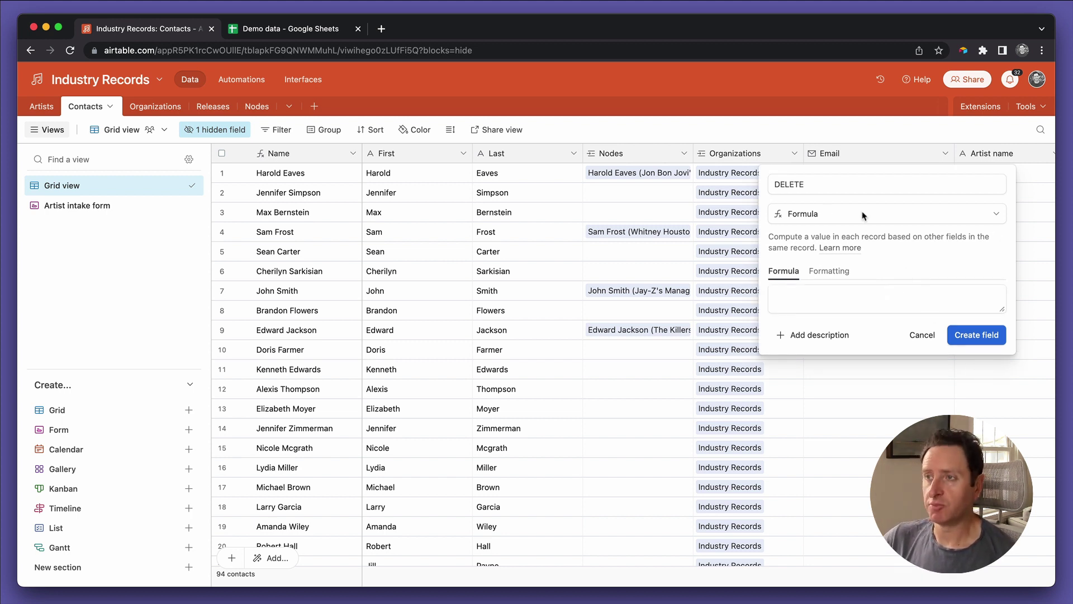
double_click(797, 181)
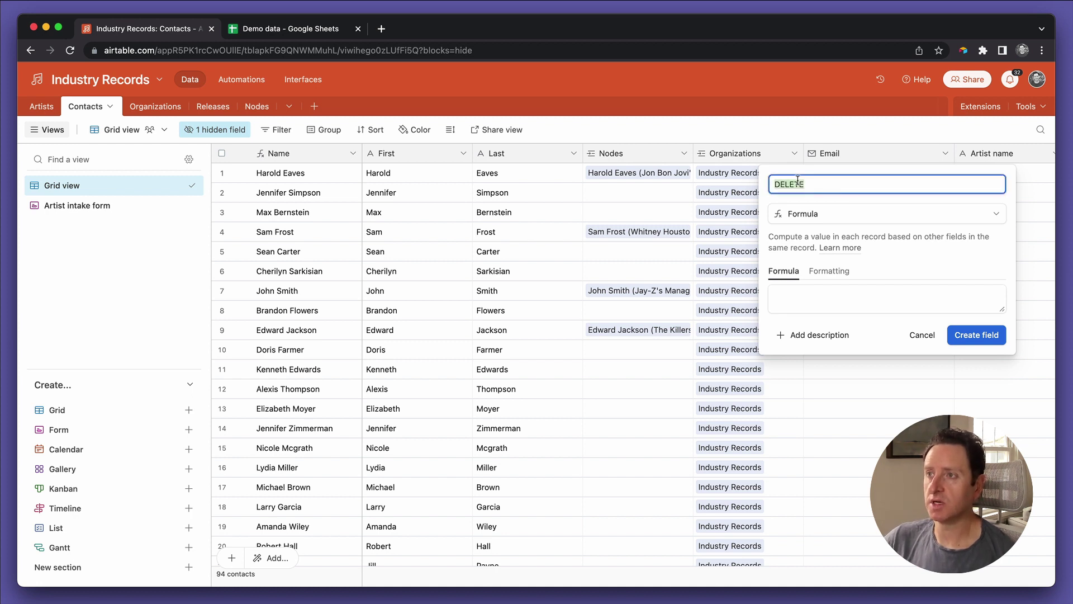
left_click(797, 182)
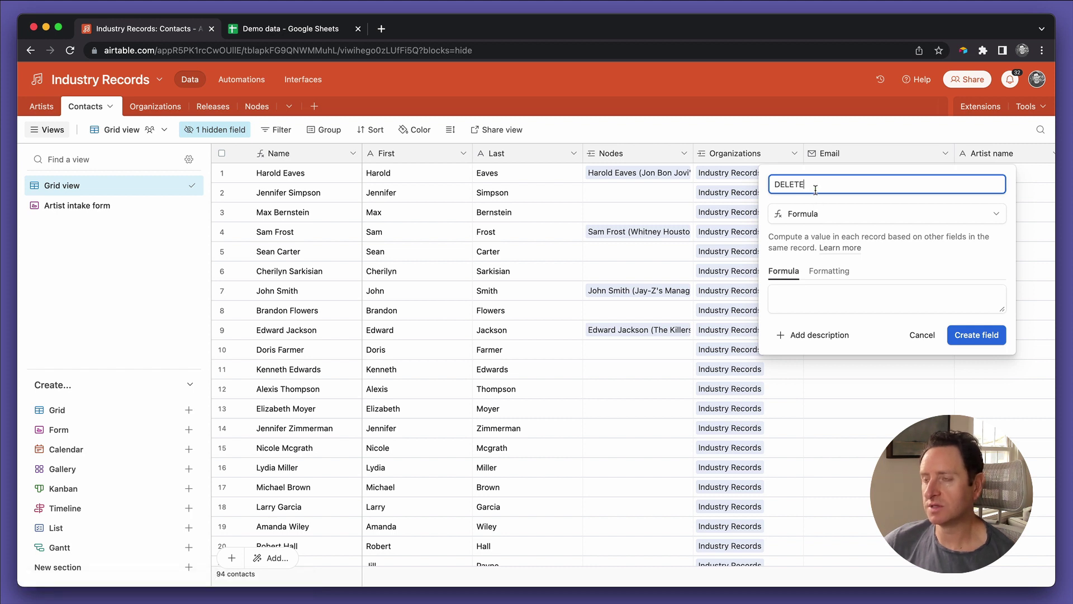
left_click(793, 304)
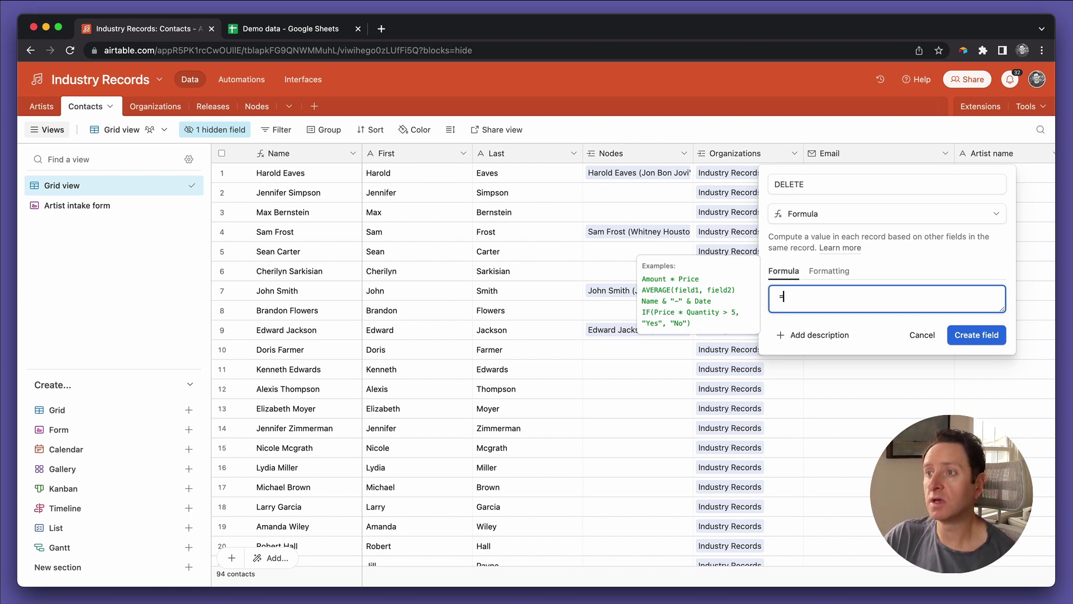
key("BackSpace")
type("conc")
key("Return")
type("\"")
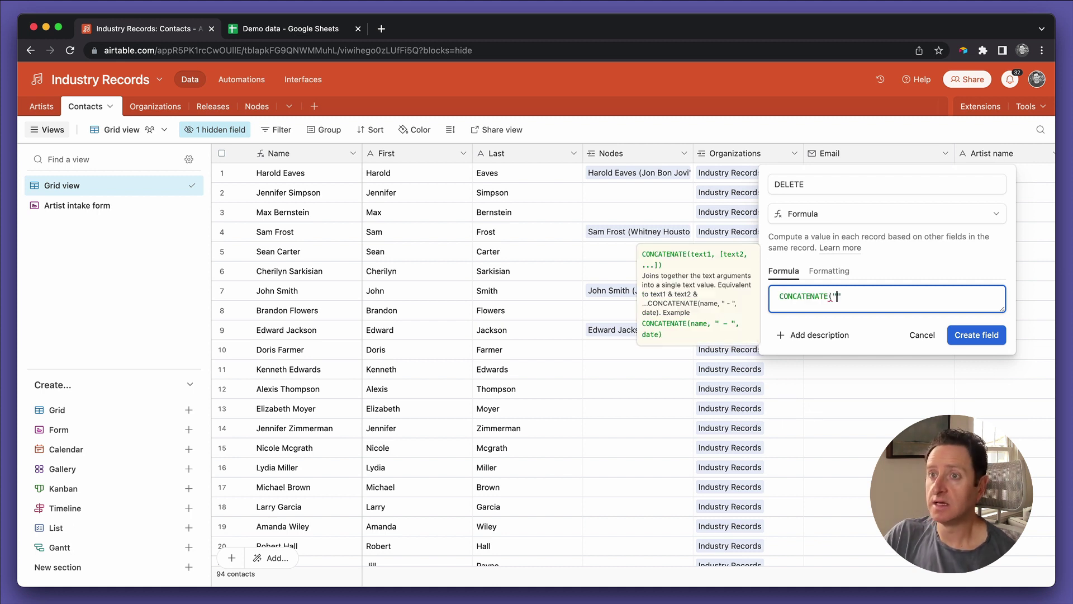
type("firis")
key("BackSpace")
key("BackSpace")
type("rst\"")
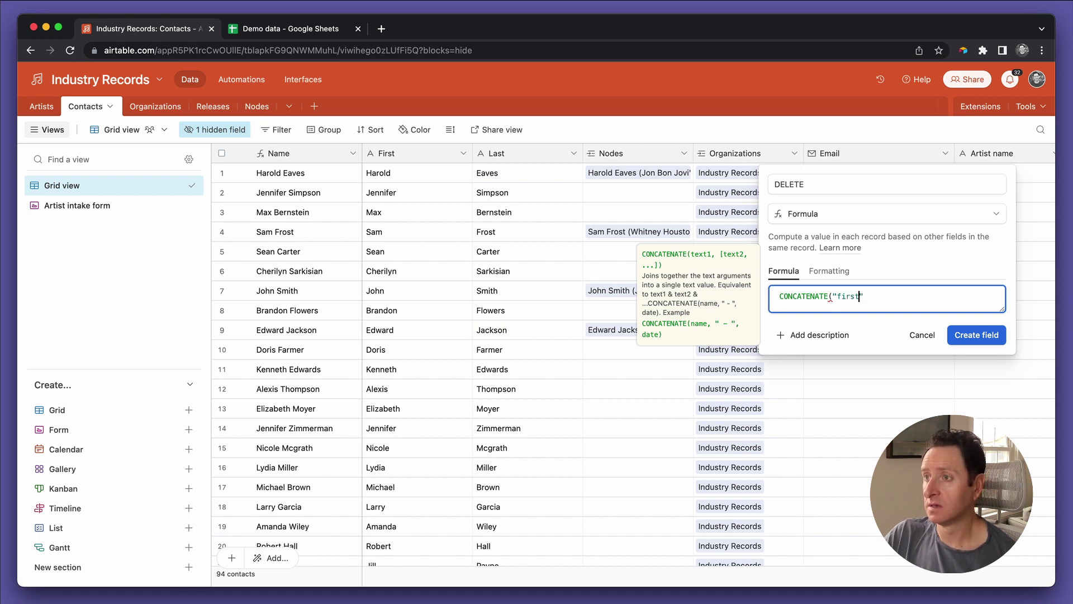
type(",\".\",last")
key("Tab")
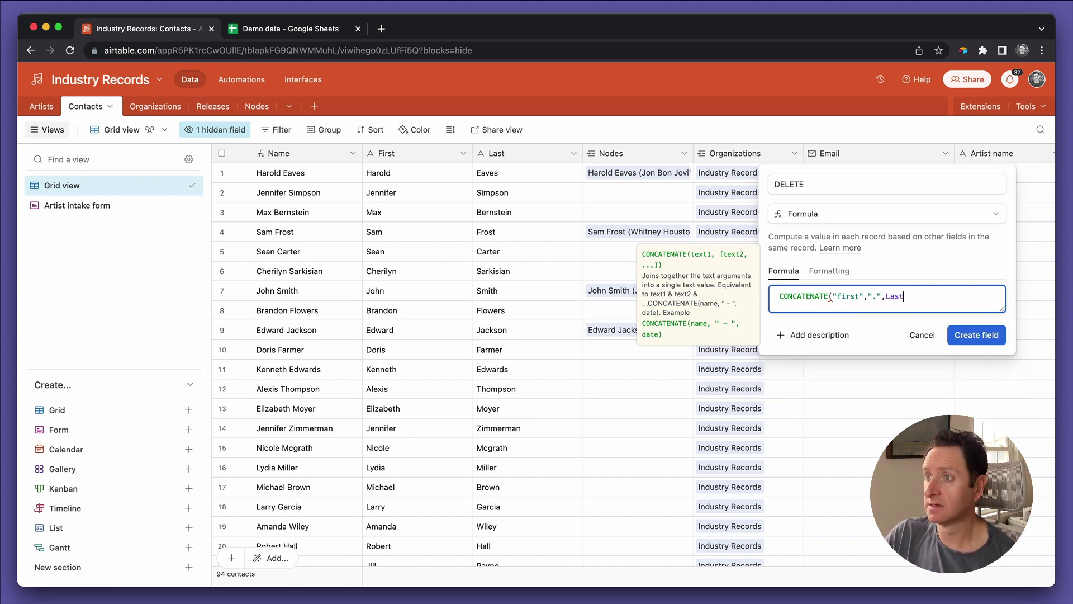
type(",\"")
type("@industryr")
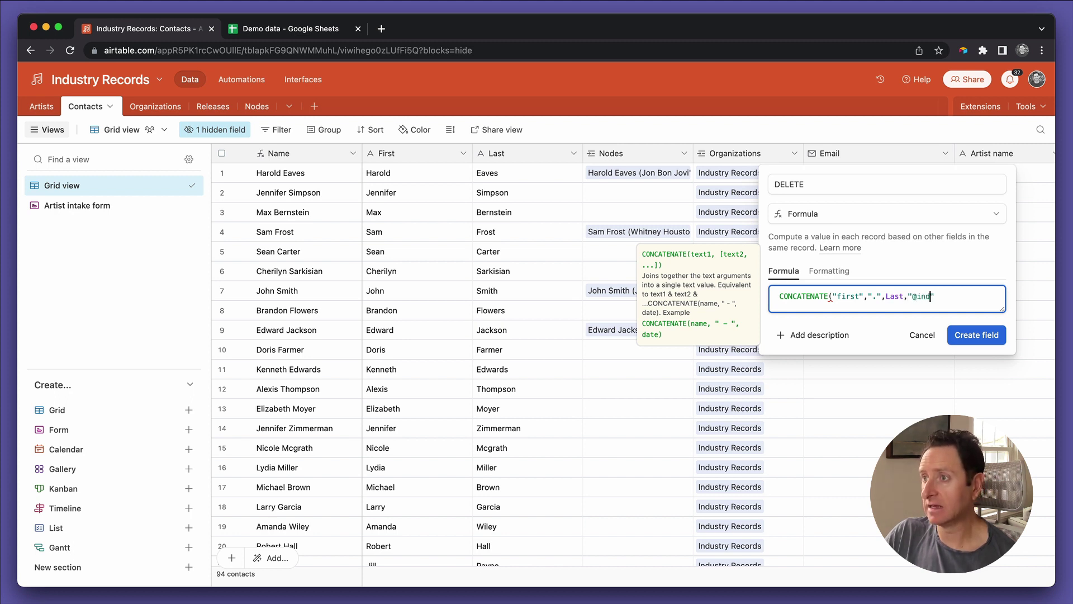
type("ecords.com\"")
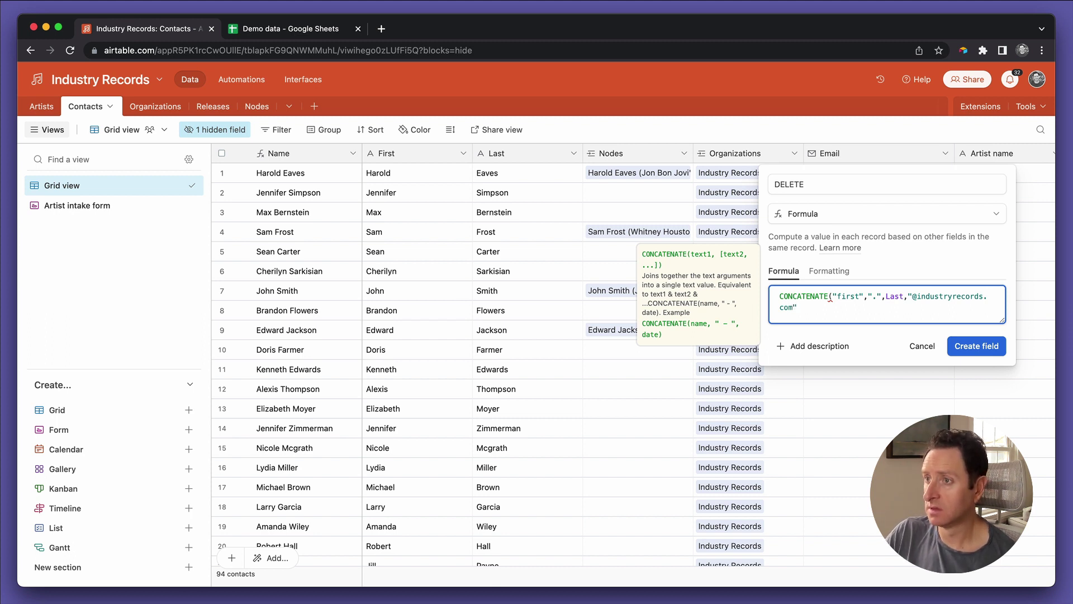
type(")")
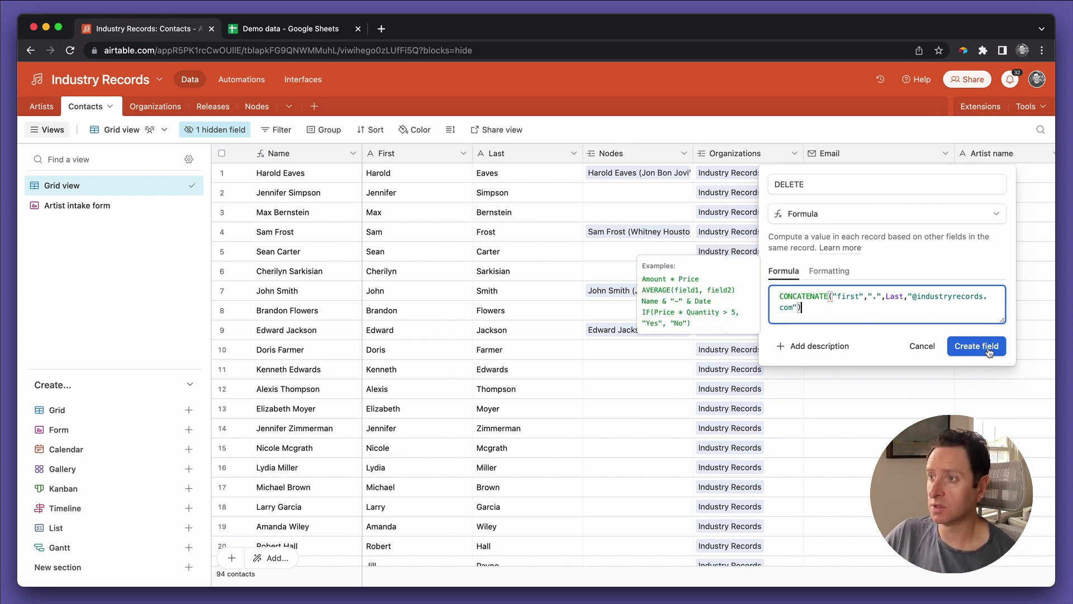
Step: Create the DELETE field, then swap "first" for the First field reference and save
left_click(986, 343)
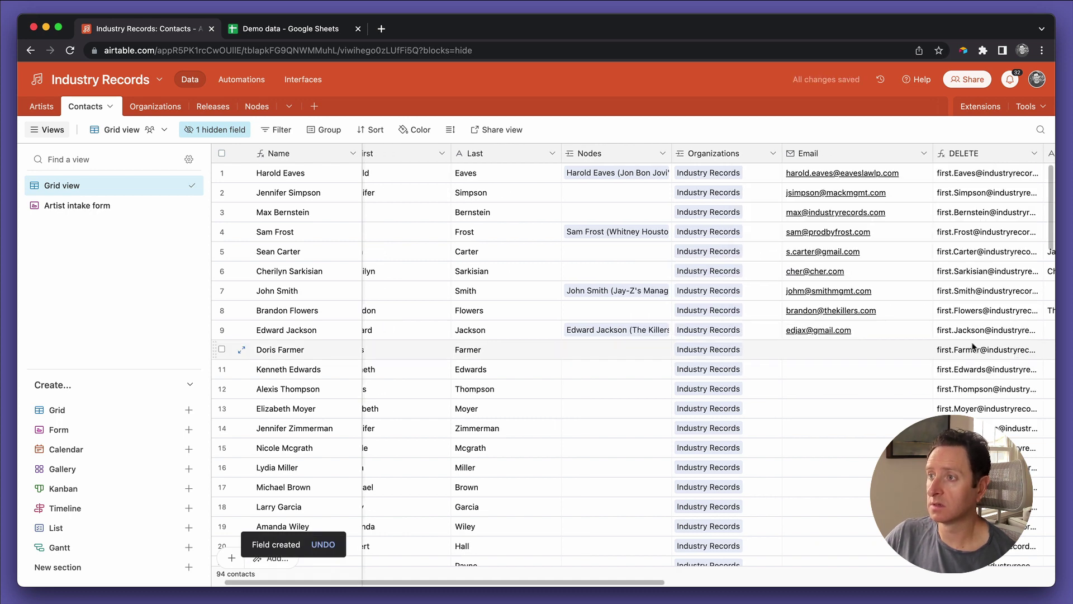
double_click(966, 153)
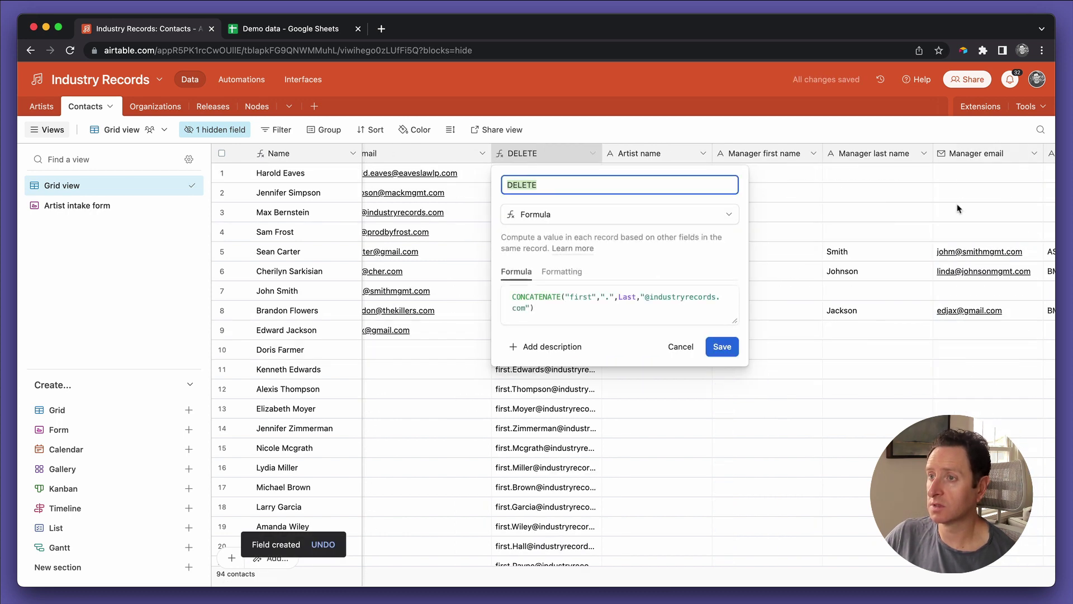
left_click(563, 297)
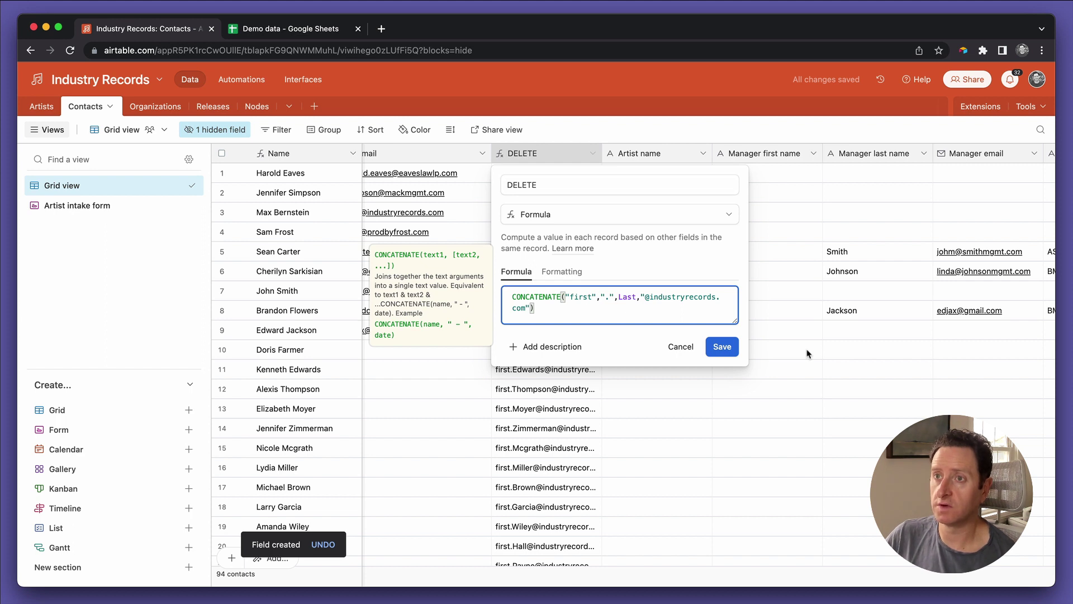
key("Right")
key("shift+Left")
key("shift+Left")
key("shift+Left")
key("shift+Left")
key("shift+Left")
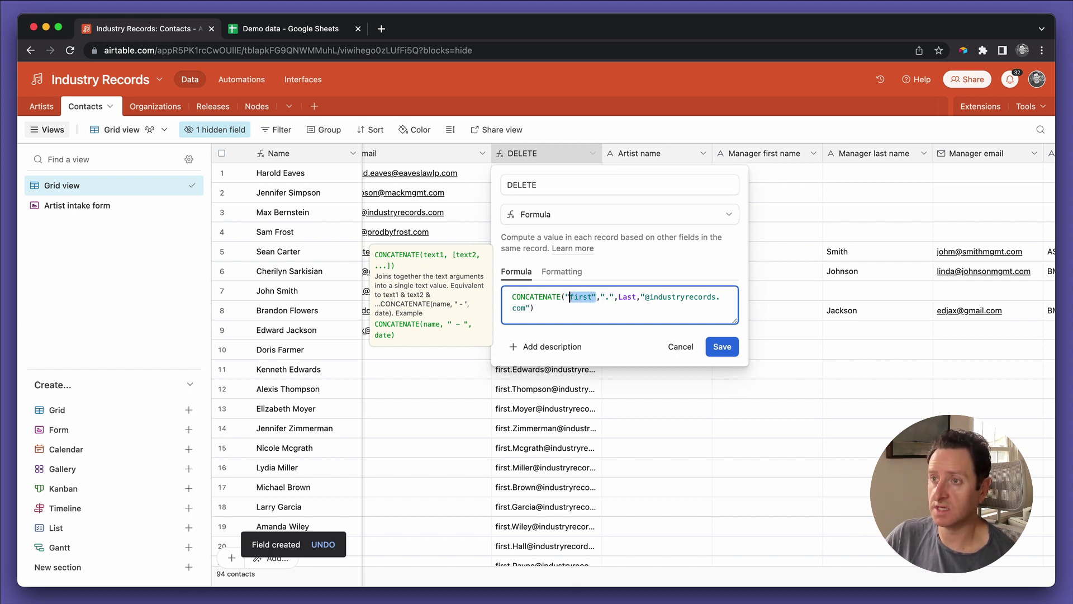
key("BackSpace")
key("BackSpace")
key("Delete")
type("First")
key("End")
left_click(722, 346)
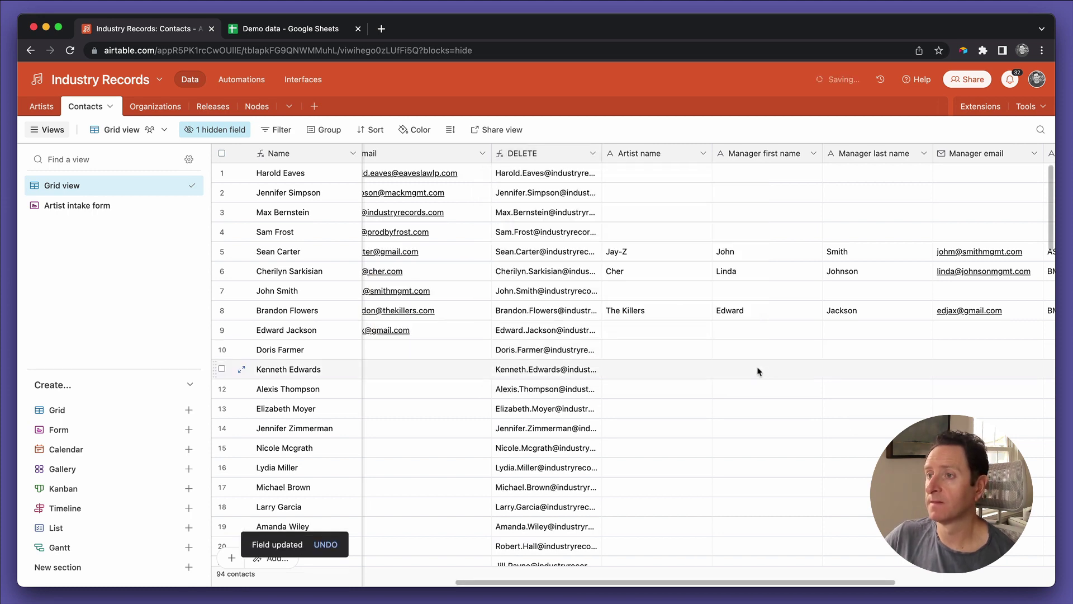
scroll(766, 371, "right", 3)
scroll(766, 371, "left", 5)
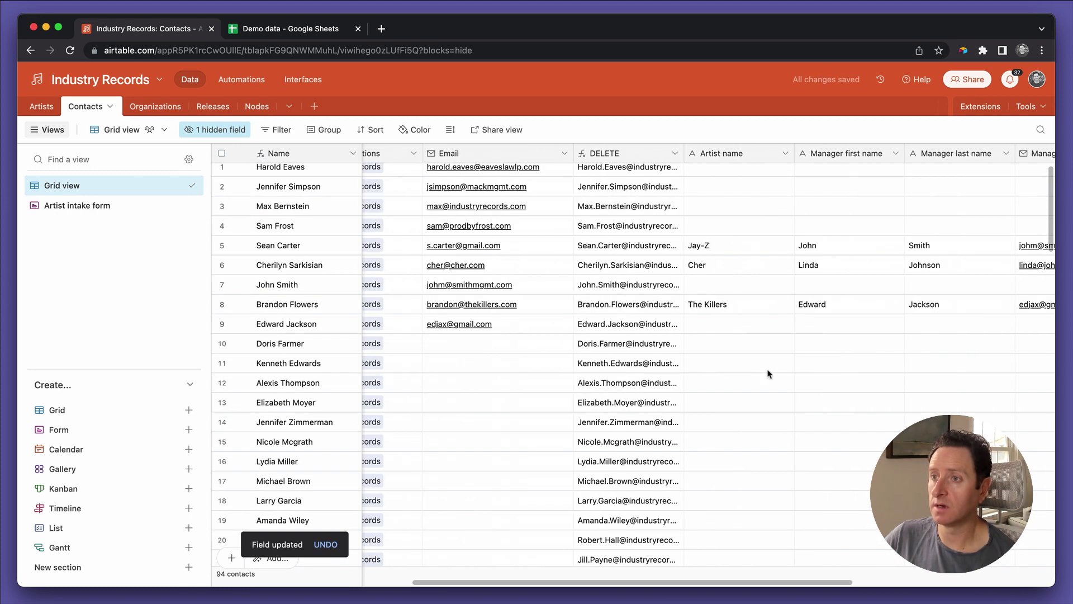
left_click(637, 342)
scroll(640, 342, "down", 3)
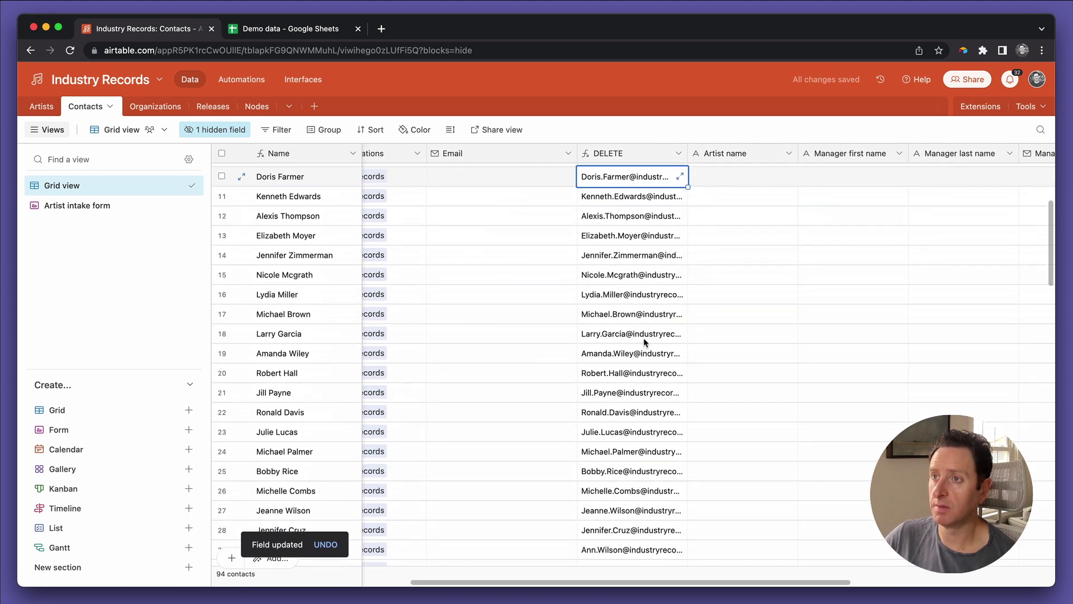
scroll(646, 342, "up", 2)
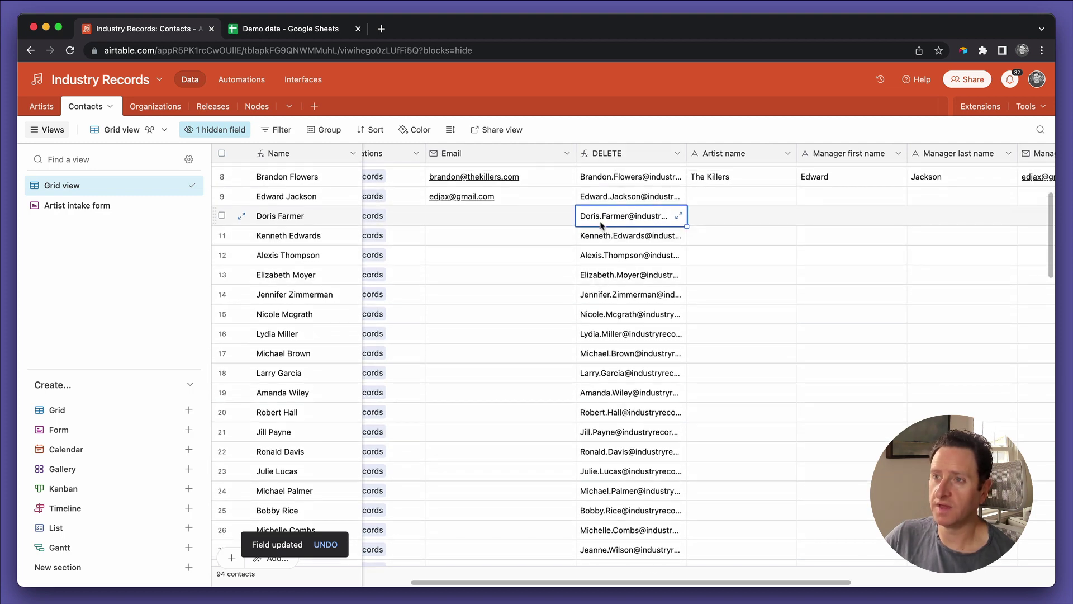
scroll(600, 225, "up", 5)
scroll(603, 249, "left", 1)
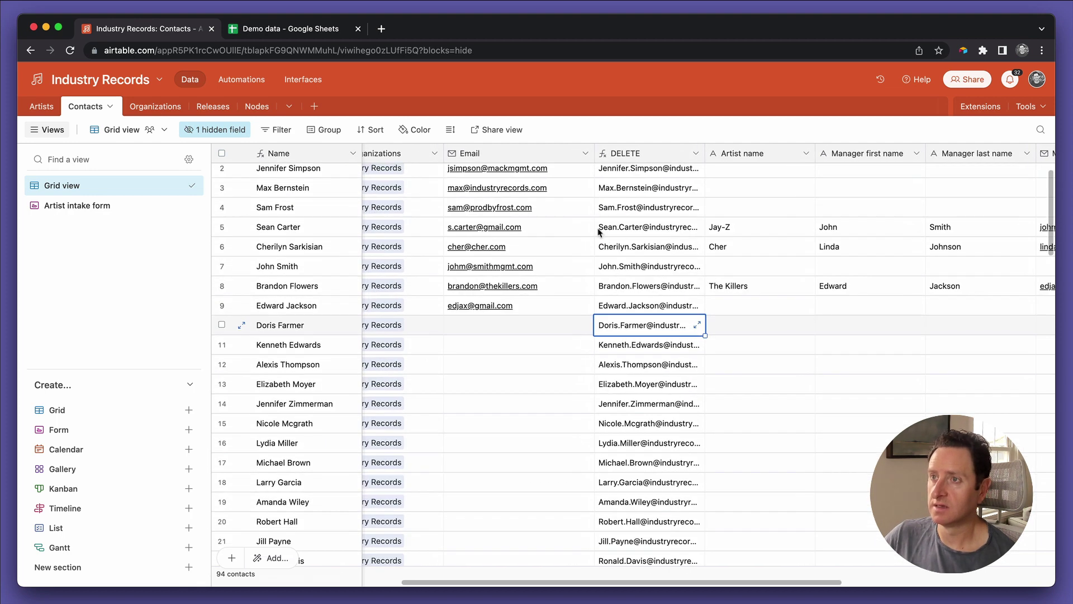
Step: Wrap the formula in LOWER() so addresses are lowercase, and save it
double_click(616, 154)
triple_click(537, 302)
key("ctrl+c")
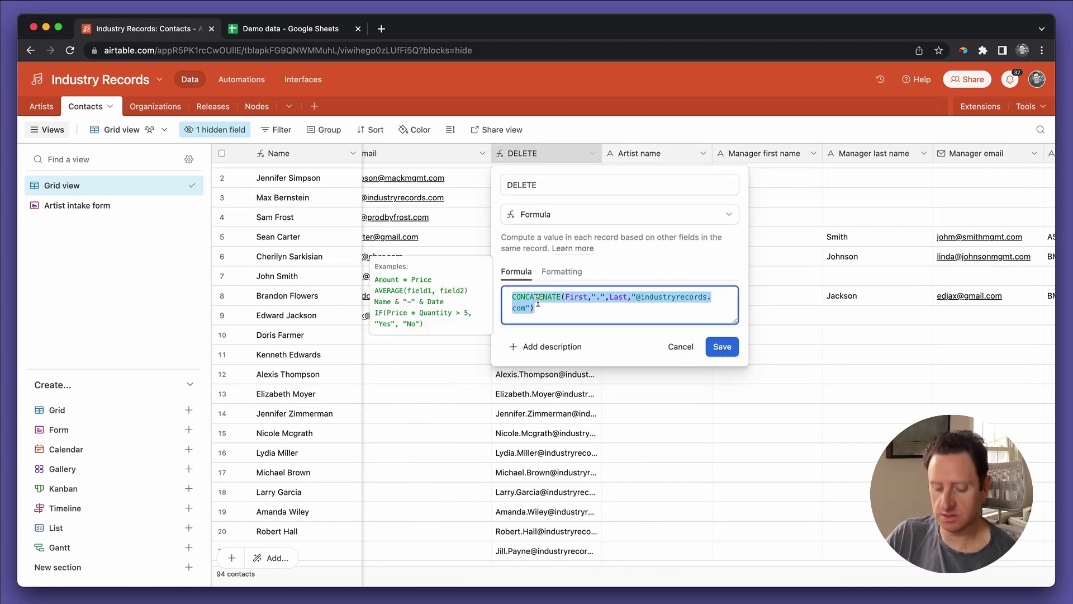
key("BackSpace")
type("lower")
key("Tab")
key("ctrl+v")
type(")")
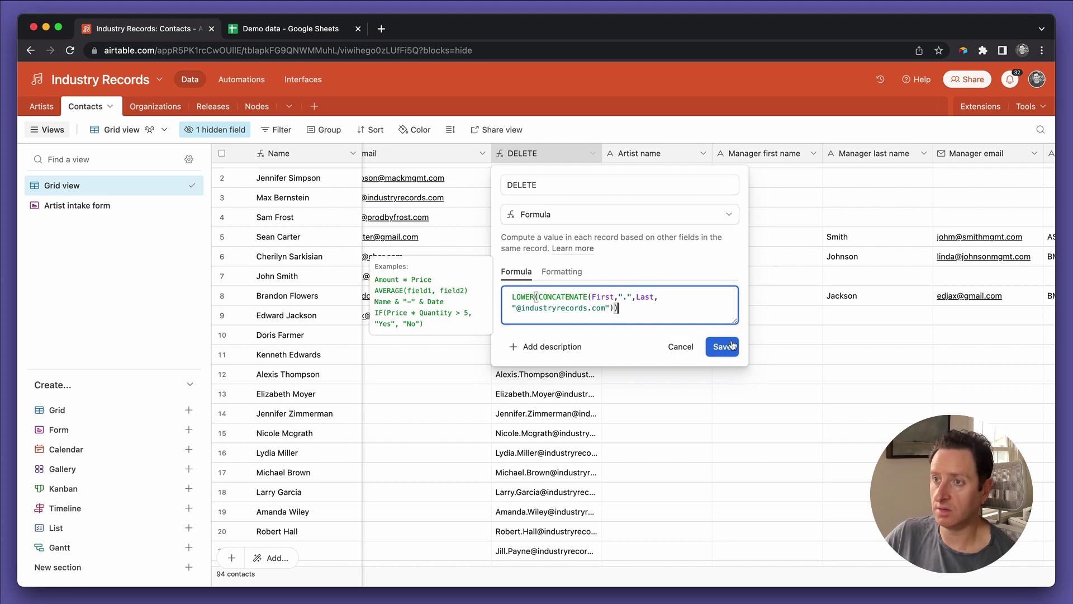
left_click(727, 346)
left_click(536, 352)
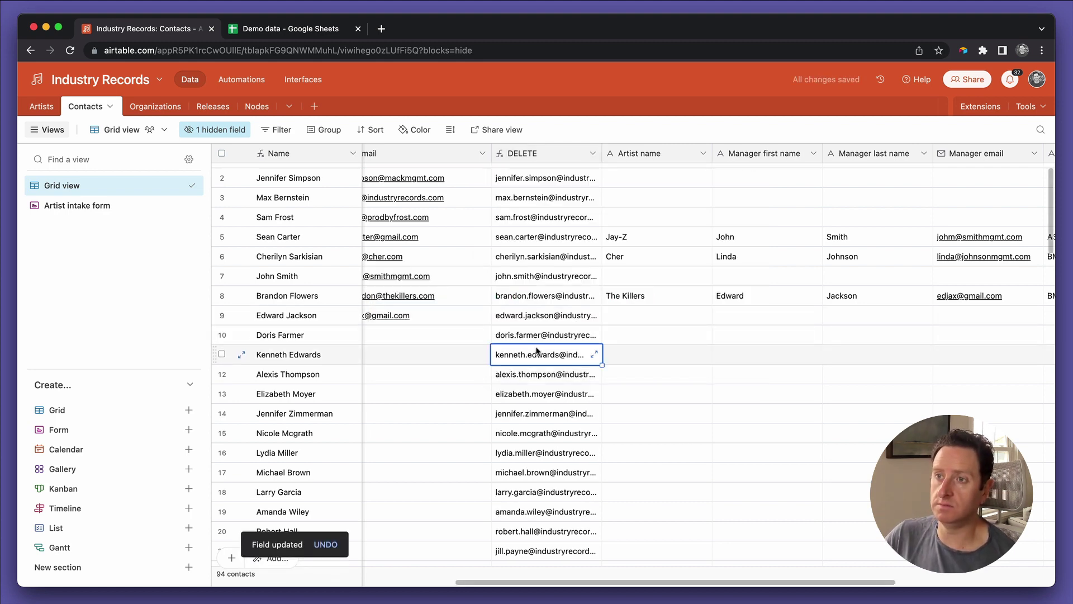
key("Up")
key("super+shift+Down")
key("super+c")
key("Up")
key("Left")
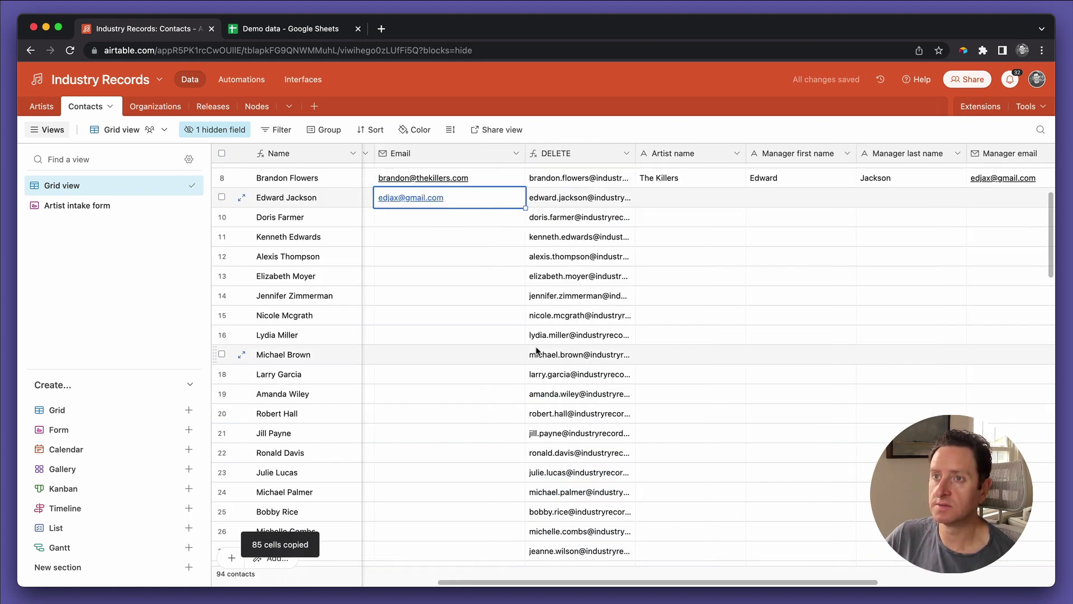
key("Down")
key("super+v")
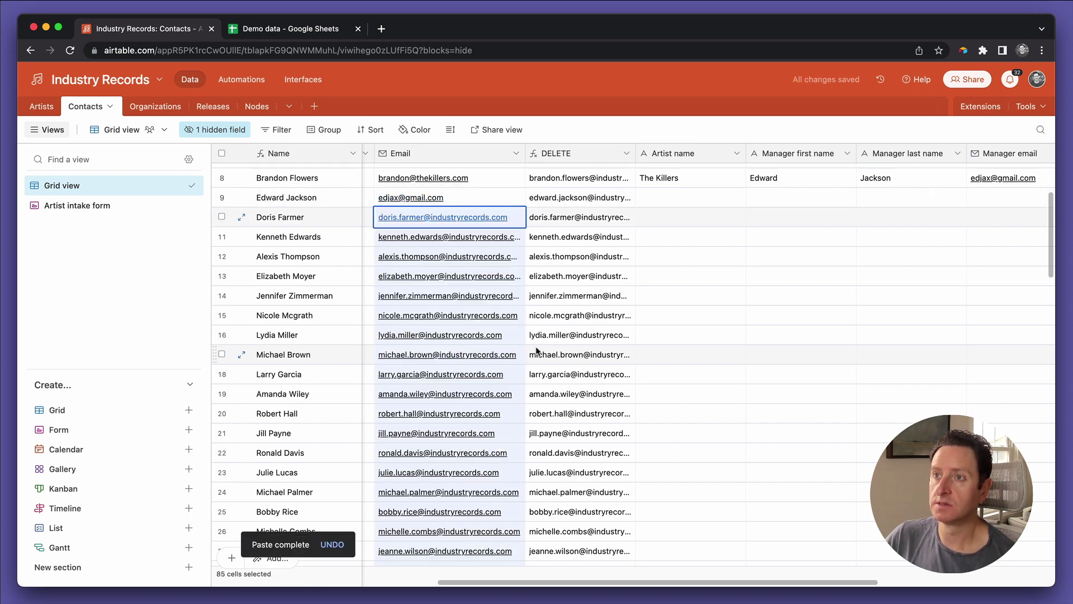
key("Right")
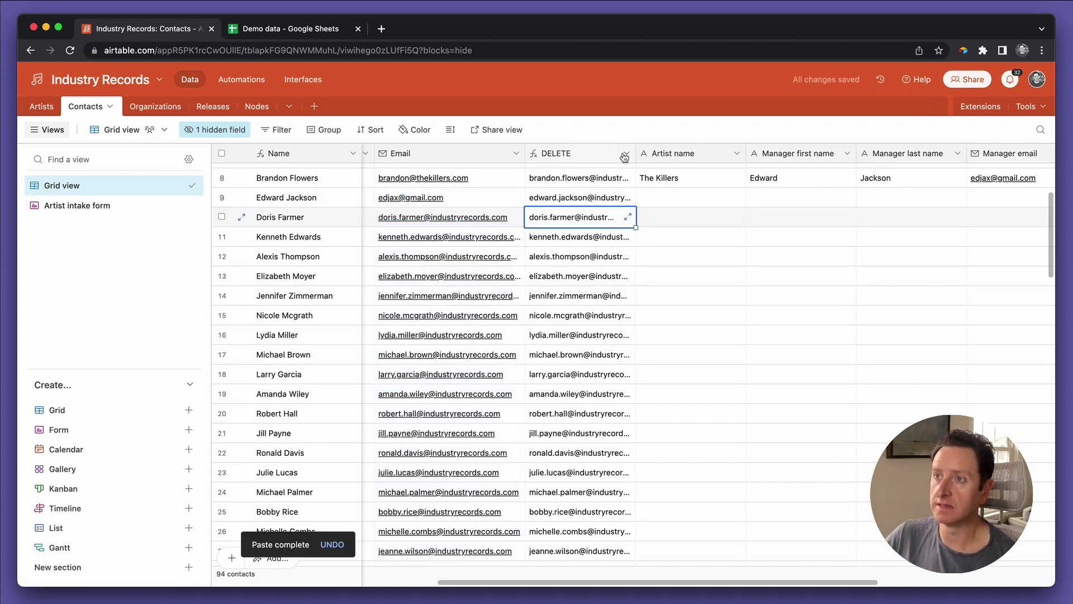
Step: Delete the DELETE helper field
left_click(626, 153)
left_click(584, 512)
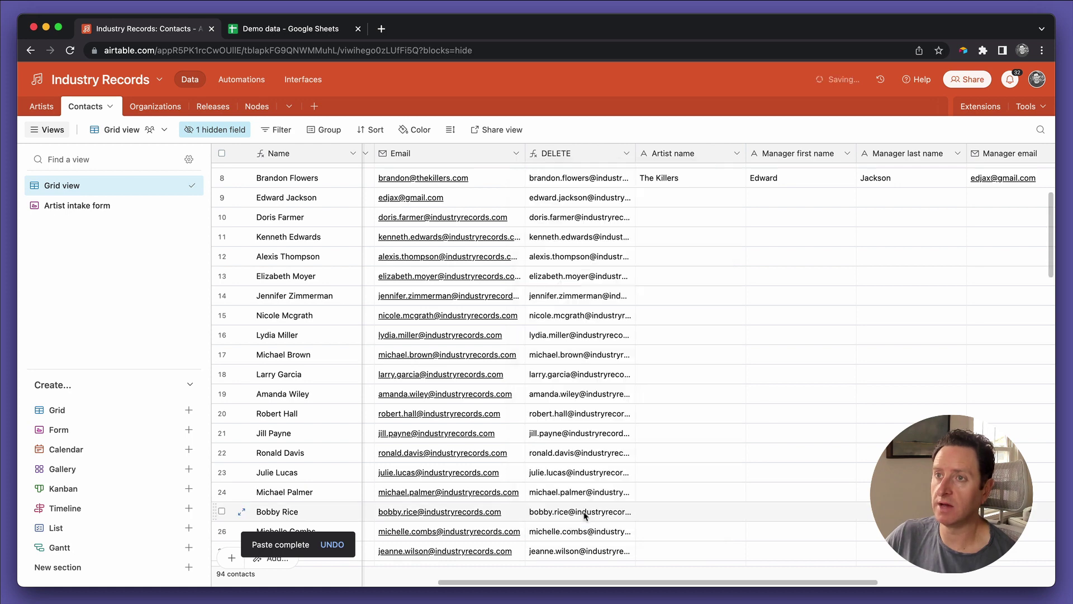
scroll(536, 359, "left", 5)
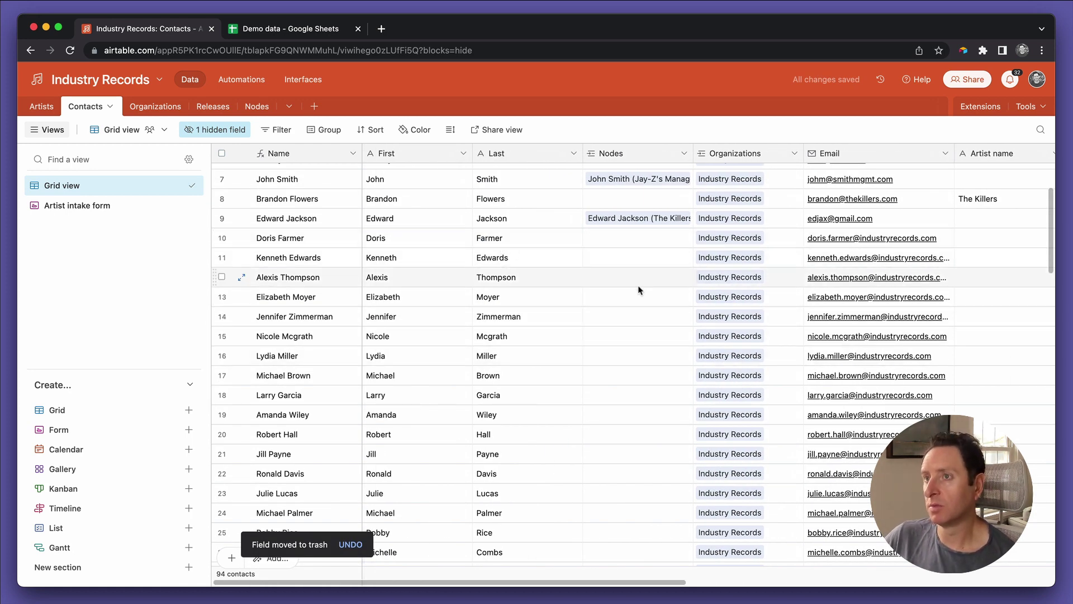
scroll(640, 290, "right", 5)
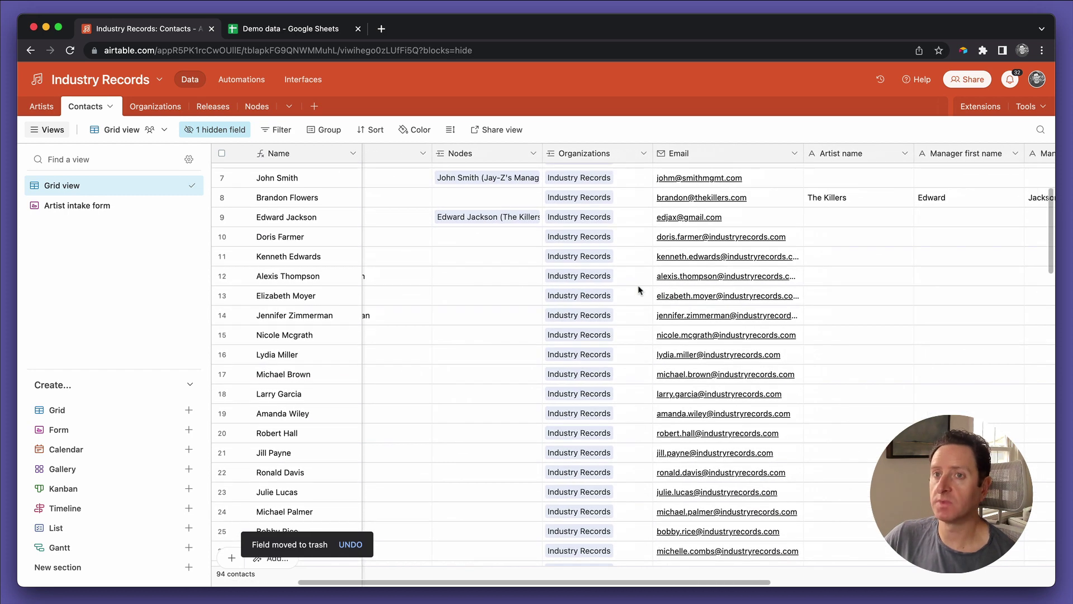
Step: Create a new grid view named Employee Directory
left_click(70, 413)
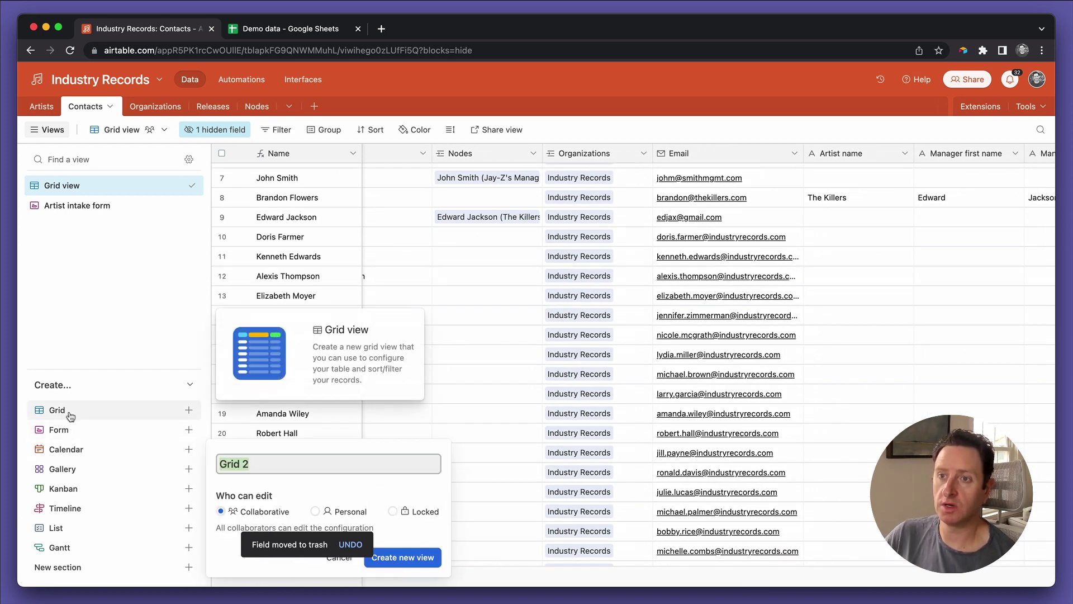
type("Employye")
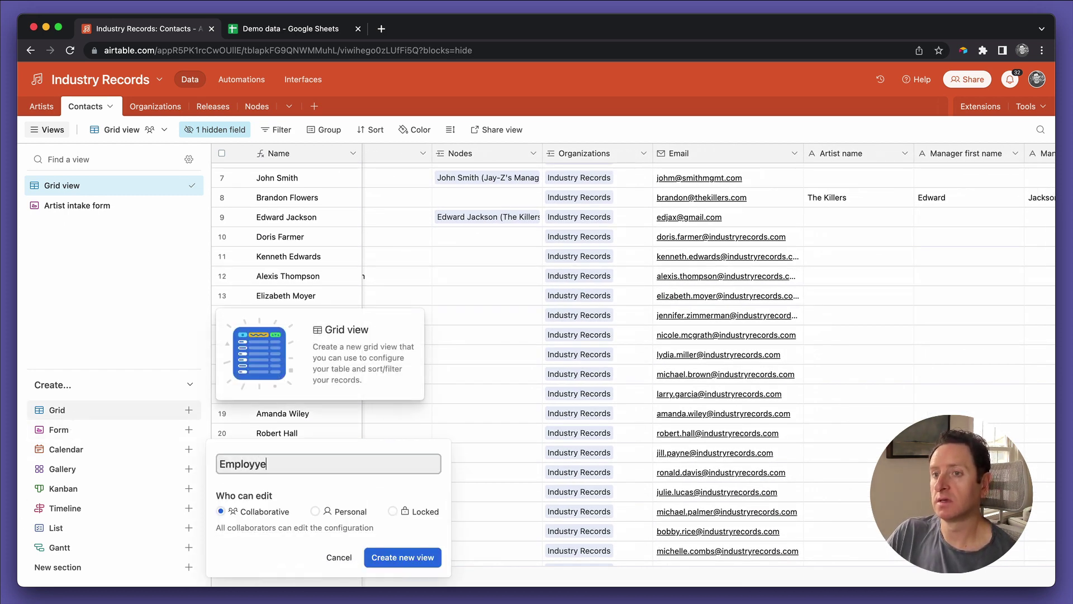
key("BackSpace")
key("BackSpace")
type("ee ")
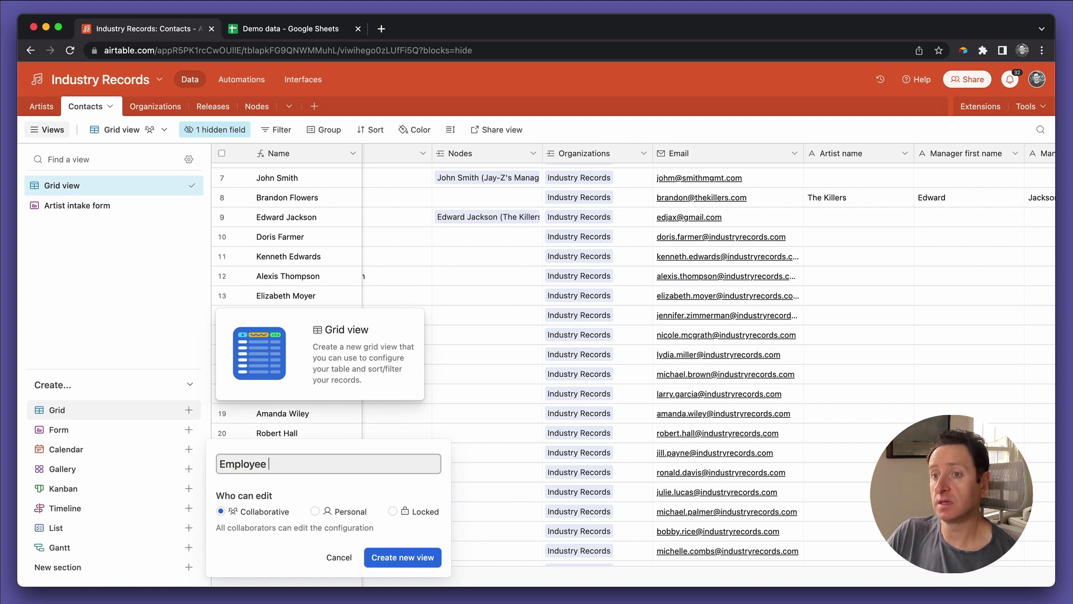
type("Directory")
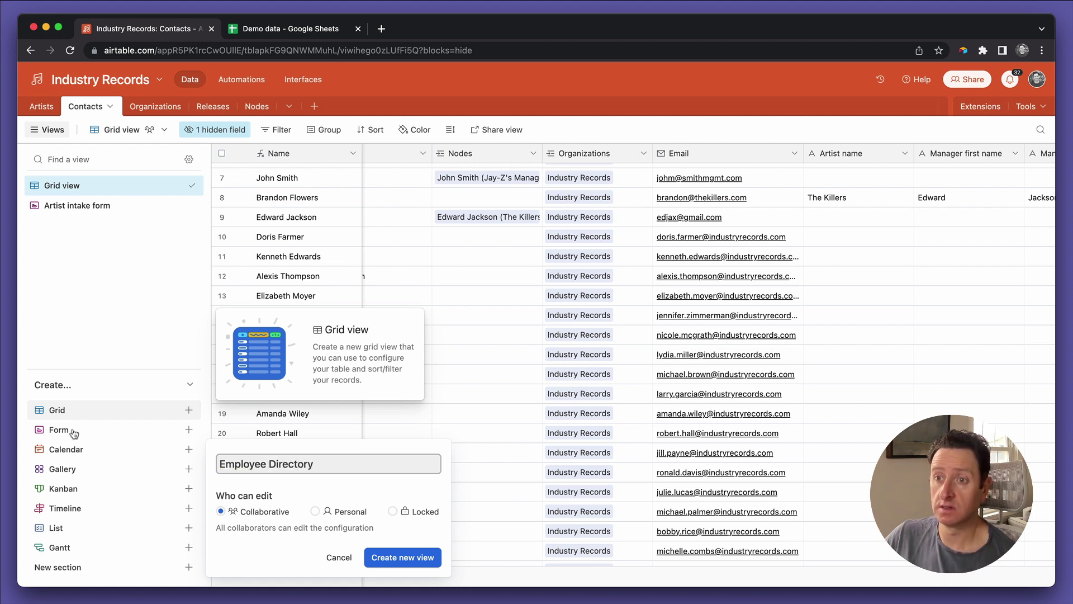
left_click(409, 558)
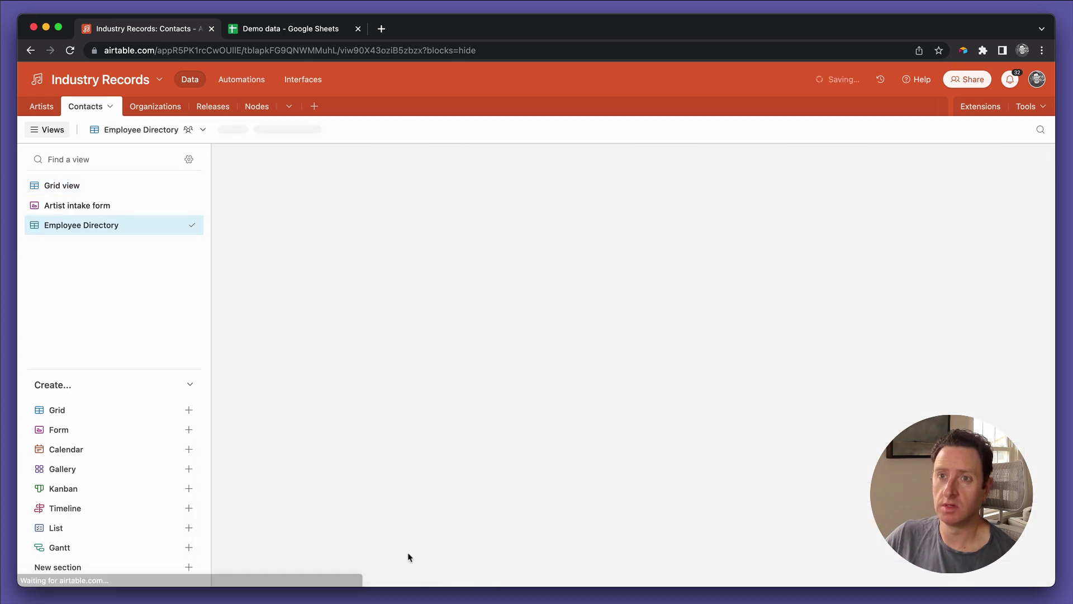
Step: Hide all fields, then show only First, Last, Email, Nodes and Status
left_click(247, 132)
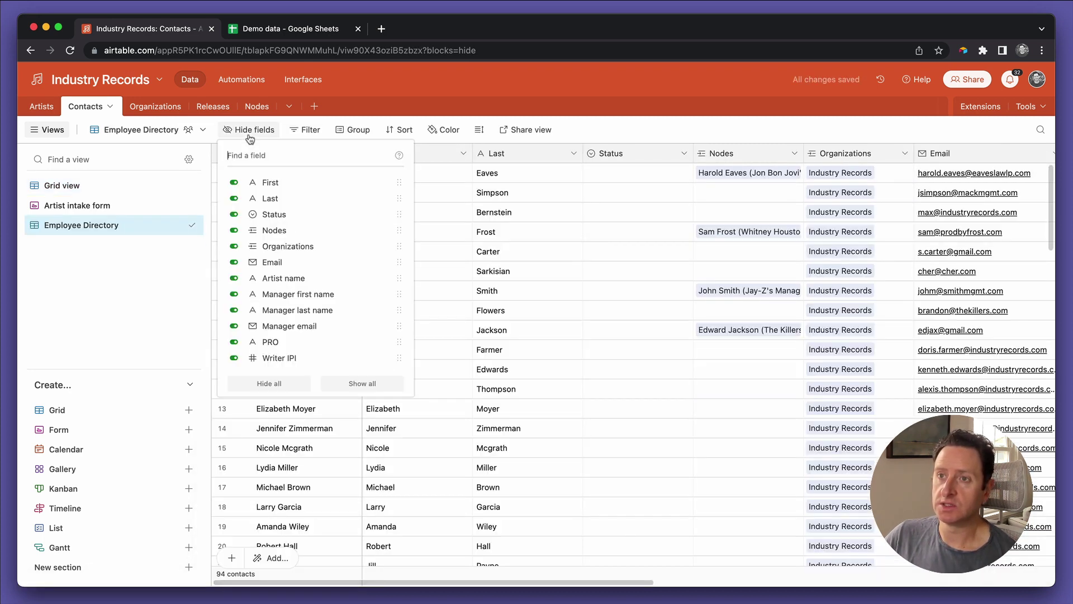
left_click(267, 380)
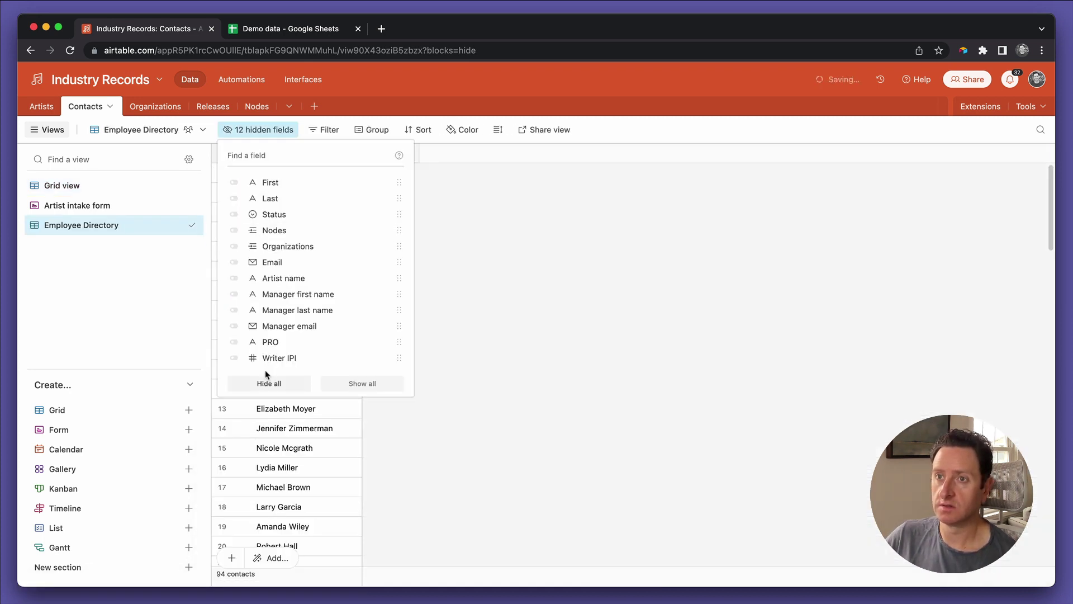
left_click(289, 184)
left_click(285, 200)
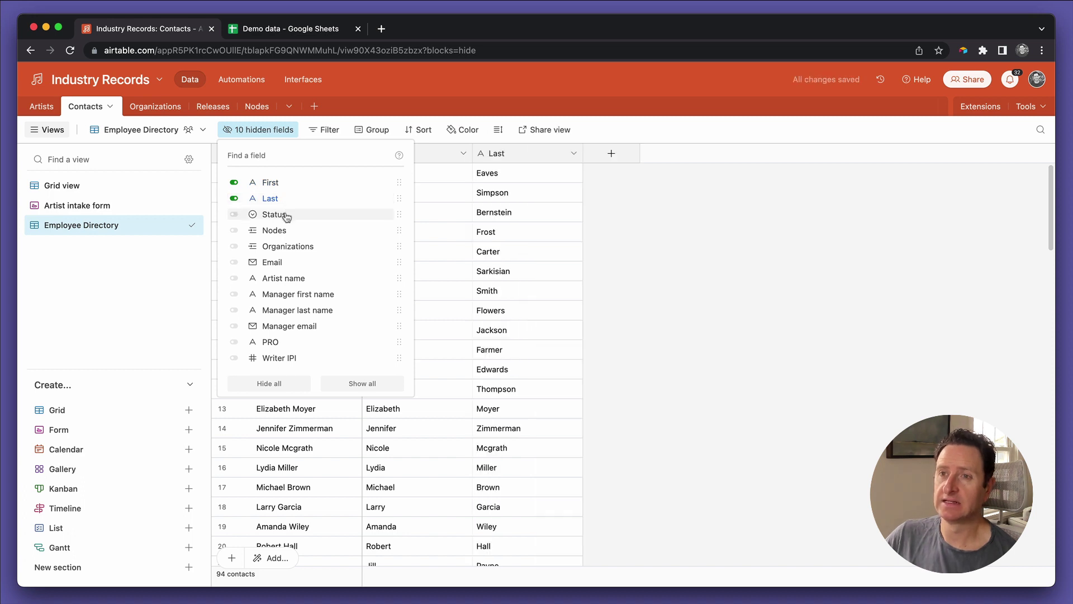
left_click(286, 248)
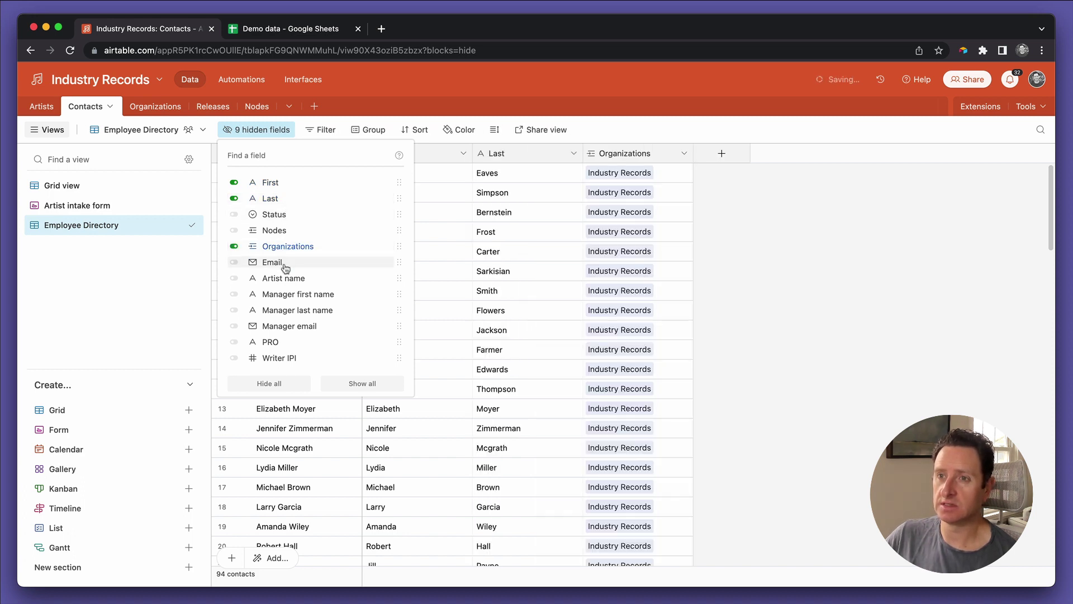
left_click(285, 248)
left_click(274, 263)
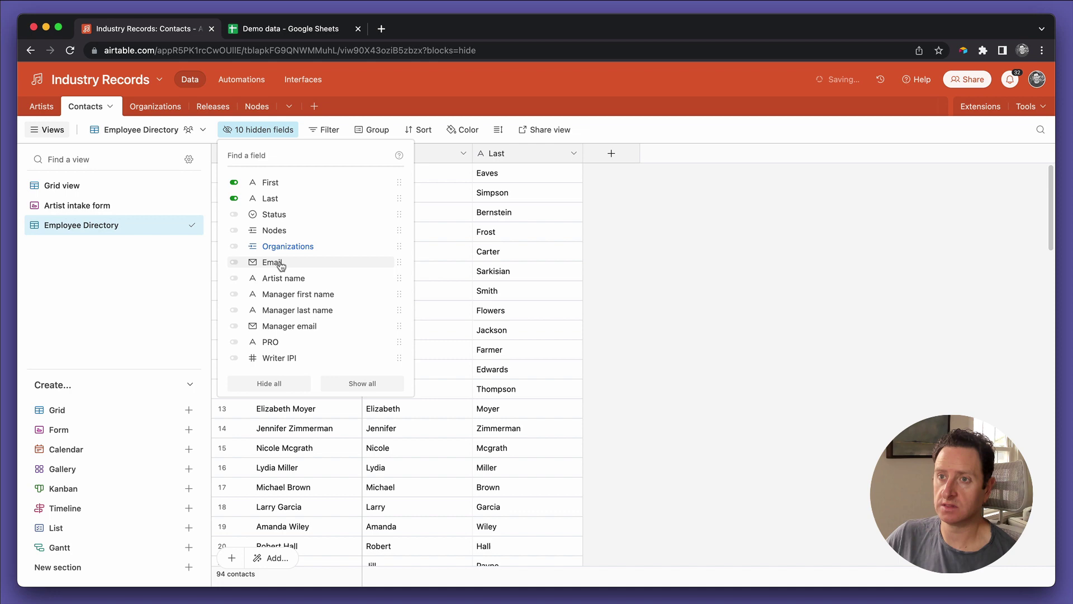
left_click(286, 232)
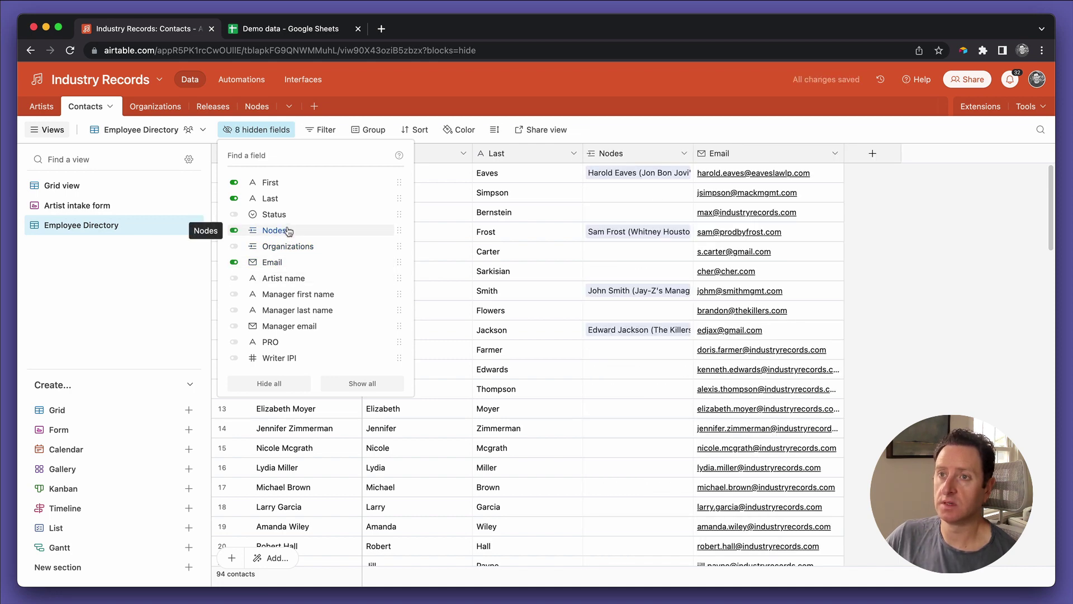
left_click(287, 219)
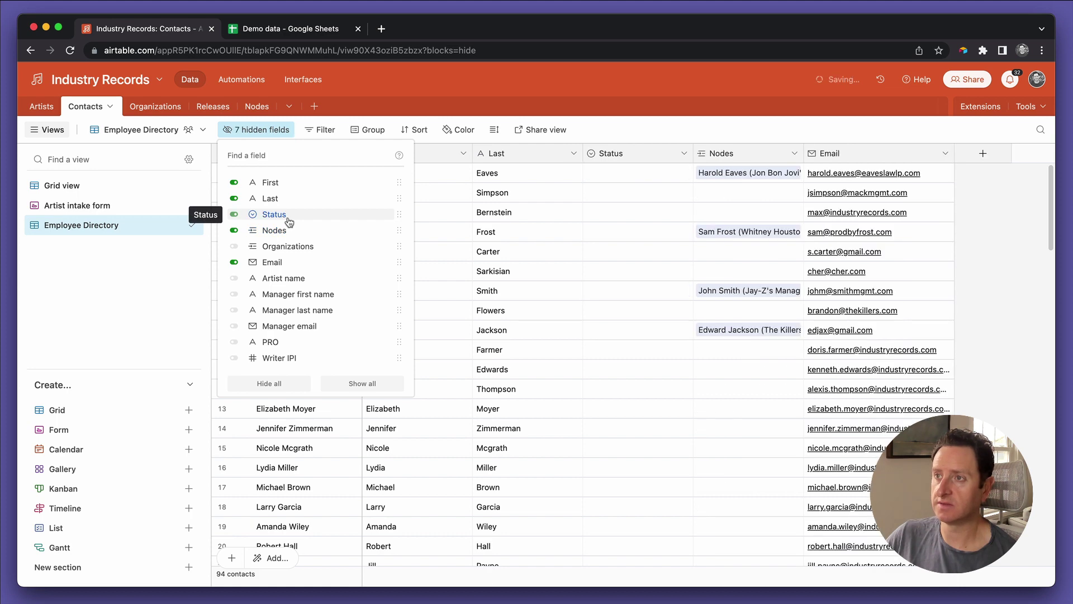
left_click(626, 149)
double_click(618, 152)
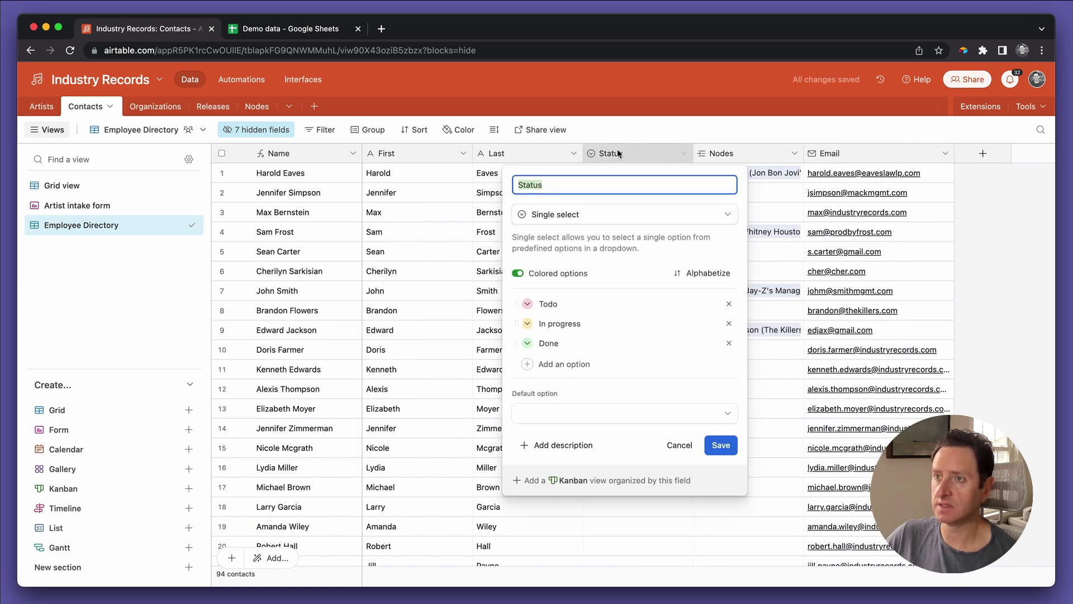
left_click(680, 444)
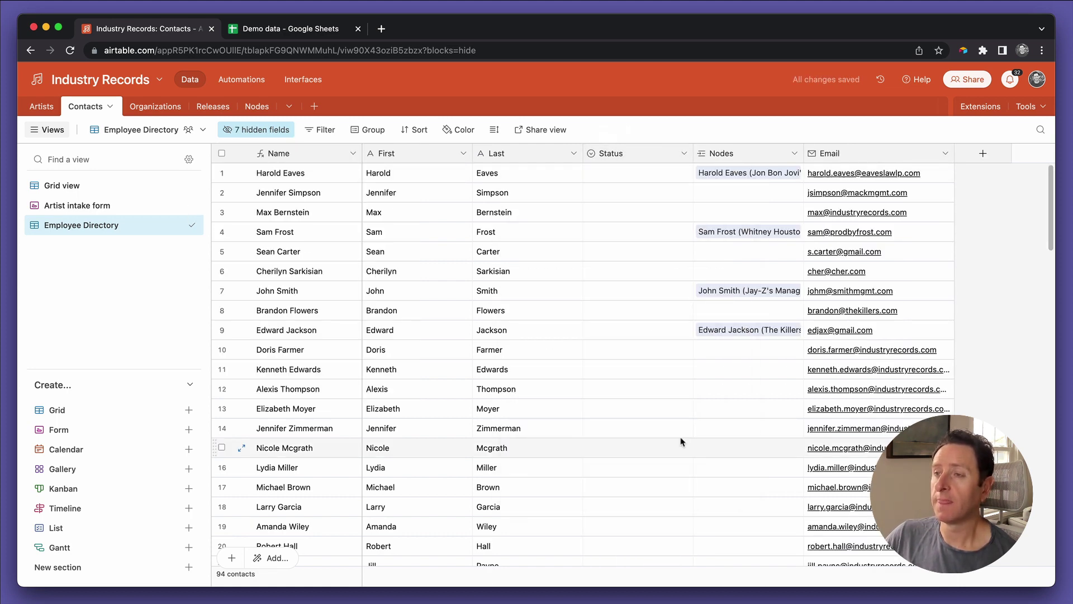
Step: Reorder Email and Status, then filter Organizations to has any of Industry Records
left_click_drag(635, 154, 944, 153)
left_click_drag(774, 151, 617, 150)
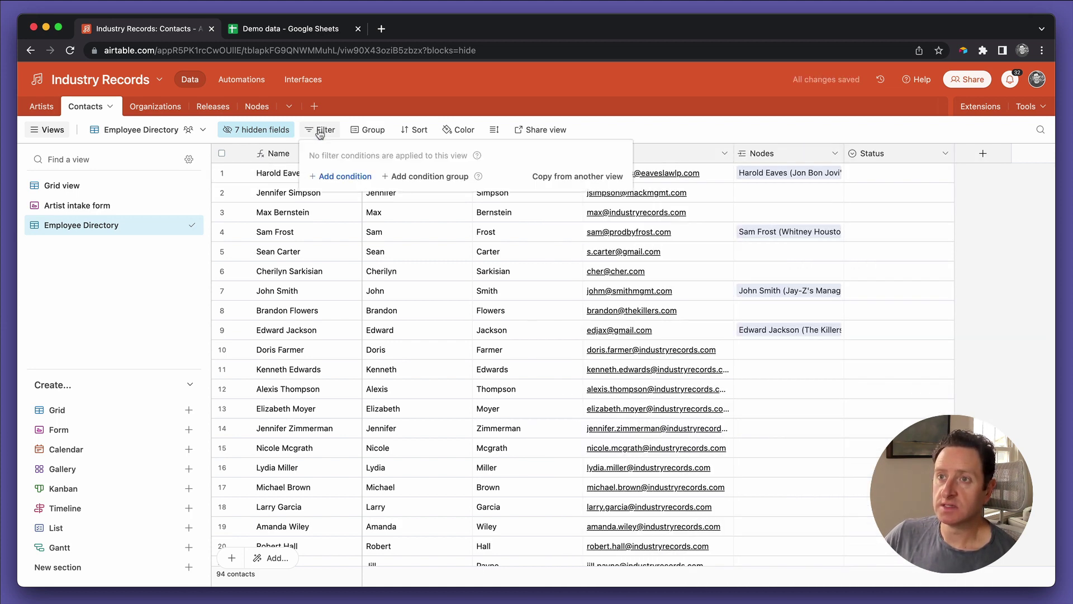
left_click(334, 176)
left_click(380, 177)
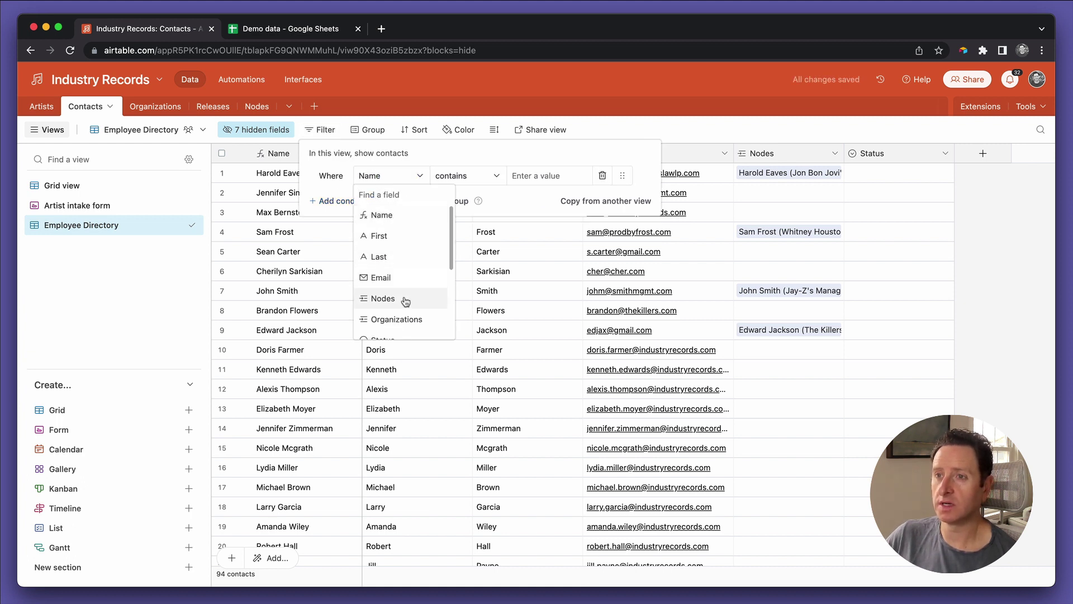
left_click(405, 319)
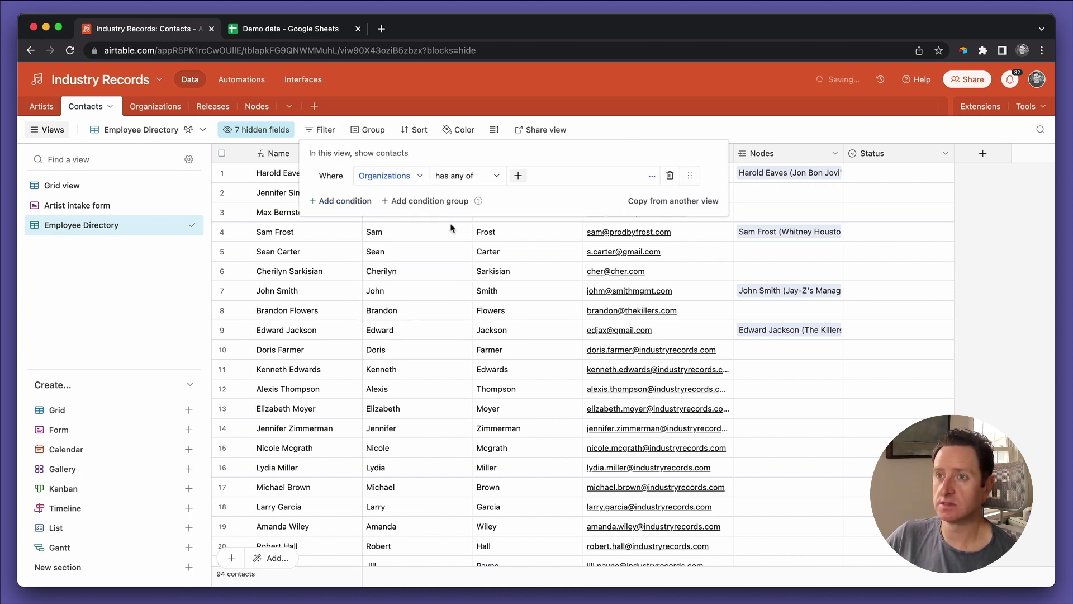
left_click(519, 176)
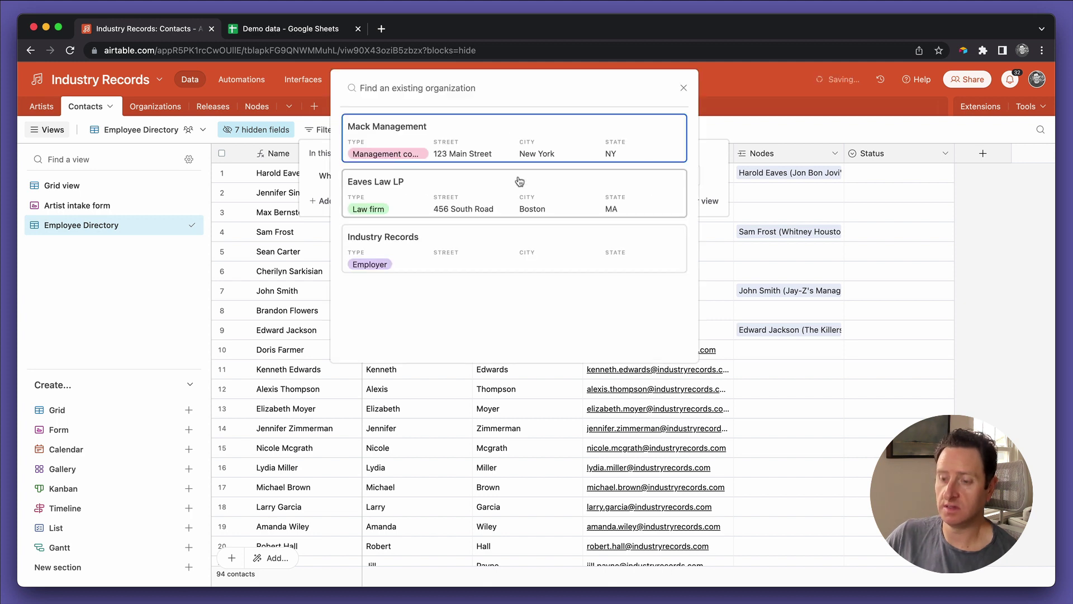
type("ind")
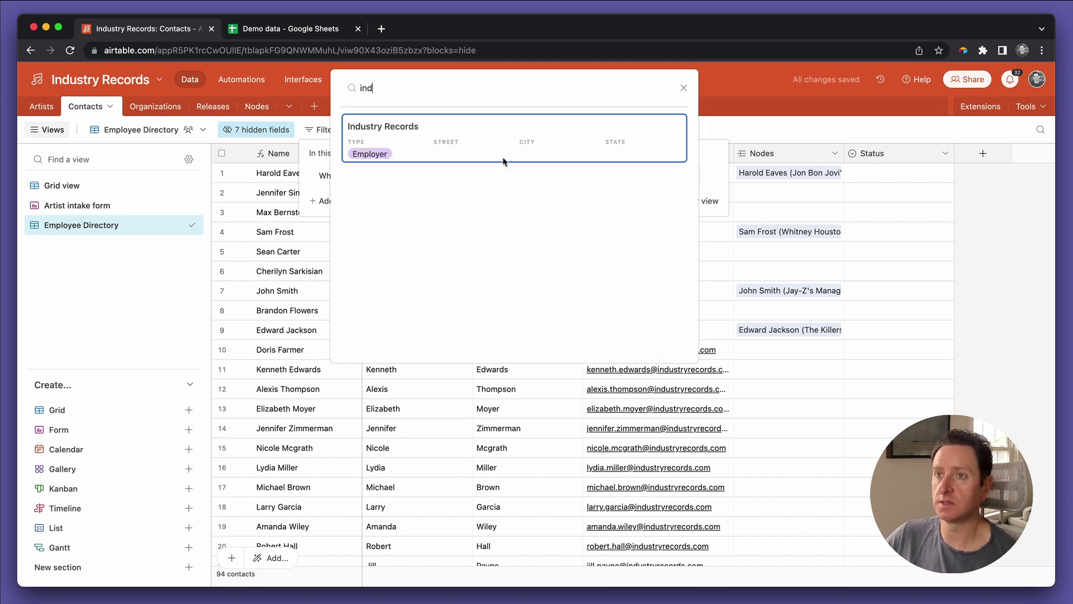
left_click(474, 137)
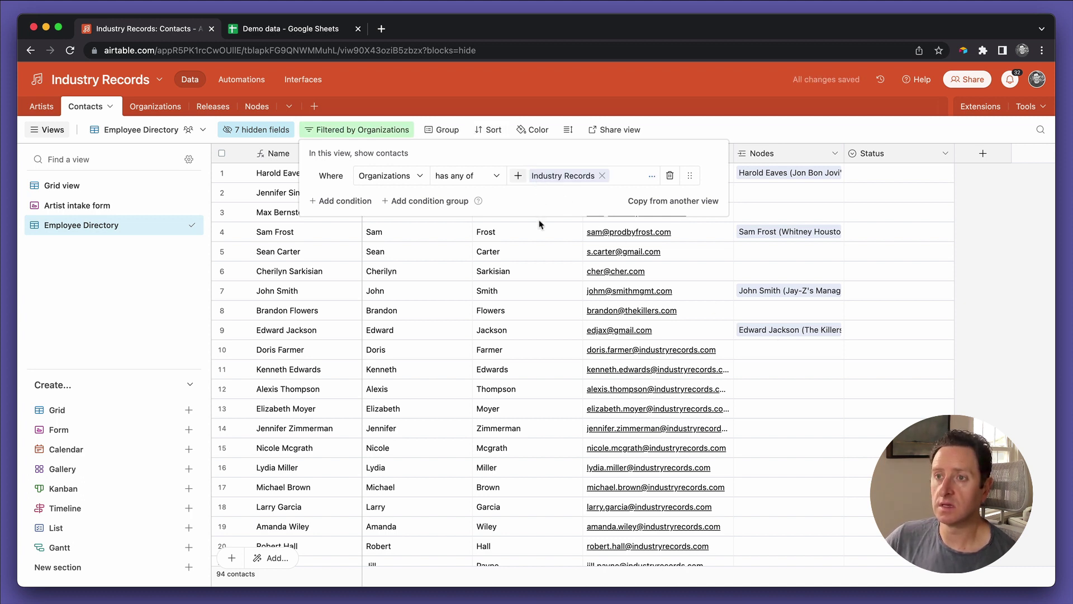
left_click(533, 255)
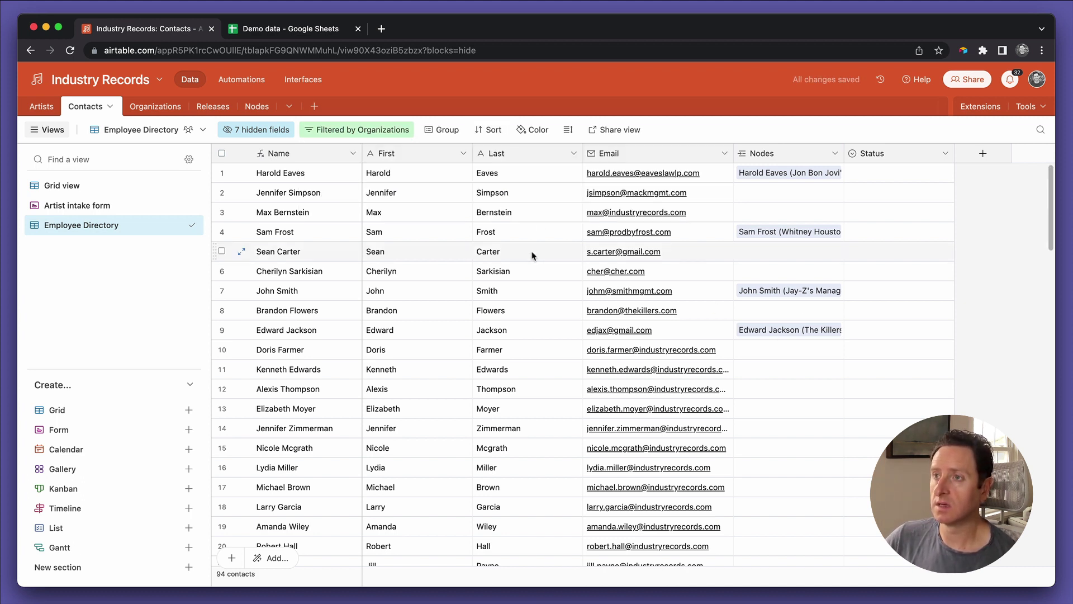
Step: In Grid view, clear the Organizations values for rows 1–9
left_click(80, 189)
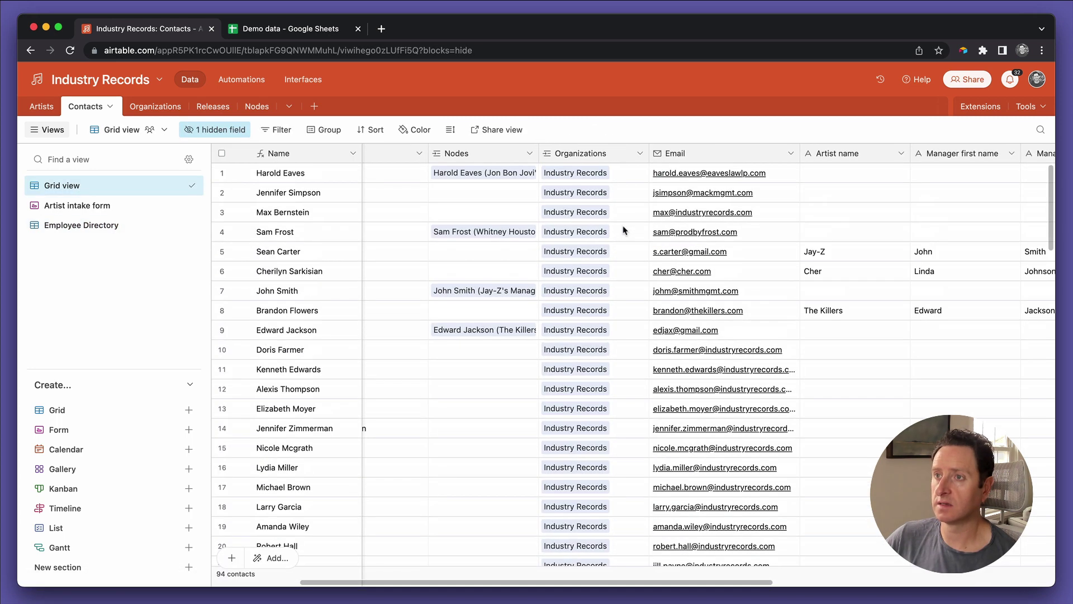
scroll(624, 230, "left", 1)
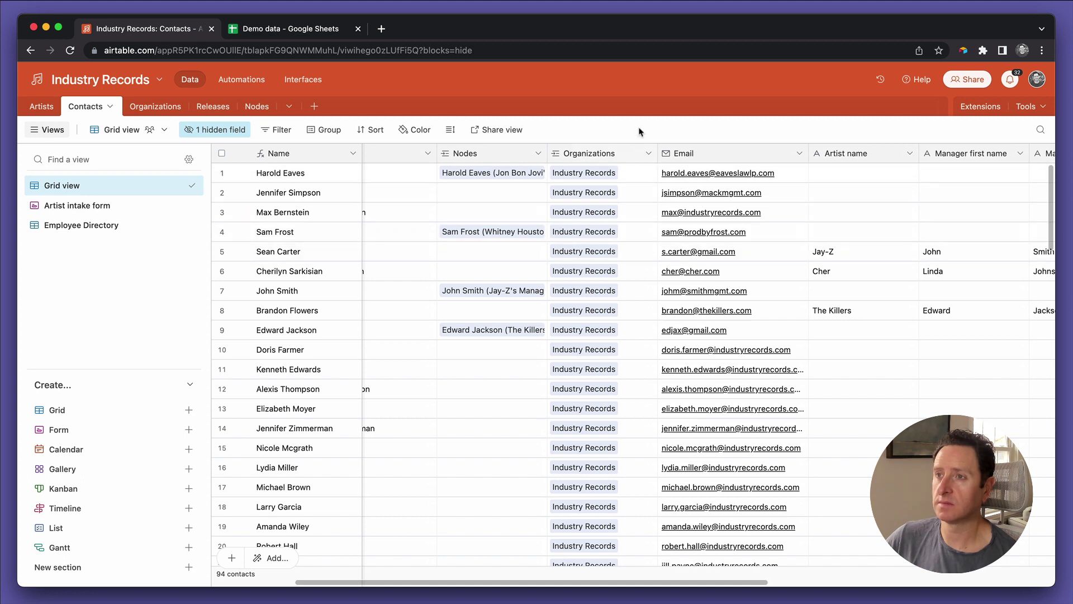
left_click(626, 174)
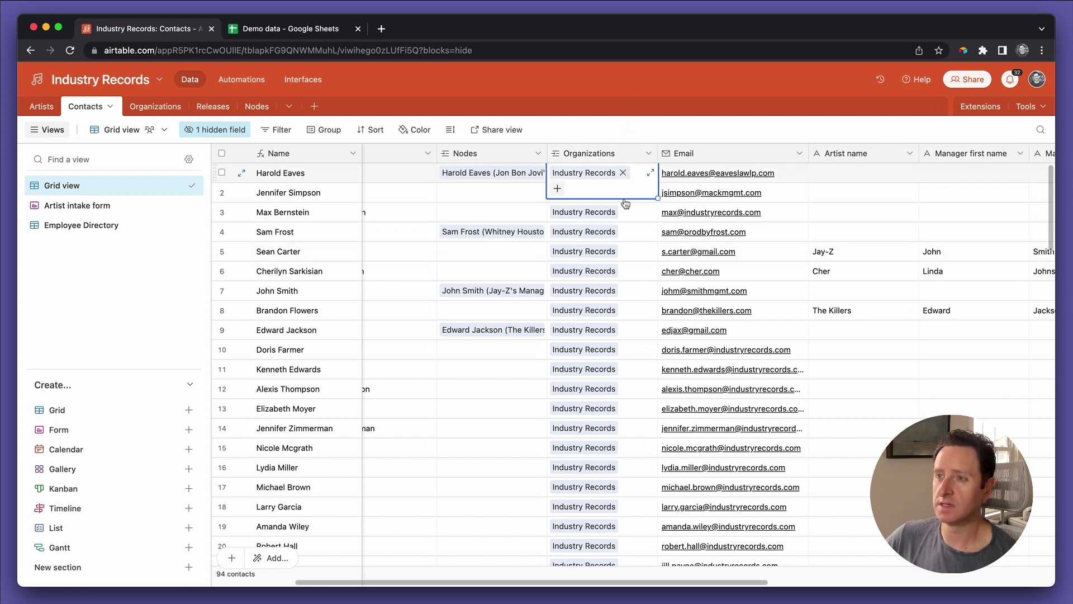
left_click(637, 336, "shift")
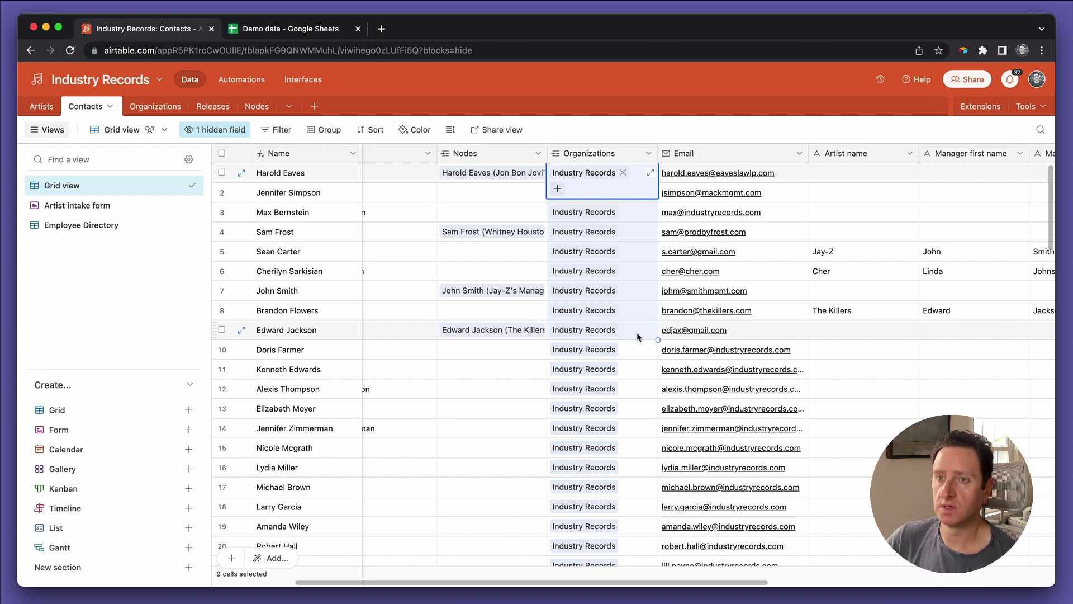
key("Delete")
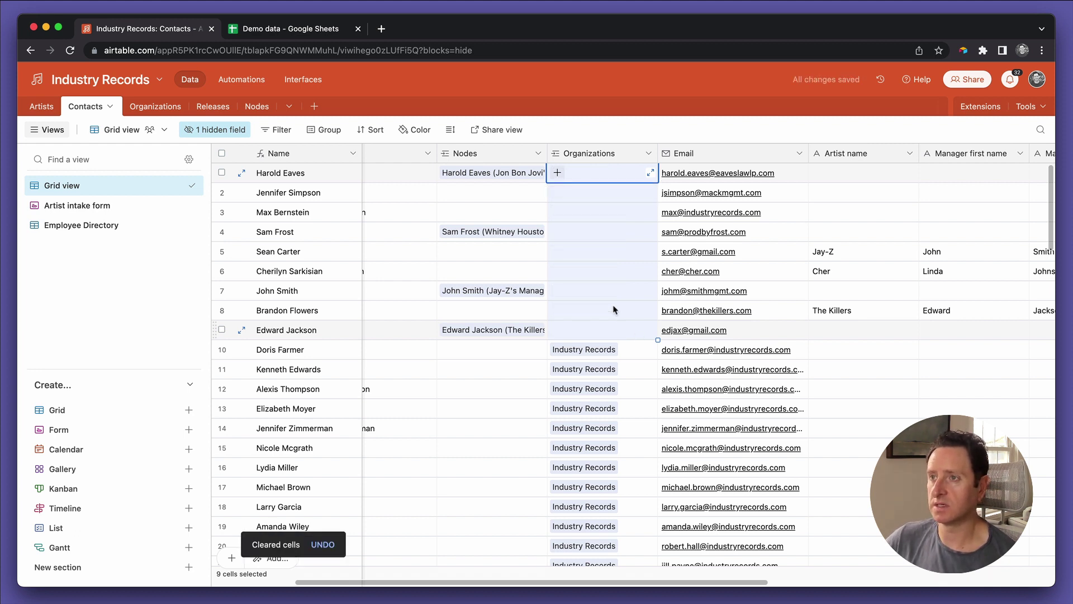
left_click(613, 308)
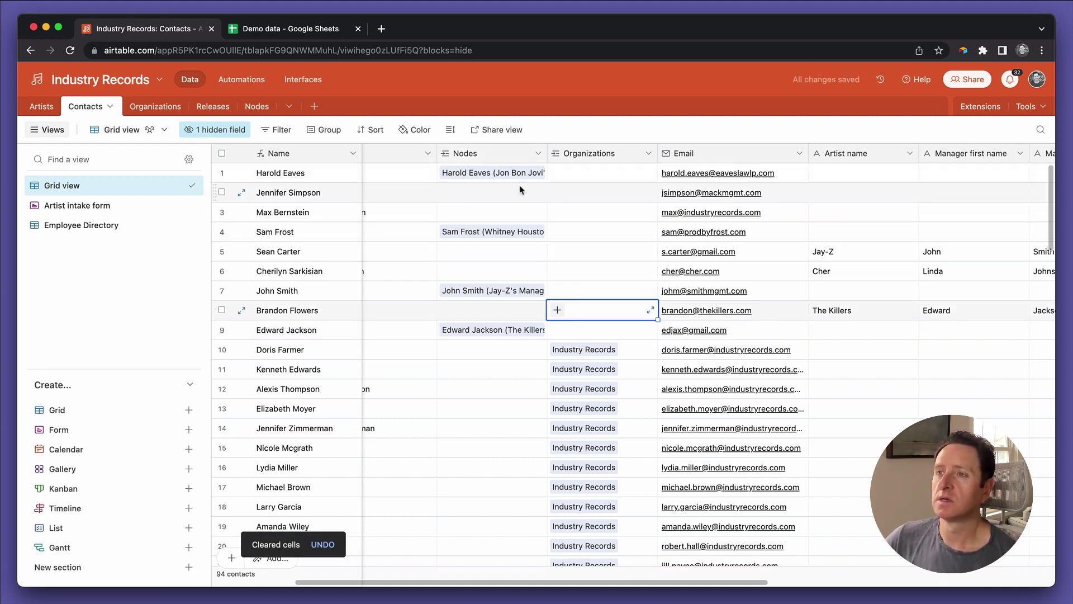
Step: Link row 1 to Eaves Law LP and row 2 to Mack Management
left_click(596, 174)
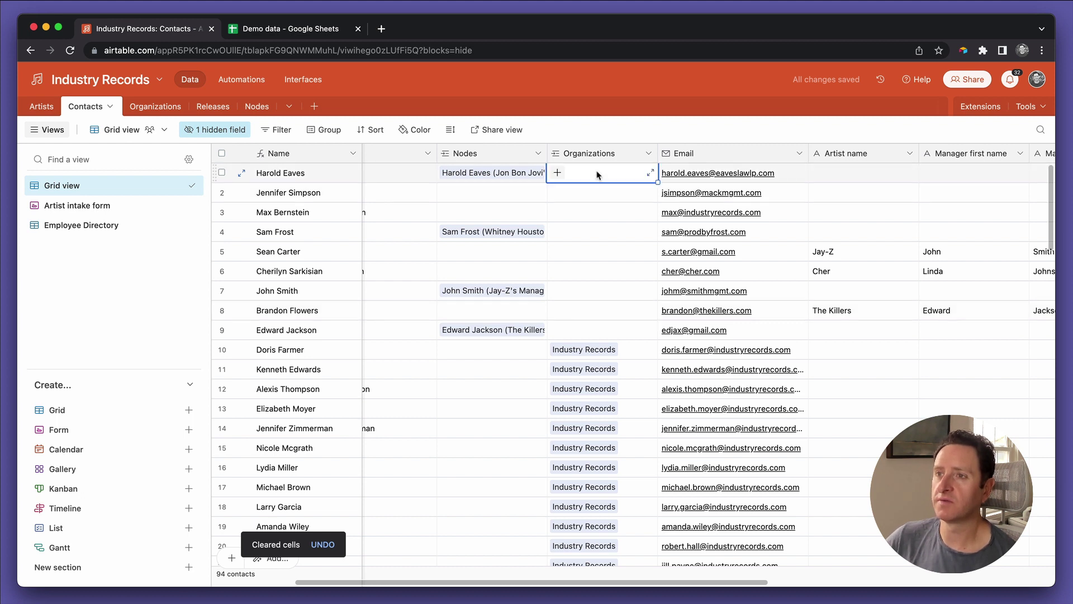
left_click(558, 173)
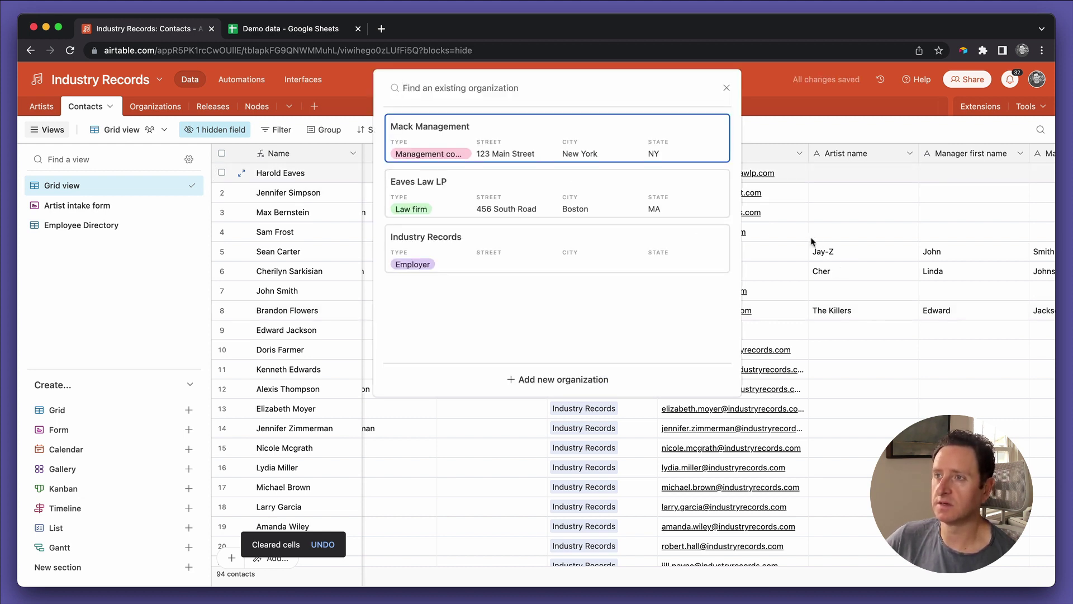
left_click(475, 204)
left_click(572, 198)
left_click(557, 193)
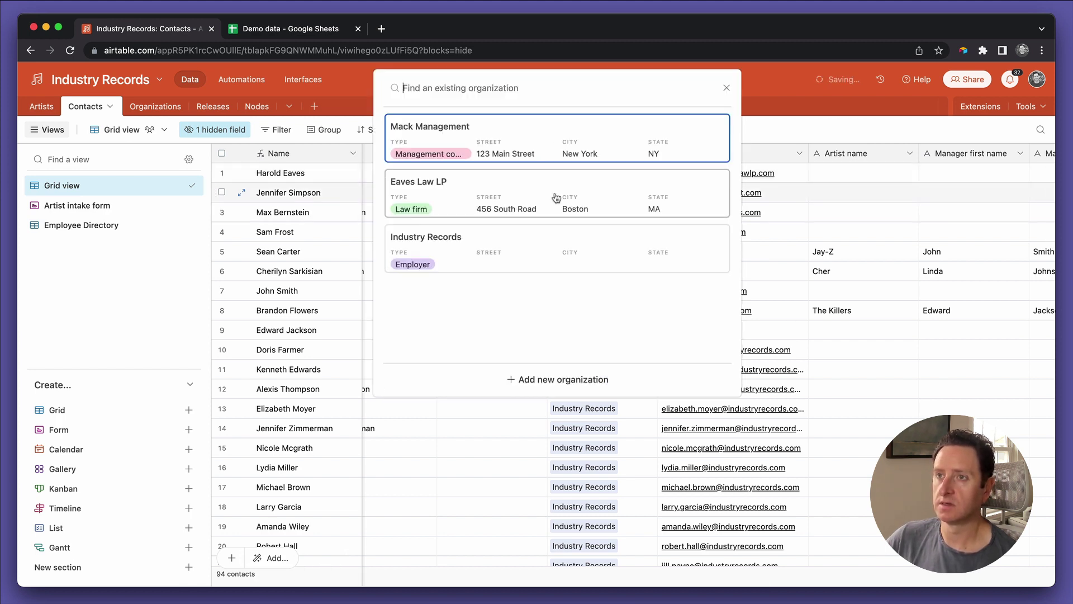
left_click(548, 152)
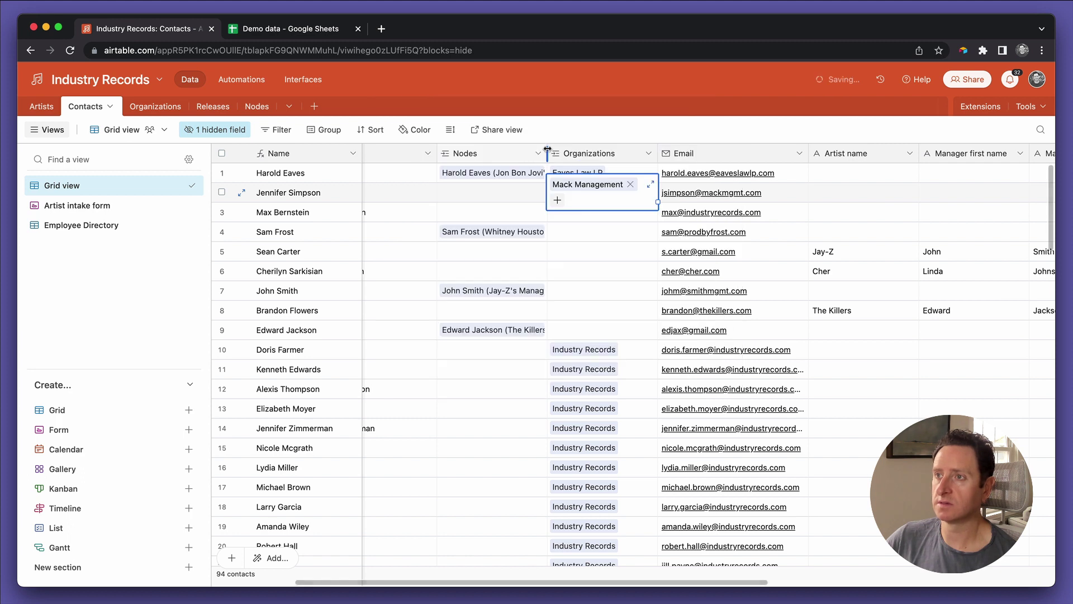
Step: Copy Industry Records from row 10 into row 3's Organizations cell
left_click(601, 254)
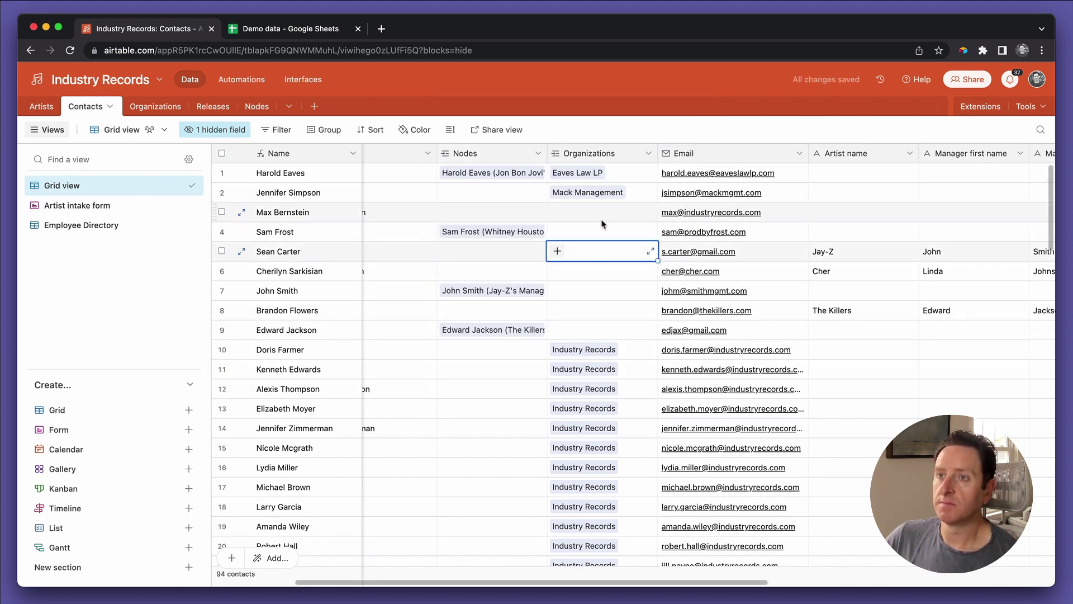
left_click(618, 351)
key("ctrl+c")
key("Up")
key("Up")
key("Up")
key("Up")
key("Up")
key("Up")
key("Up")
key("ctrl+v")
left_click(620, 311)
Step: In Employee Directory, move the Status column before Nodes and rename it Department
left_click(127, 225)
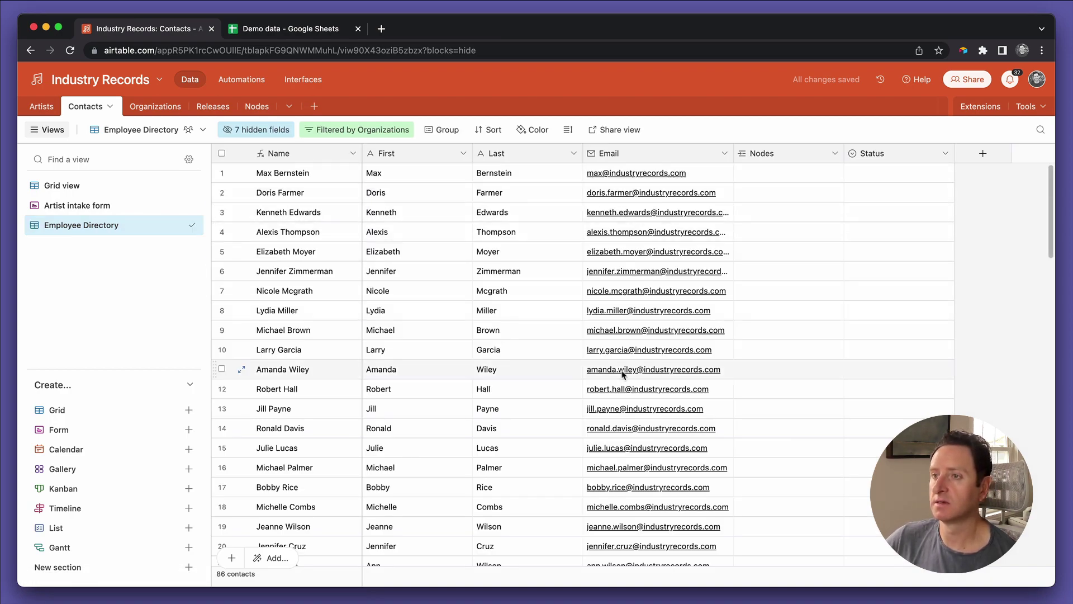
scroll(625, 371, "down", 15)
scroll(623, 375, "up", 15)
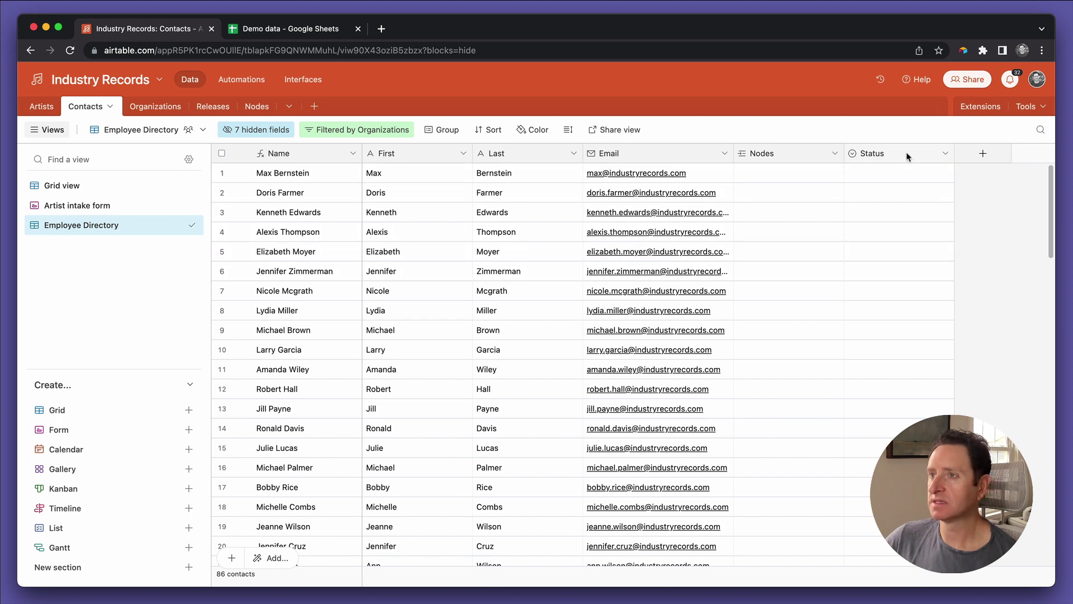
left_click_drag(906, 154, 763, 156)
double_click(762, 153)
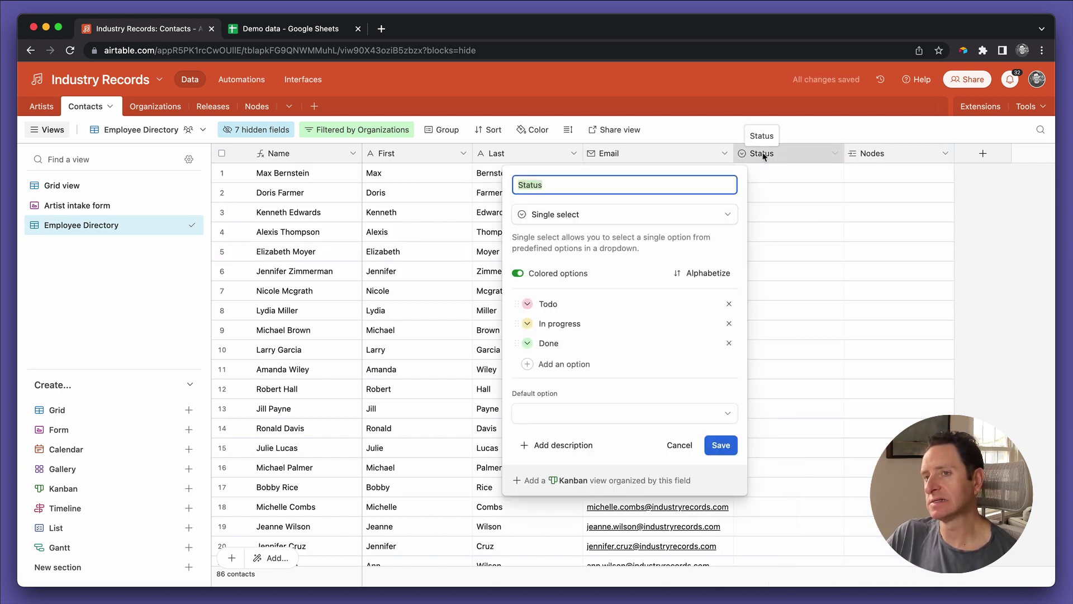
type("Department")
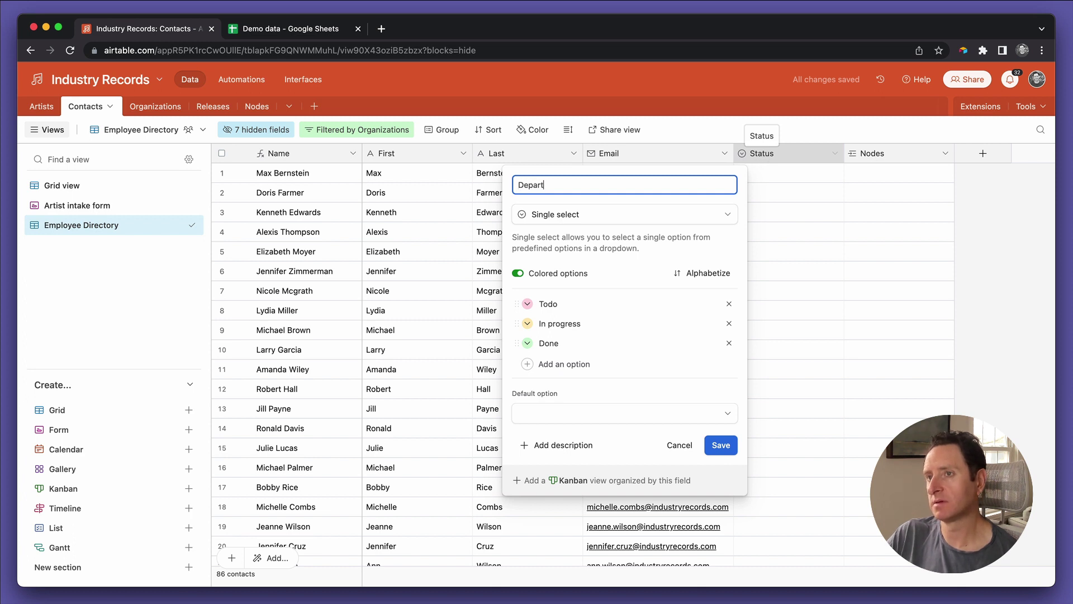
Step: Rename its options to Marketing, Digital and A&R, add a light purple Publicity option, and save
double_click(557, 302)
type("Marketing")
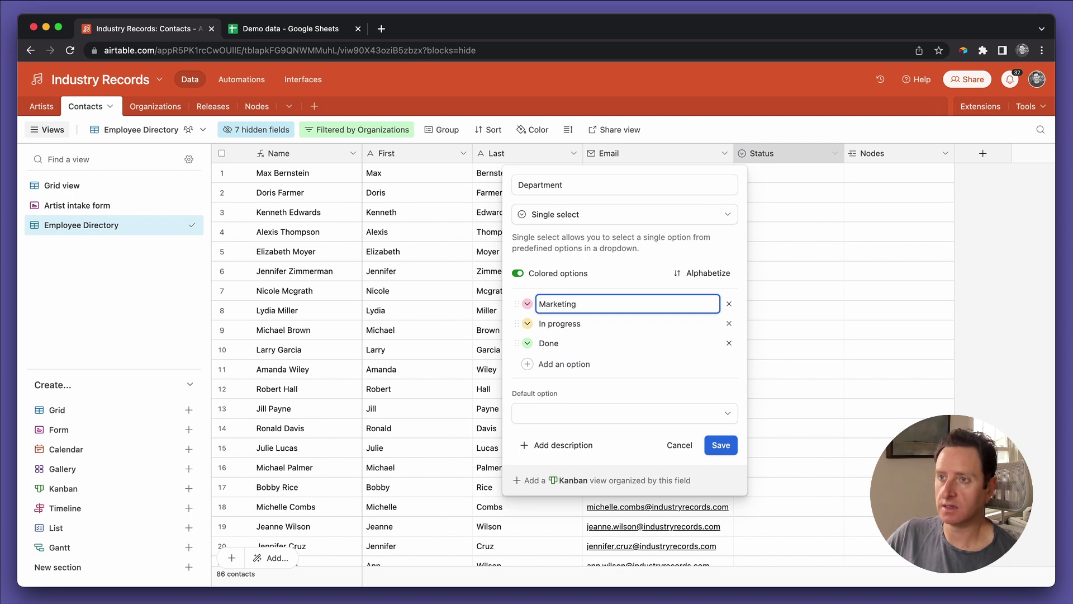
double_click(559, 323)
type("Digital")
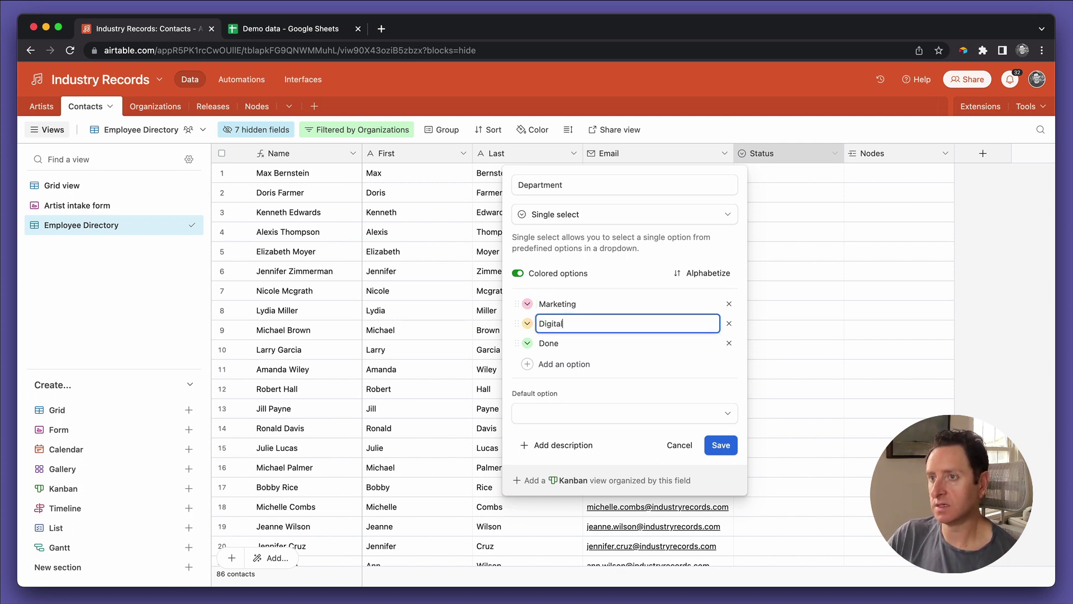
key("Tab")
type("A&R")
left_click(549, 363)
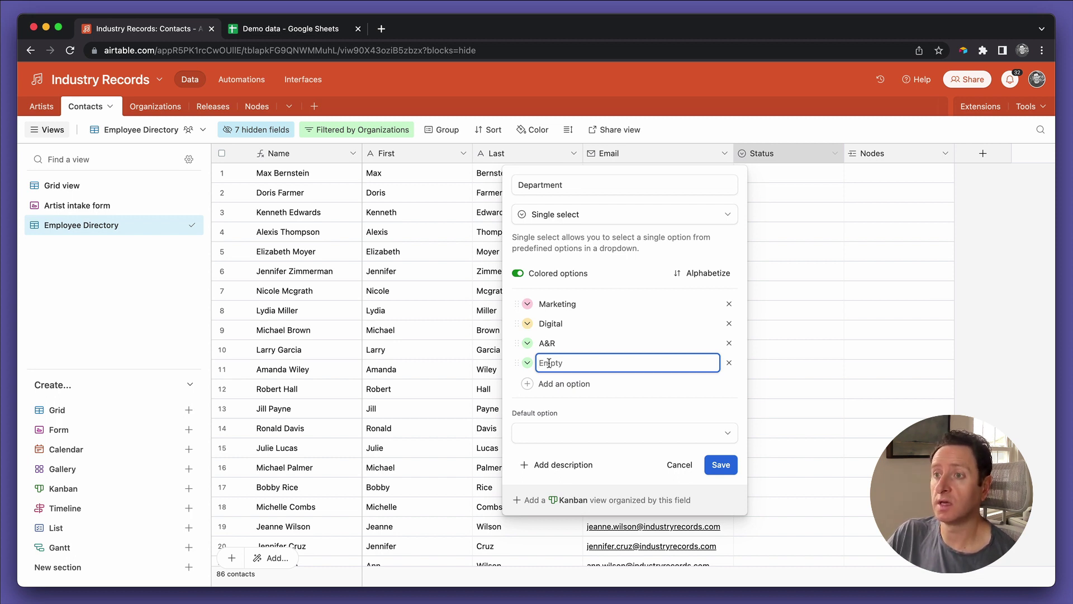
type("Publicity")
left_click(527, 362)
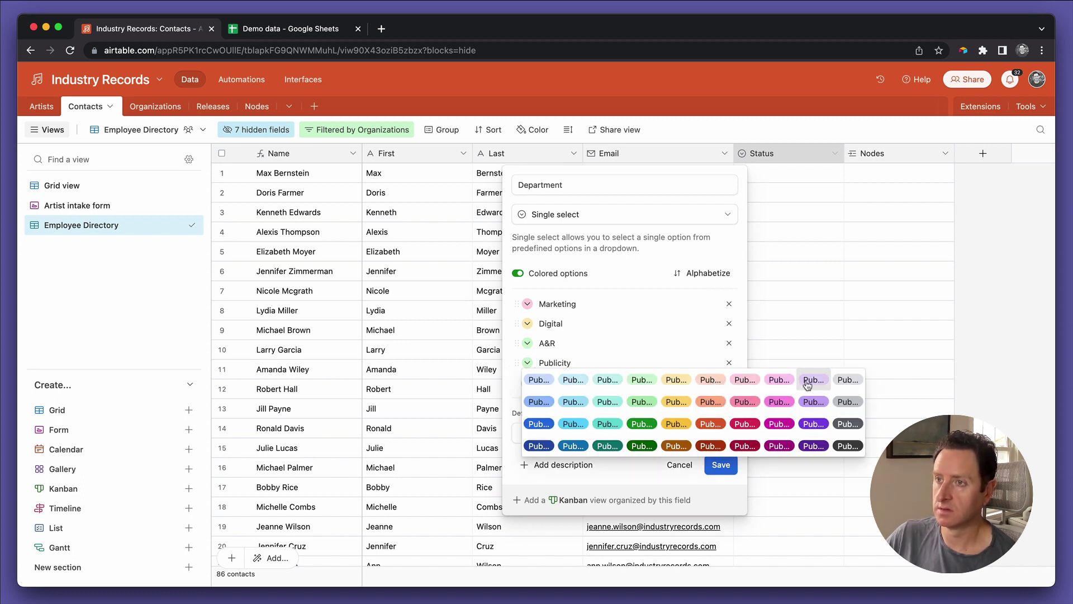
left_click(813, 380)
left_click(726, 456)
Step: Set row 1's Department to Marketing and paste Marketing into rows 2 through 20
left_click(785, 182)
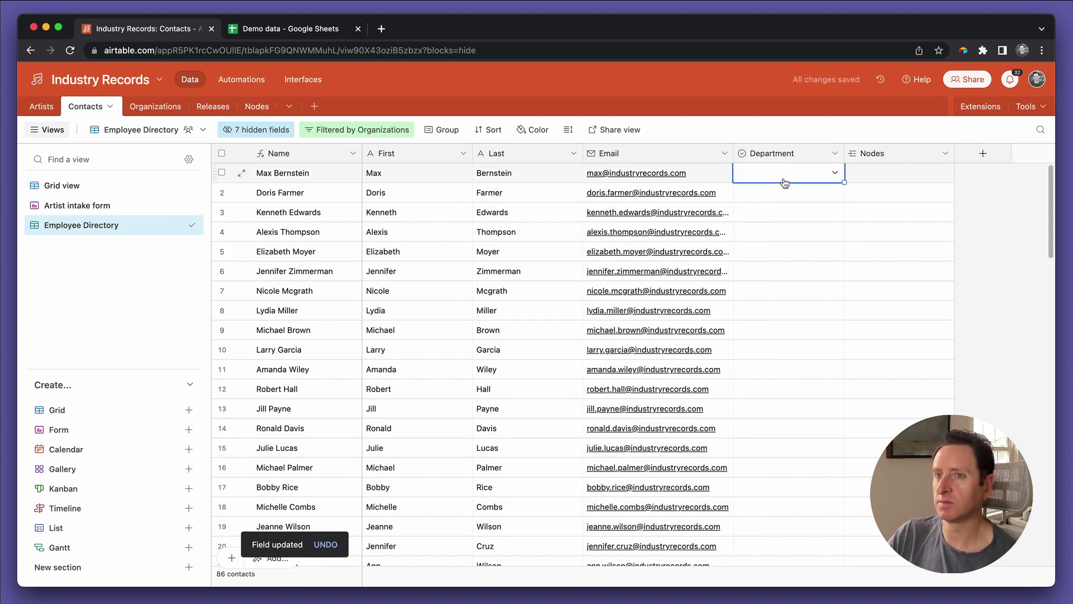
type("markt")
key("Return")
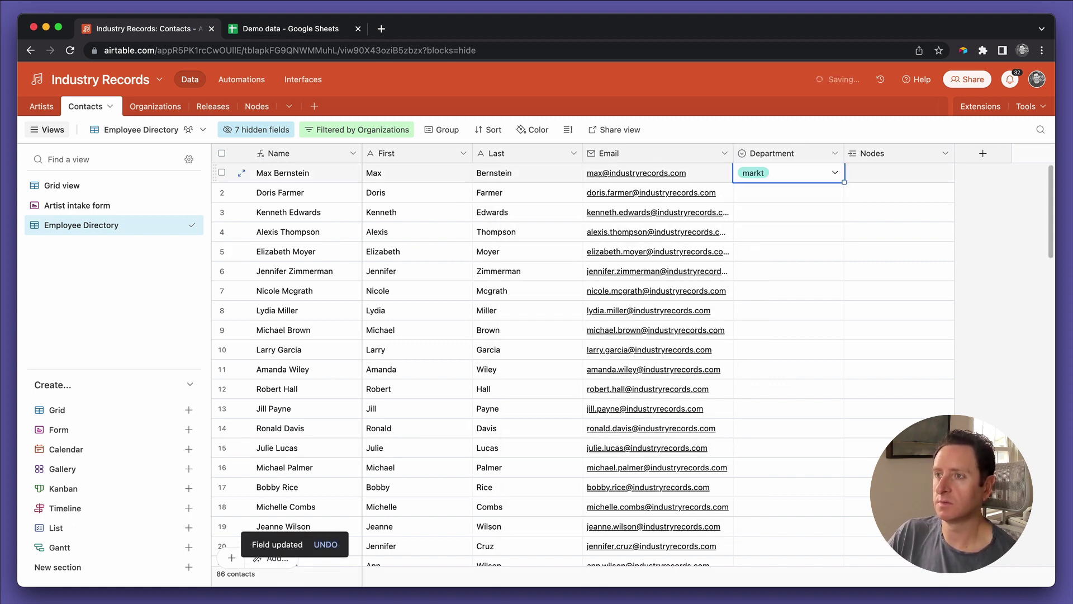
type("nmar")
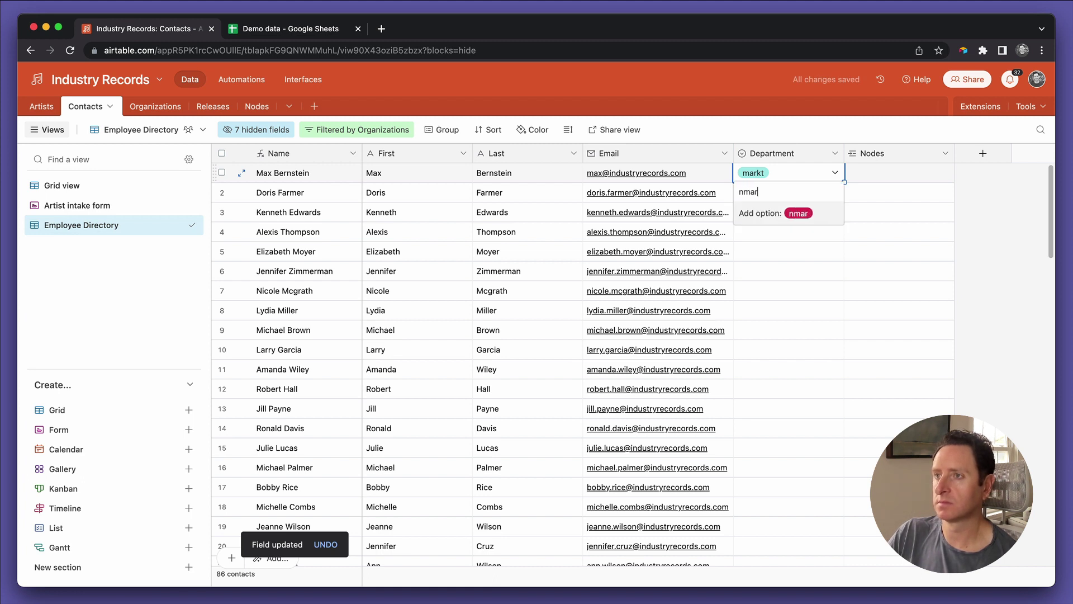
key("BackSpace")
key("BackSpace")
key("BackSpace")
key("BackSpace")
type("mar")
key("Return")
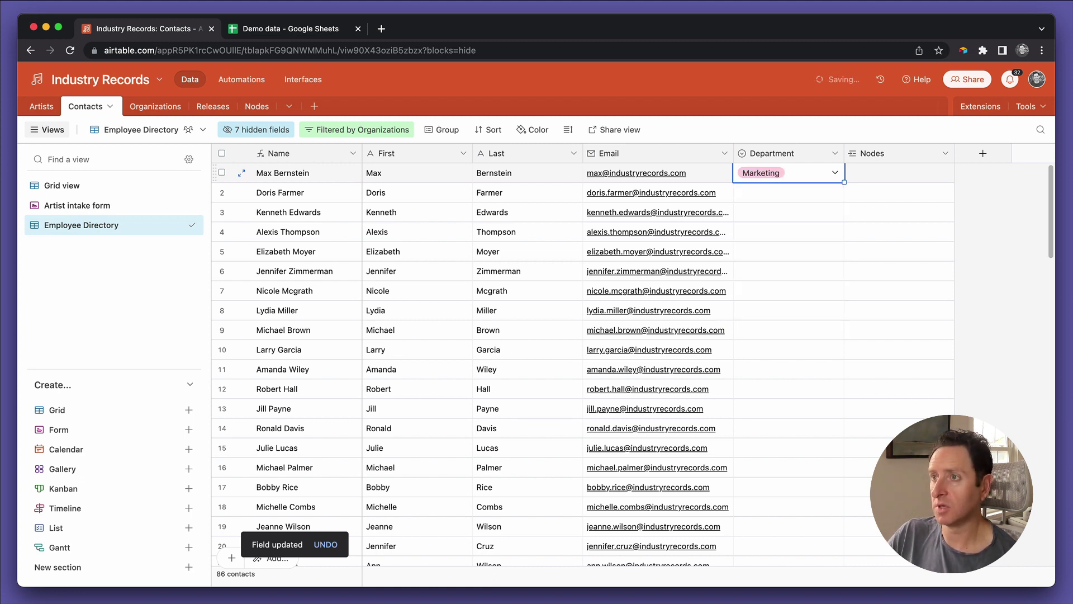
left_click_drag(788, 192, 788, 539)
key("super+v")
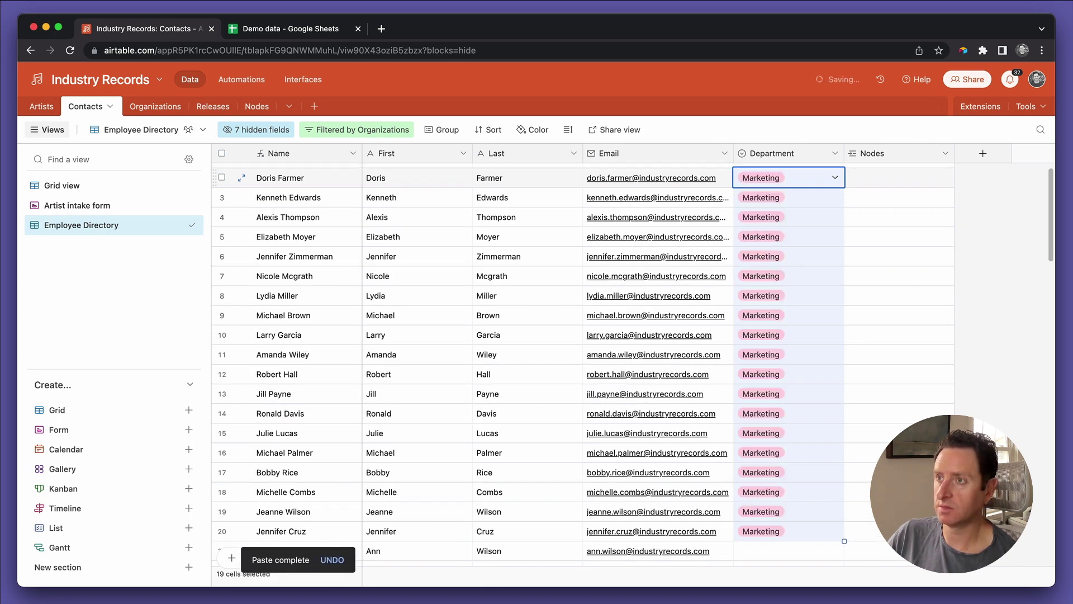
Step: Undo the accidental paste and retype row 20's email as the contact's industryrecords.com address
left_click(788, 217)
key("Down")
key("Down")
key("Down")
key("Down")
key("Down")
key("Down")
key("Down")
key("Down")
key("Down")
key("Down")
key("Down")
key("Down")
key("Down")
key("Down")
key("Down")
key("Down")
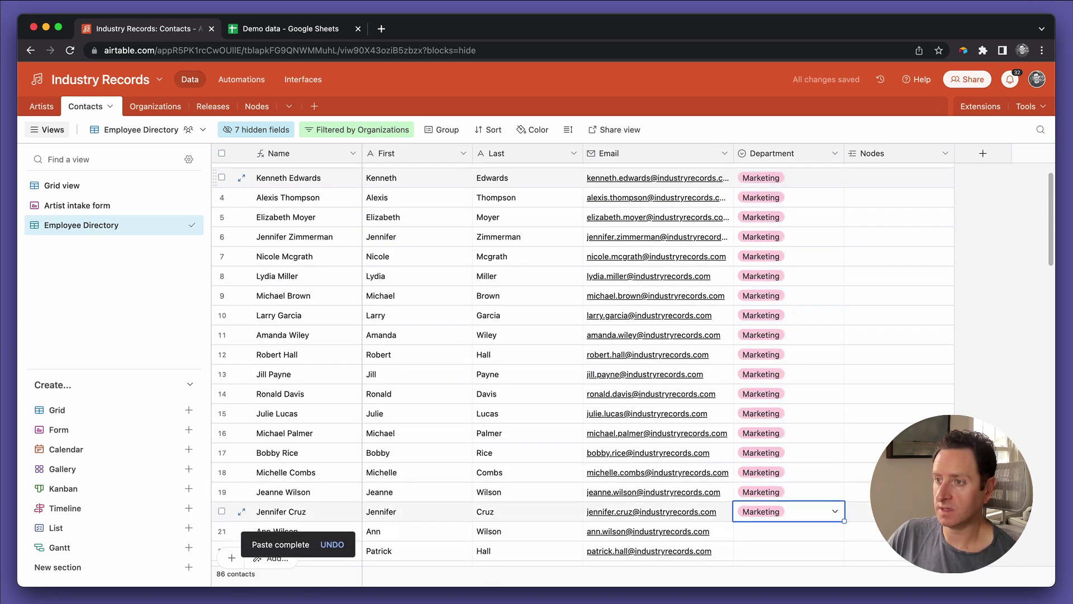
key("Left")
type("digit")
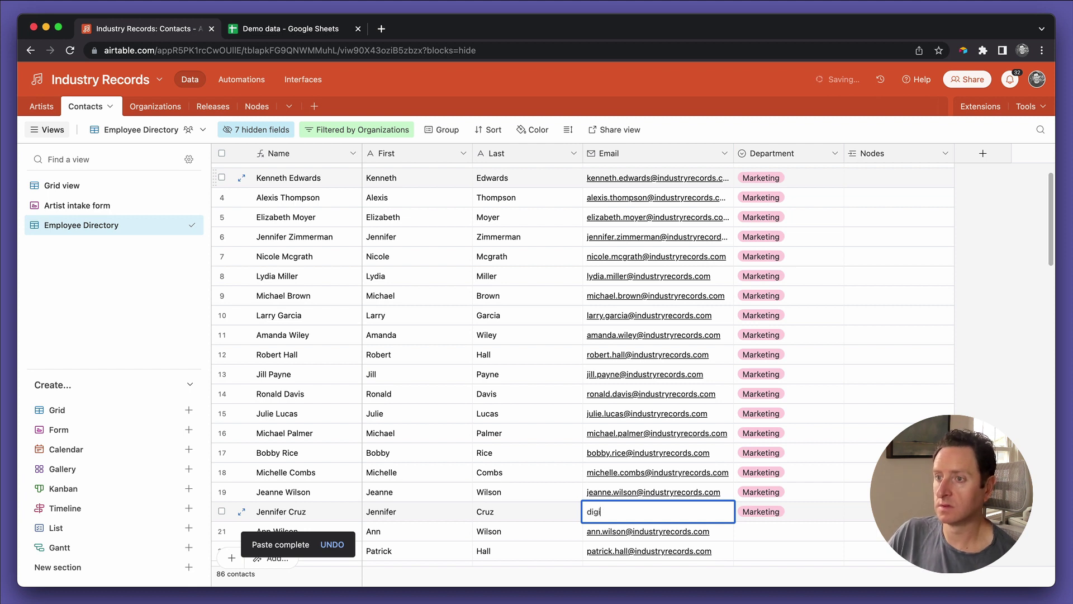
key("BackSpace")
key("BackSpace")
key("BackSpace")
key("BackSpace")
type("digi")
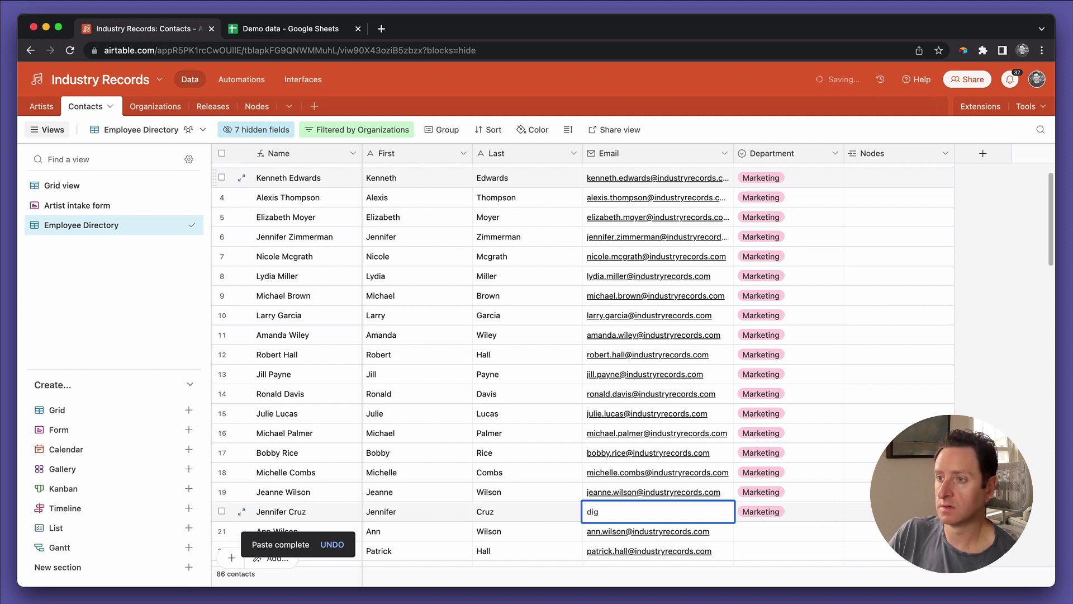
key("BackSpace")
key("BackSpace")
key("BackSpace")
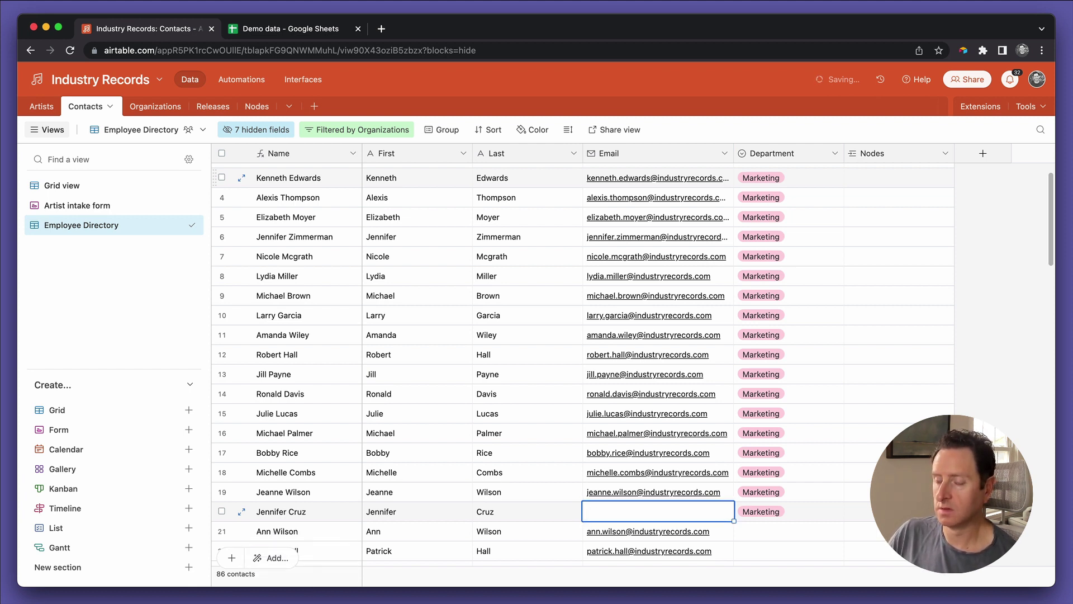
key("super+z")
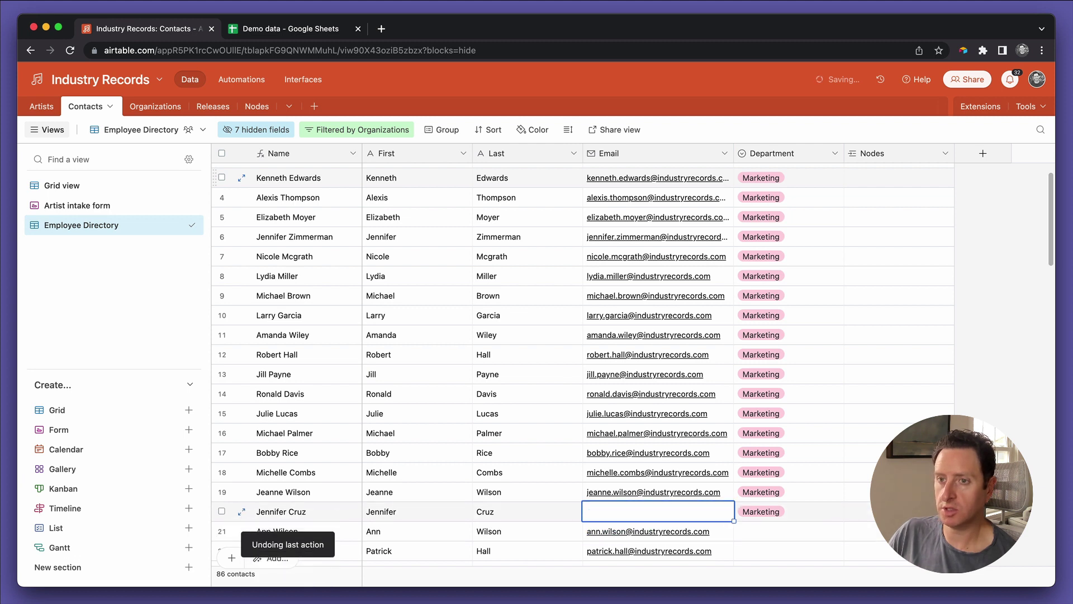
type("digiindus")
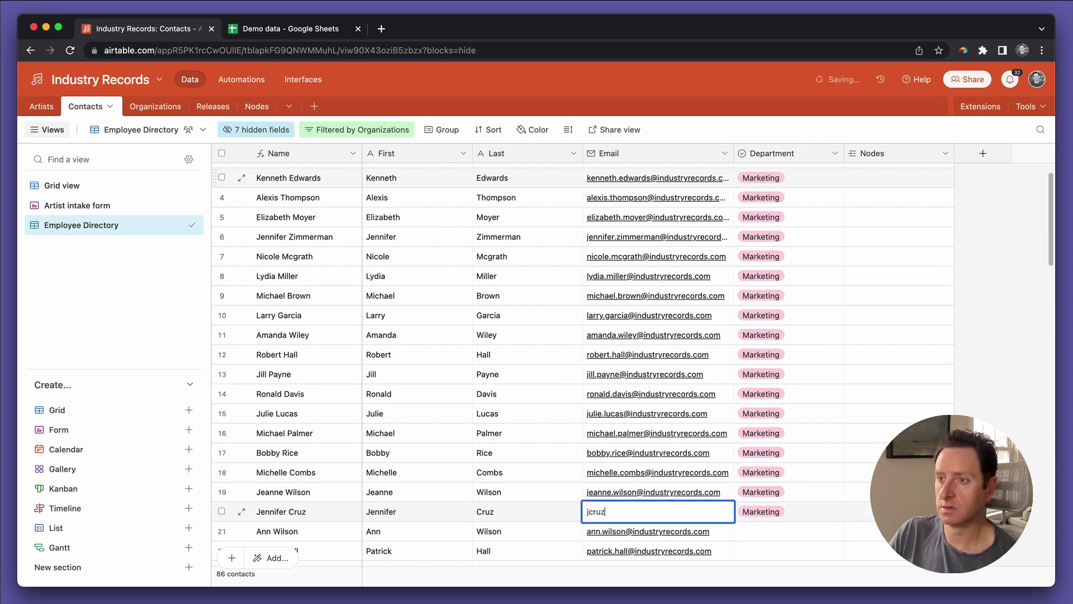
key("BackSpace")
key("BackSpace")
key("BackSpace")
key("BackSpace")
key("BackSpace")
key("BackSpace")
key("BackSpace")
key("BackSpace")
key("BackSpace")
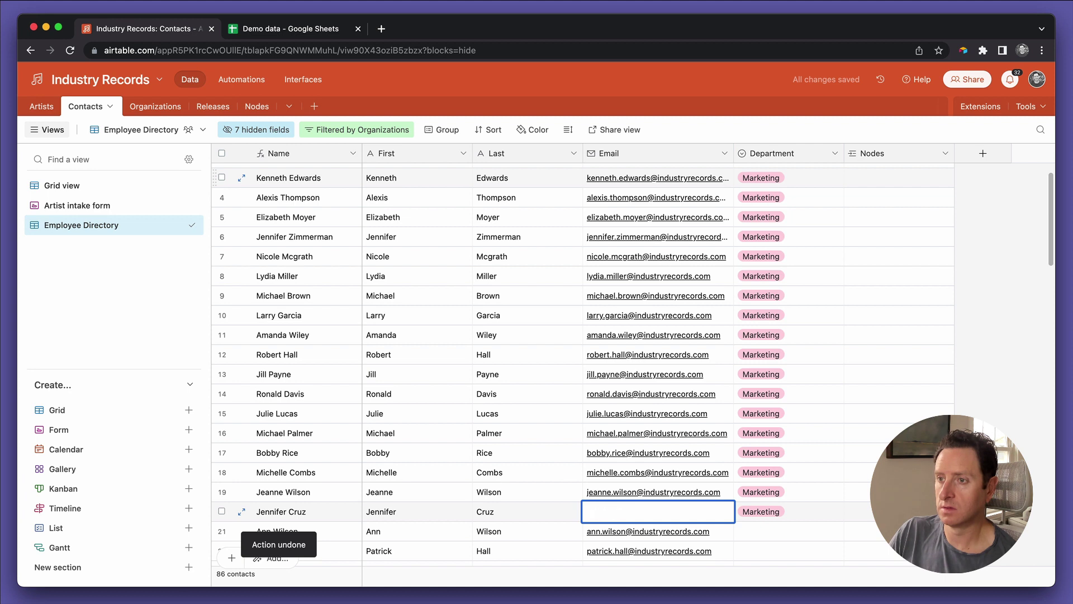
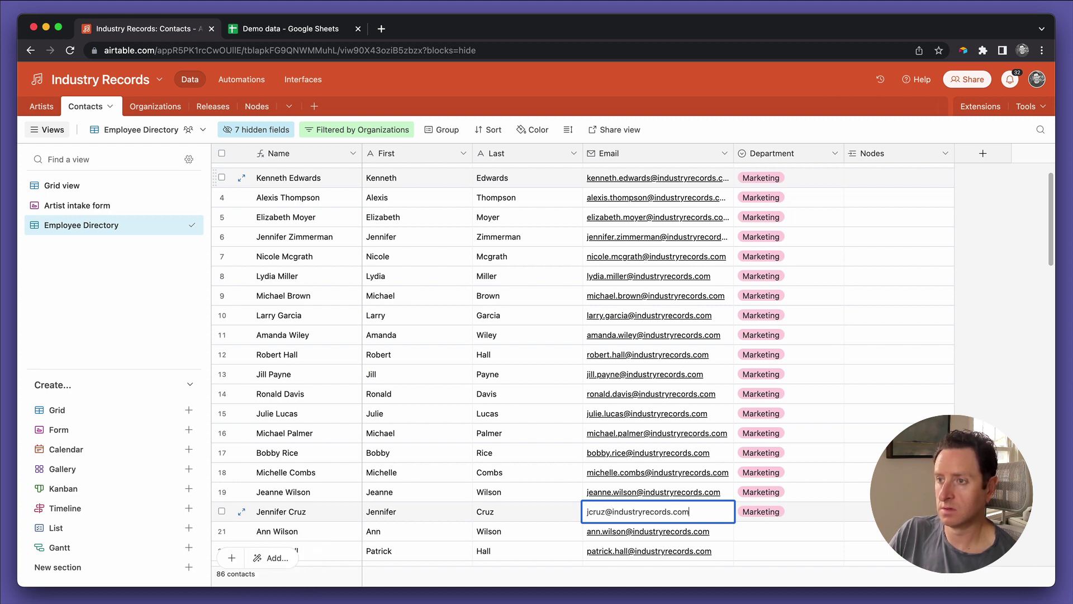
Step: Confirm the email, then fill Department with Digital for rows 21 to 40
key("Tab")
key("Down")
type("aud")
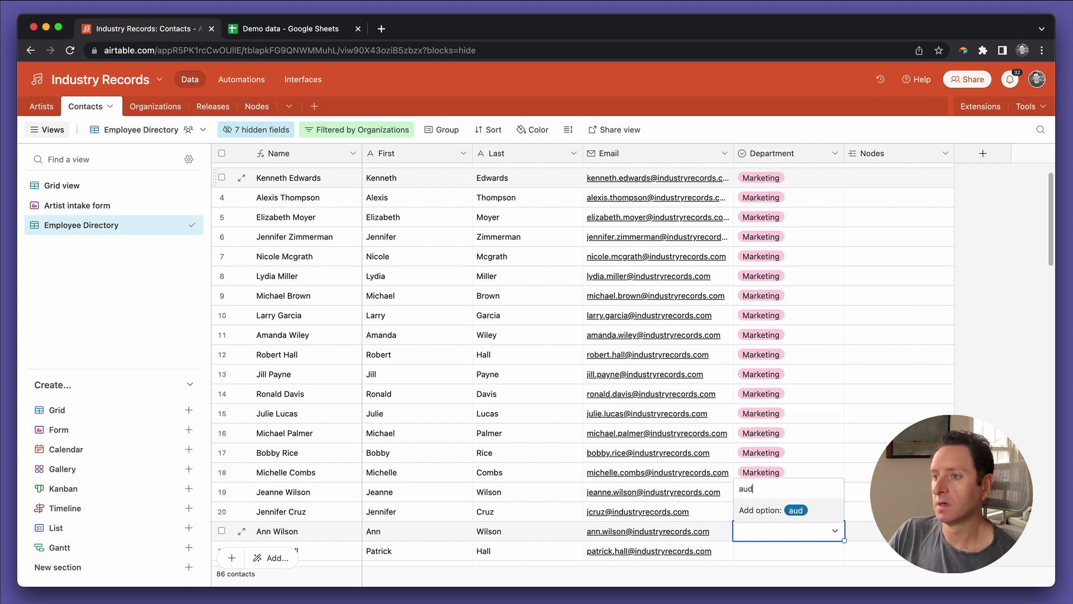
key("BackSpace")
key("BackSpace")
key("BackSpace")
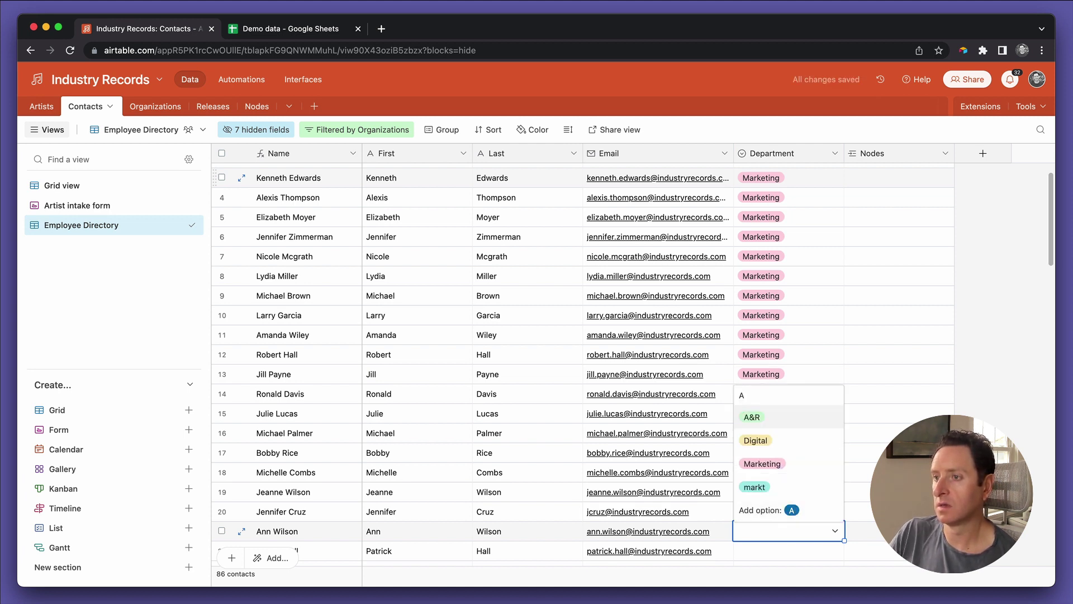
key("Escape")
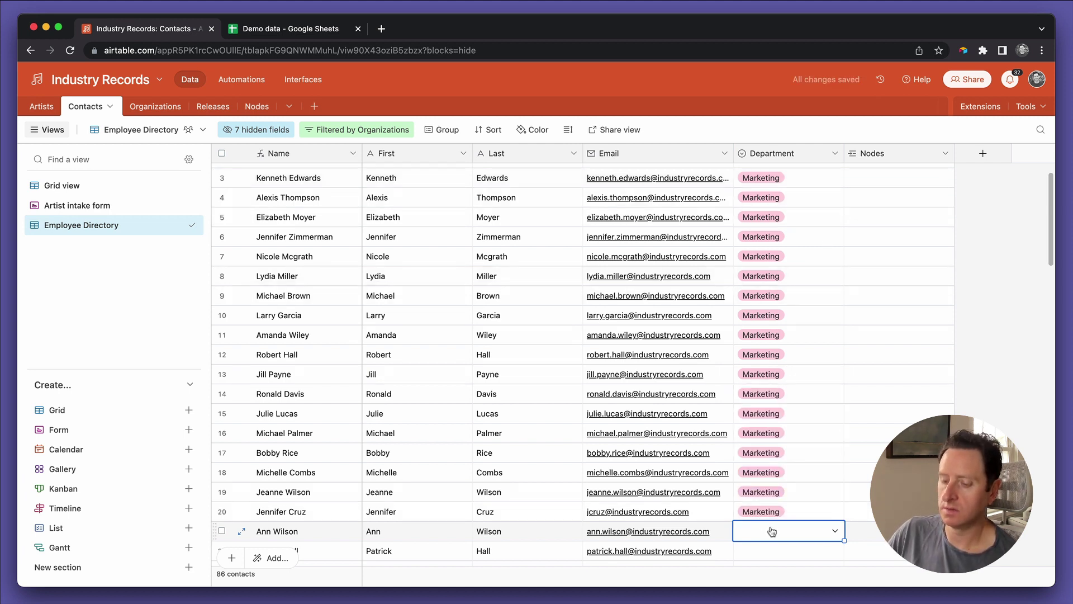
type("digi")
key("Return")
key("ctrl+c")
key("Down")
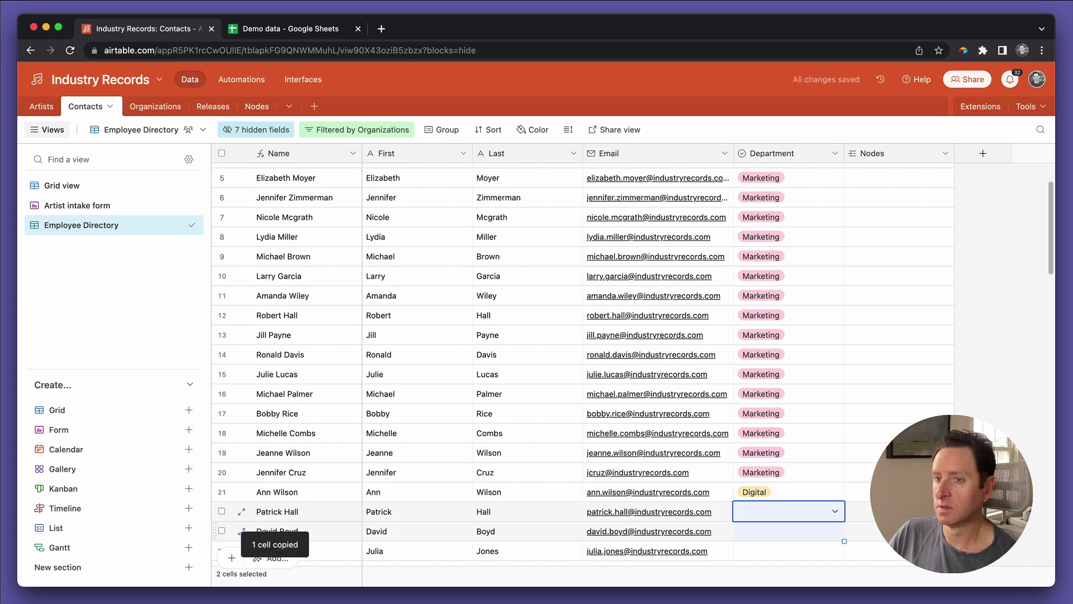
key("shift+Down")
key("shift+Down")
key("shift+Down")
key("shift+Down")
key("shift+Down")
key("shift+Down")
key("shift+Down")
key("shift+Down")
key("shift+Down")
key("shift+Down")
key("shift+Down")
key("shift+Down")
key("shift+Down")
key("shift+Down")
key("shift+Down")
key("shift+Down")
key("shift+Down")
key("shift+Down")
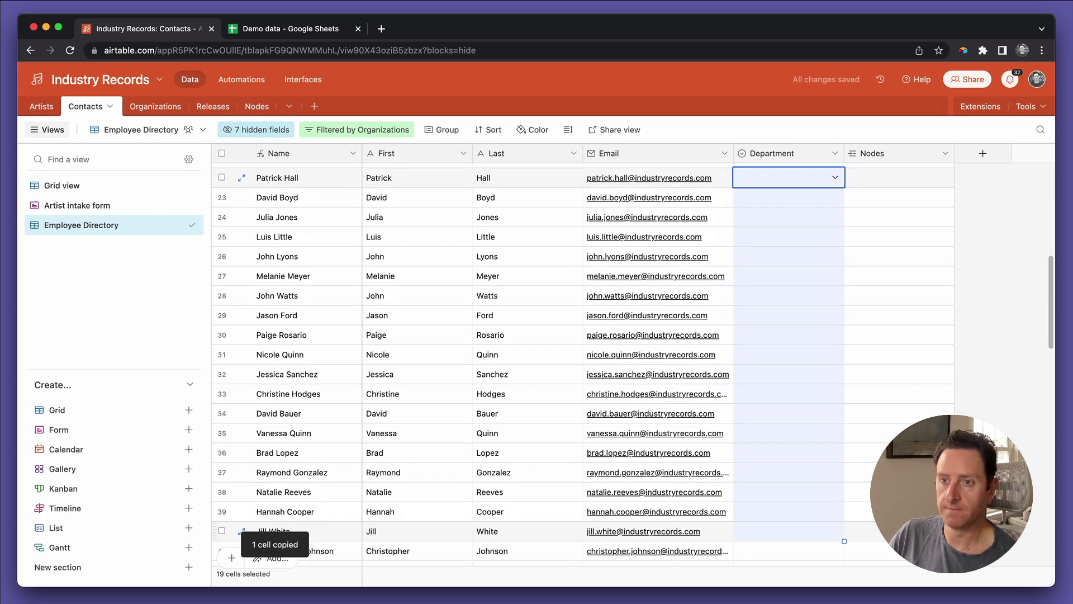
key("ctrl+v")
Step: Fill Department with A&R for rows 41 to 70
key("Down")
key("Down")
key("Down")
key("Down")
key("Down")
key("Down")
key("Down")
key("Down")
key("Down")
key("Down")
key("Down")
key("Down")
key("Down")
key("Down")
key("Down")
key("Down")
key("Down")
key("Down")
key("Down")
key("Down")
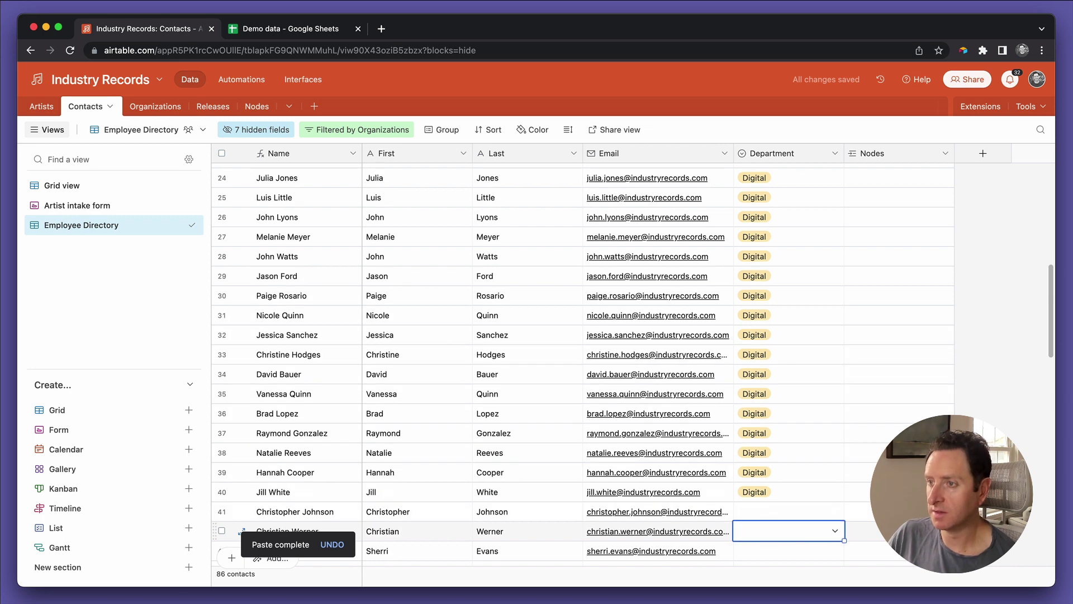
key("Up")
type("A&")
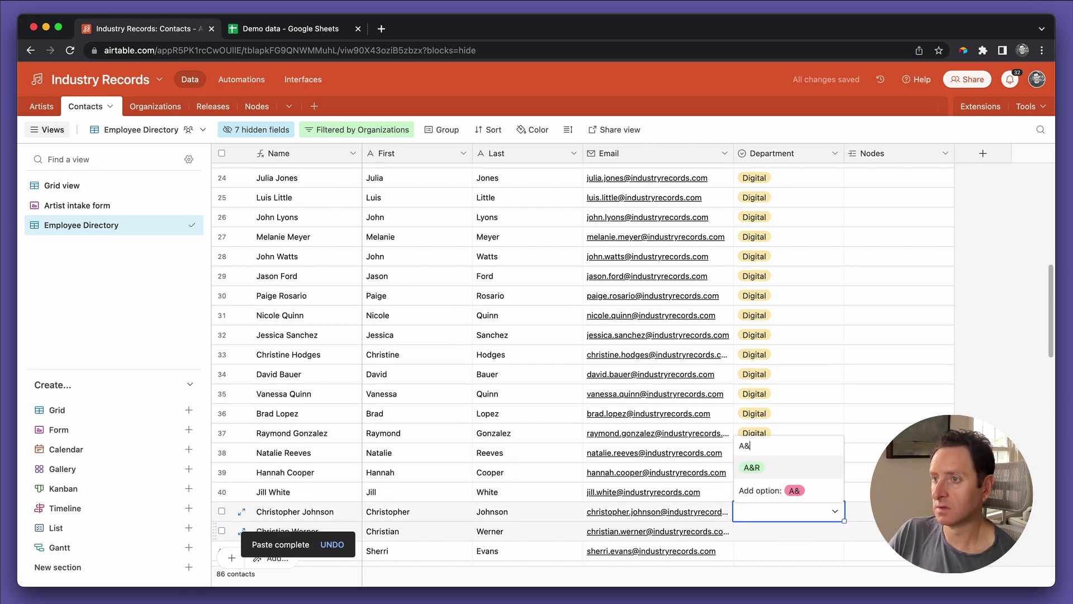
key("Return")
key("ctrl+c")
key("Down")
key("shift+Down")
key("shift+Down")
key("shift+Down")
key("shift+Down")
key("shift+Down")
key("shift+Down")
key("shift+Down")
key("shift+Down")
key("shift+Down")
key("shift+Down")
key("shift+Down")
key("shift+Down")
key("shift+Down")
key("shift+Down")
key("shift+Down")
key("shift+Down")
key("shift+Down")
key("shift+Down")
key("shift+Down")
key("shift+Down")
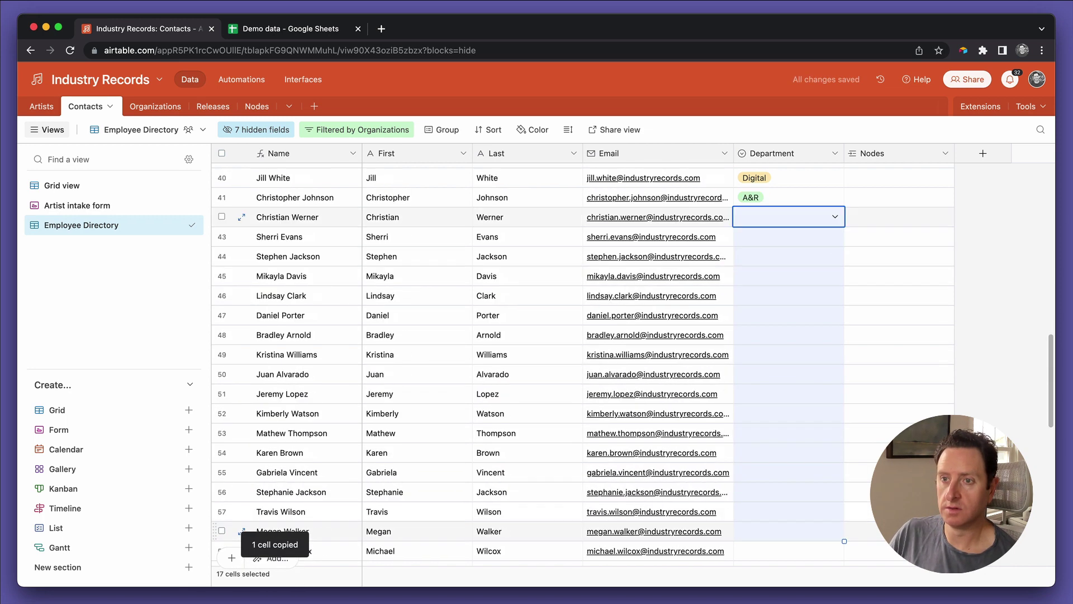
key("shift+Down")
key("shift+Down")
key("shift+Down")
key("shift+Down")
key("shift+Down")
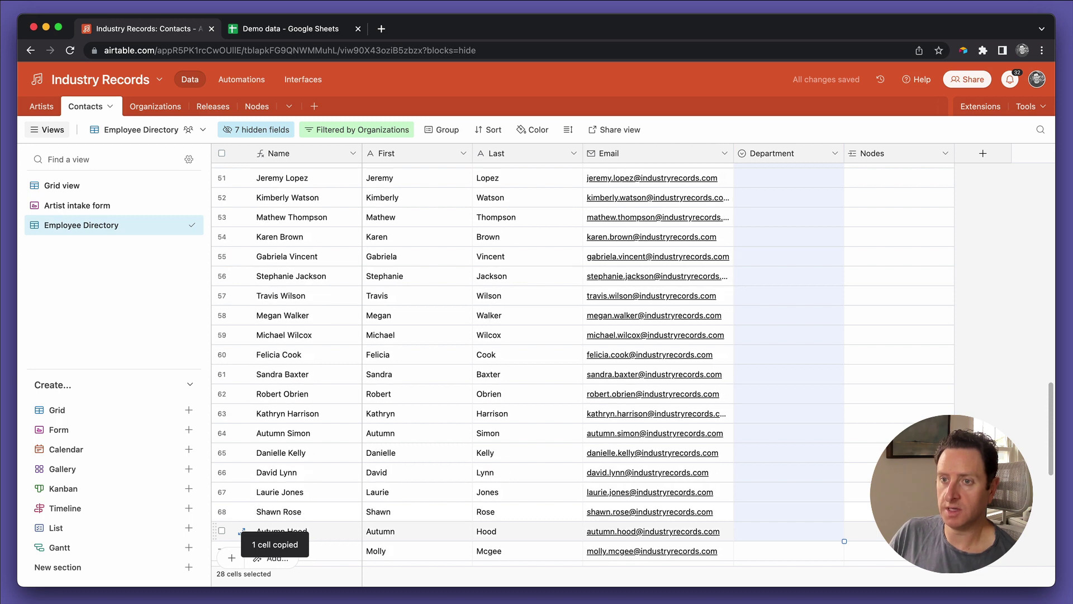
key("shift+Up")
key("ctrl+v")
Step: Fill Department with Publicity from row 71 to the end of the list
key("Down")
key("Down")
key("Down")
key("Down")
key("Down")
key("Down")
key("Down")
key("Down")
key("Down")
key("Down")
key("Down")
key("Down")
key("Down")
key("Down")
key("Down")
key("Down")
key("Down")
key("Down")
key("Down")
key("Down")
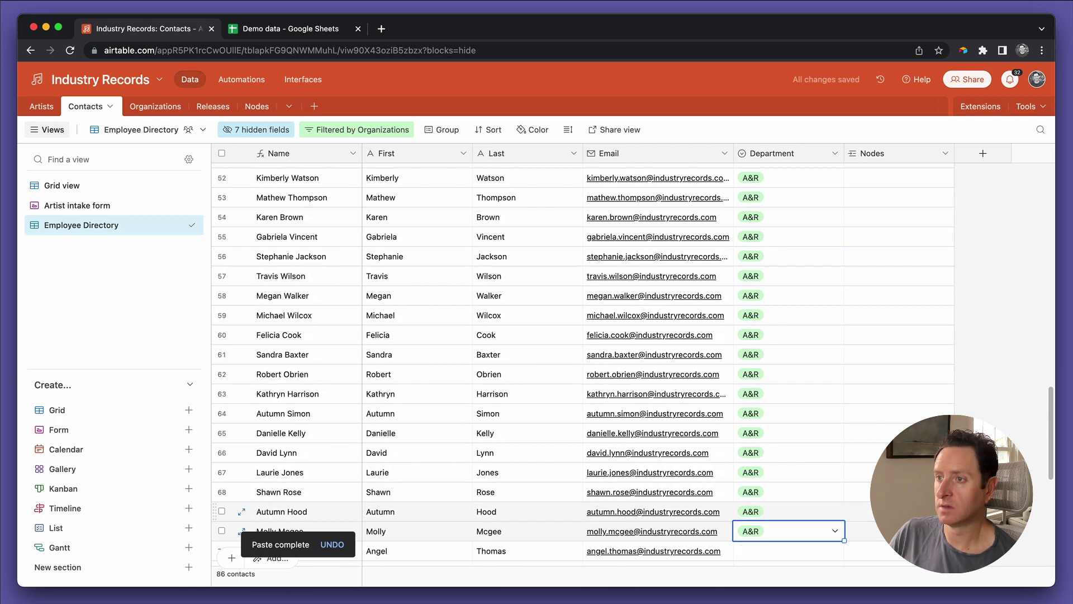
key("Up")
key("Up")
key("Up")
key("Up")
key("Up")
key("Up")
key("Up")
key("Up")
key("Up")
key("Up")
key("Up")
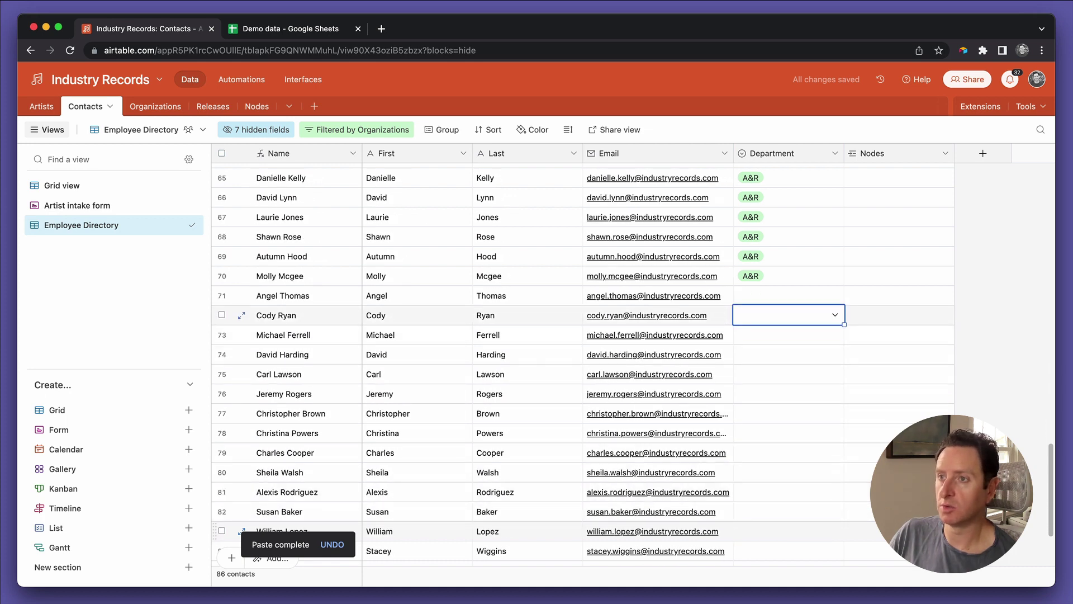
key("Up")
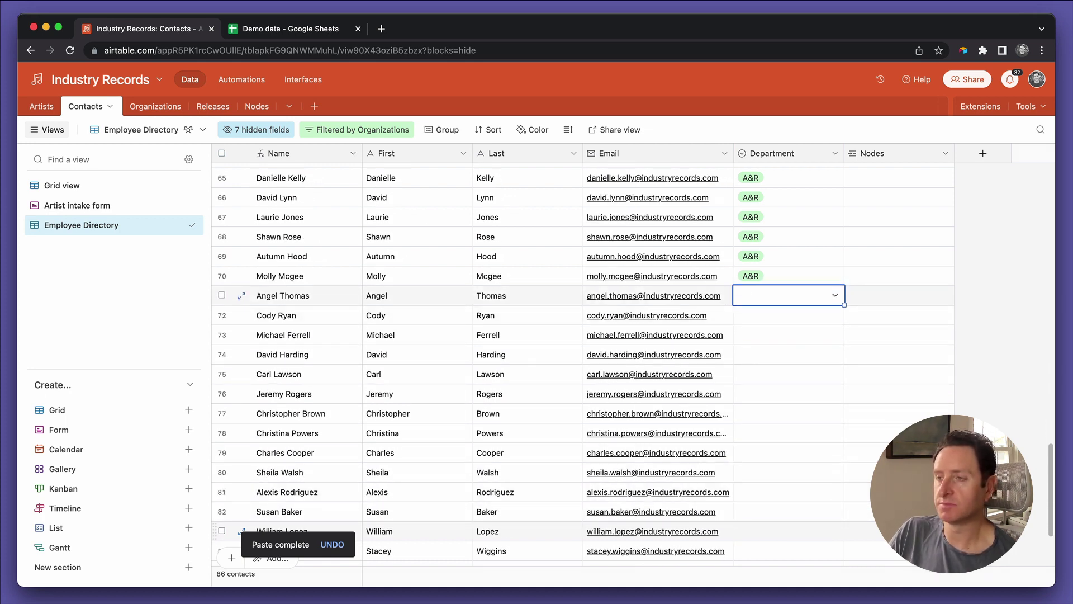
key("Return")
key("Return")
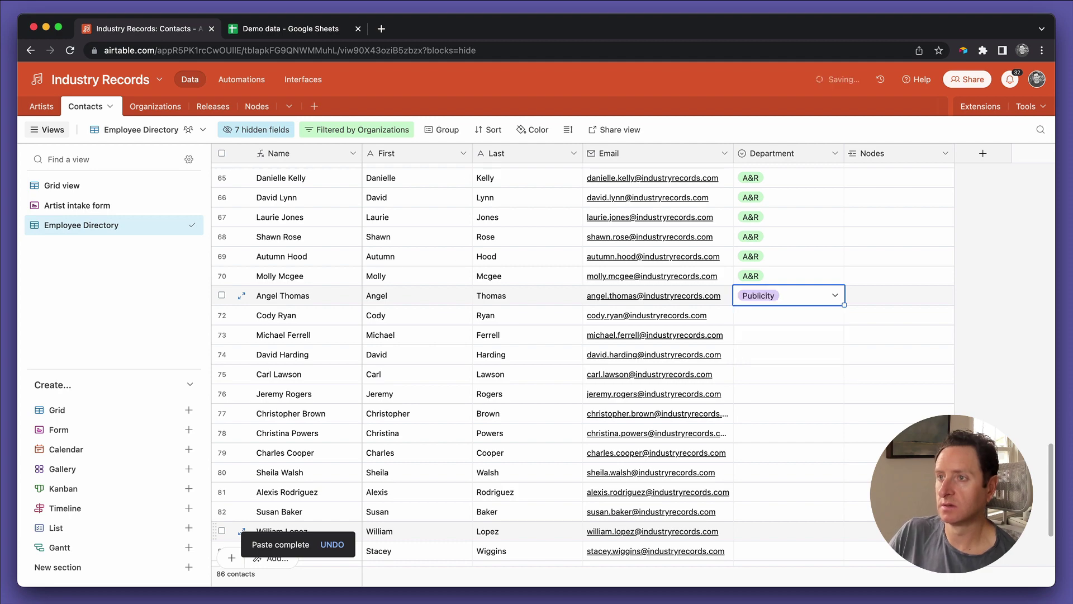
key("ctrl+c")
key("Down")
key("shift+Down")
key("shift+Down")
key("shift+Down")
key("shift+Down")
key("shift+Down")
key("shift+Down")
key("shift+Down")
key("shift+Down")
key("shift+Down")
key("shift+Down")
key("shift+Down")
key("shift+Down")
key("shift+Down")
key("shift+Down")
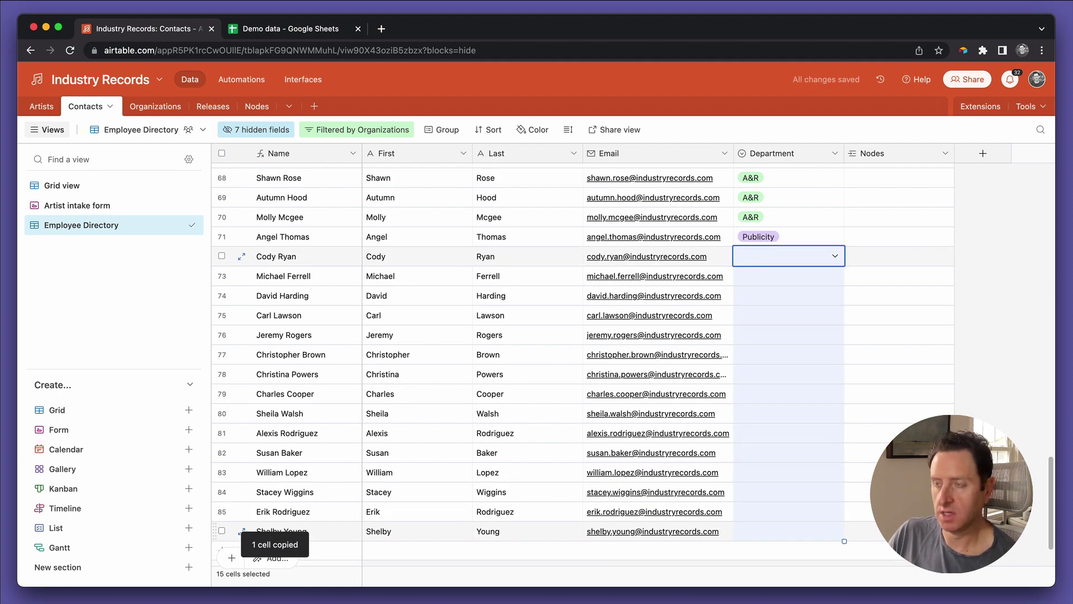
key("ctrl+v")
key("Up")
key("Up")
key("Up")
key("Up")
key("Up")
key("Up")
key("Up")
key("Up")
key("Up")
key("Up")
key("Up")
key("Up")
key("Up")
key("Up")
key("Up")
key("Up")
key("Up")
key("Up")
key("Up")
key("Up")
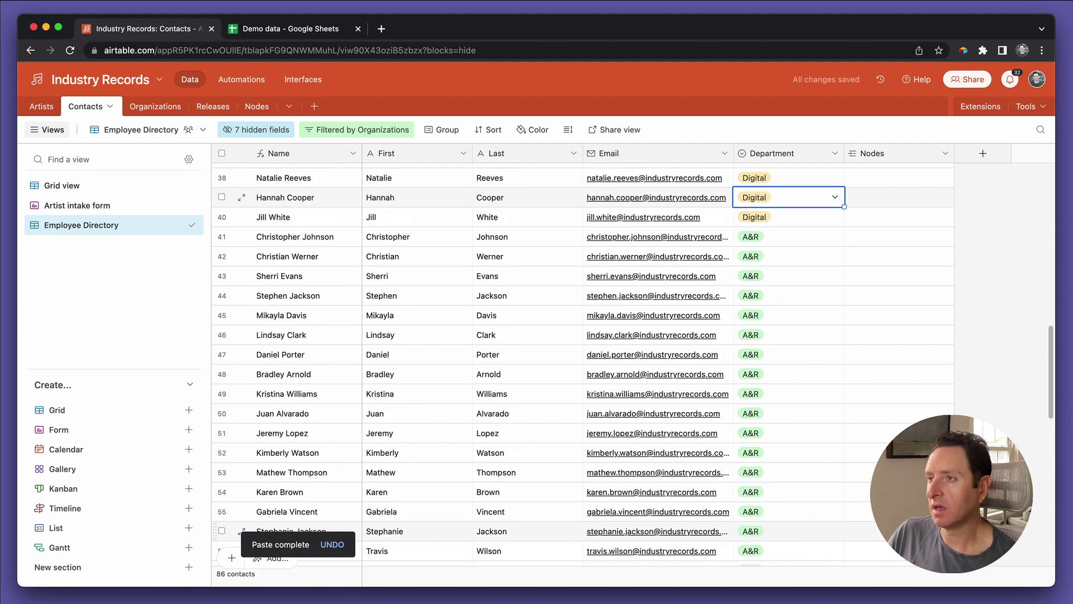
Step: Return to the top of the contacts and check row 1's Department options without changing them
key("Up")
key("Up")
key("Up")
key("Up")
key("Up")
key("Up")
key("Up")
key("Up")
key("Up")
key("Up")
key("Up")
key("Up")
key("Up")
key("Up")
key("Up")
key("Up")
key("Up")
key("Up")
key("Up")
key("Up")
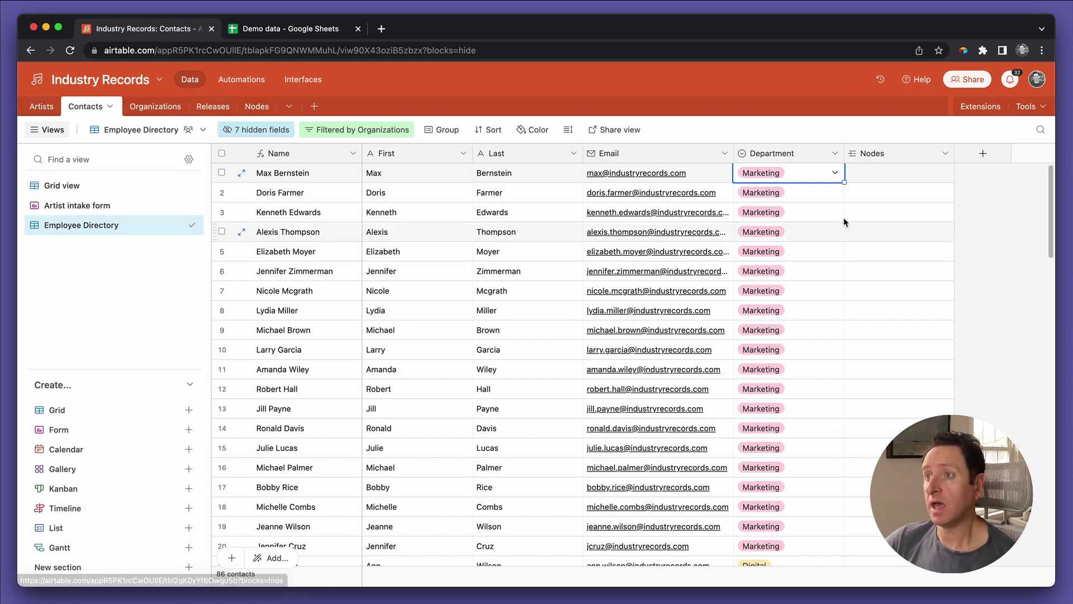
left_click(813, 176)
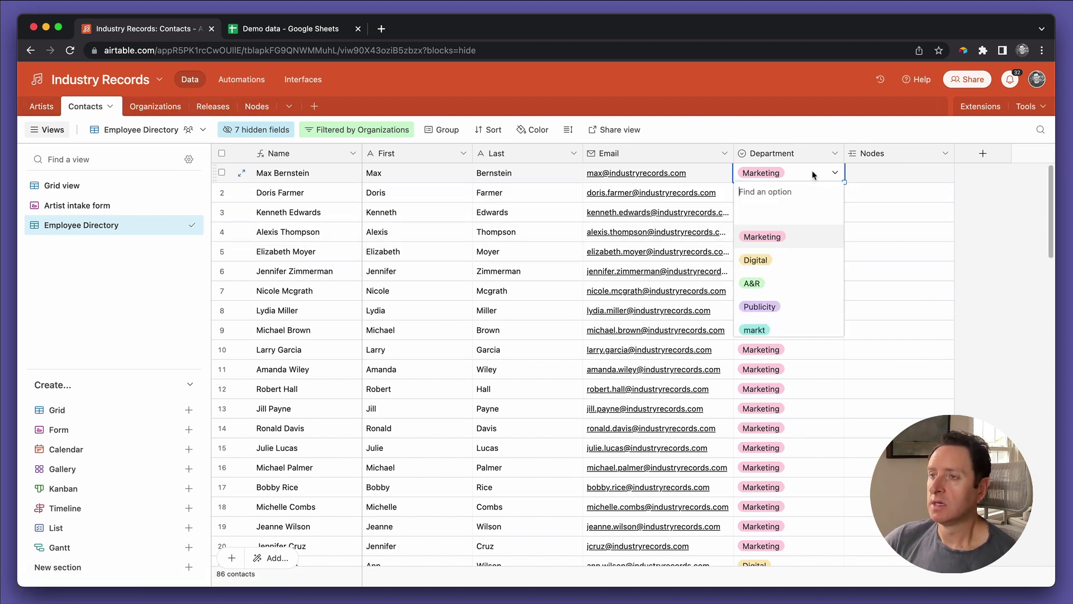
left_click(807, 432)
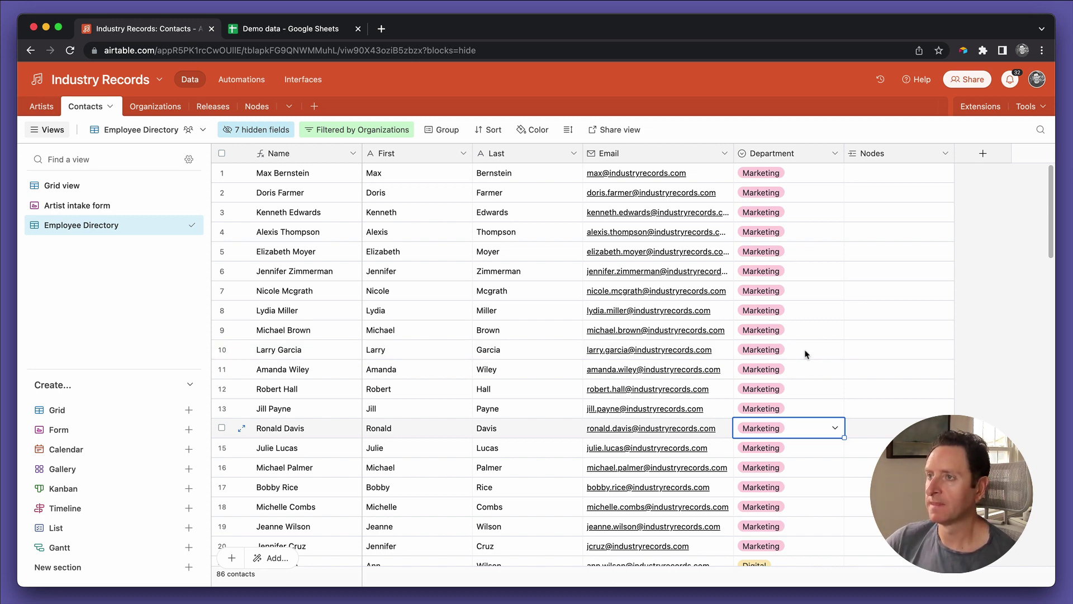
Step: In the Nodes table, add a new record linked to the Rolling Stones artist
left_click(261, 114)
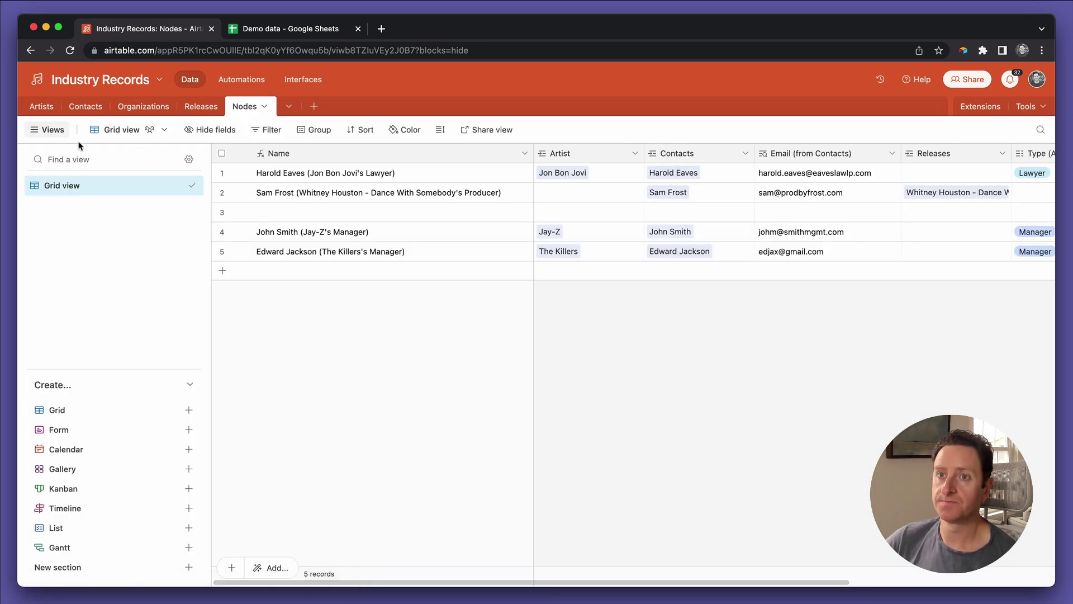
left_click(587, 270)
left_click(553, 270)
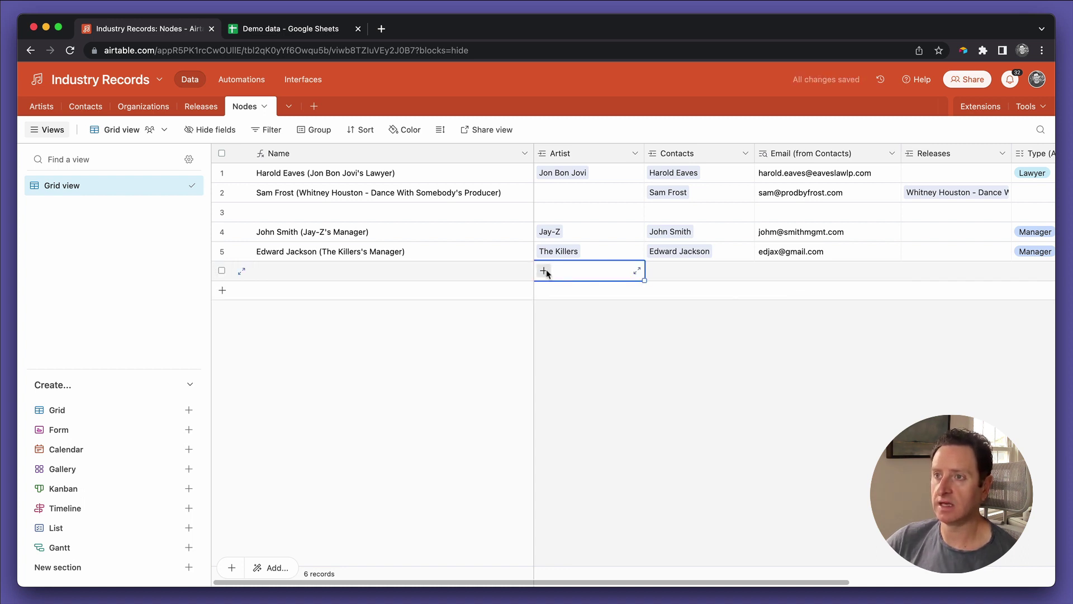
left_click(545, 271)
scroll(496, 229, "down", 8)
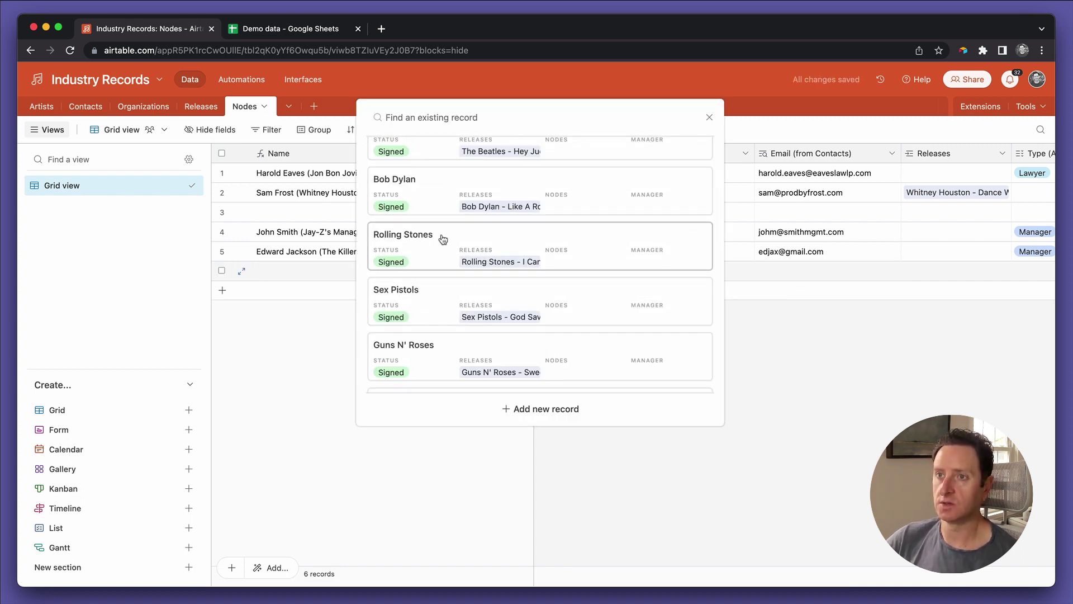
left_click(442, 238)
Step: Link the chosen contact to row 6 and allow Contacts to link multiple records
left_click(679, 278)
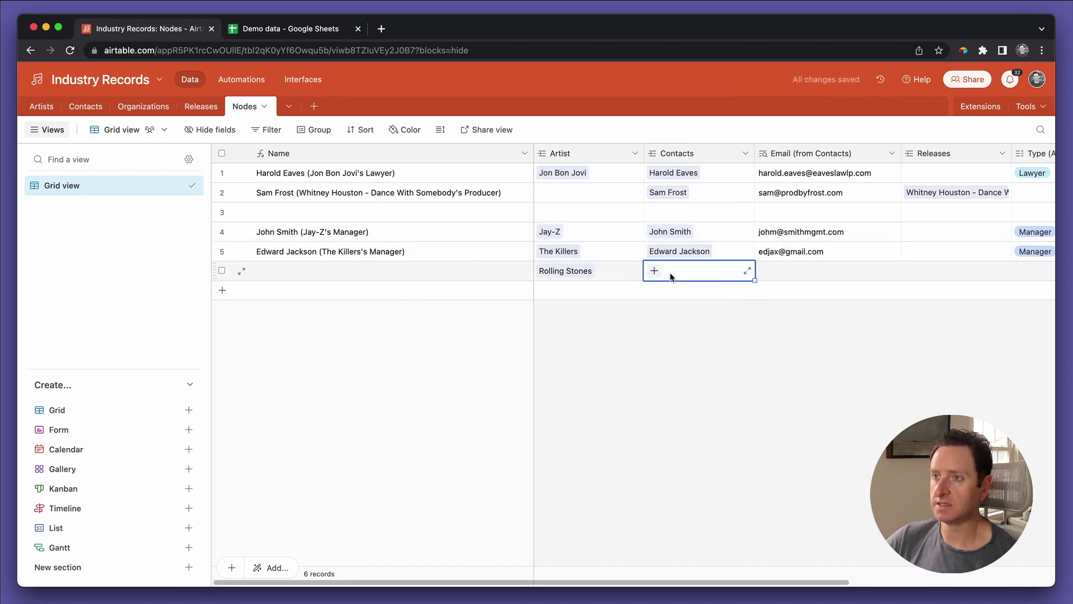
left_click(655, 272)
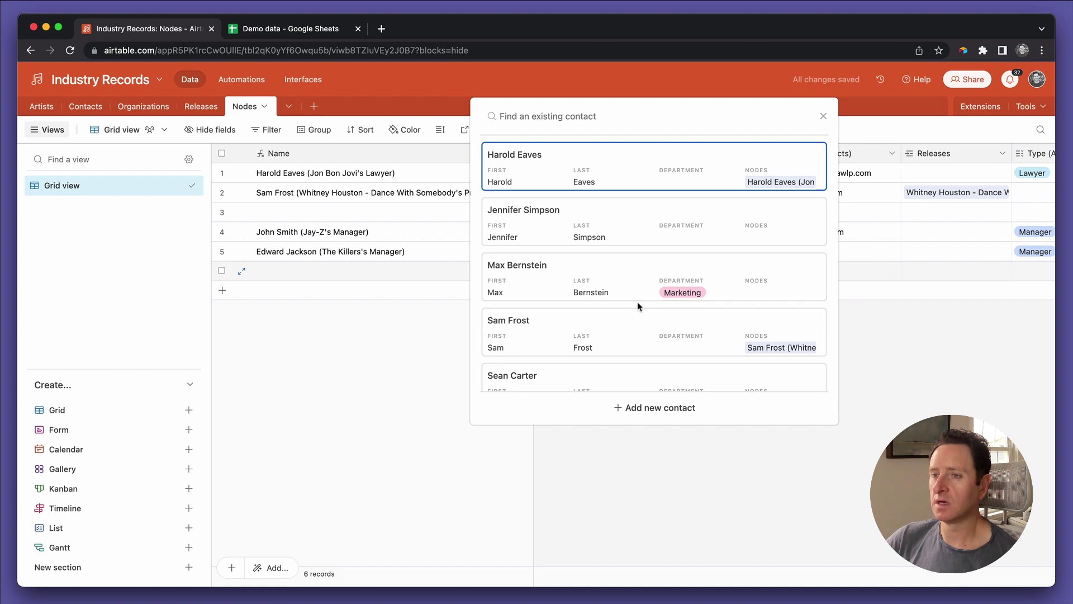
scroll(638, 306, "down", 12)
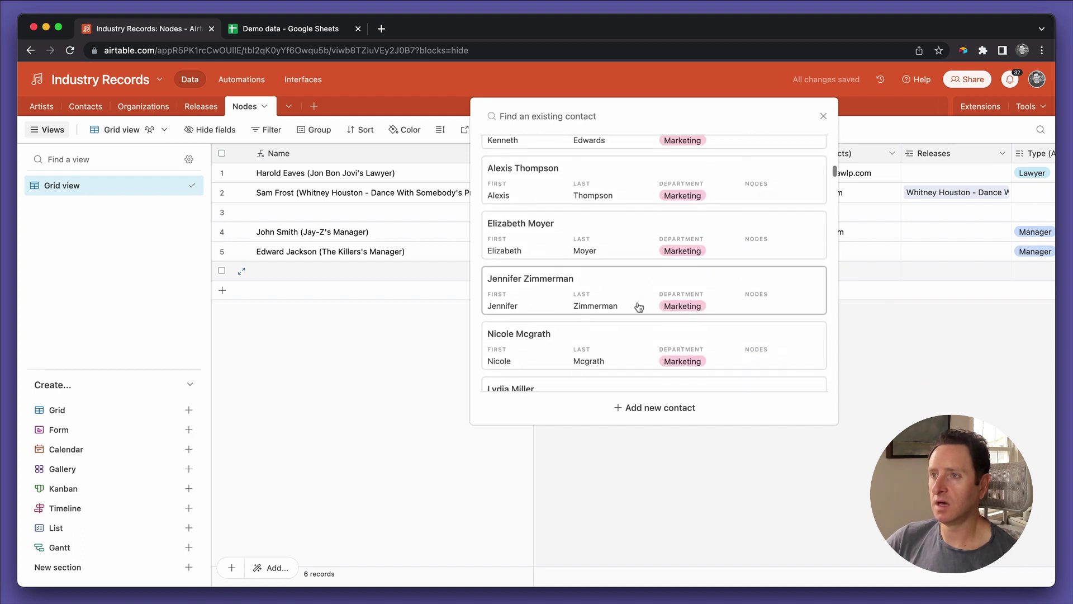
scroll(639, 306, "up", 5)
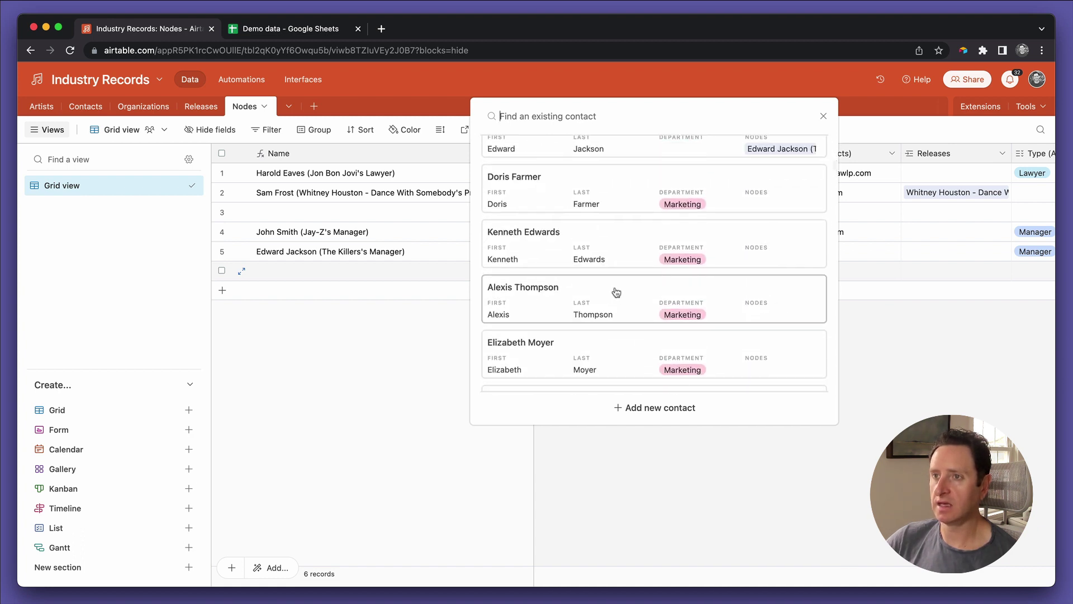
left_click(584, 256)
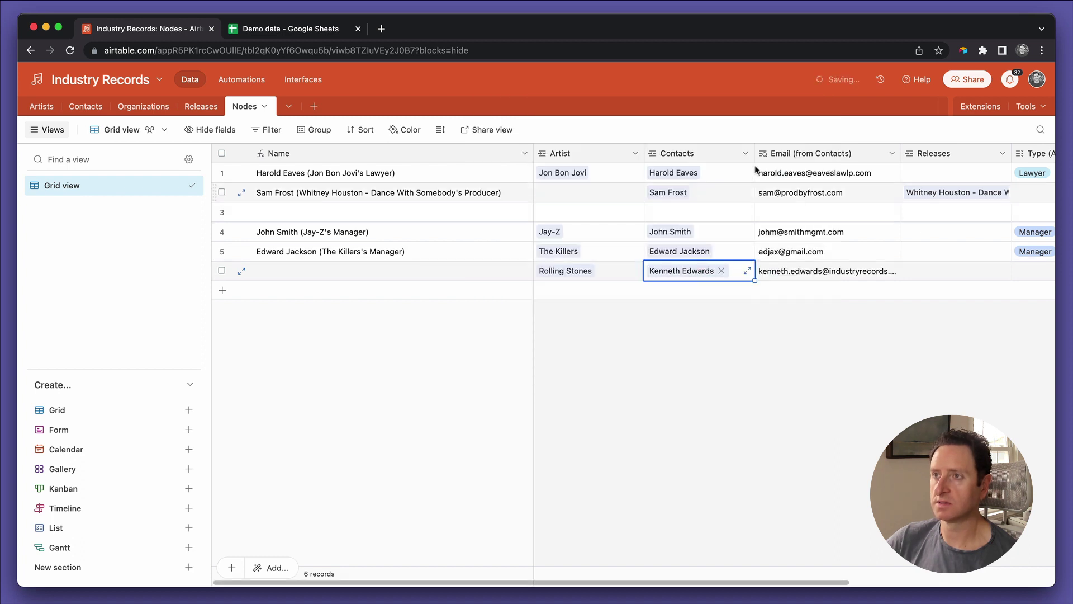
double_click(690, 156)
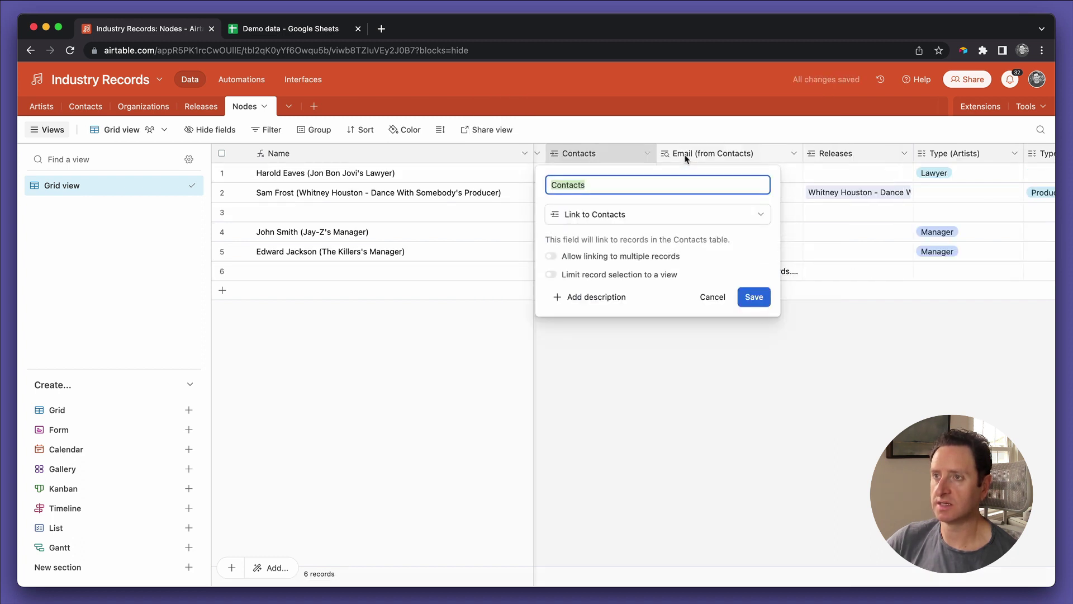
left_click(649, 256)
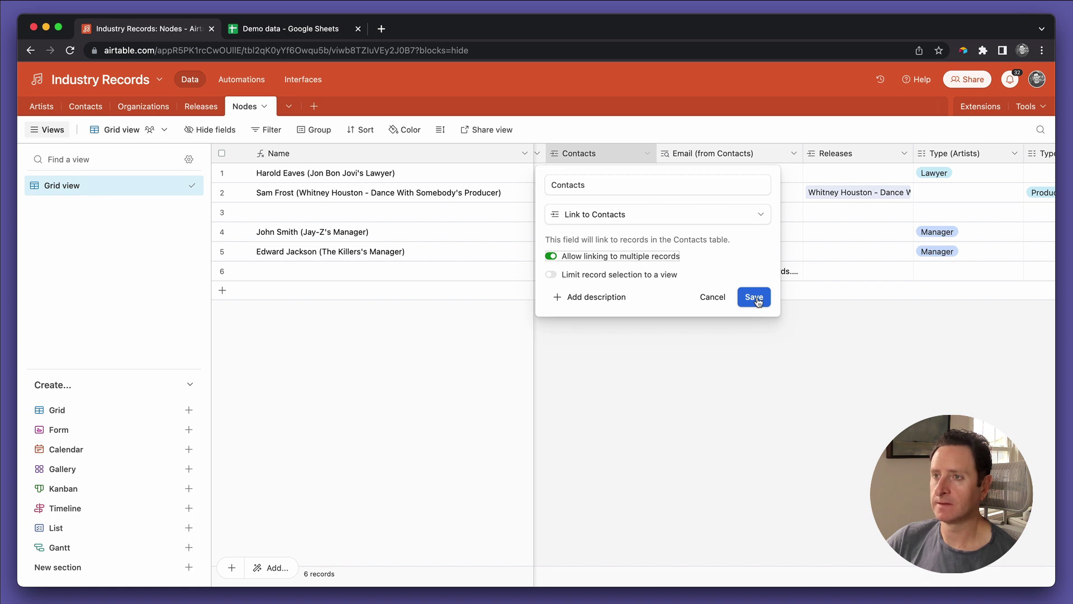
left_click(654, 257)
Step: Save Contacts, then let Artist link multiple records, confirming despite affected dependencies
left_click(754, 298)
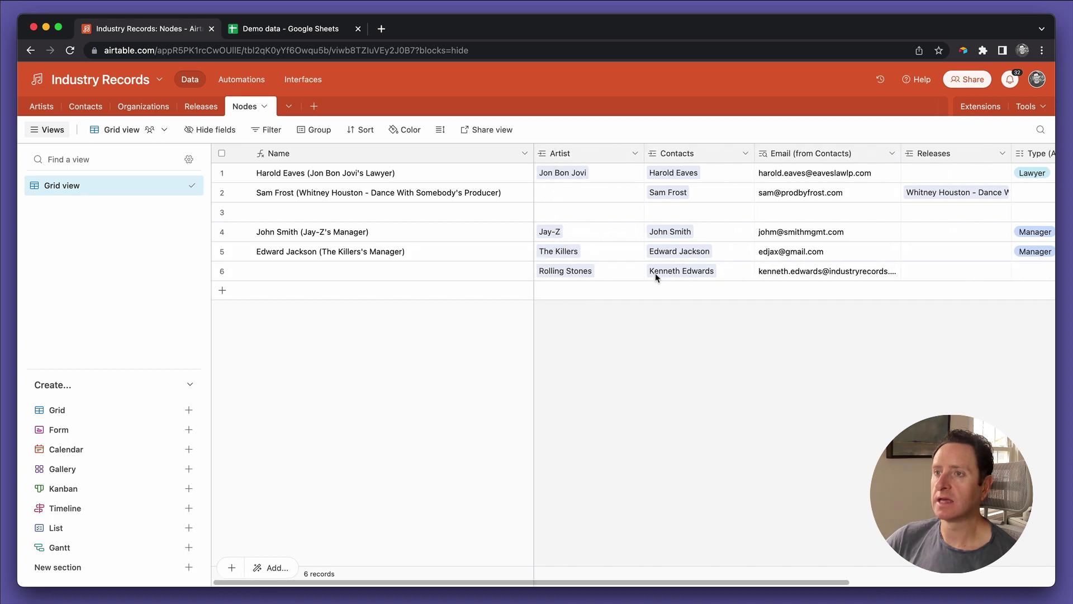
double_click(563, 155)
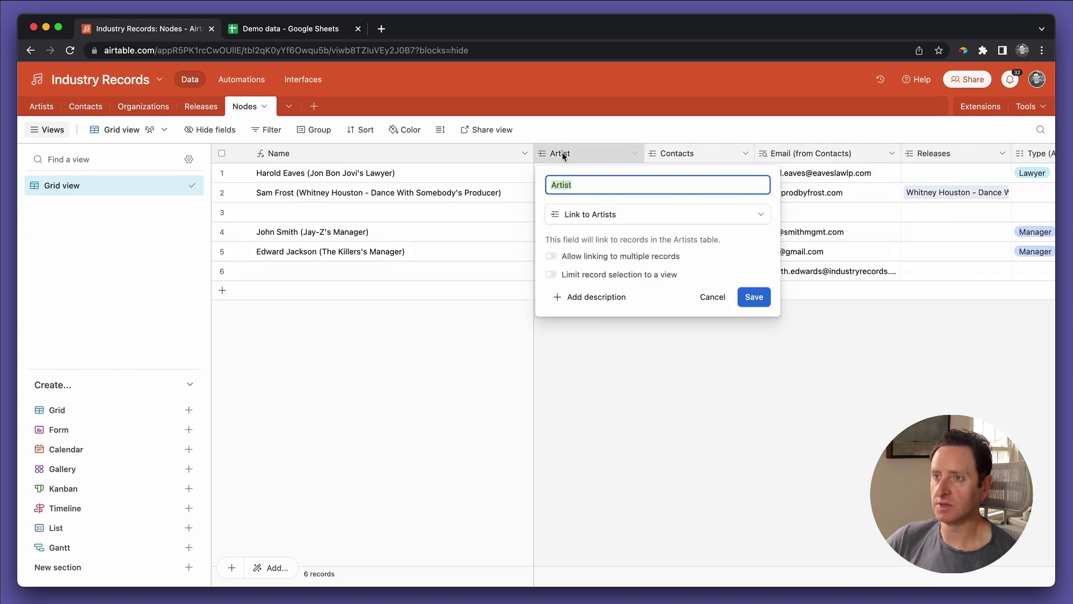
left_click(578, 259)
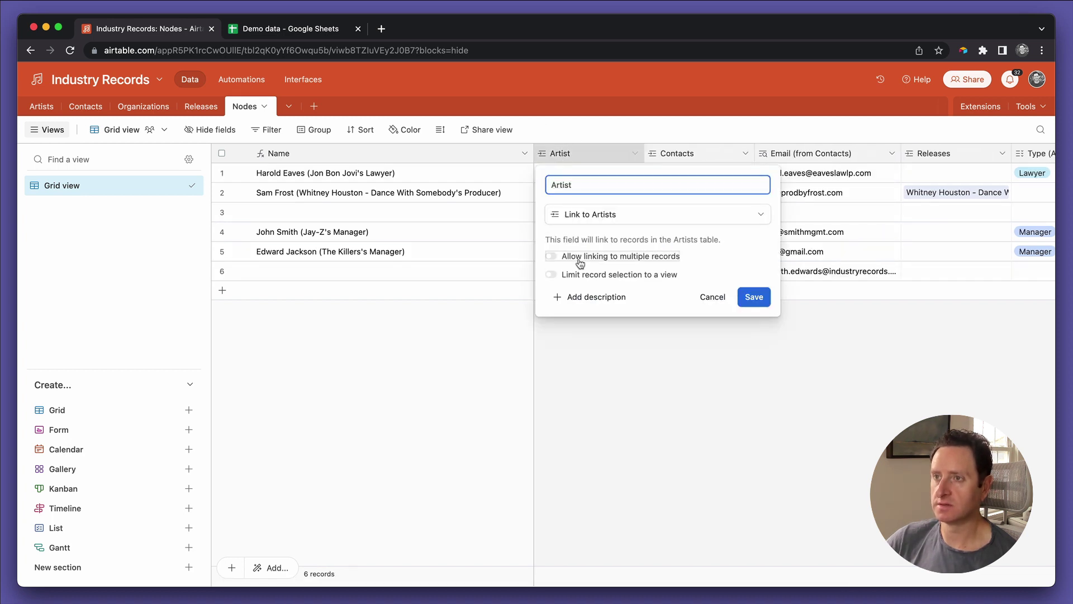
left_click(750, 298)
left_click(661, 423)
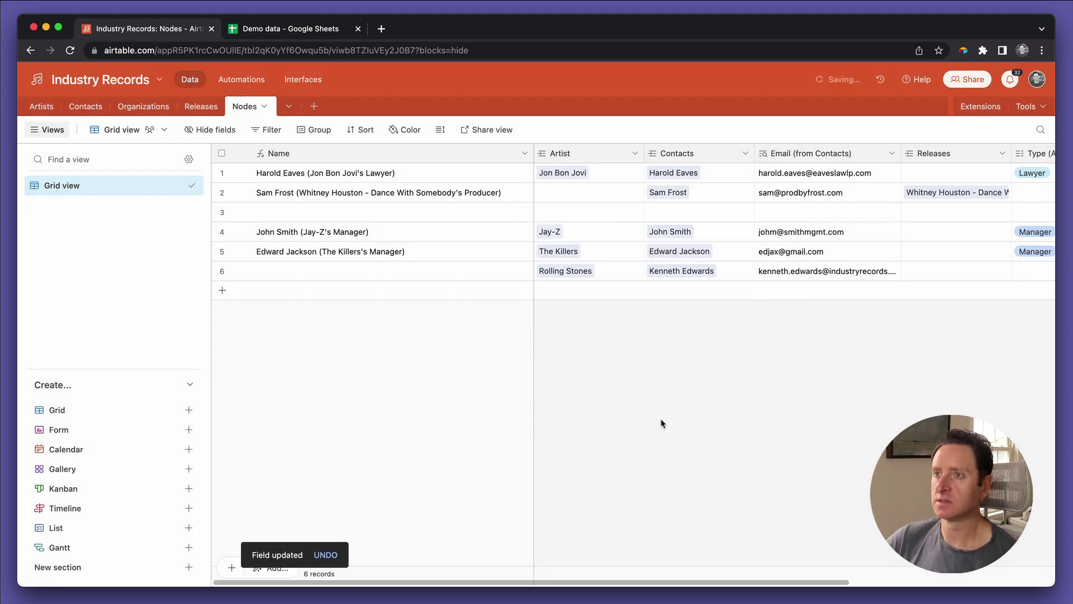
Step: Review row 6's contact and Rolling Stones artist, then view its Type (Artists) choices
left_click(724, 278)
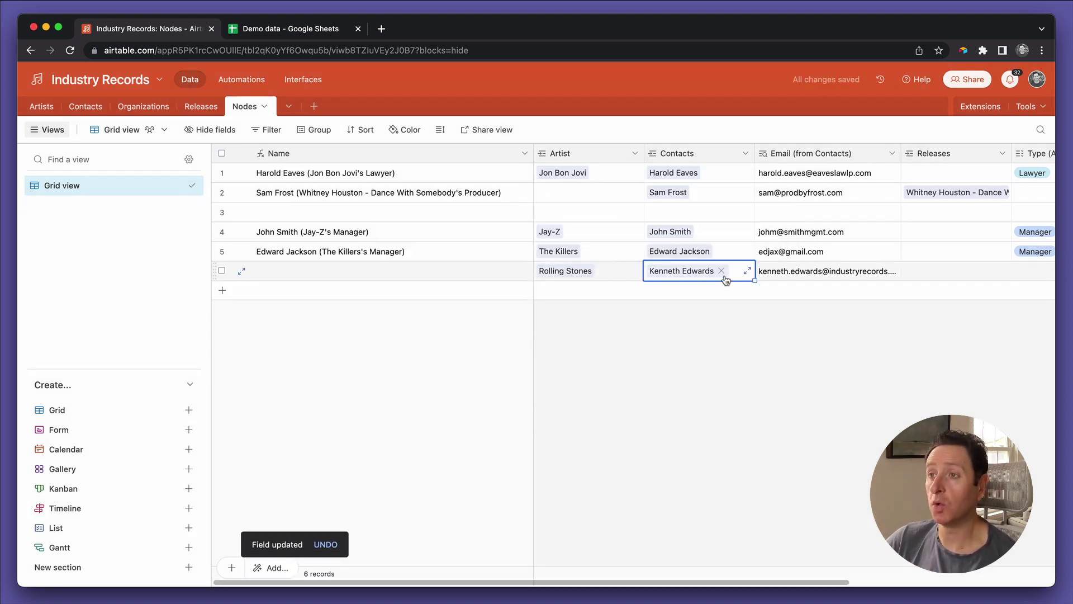
left_click(610, 272)
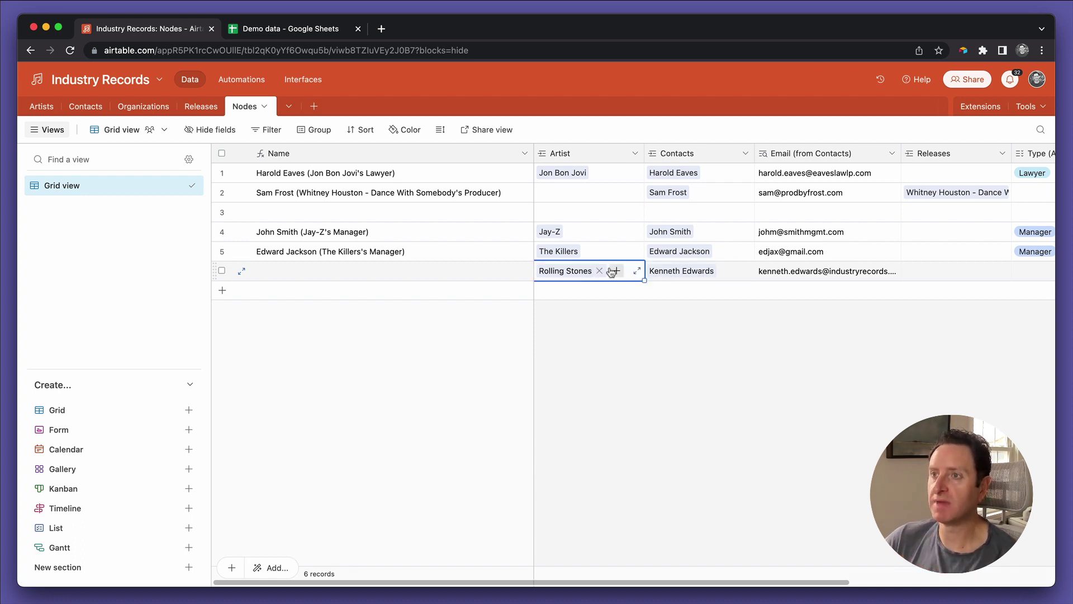
scroll(611, 272, "right", 5)
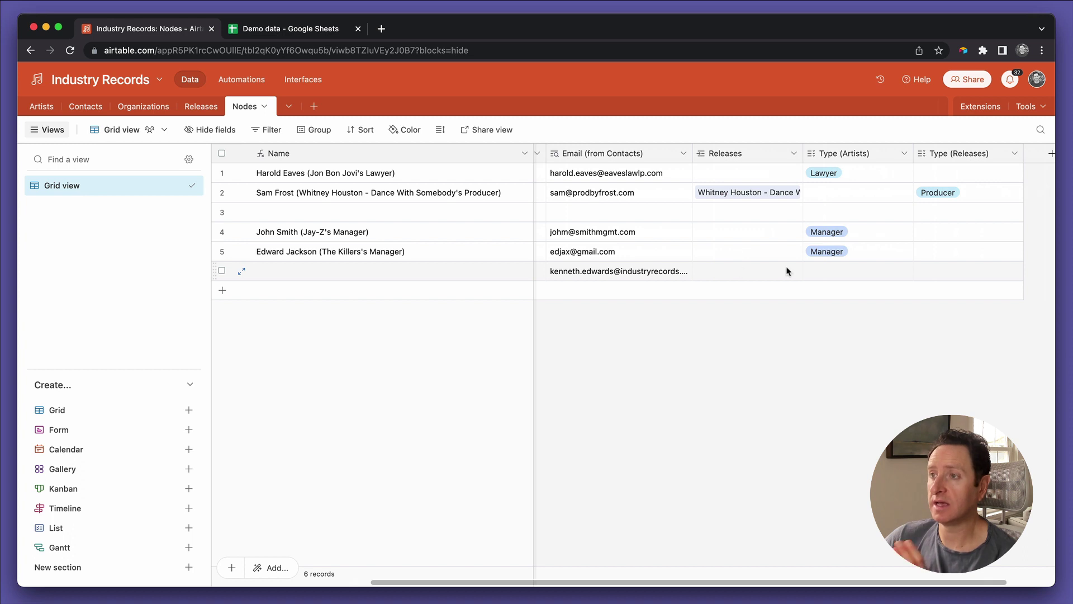
left_click(833, 276)
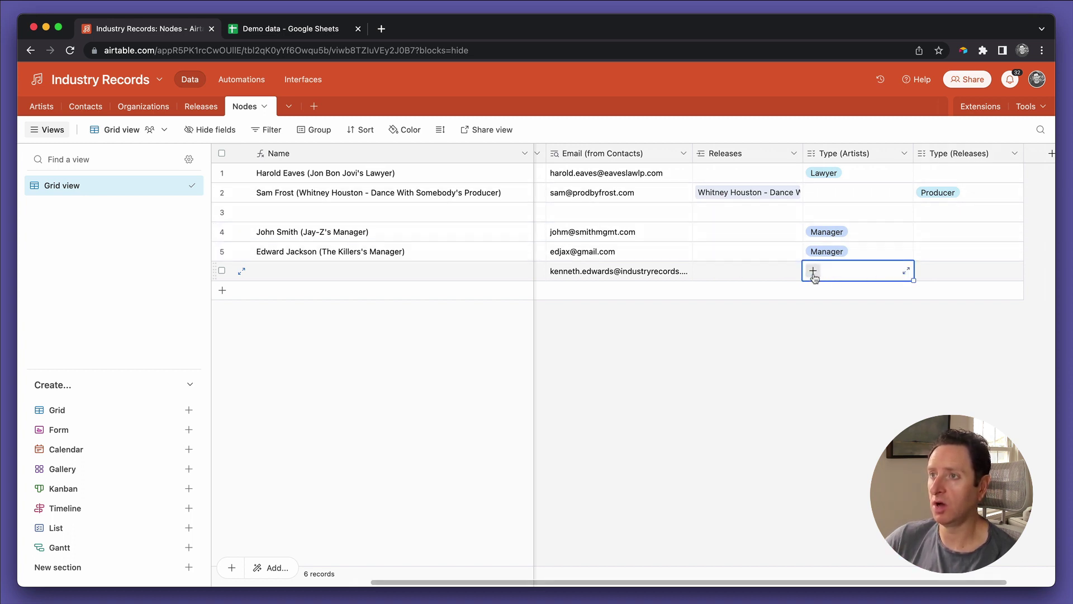
left_click(813, 273)
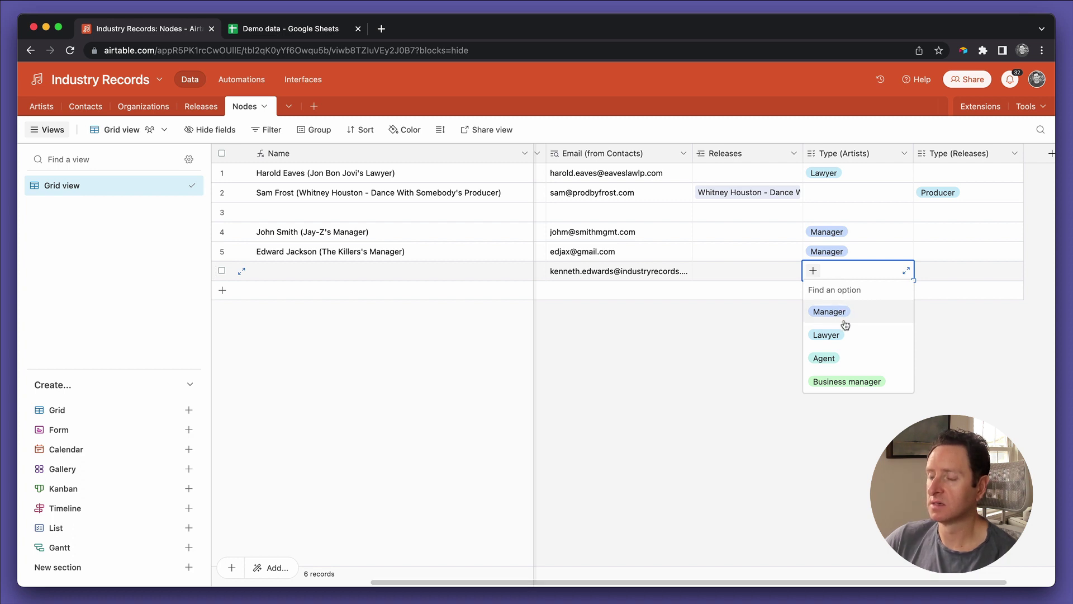
Step: Add Marketing, A&R, Publicity and Digital as new Type (Artists) choices and save the field
double_click(828, 152)
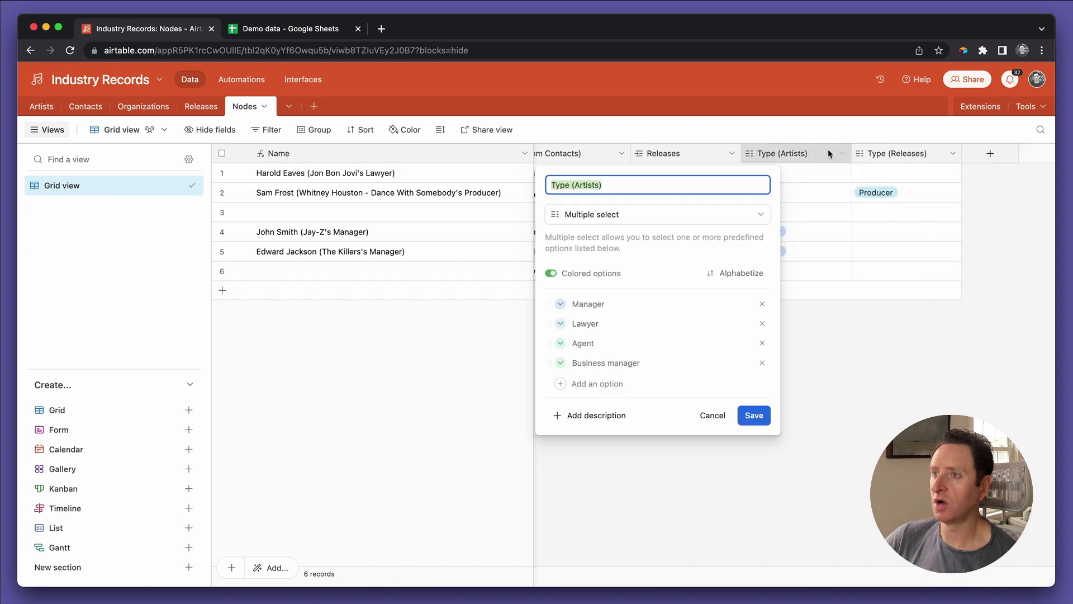
left_click(827, 149)
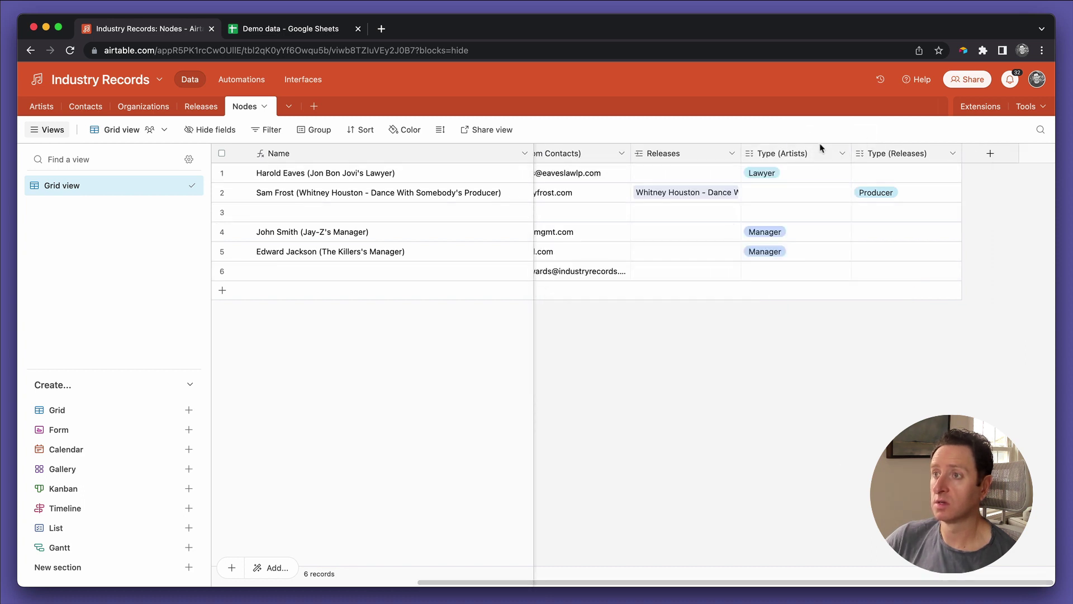
double_click(792, 153)
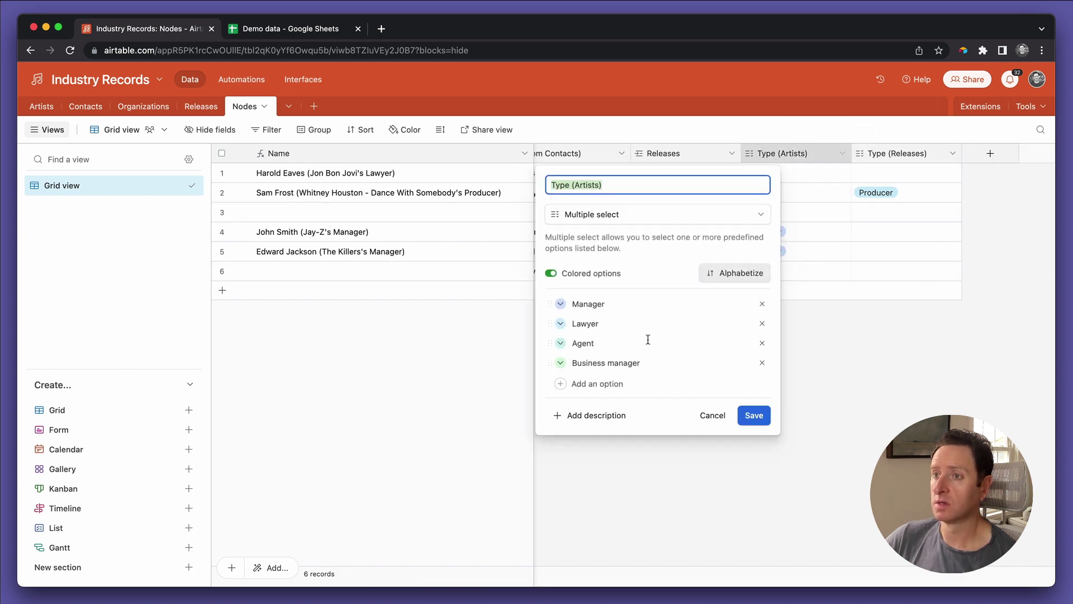
left_click(599, 392)
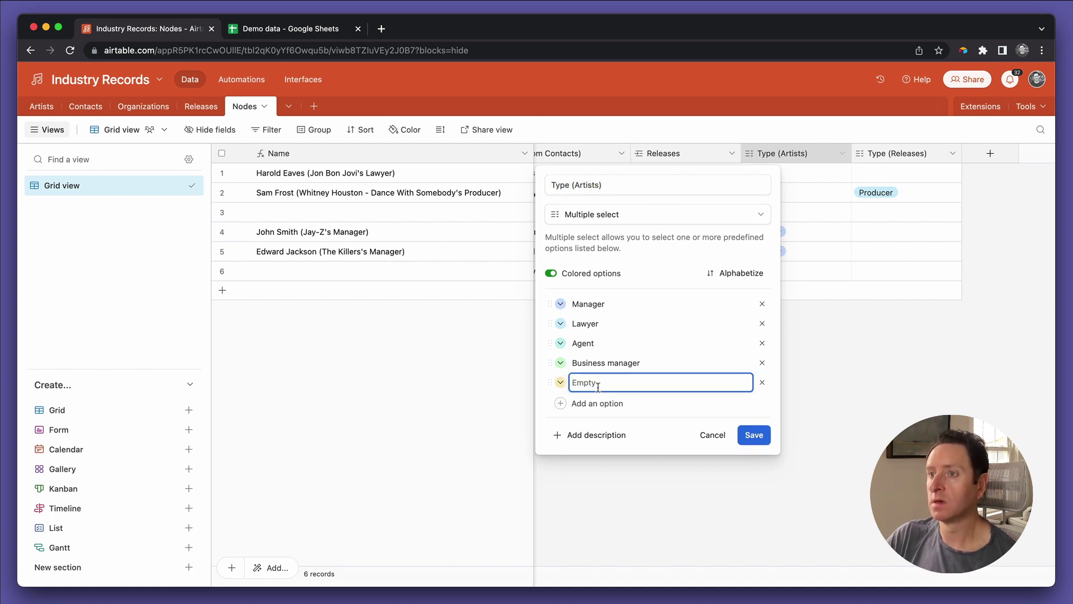
type("Marketing depar")
key("BackSpace")
key("BackSpace")
key("BackSpace")
key("BackSpace")
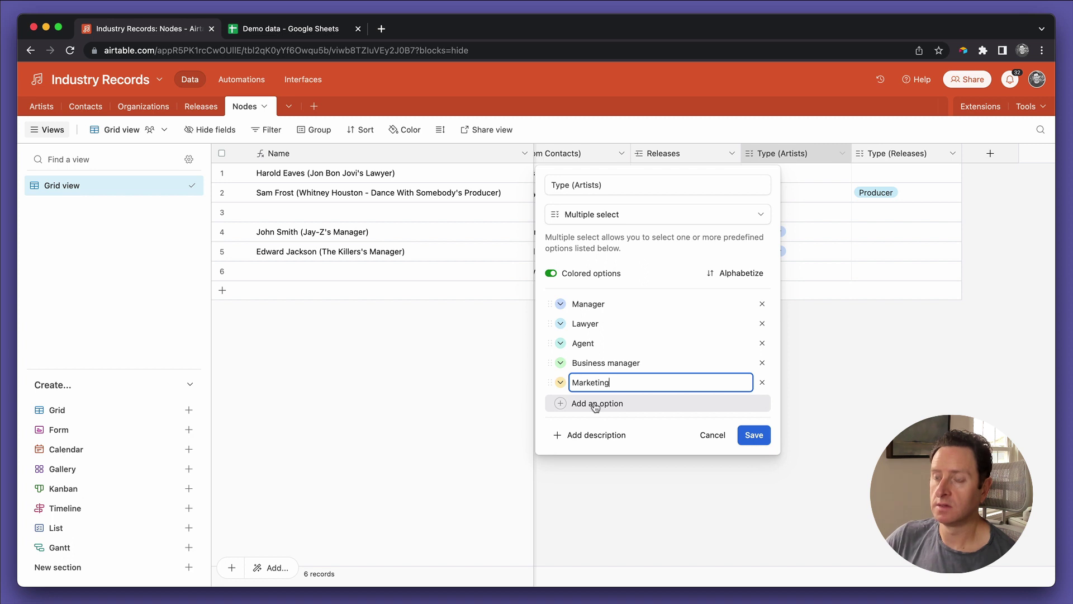
left_click(594, 402)
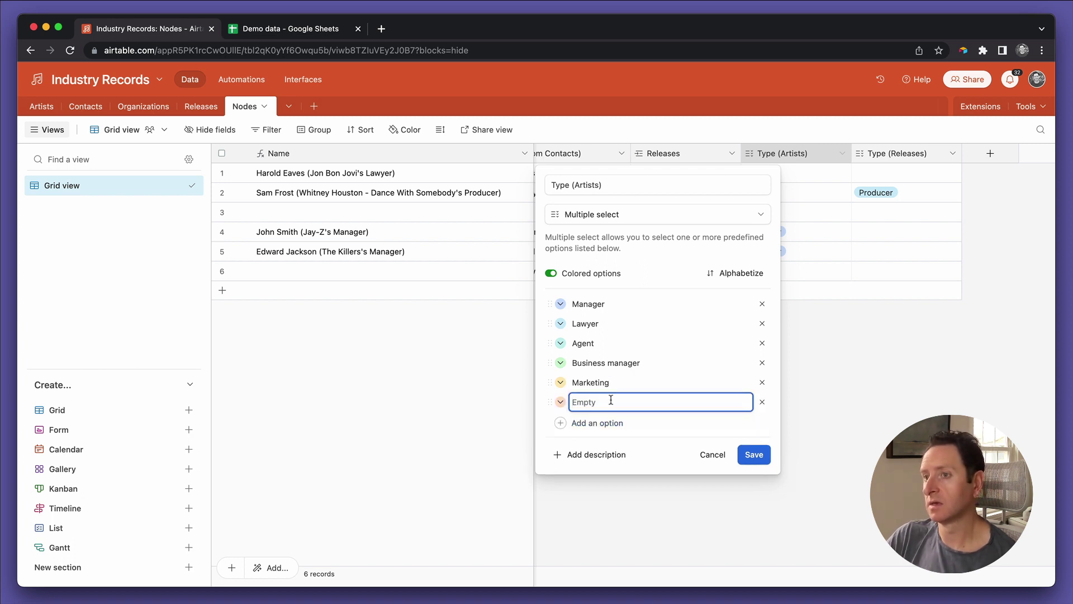
type("A&R")
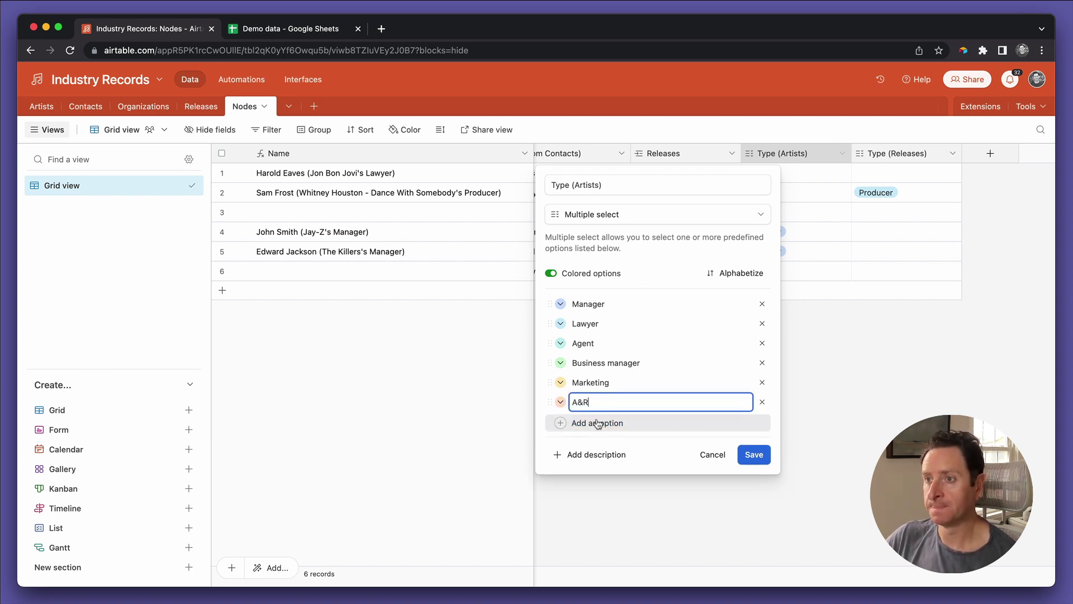
left_click(598, 424)
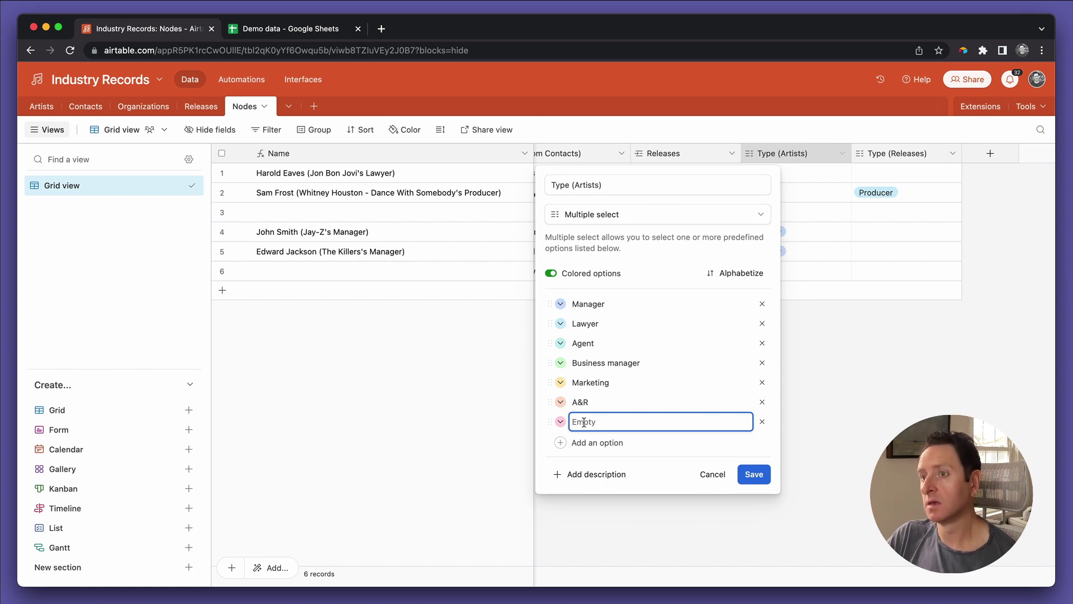
type("Publicity")
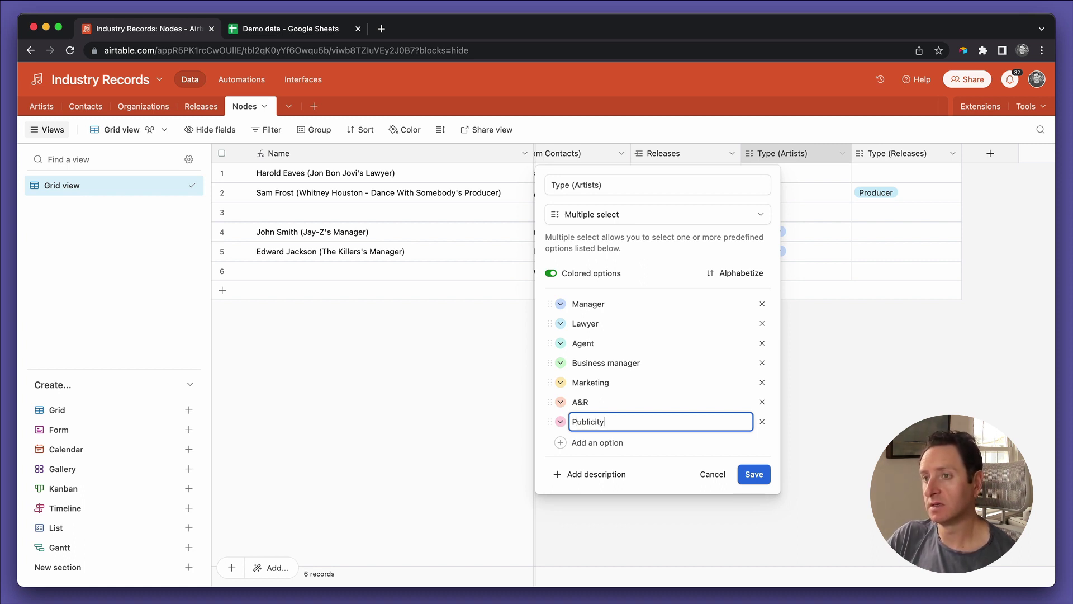
left_click(592, 442)
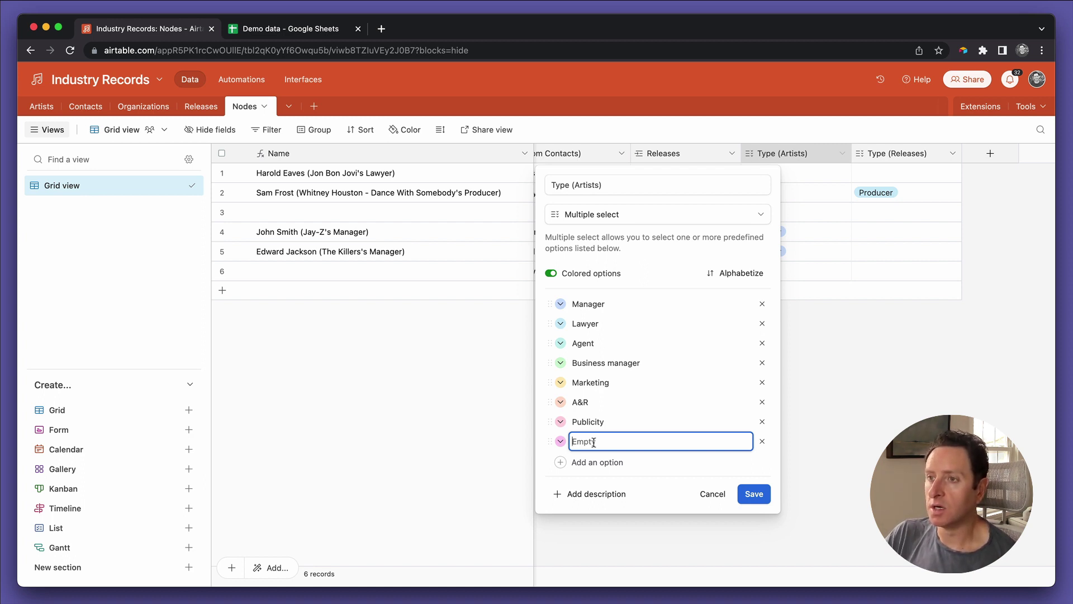
type("Digital")
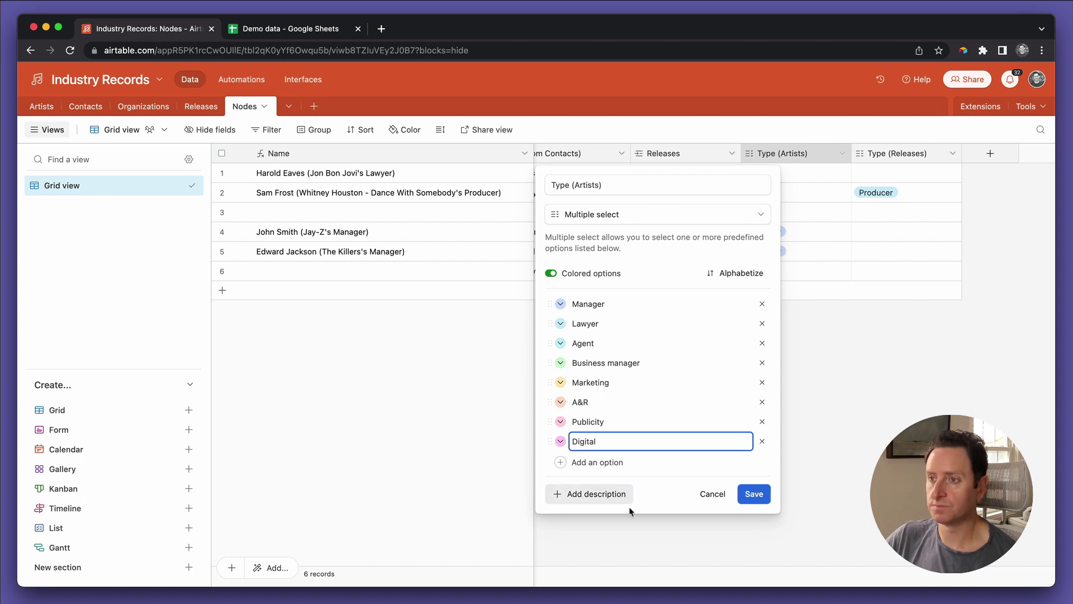
left_click(754, 494)
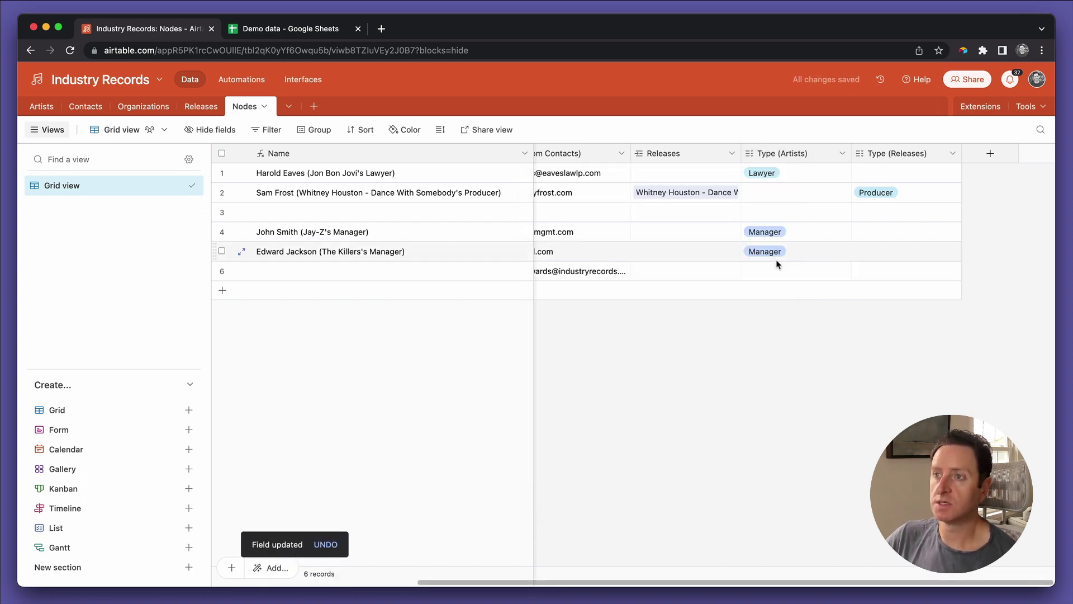
Step: Set row 6's Type (Artists) to Marketing and review its contact and Rolling Stones artist
left_click(779, 256)
left_click(778, 270)
type("mark")
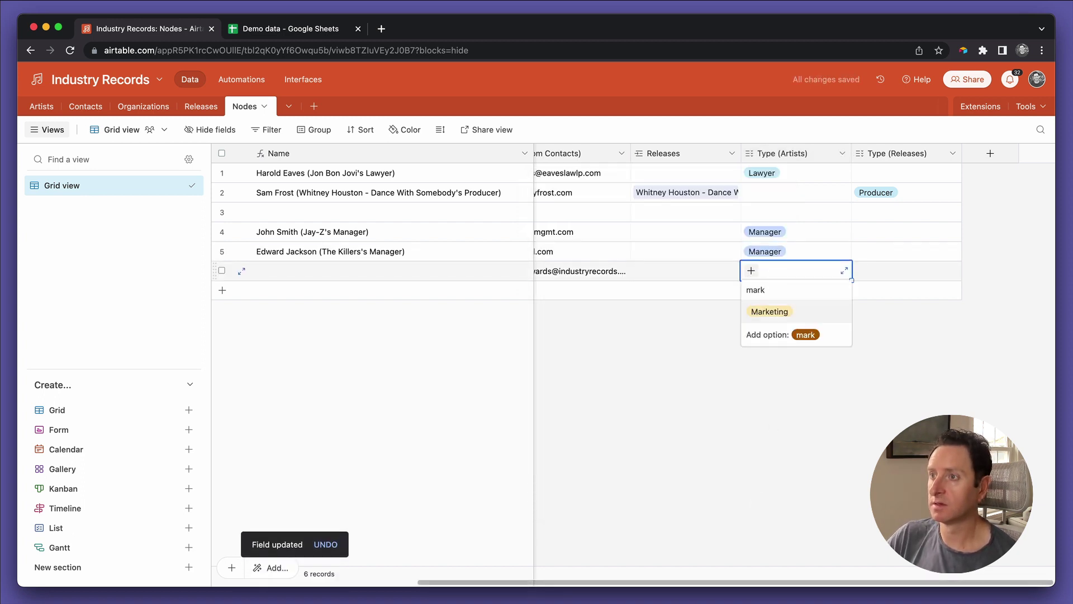
key("Return")
scroll(681, 326, "left", 5)
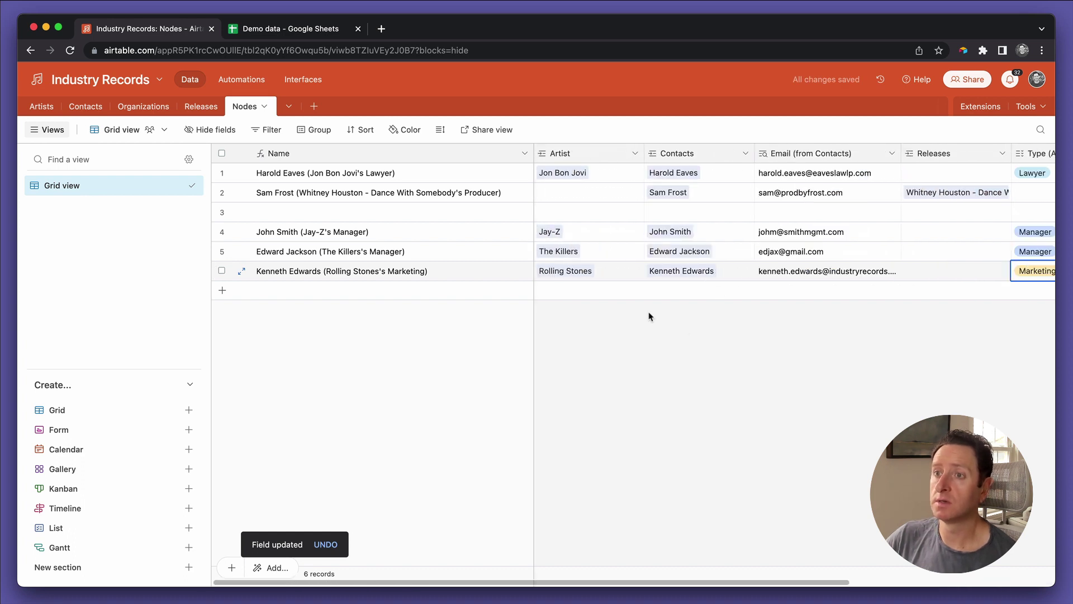
left_click(736, 276)
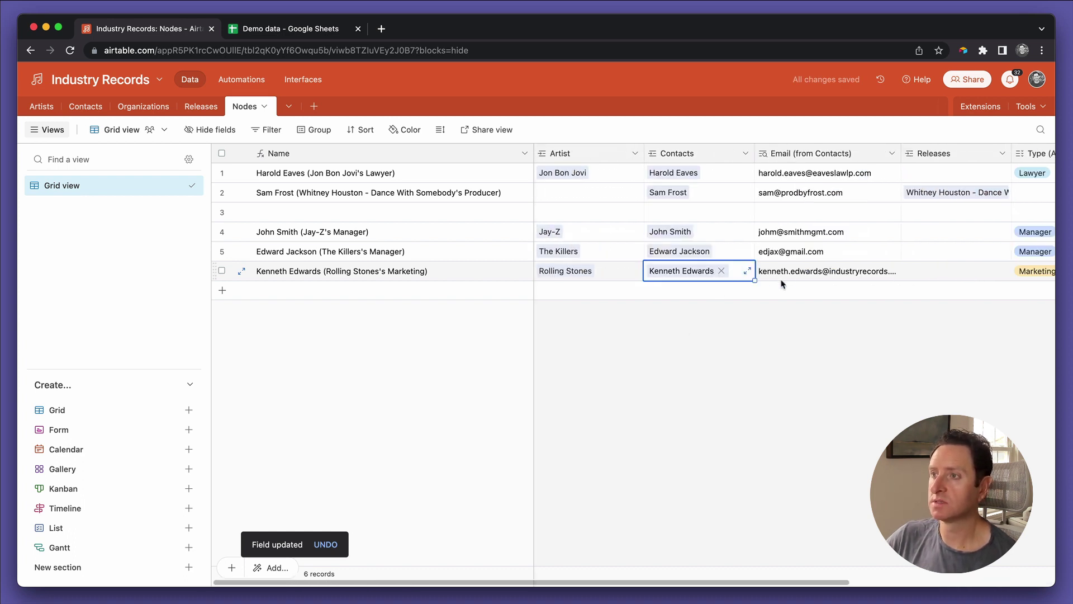
scroll(797, 283, "right", 5)
scroll(796, 281, "left", 5)
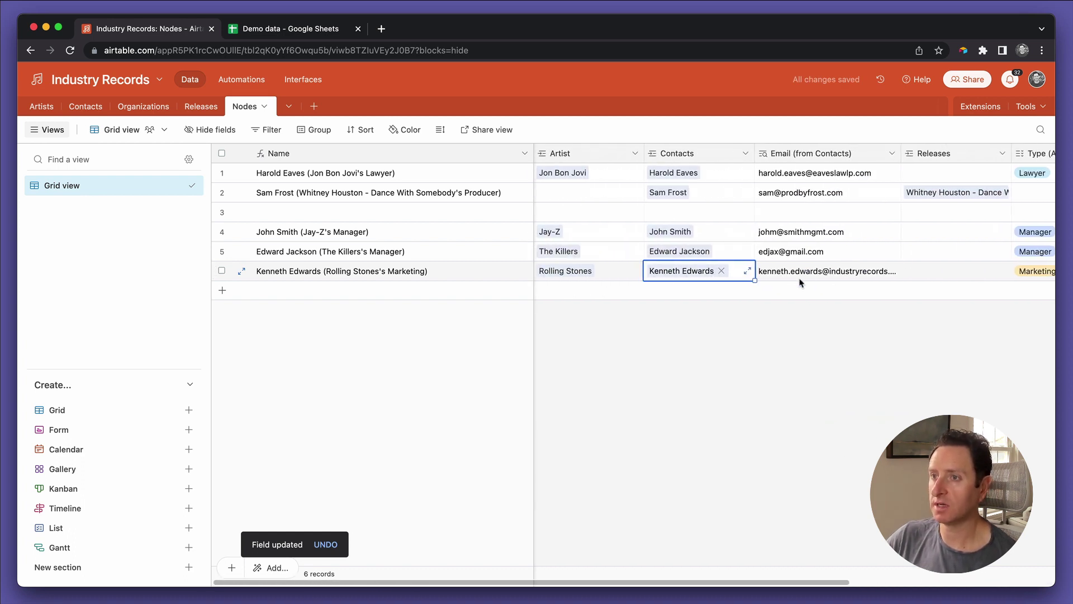
left_click(598, 271)
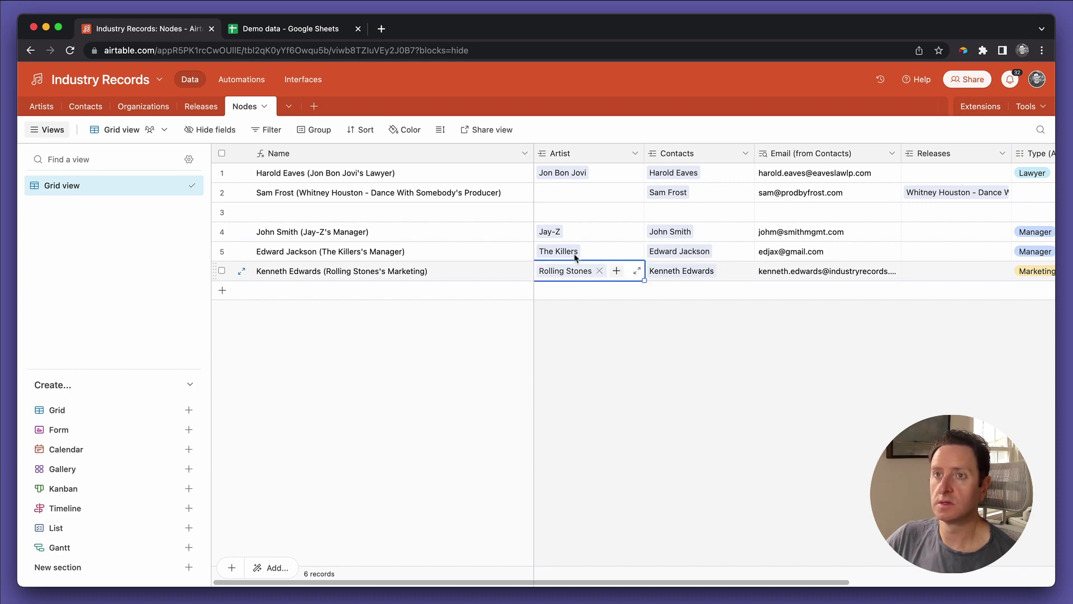
Step: In Contacts, widen the Nodes column and scroll right to the add-field button
left_click(77, 111)
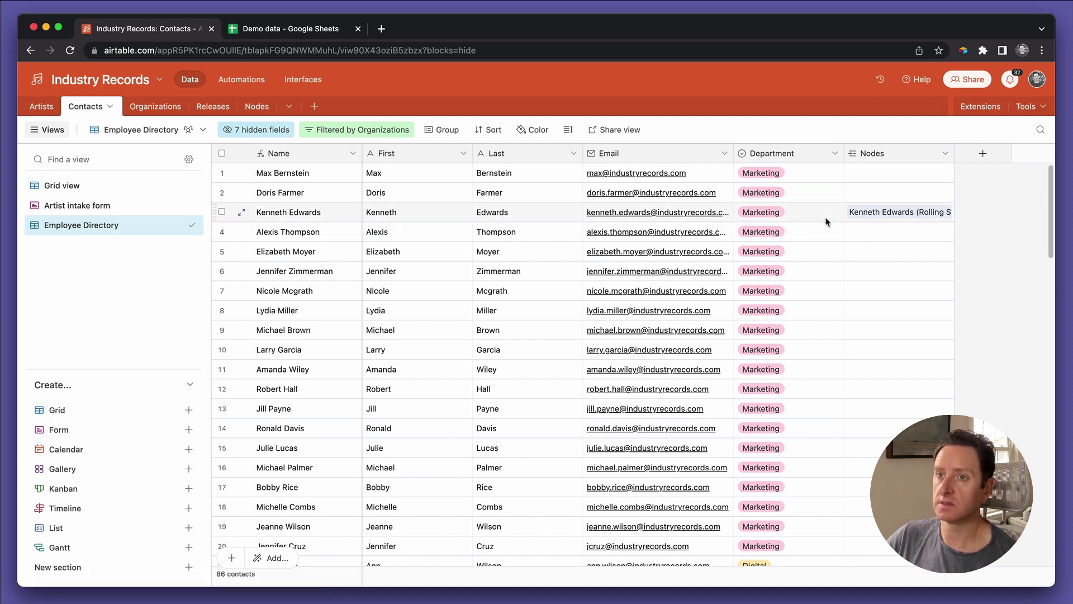
left_click_drag(949, 154, 1028, 153)
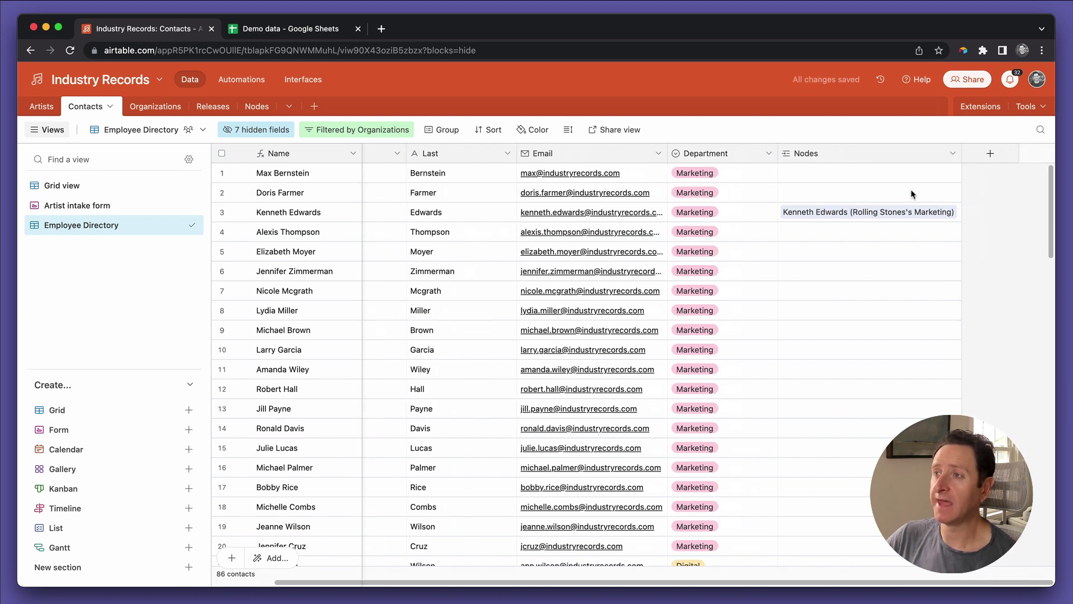
scroll(978, 159, "right", 2)
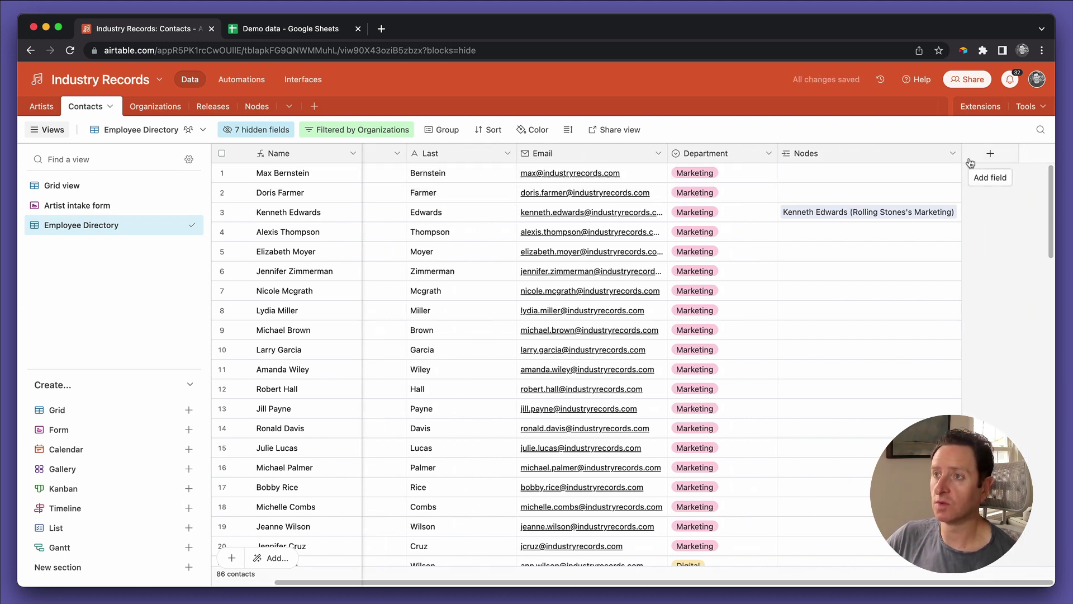
Step: Create a Roster assignments rollup field summarizing the Artist field through Nodes
left_click(970, 162)
type("Roster assignments")
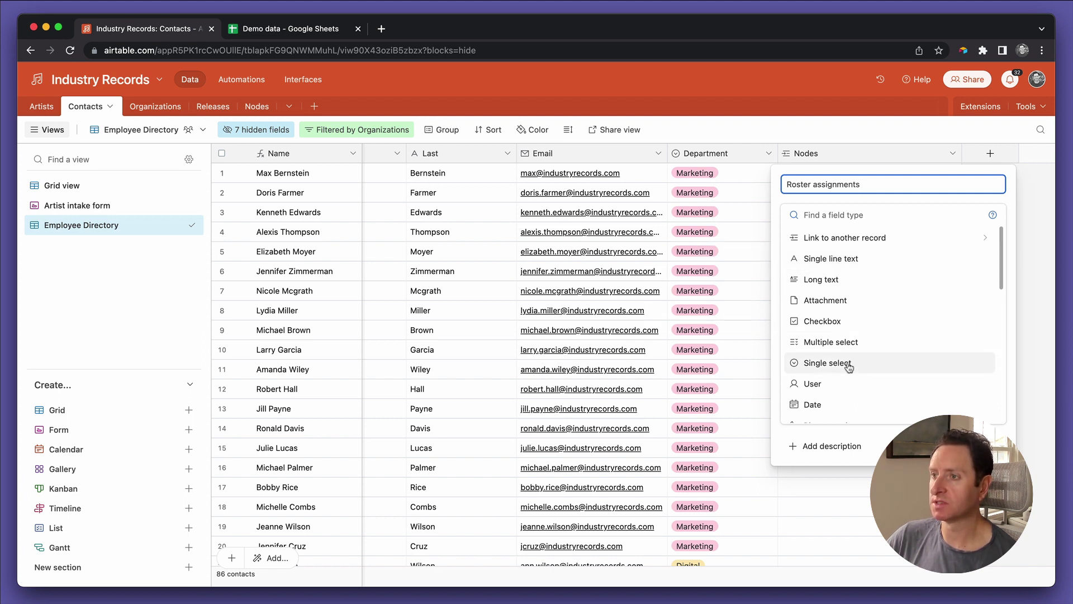
scroll(847, 366, "down", 4)
scroll(848, 367, "down", 3)
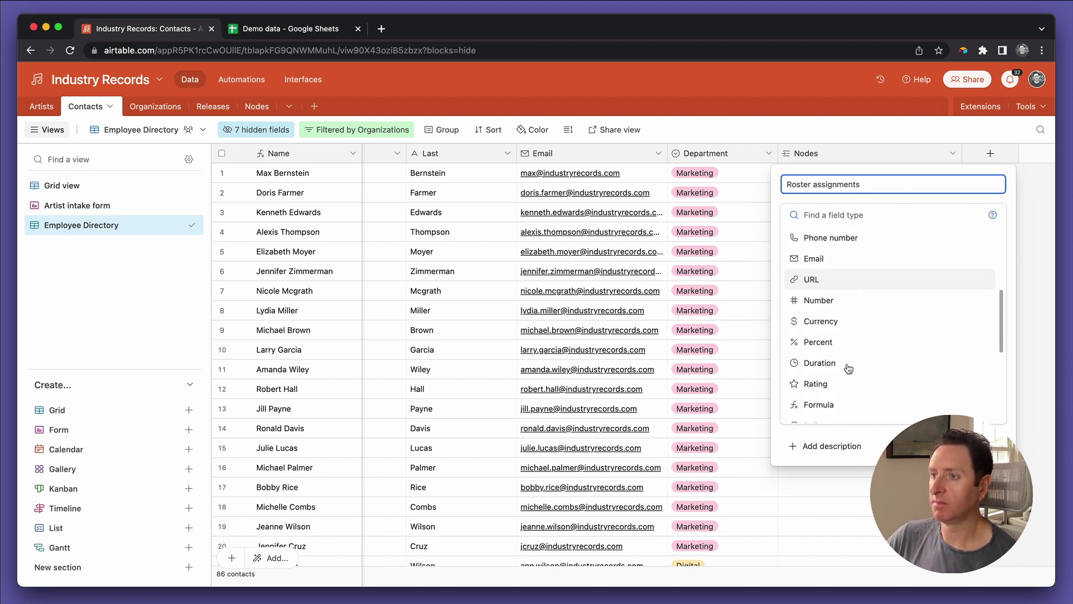
left_click(836, 386)
left_click(829, 310)
left_click(825, 358)
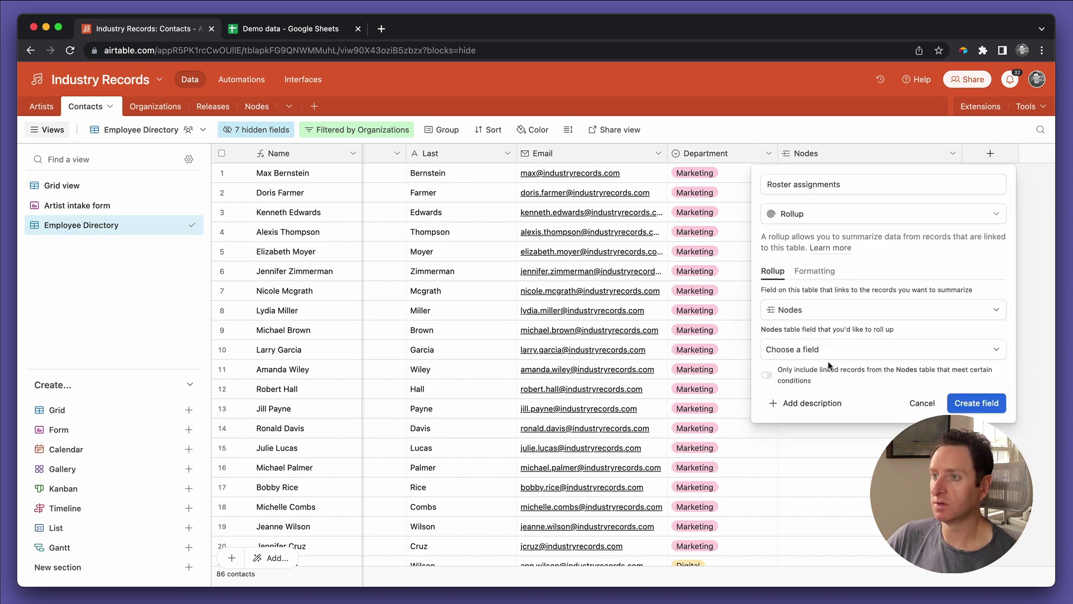
left_click(815, 350)
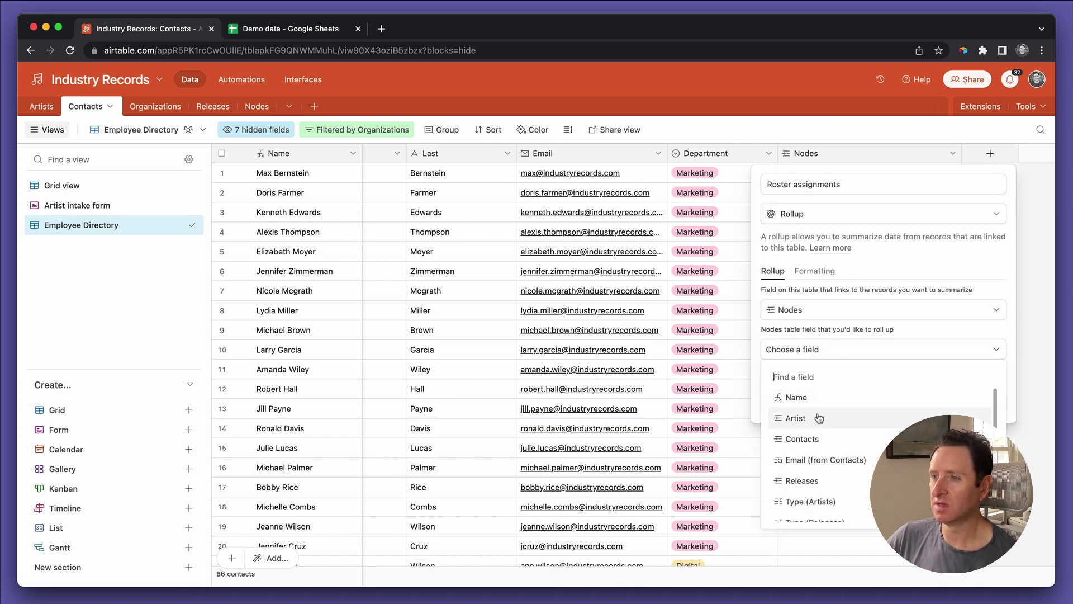
left_click(817, 417)
Step: Drop the Where condition, set the formula to ARRAYJOIN(values), and save the field
left_click(802, 374)
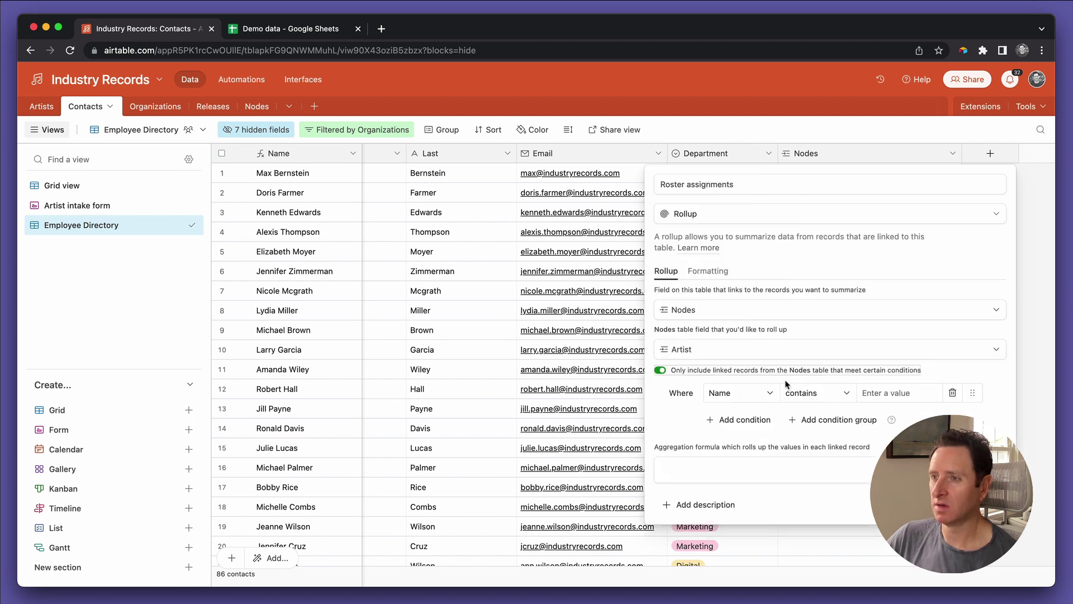
left_click(753, 396)
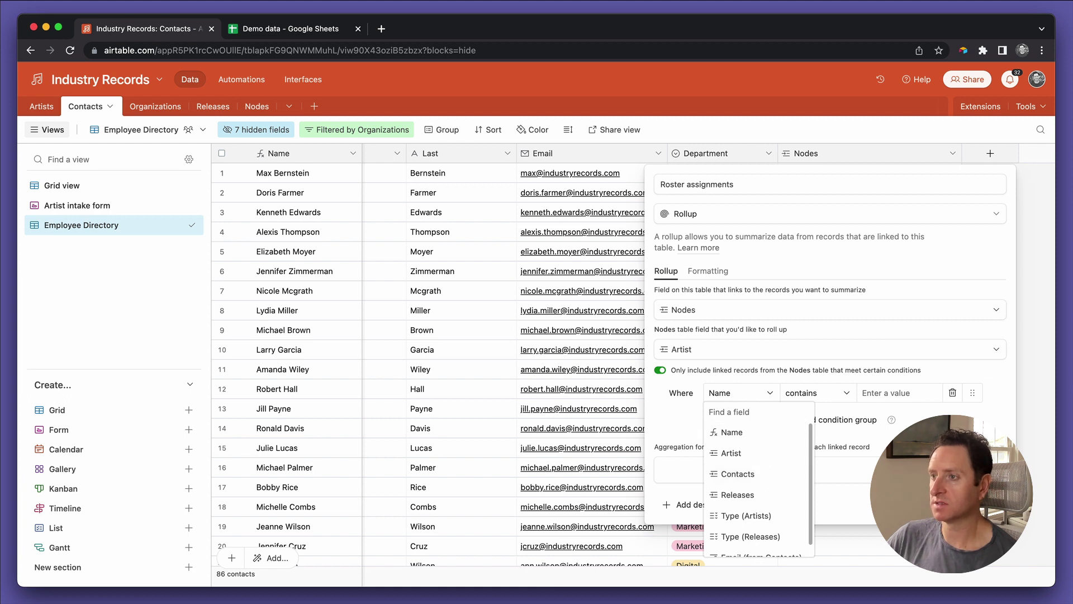
key("Escape")
left_click(952, 393)
left_click(865, 413)
type("arr")
key("Return")
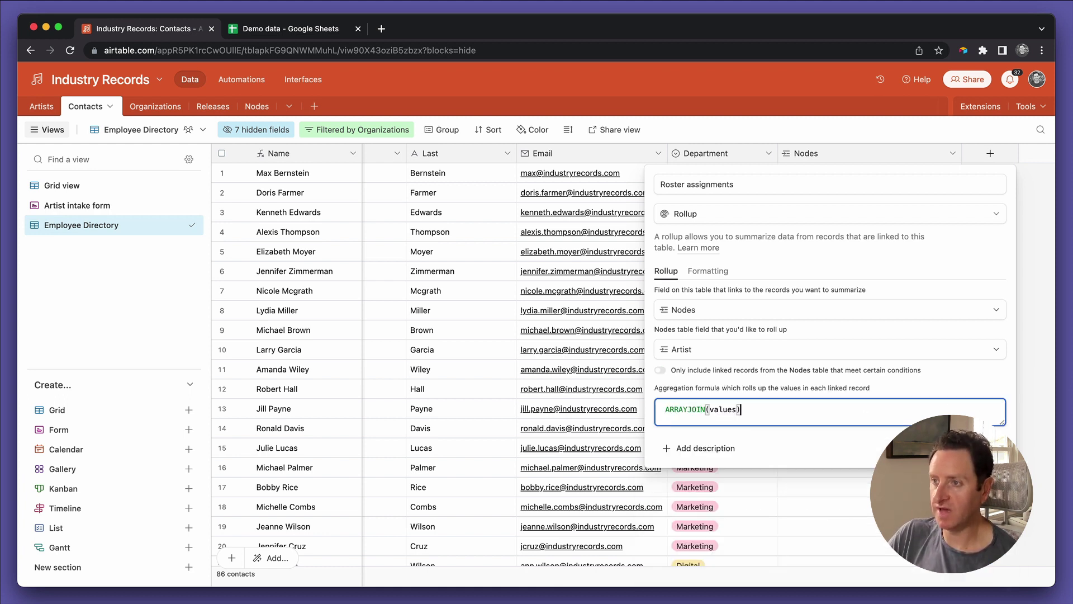
left_click(738, 409)
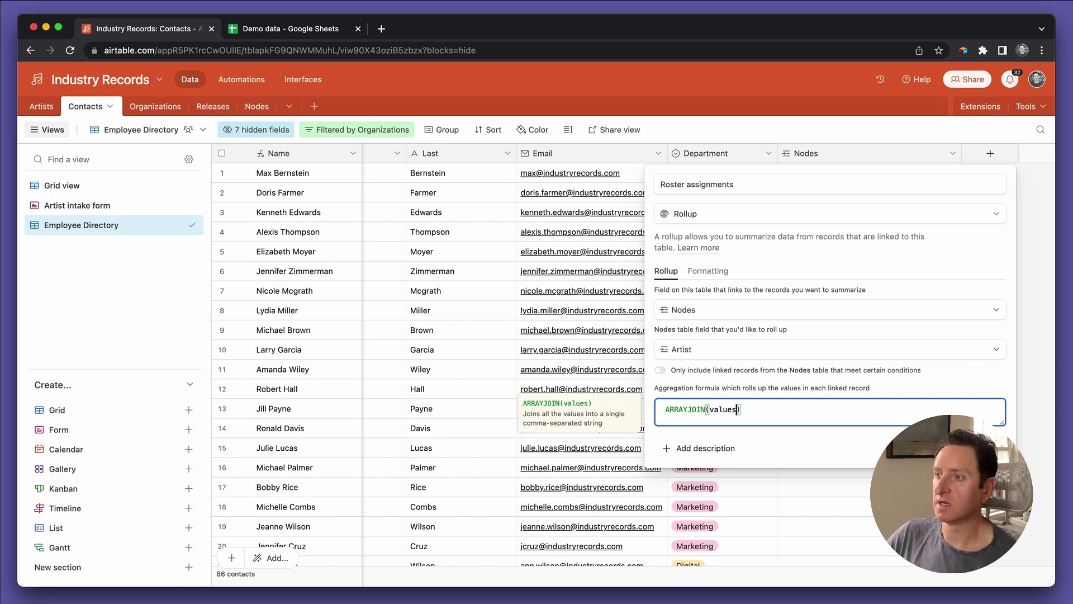
key("Return")
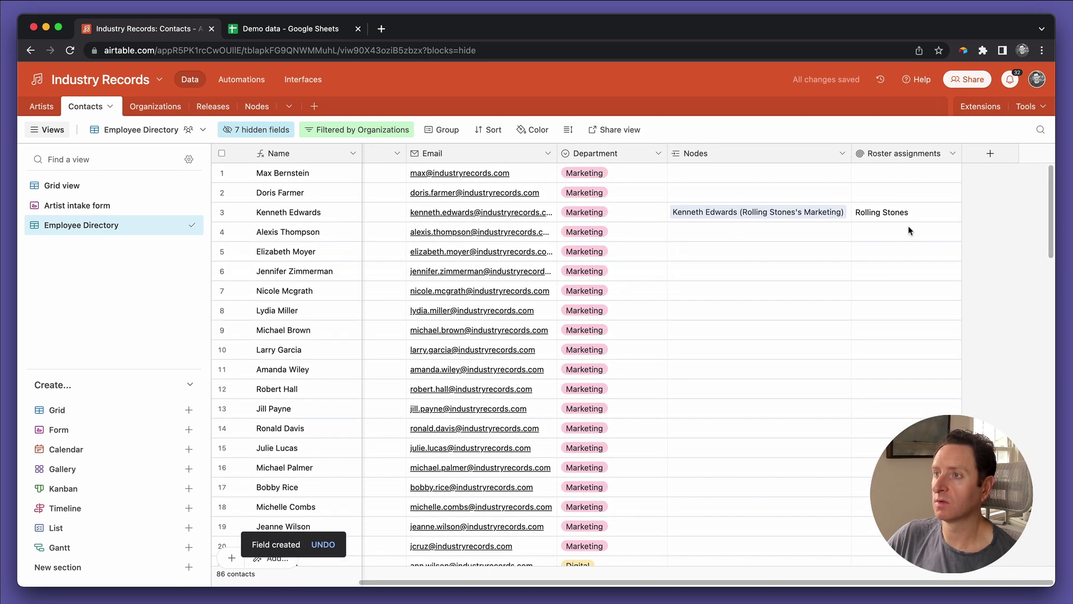
Step: Open row 3's linked node record, link The Rolling Stones and unlink the old Rolling Stones
left_click(907, 213)
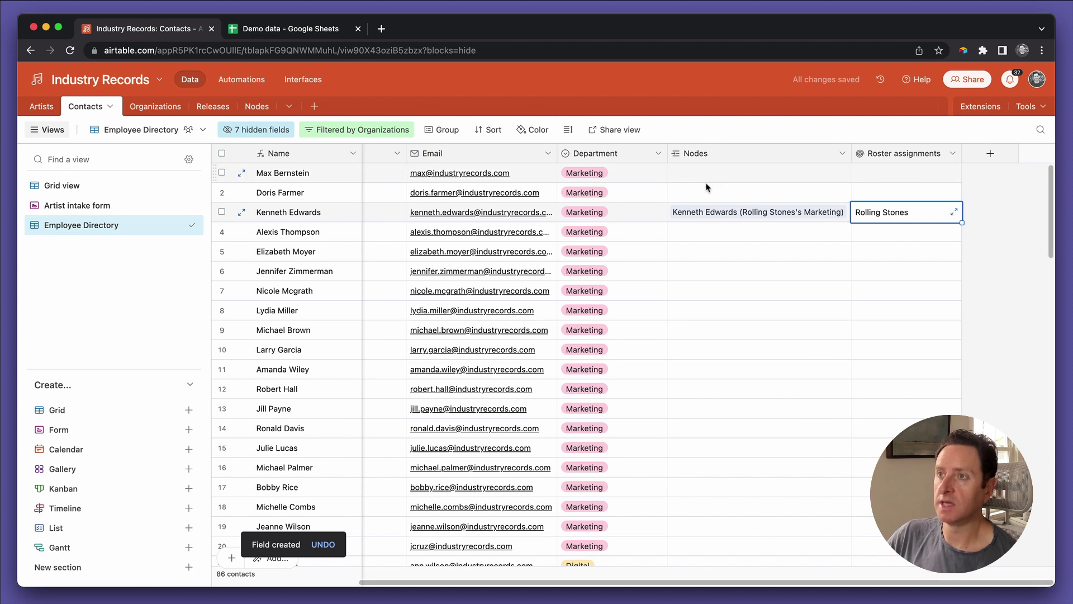
left_click(701, 217)
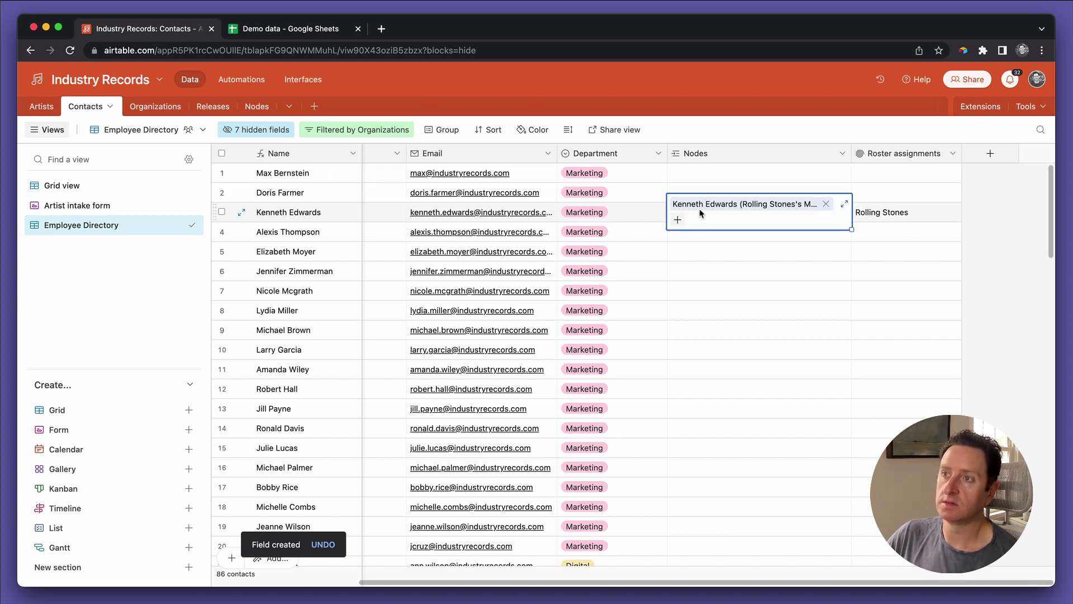
left_click(700, 211)
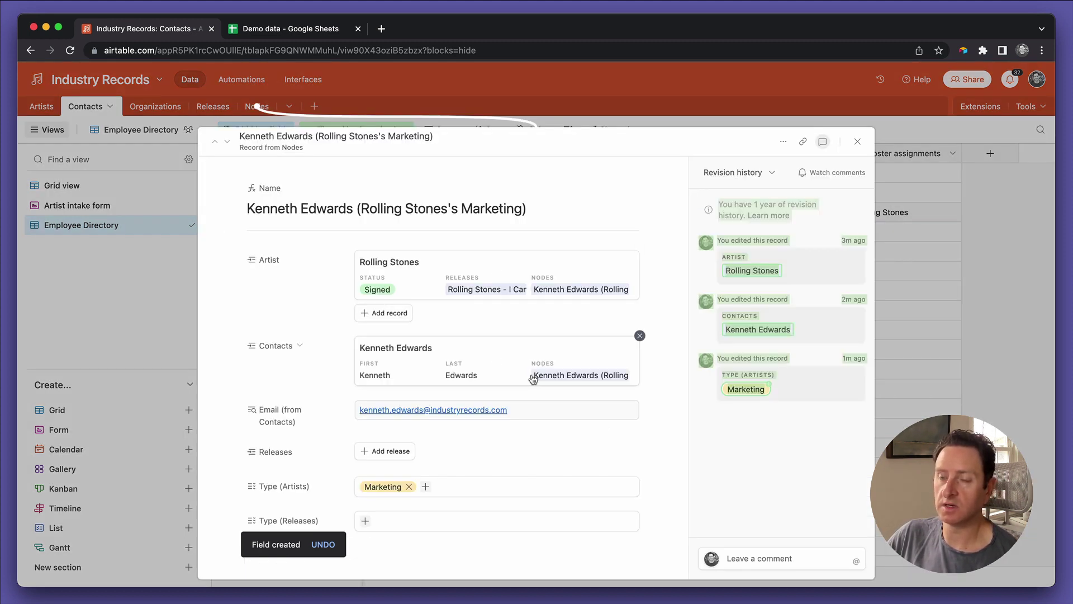
left_click(390, 314)
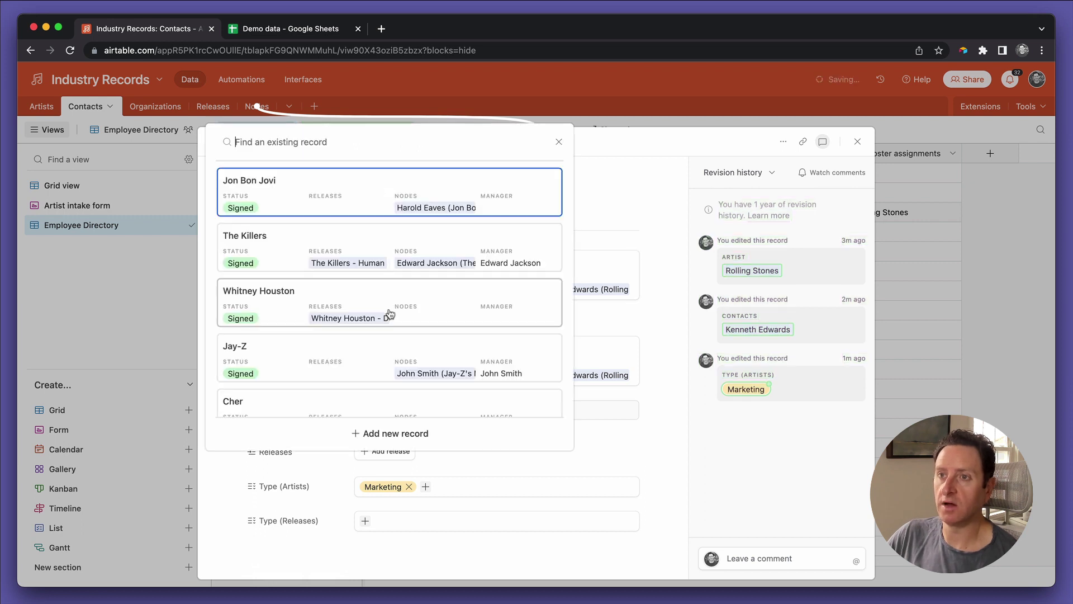
scroll(329, 297, "down", 5)
scroll(329, 298, "up", 5)
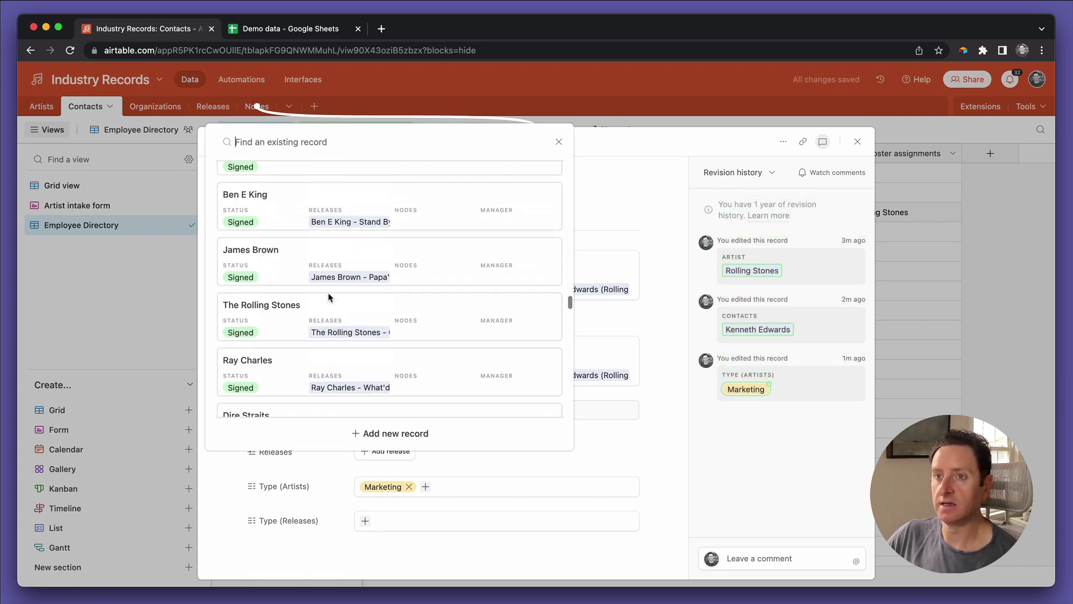
left_click(305, 306)
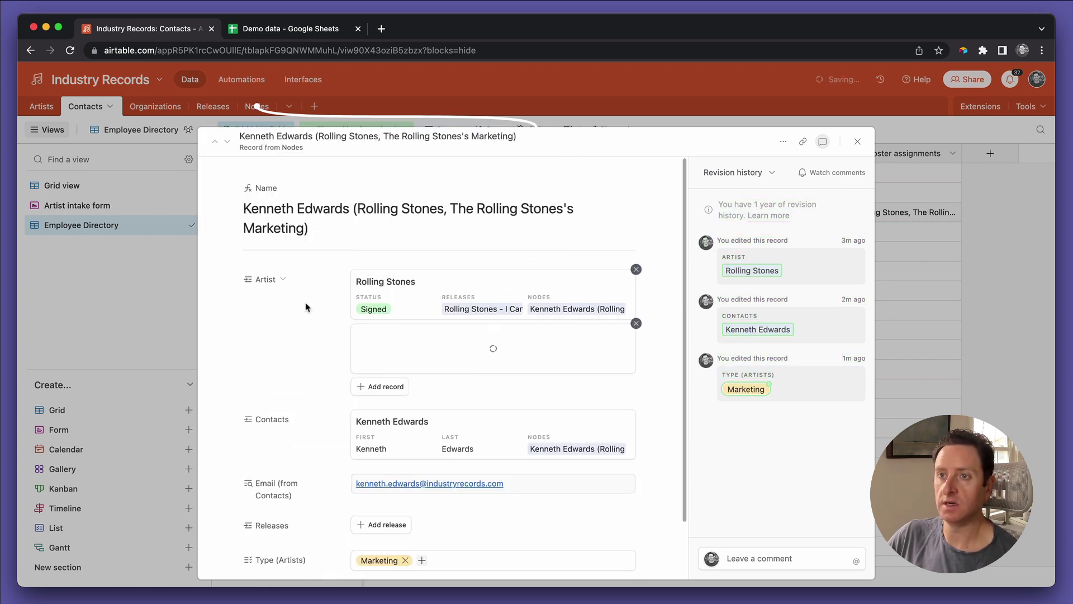
left_click(636, 269)
Step: Link The Who and Jimi Hendrix to the node, then close the record
left_click(396, 313)
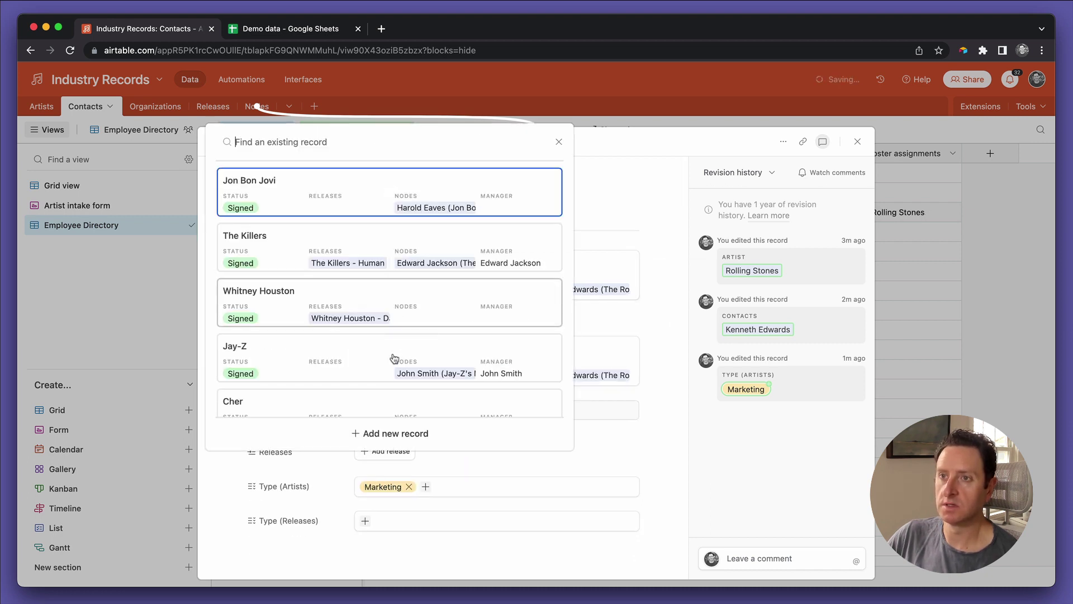
scroll(391, 363, "down", 15)
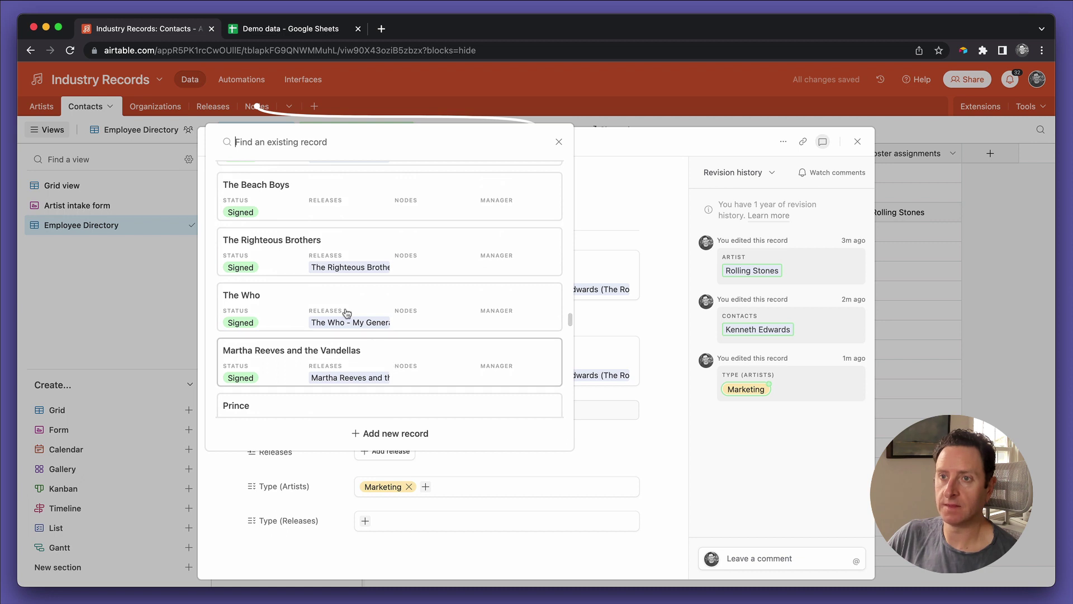
left_click(342, 307)
left_click(378, 369)
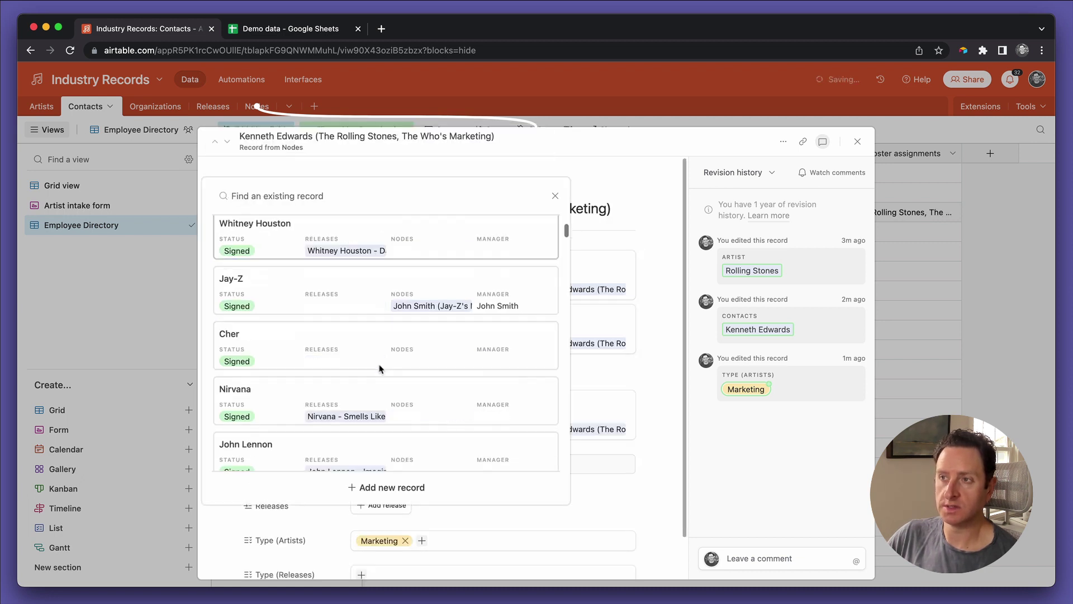
scroll(379, 369, "down", 5)
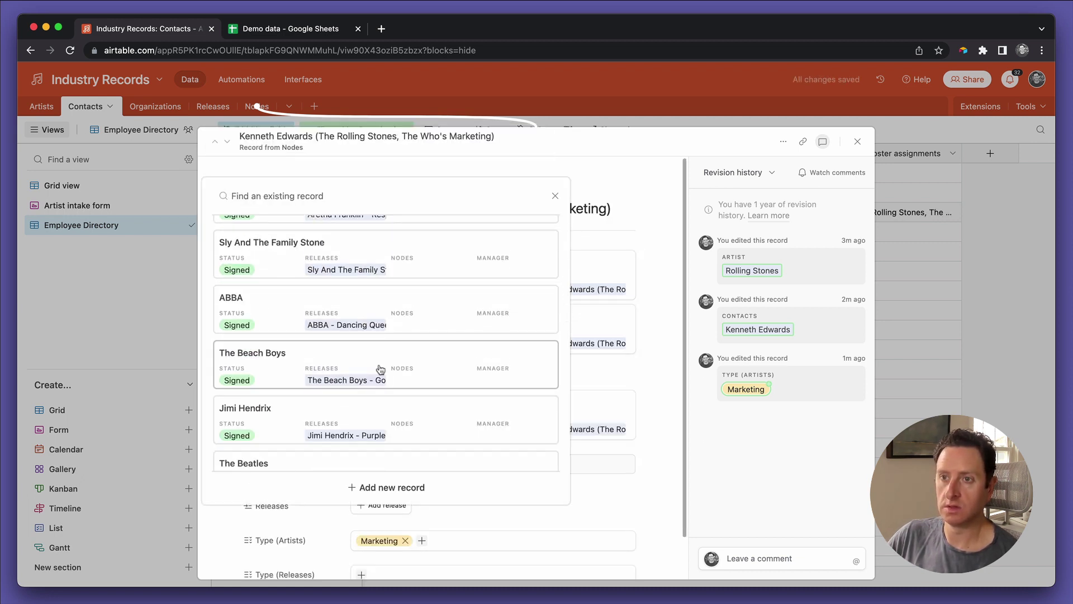
left_click(355, 411)
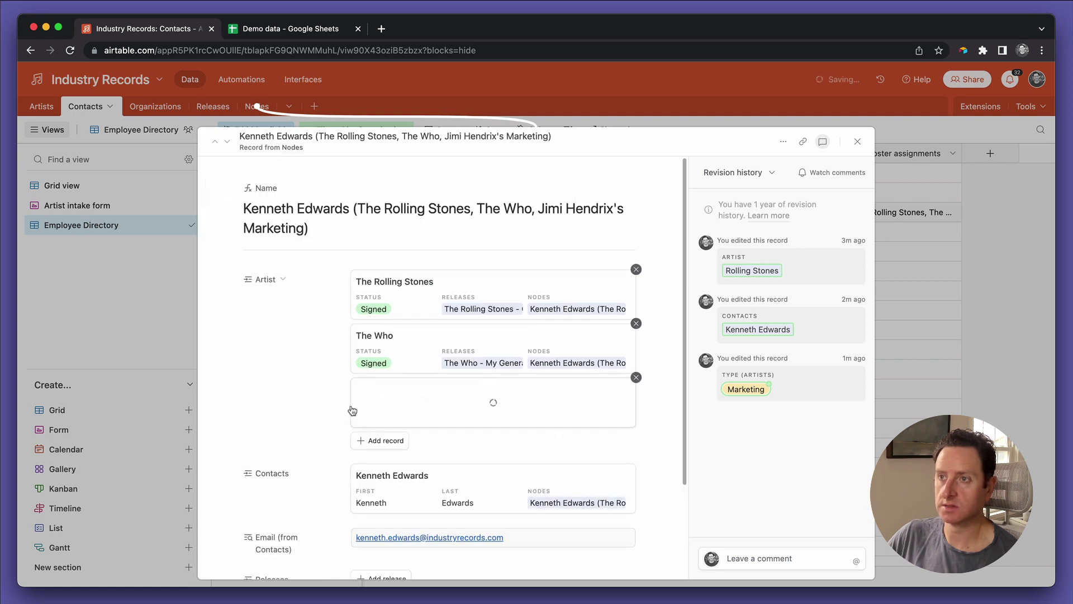
left_click(856, 142)
left_click(904, 212)
Step: Widen Roster assignments so 'The Rolling Stones, The Who, Jimi Hendrix' shows fully, then begin a new field
left_click_drag(962, 153, 1039, 154)
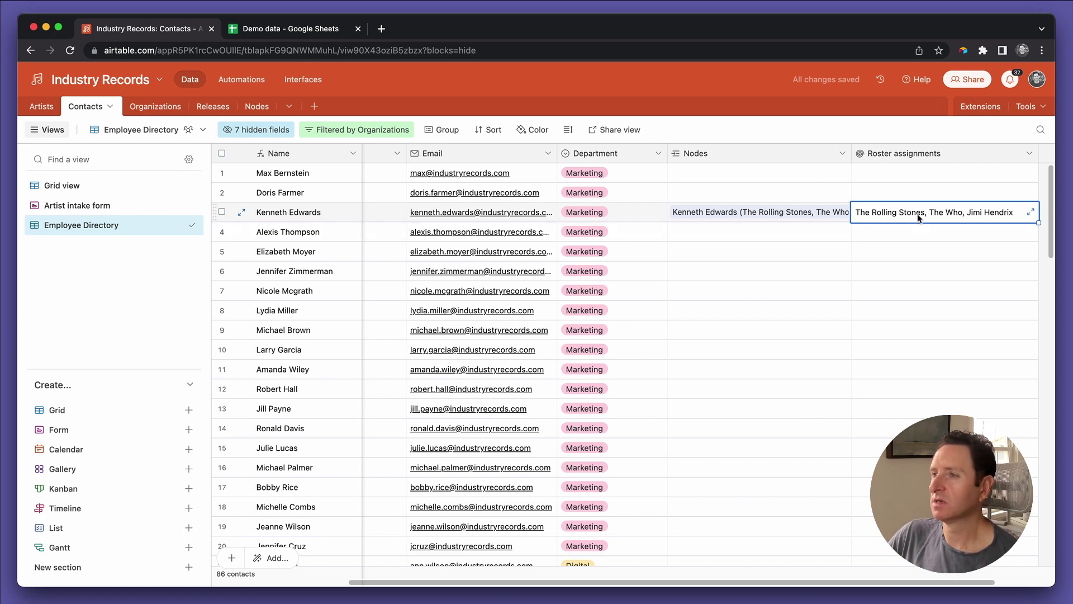
scroll(918, 217, "left", 3)
scroll(918, 218, "right", 4)
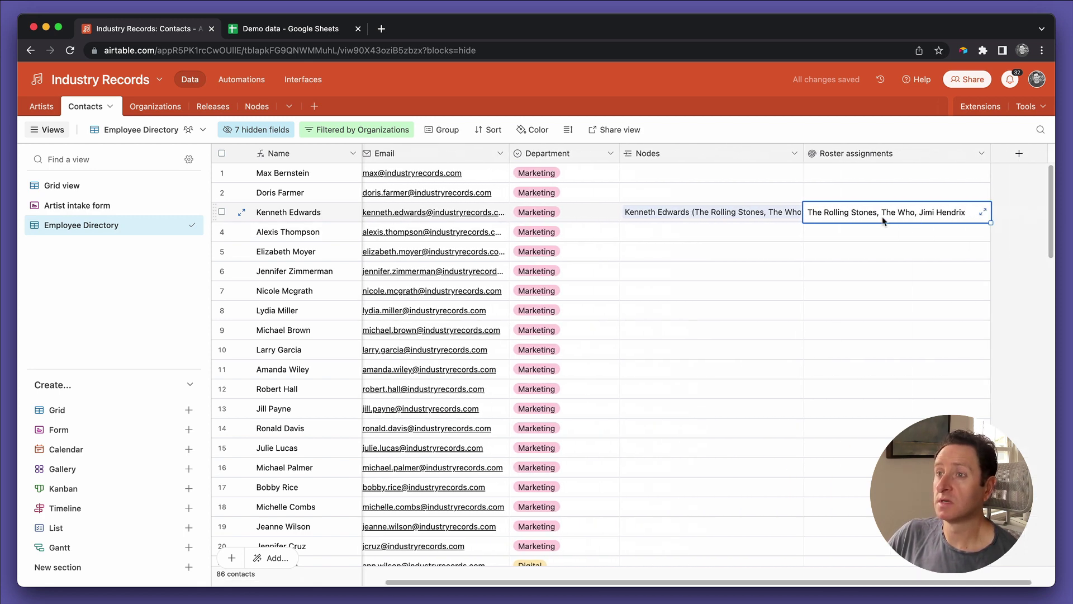
left_click(691, 230)
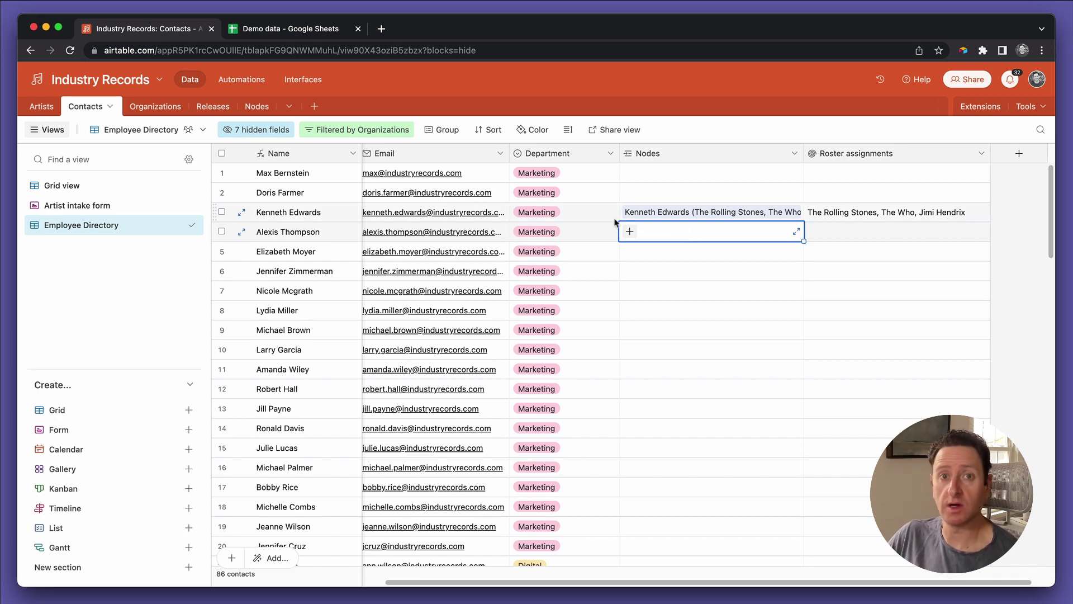
scroll(615, 223, "left", 3)
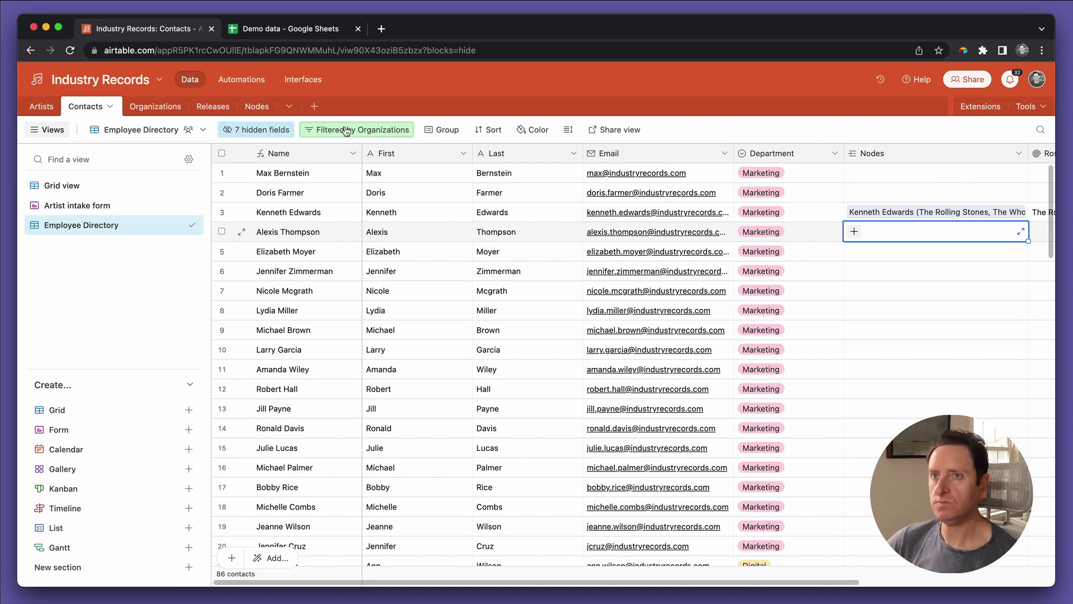
scroll(661, 191, "right", 5)
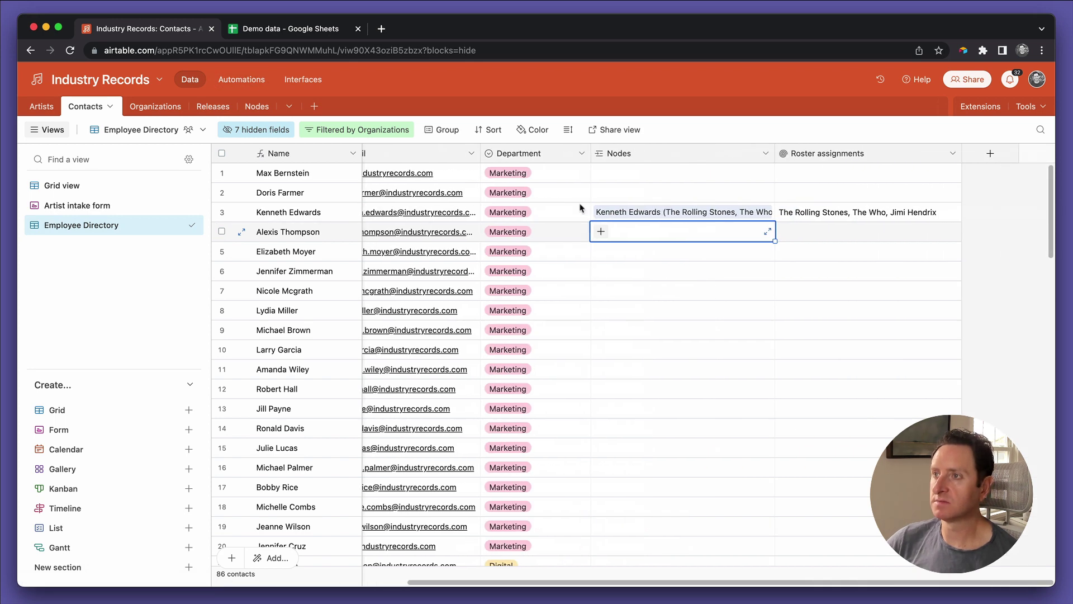
left_click(989, 154)
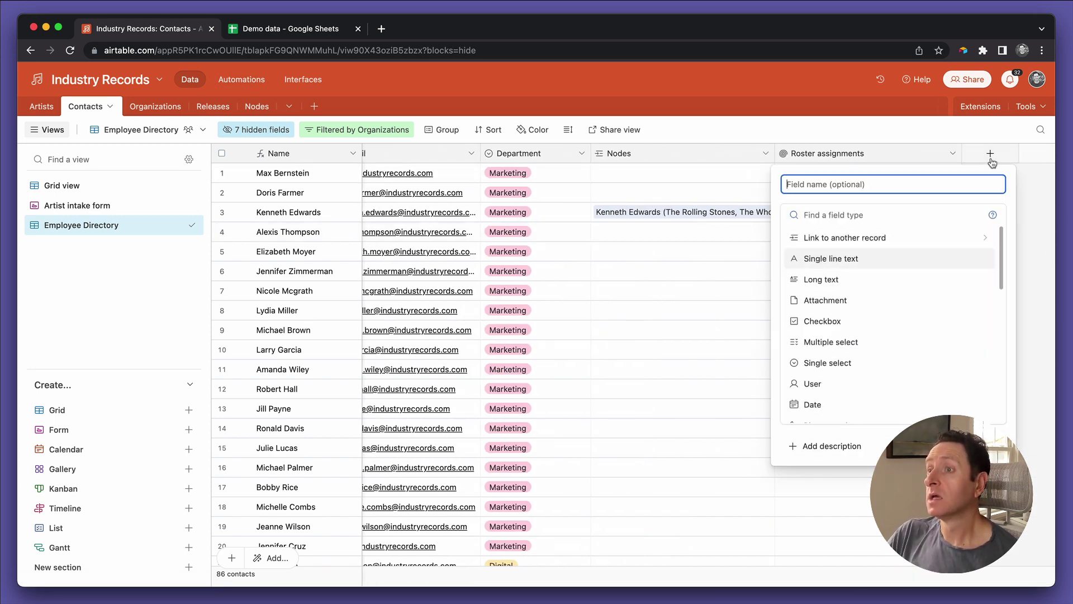
Step: Create a checkbox field named DELETE and tick it for the second contact
type("DELETE")
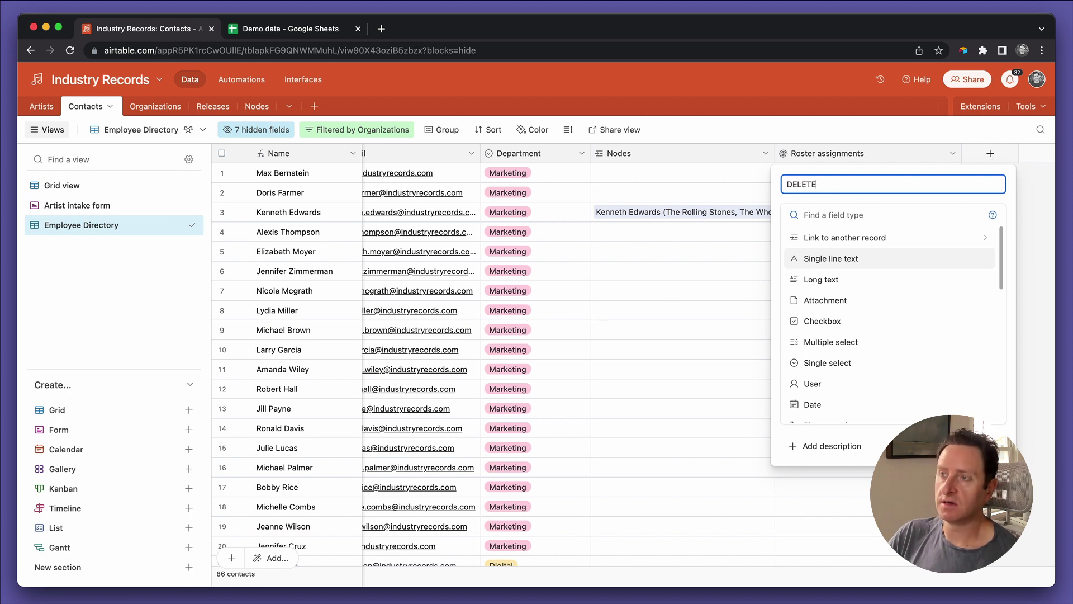
left_click(902, 320)
left_click(976, 304)
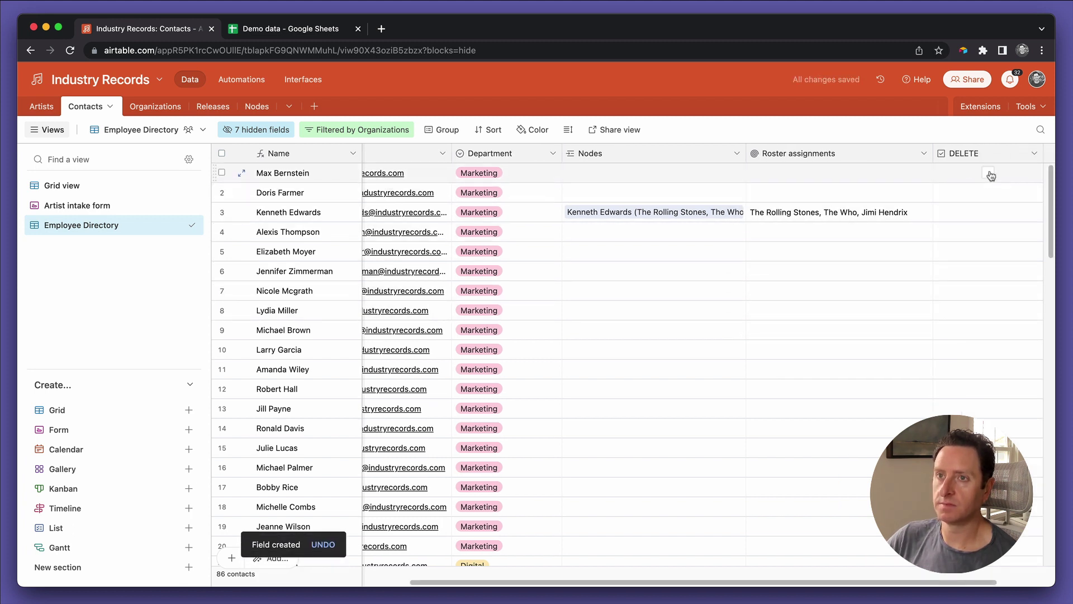
left_click(988, 194)
Step: Create a new DELETE automation triggered when Contacts records match conditions
left_click(241, 81)
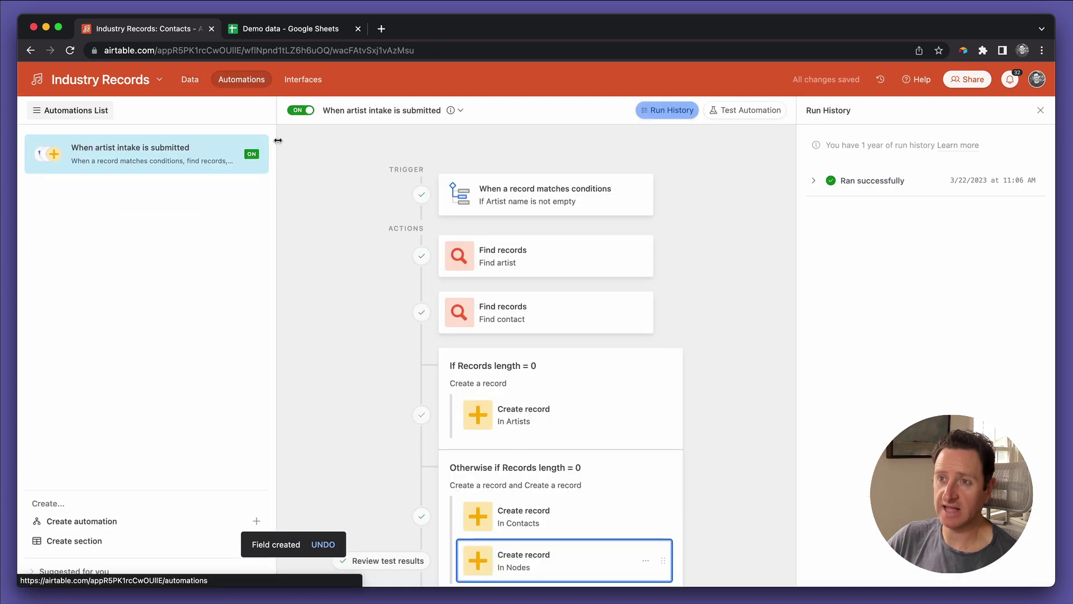
left_click(89, 526)
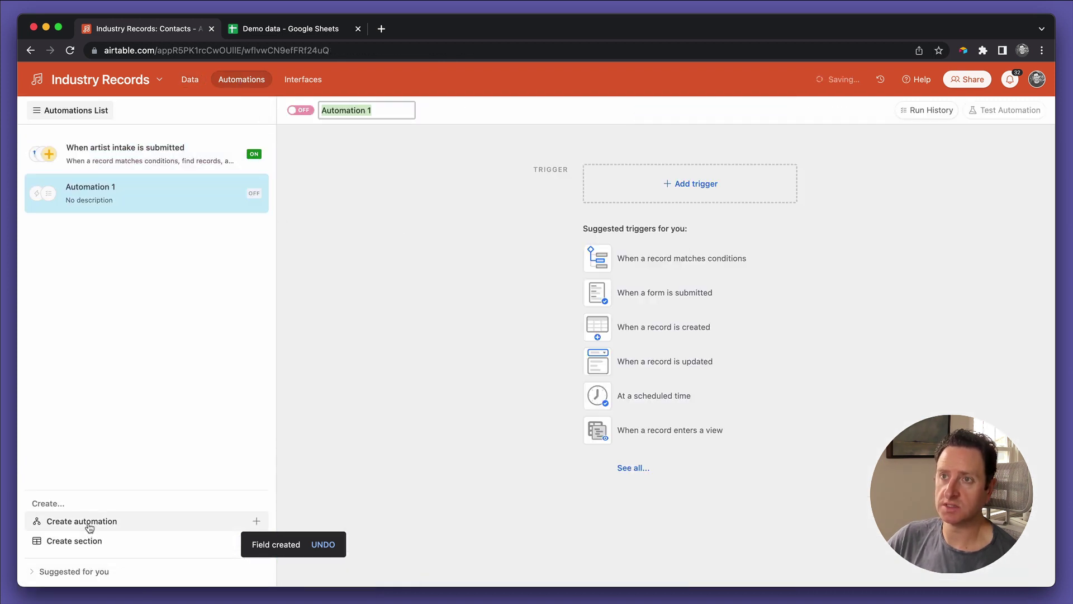
type("DELETE")
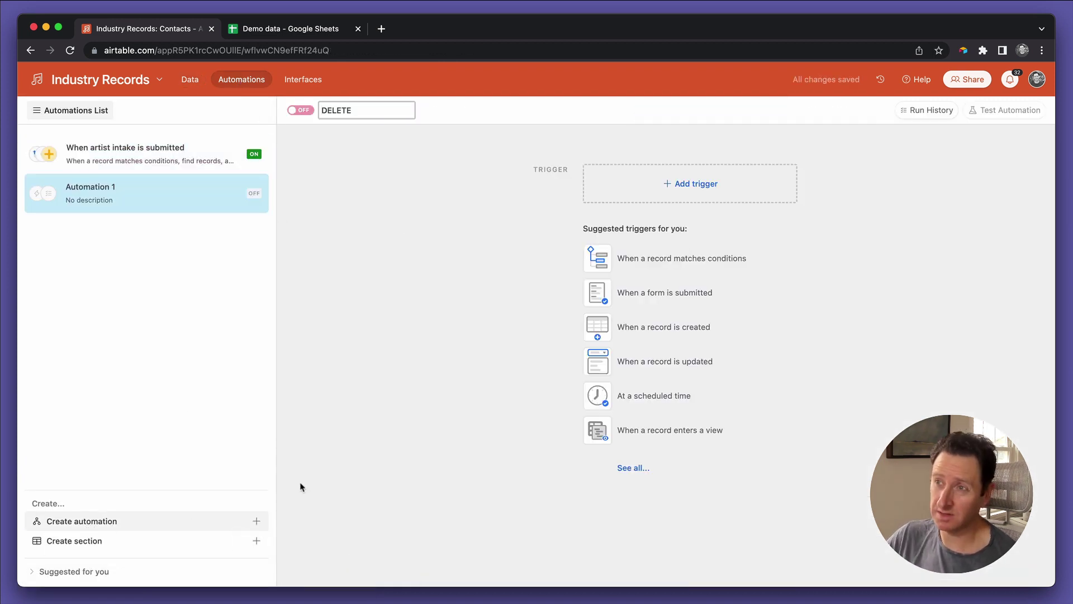
left_click(687, 185)
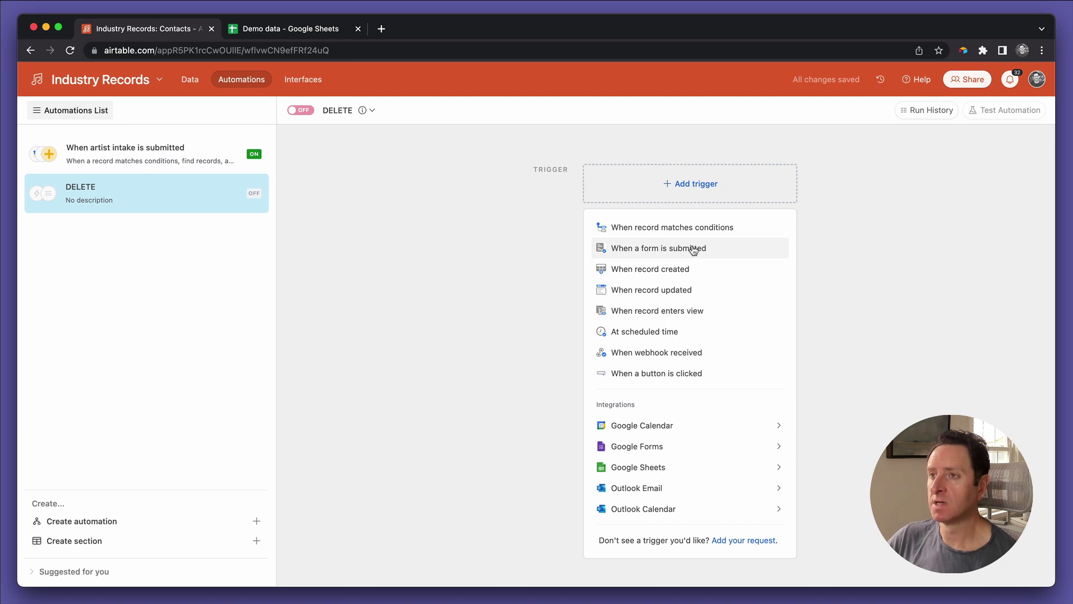
left_click(694, 231)
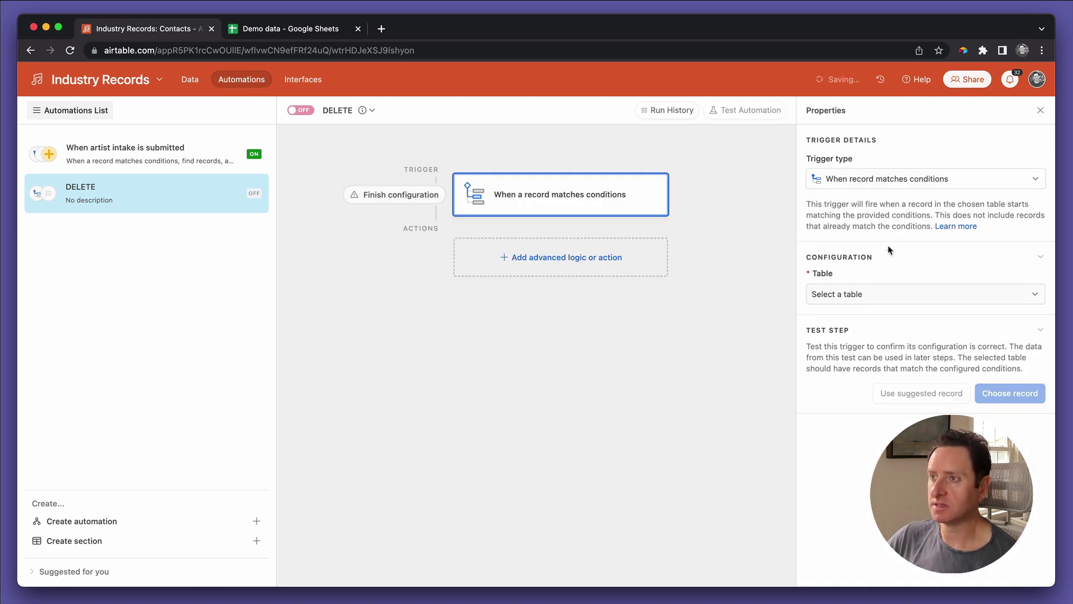
left_click(869, 292)
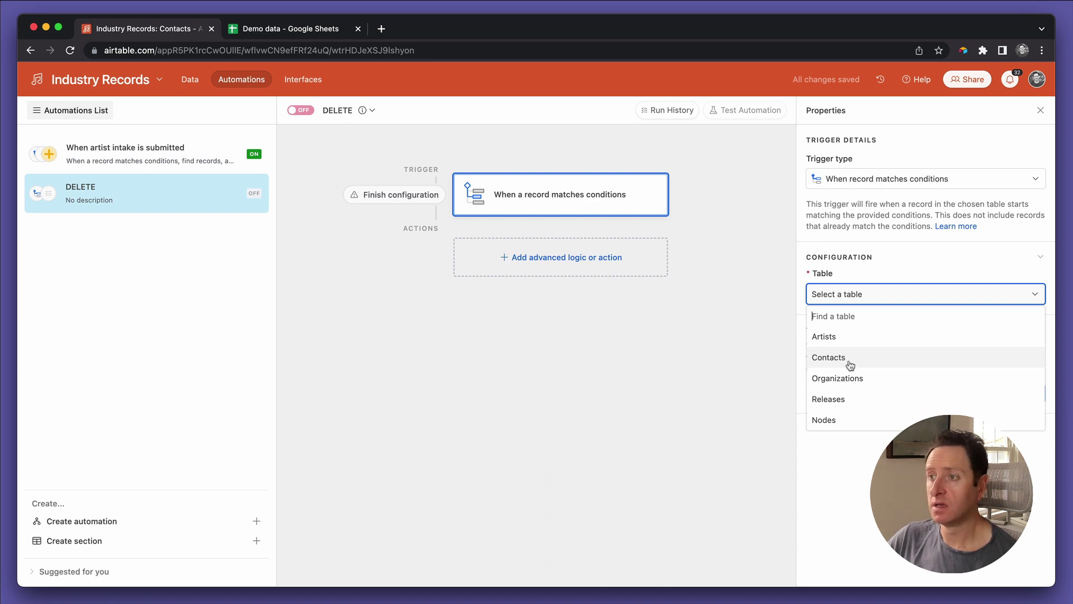
left_click(852, 359)
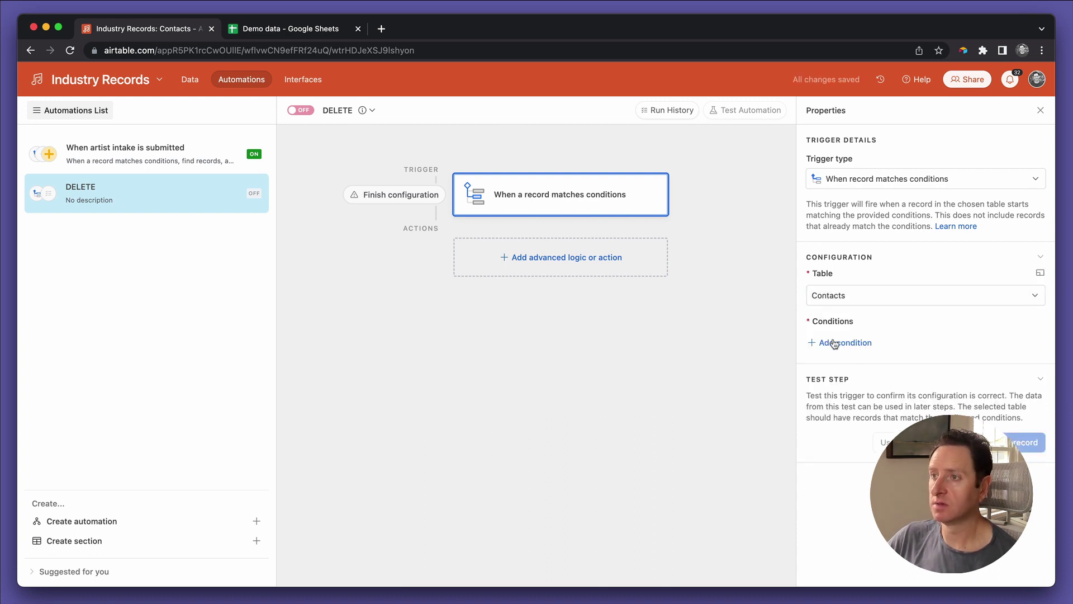
Step: Add the trigger condition DELETE is checked, pick a test contact, and add a Create record action
left_click(834, 343)
left_click(869, 344)
scroll(877, 436, "down", 5)
left_click(882, 496)
left_click(927, 344)
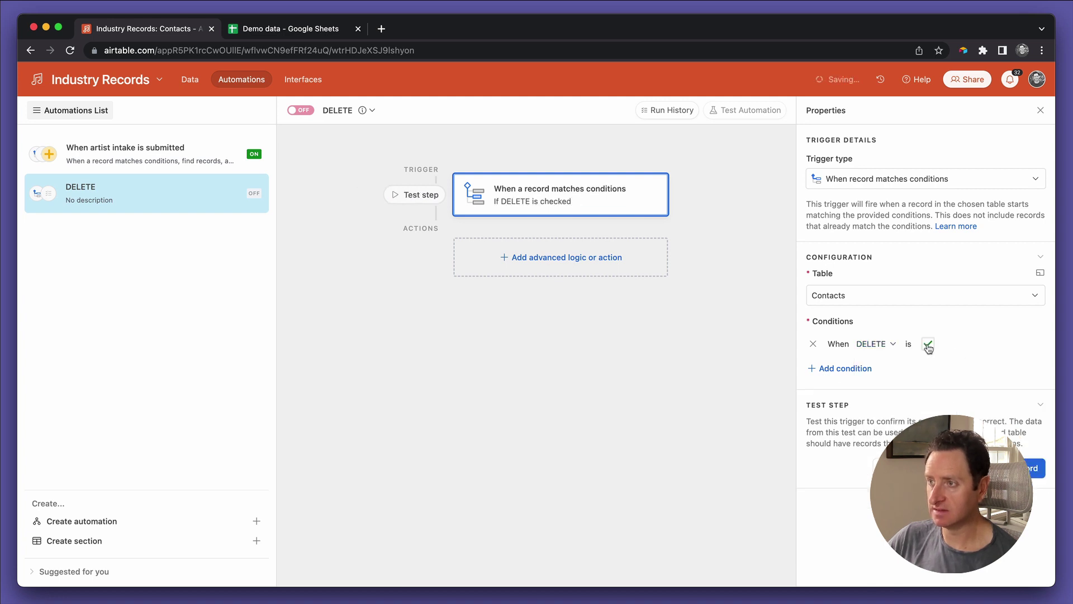
left_click(900, 468)
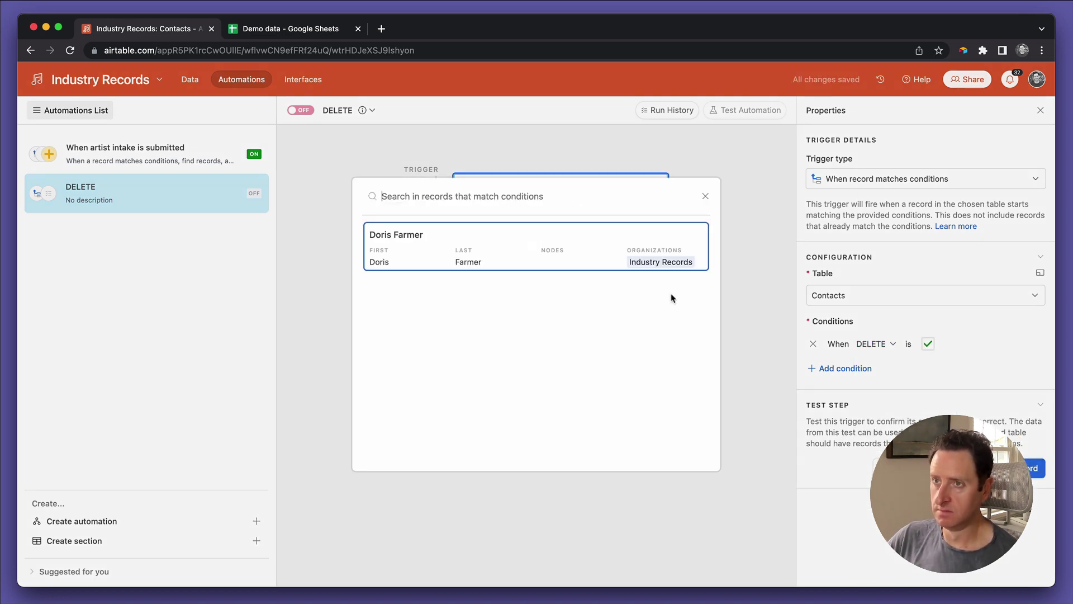
left_click(631, 265)
left_click(569, 257)
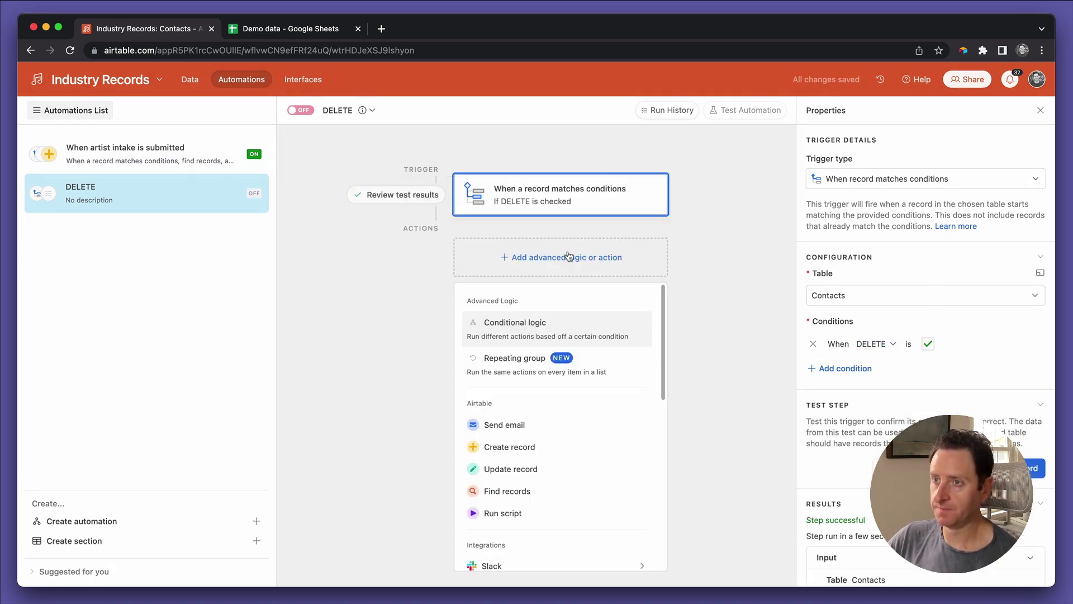
left_click(523, 454)
Step: Make the action create a Nodes record with Contacts set to the trigger's Airtable record ID
left_click(855, 381)
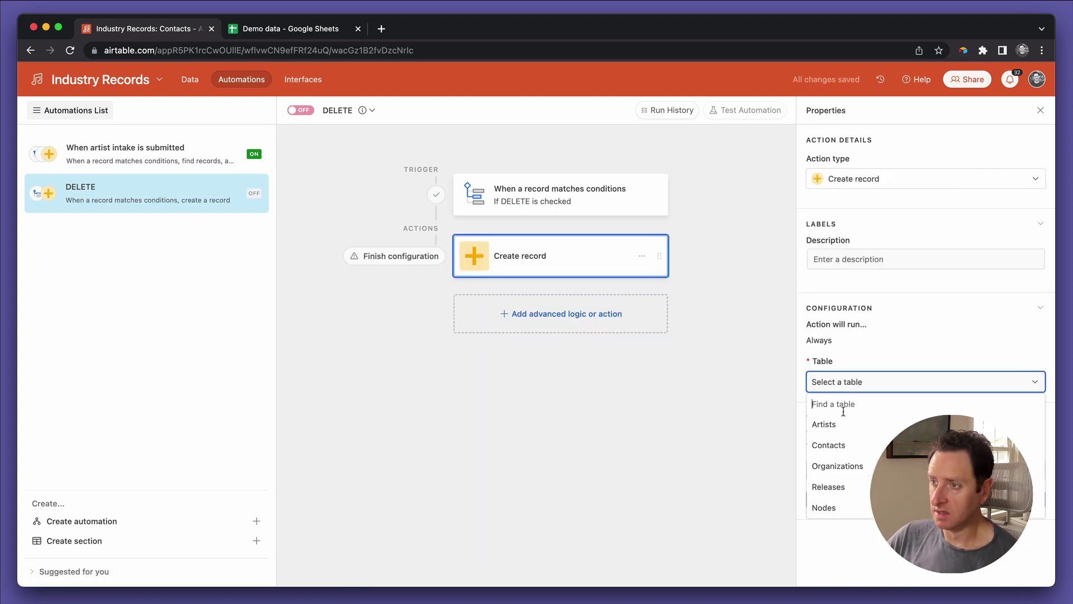
left_click(825, 506)
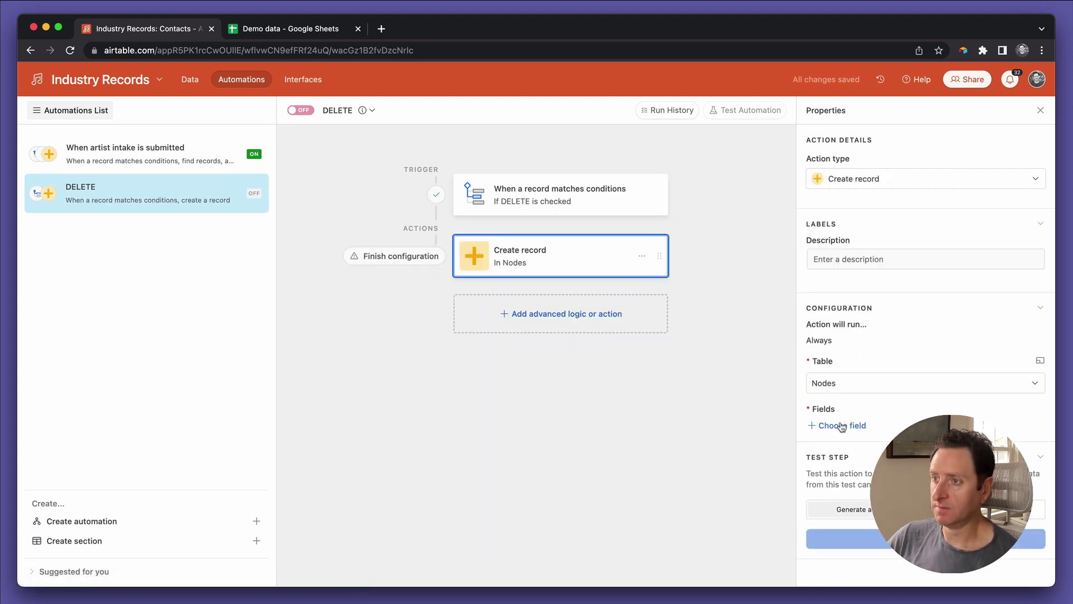
left_click(840, 425)
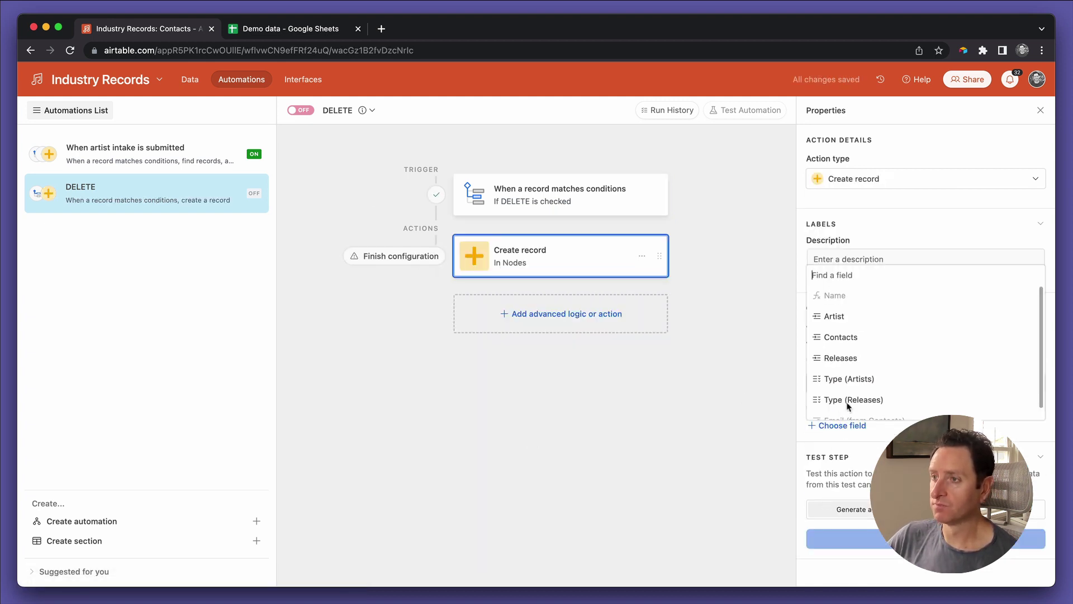
left_click(851, 337)
left_click(838, 462)
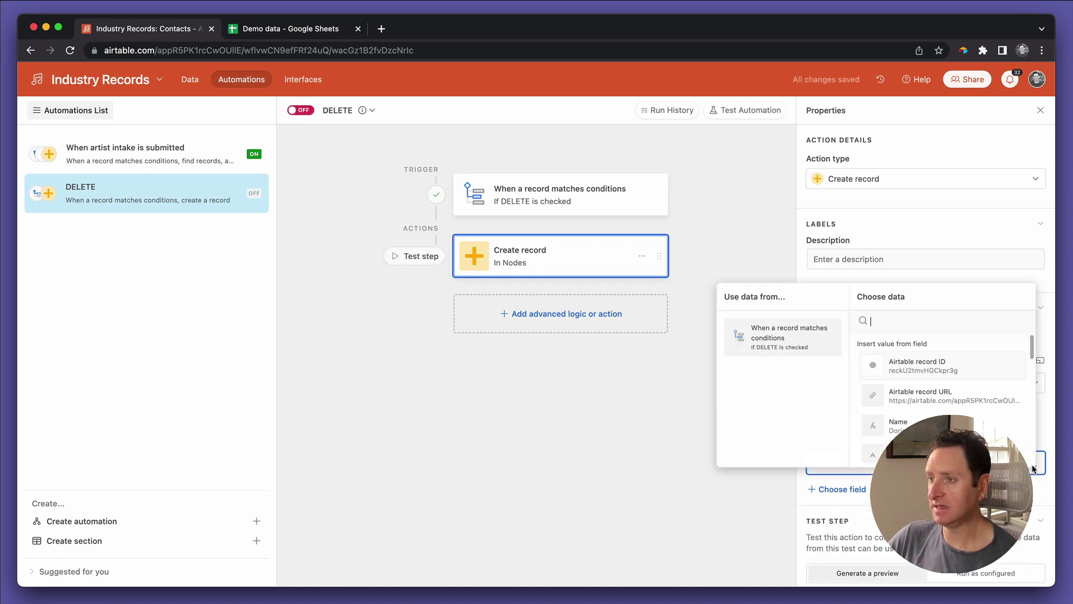
left_click(963, 366)
scroll(894, 424, "down", 2)
Step: Set Type (Artists) from the contact's Department, then test the action successfully
left_click(870, 435)
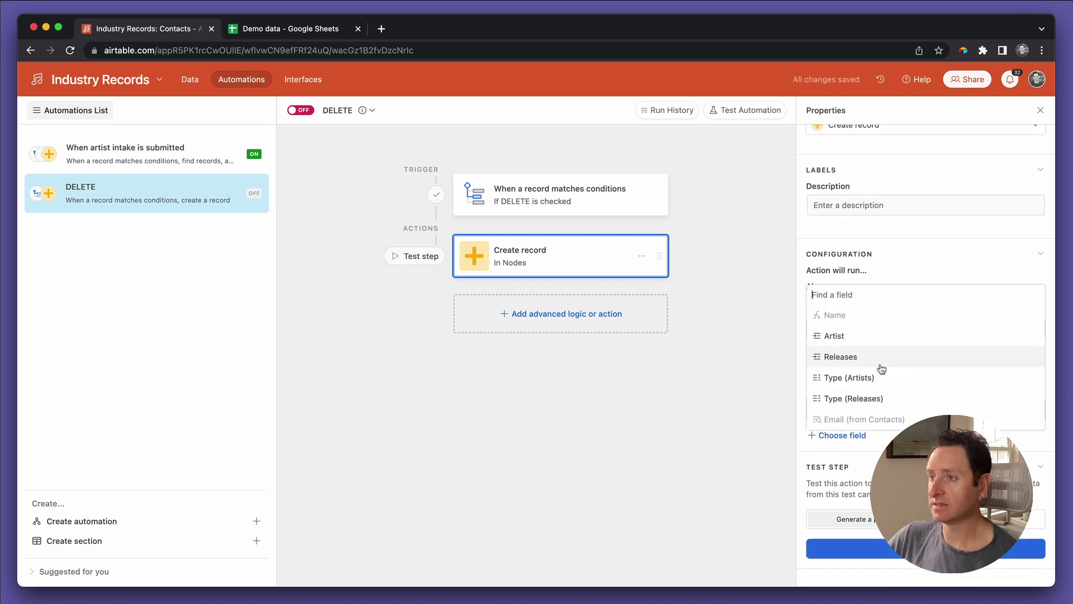
left_click(879, 377)
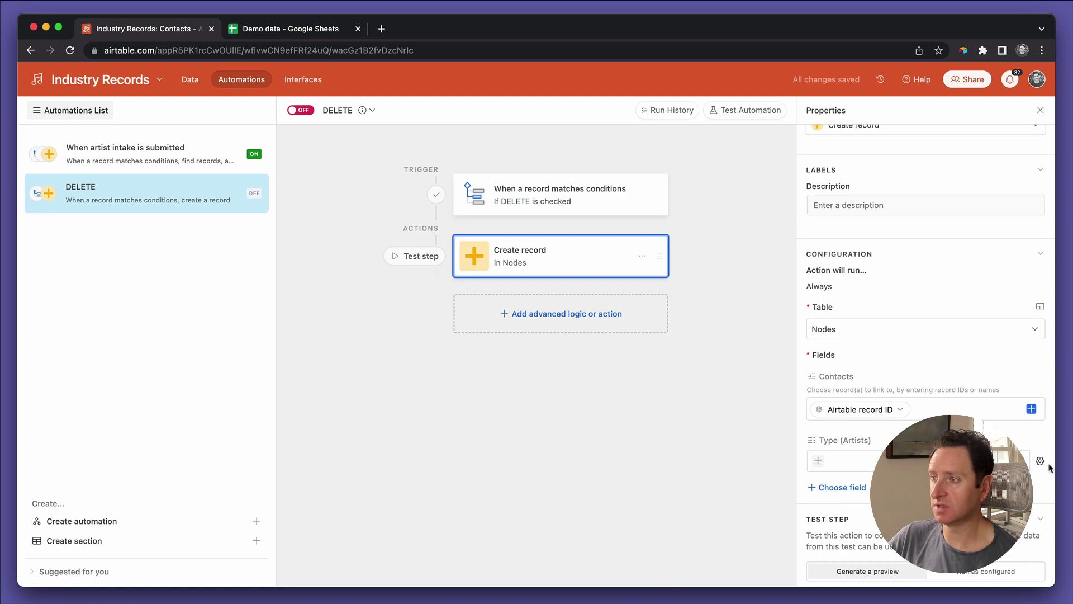
left_click(1040, 460)
left_click(865, 377)
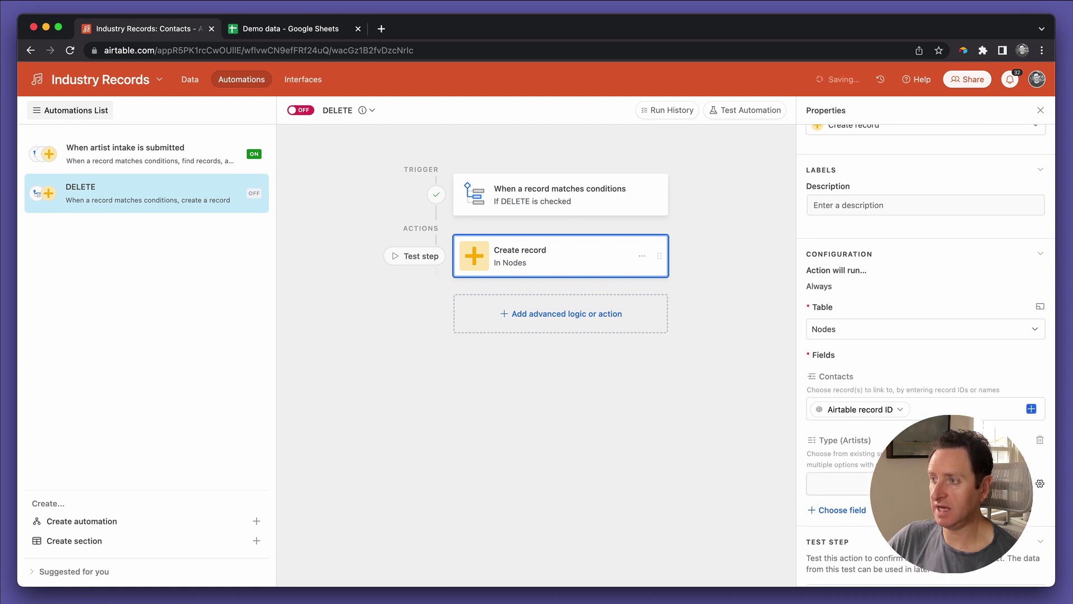
left_click(838, 484)
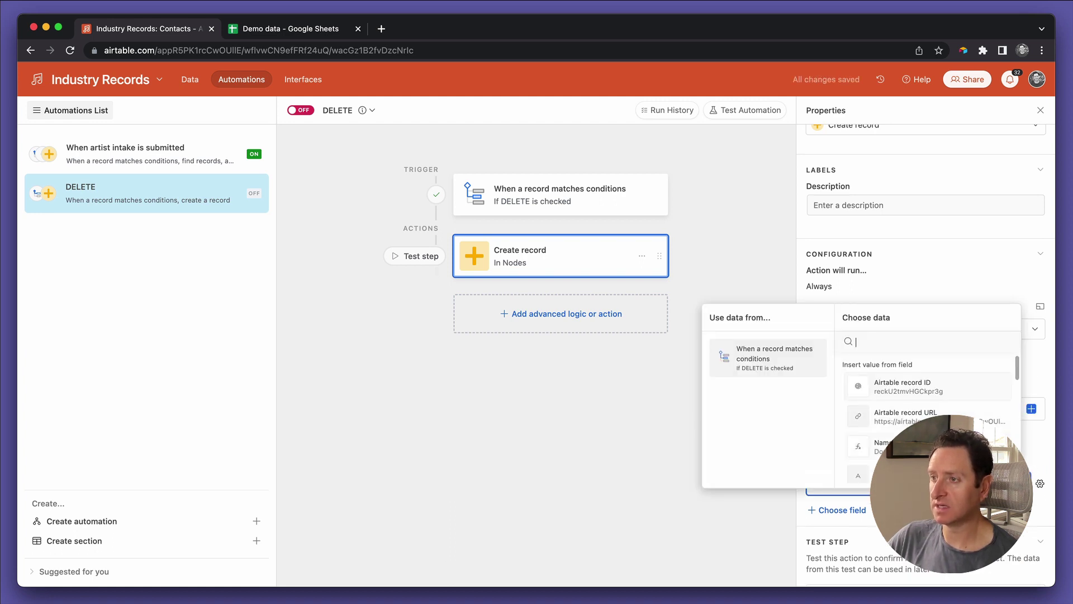
scroll(917, 396, "down", 5)
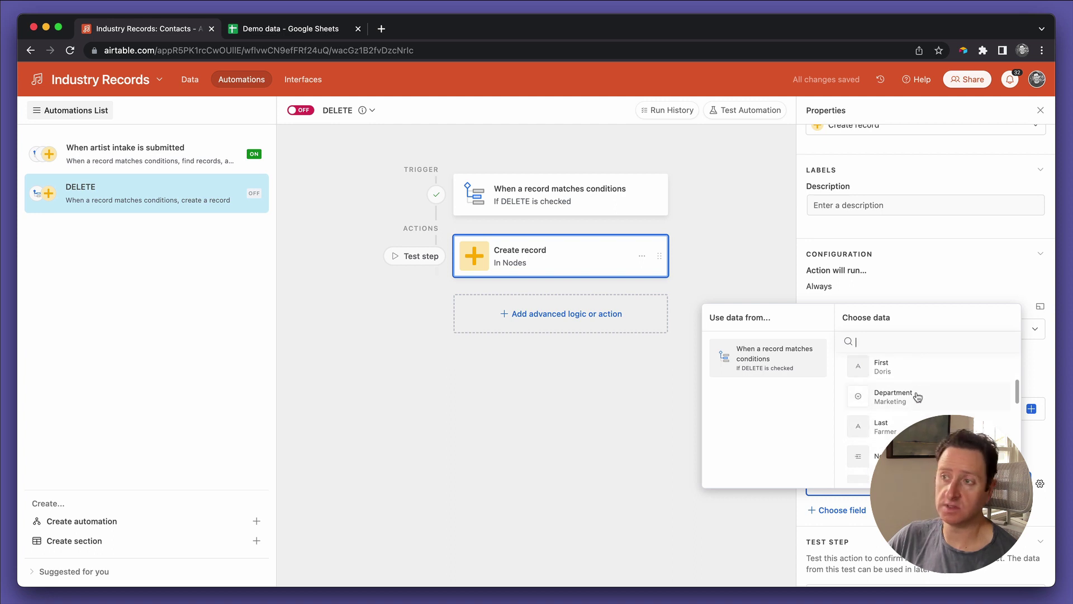
left_click(893, 397)
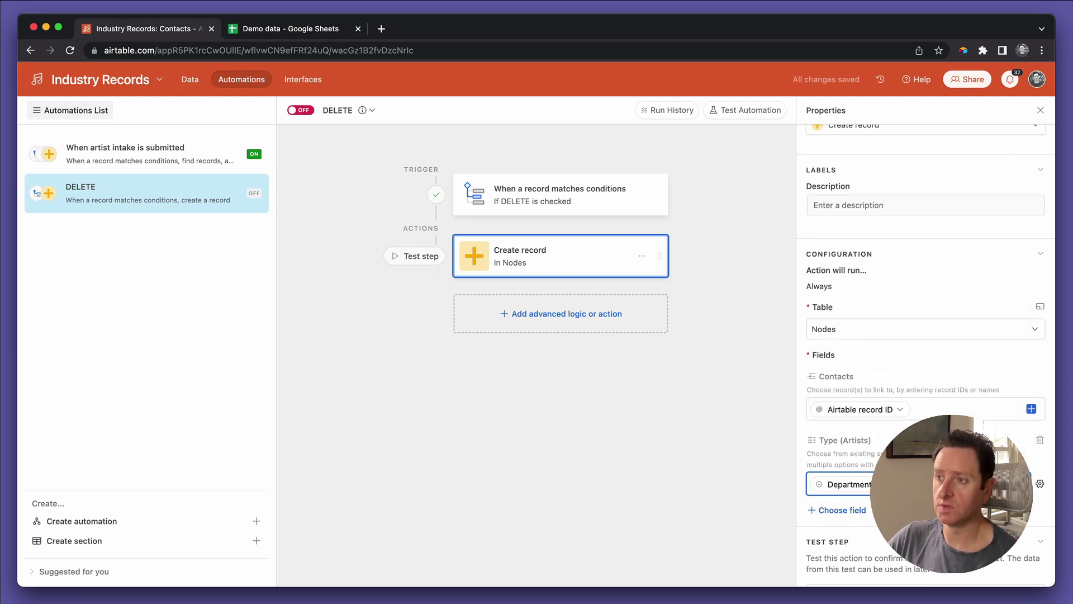
scroll(922, 363, "down", 2)
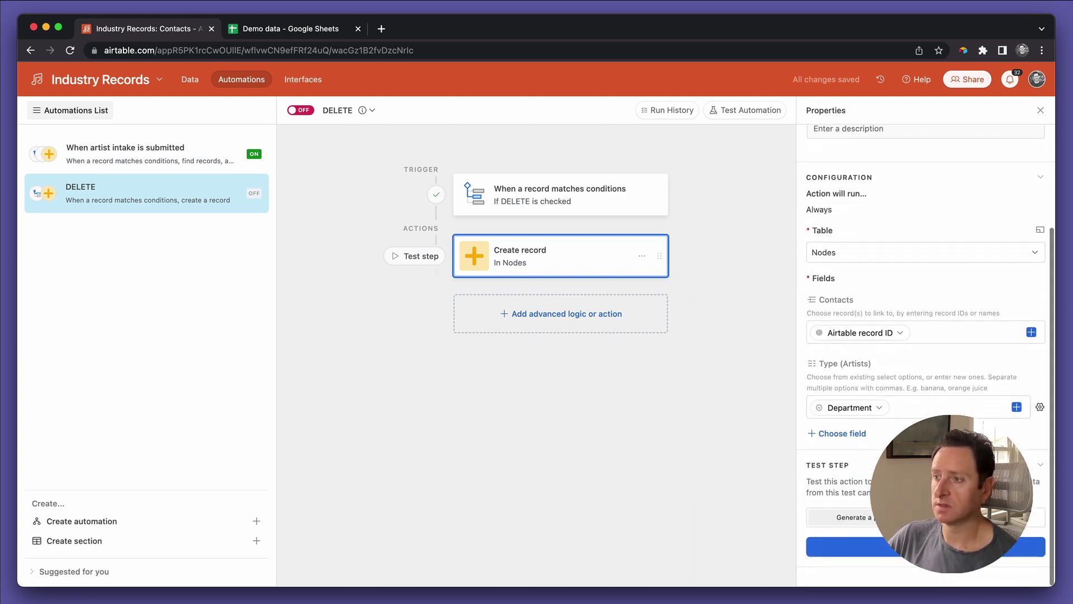
left_click(950, 546)
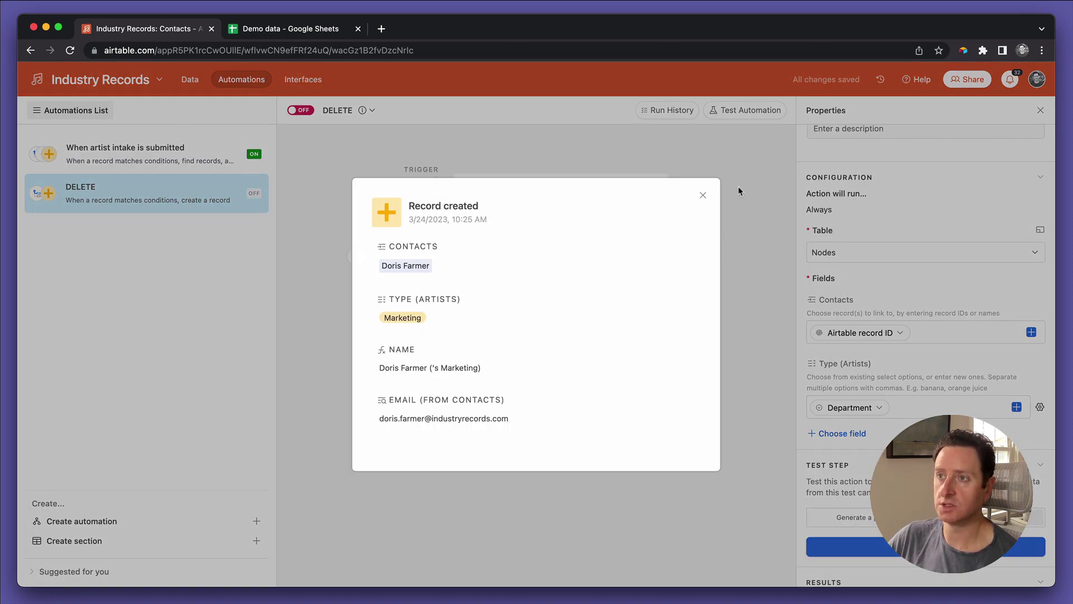
left_click(701, 196)
Step: Return to the Contacts grid and open row 2's linked Marketing node record
left_click(190, 79)
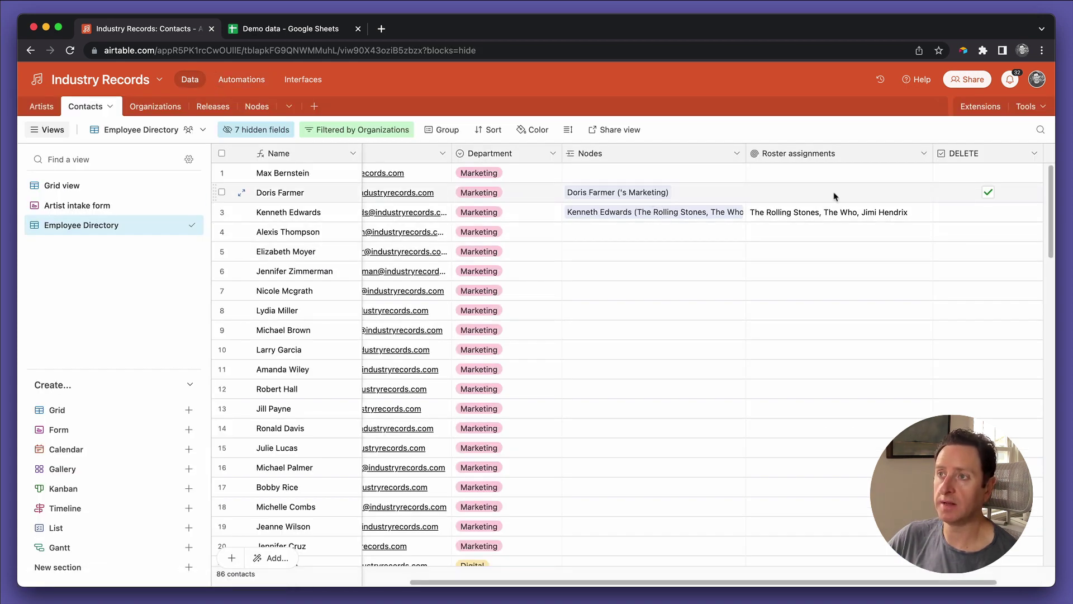
left_click(767, 190)
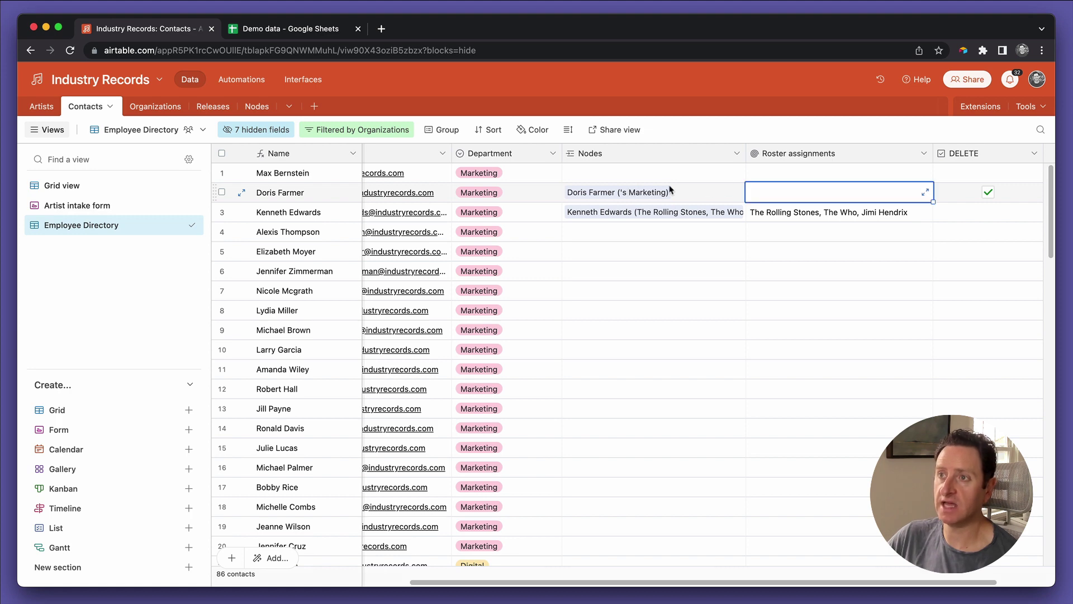
left_click(644, 193)
left_click(617, 193)
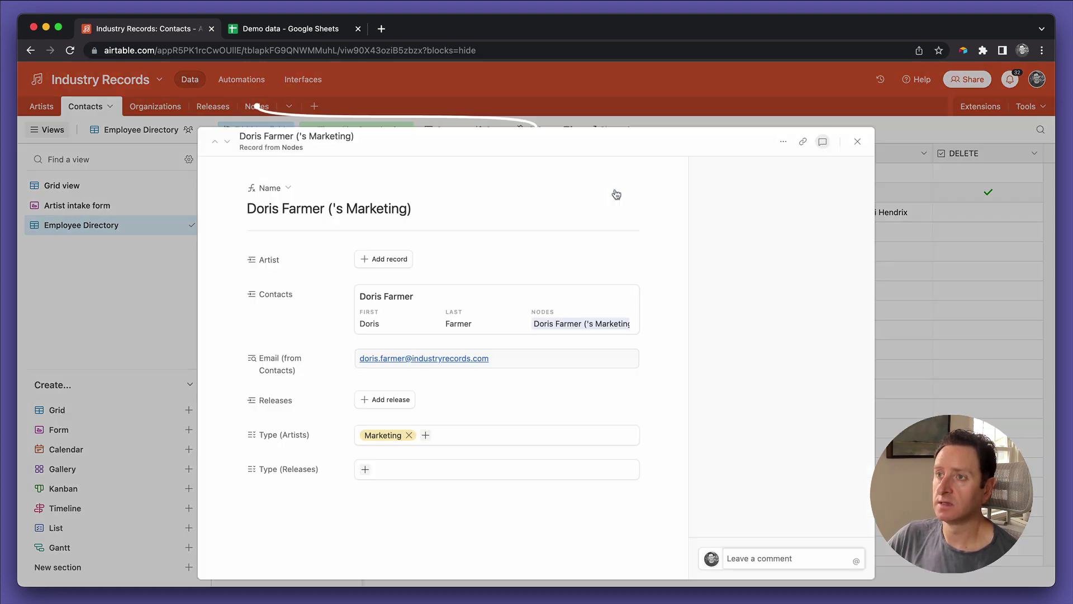
left_click(644, 442)
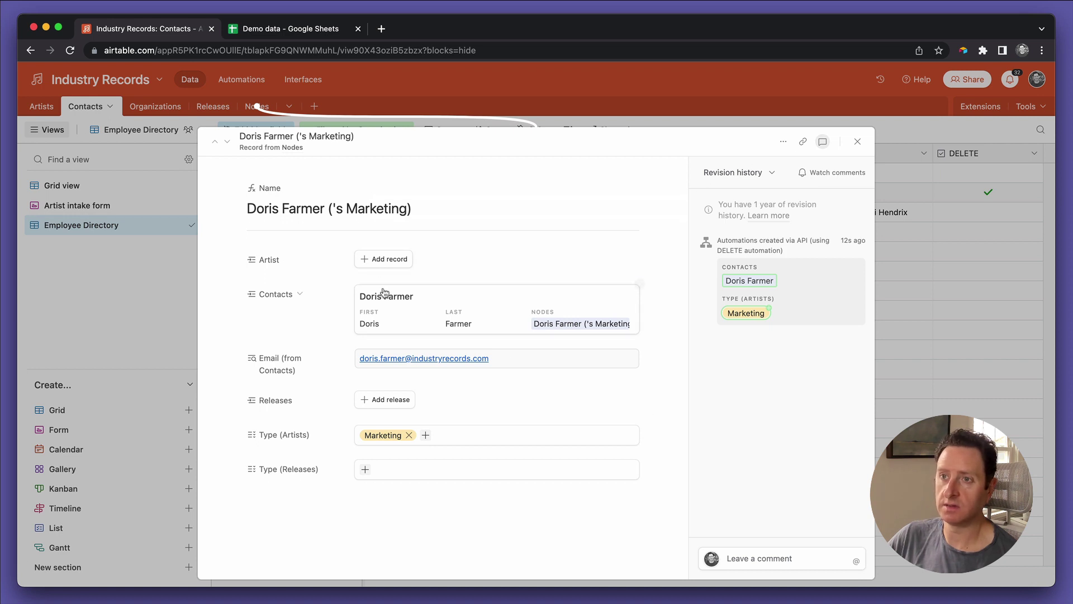
Step: Link Oasis and U2 as artists on the node and confirm Roster assignments reads Oasis, U2
left_click(385, 266)
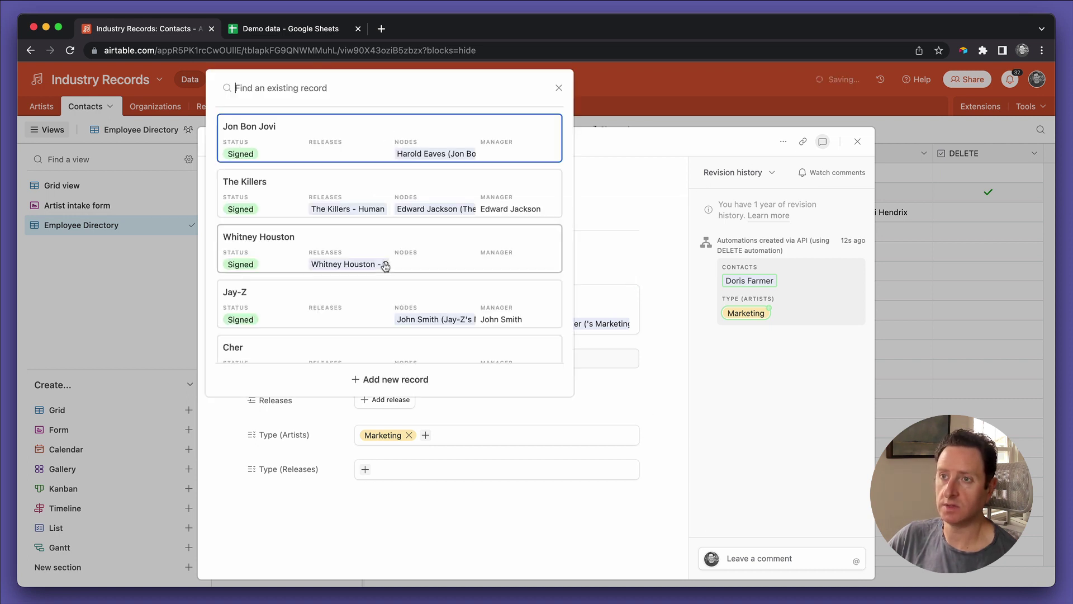
scroll(398, 280, "down", 5)
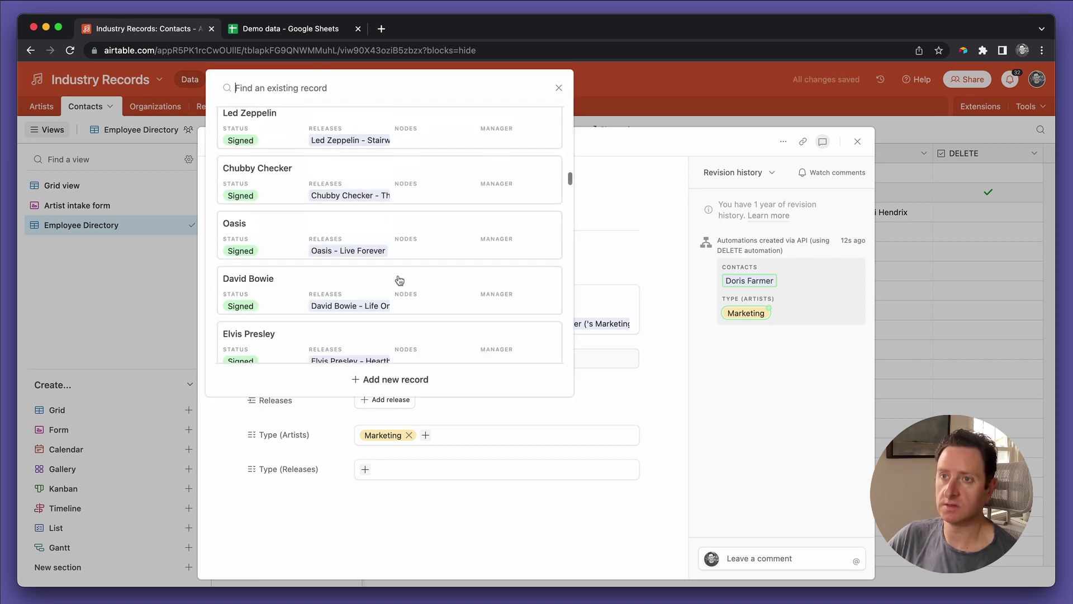
left_click(397, 229)
left_click(373, 311)
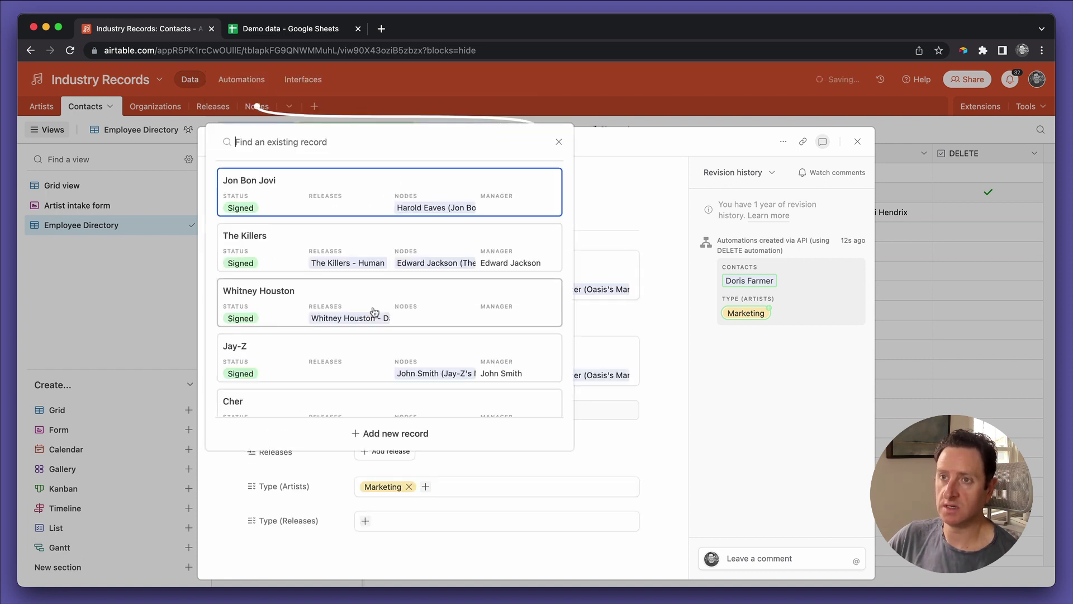
scroll(371, 280, "down", 5)
left_click(345, 224)
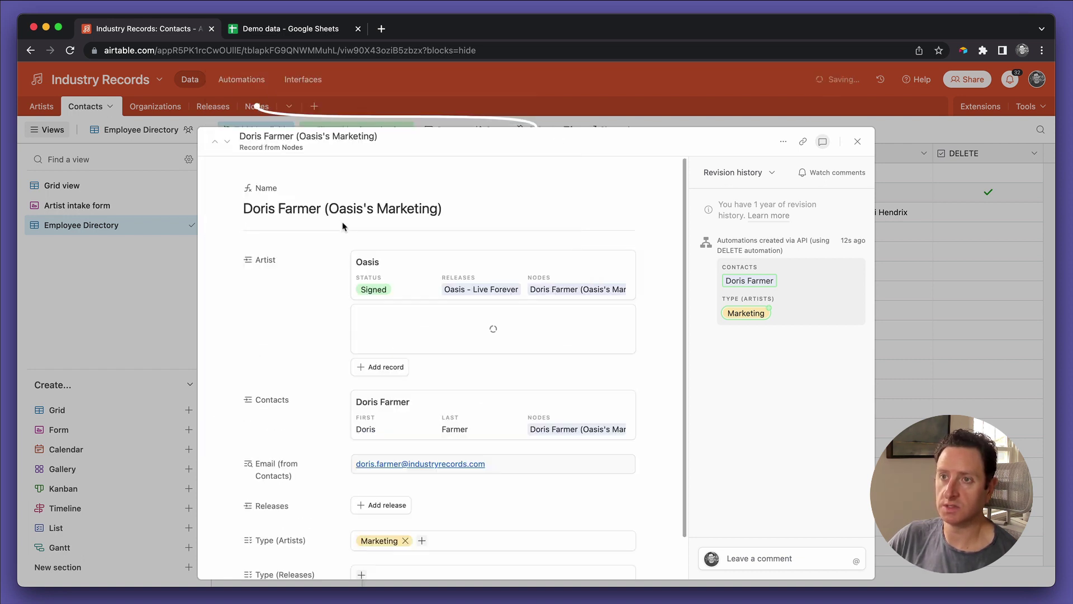
left_click(856, 141)
left_click(831, 192)
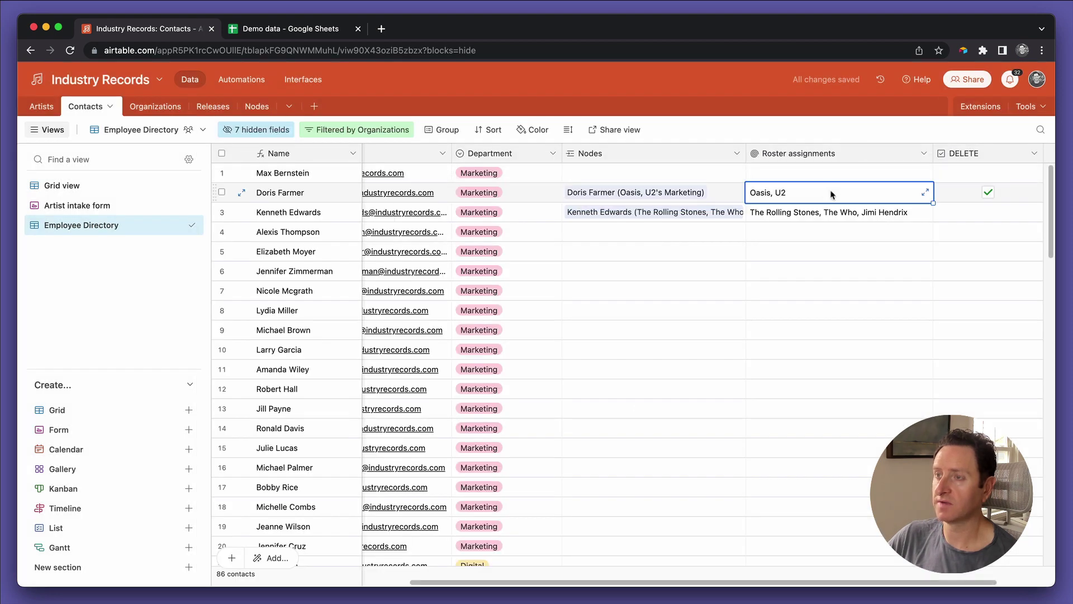
left_click(779, 212)
left_click(775, 199)
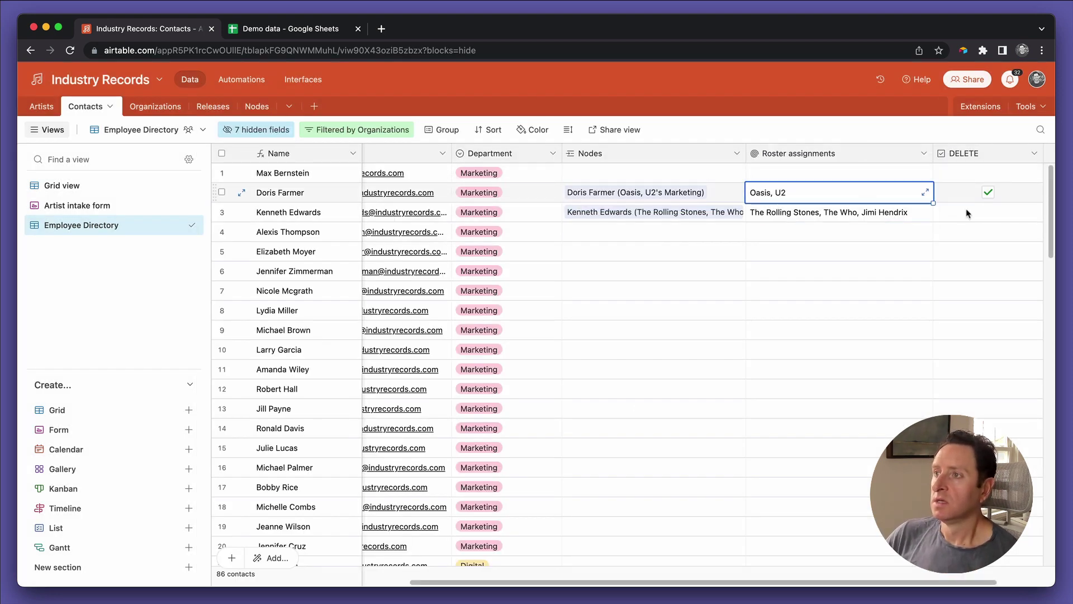
Step: Turn the DELETE automation on, then tick DELETE for the contacts in rows 1, 4 and 5
left_click(252, 82)
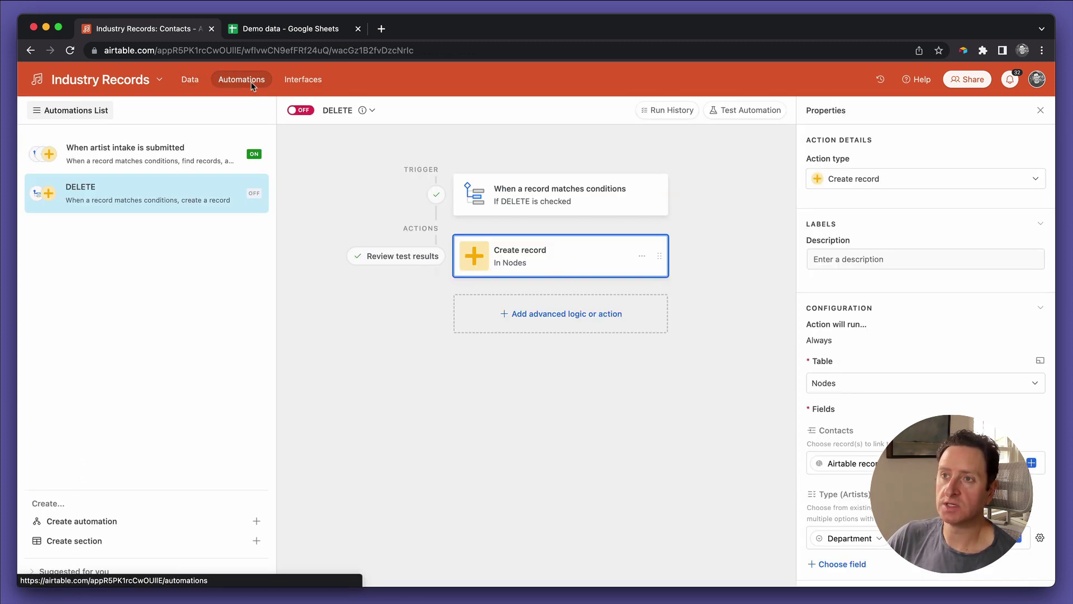
left_click(301, 111)
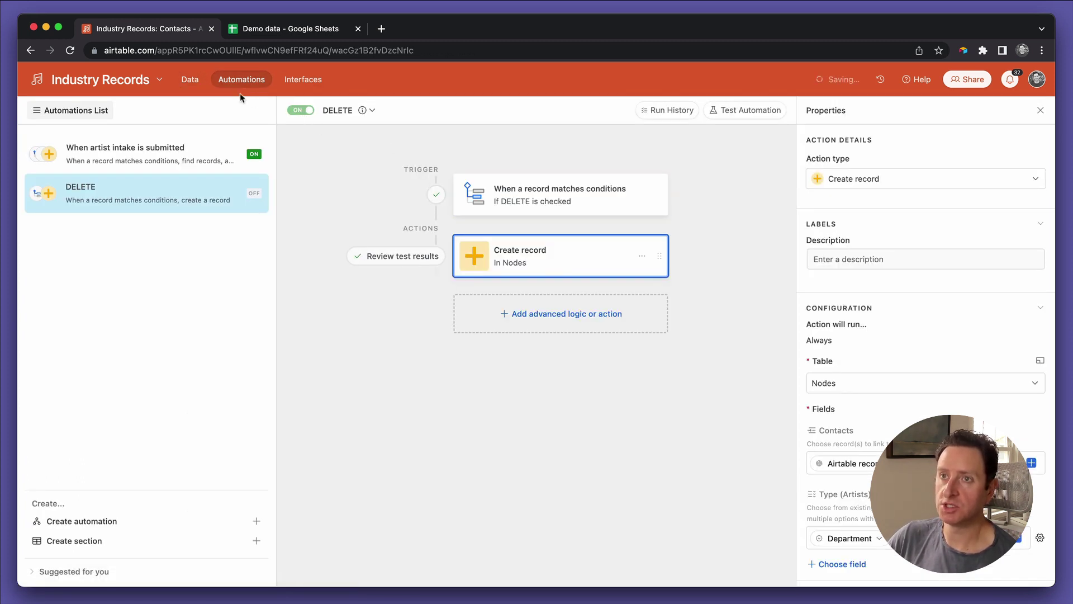
left_click(190, 78)
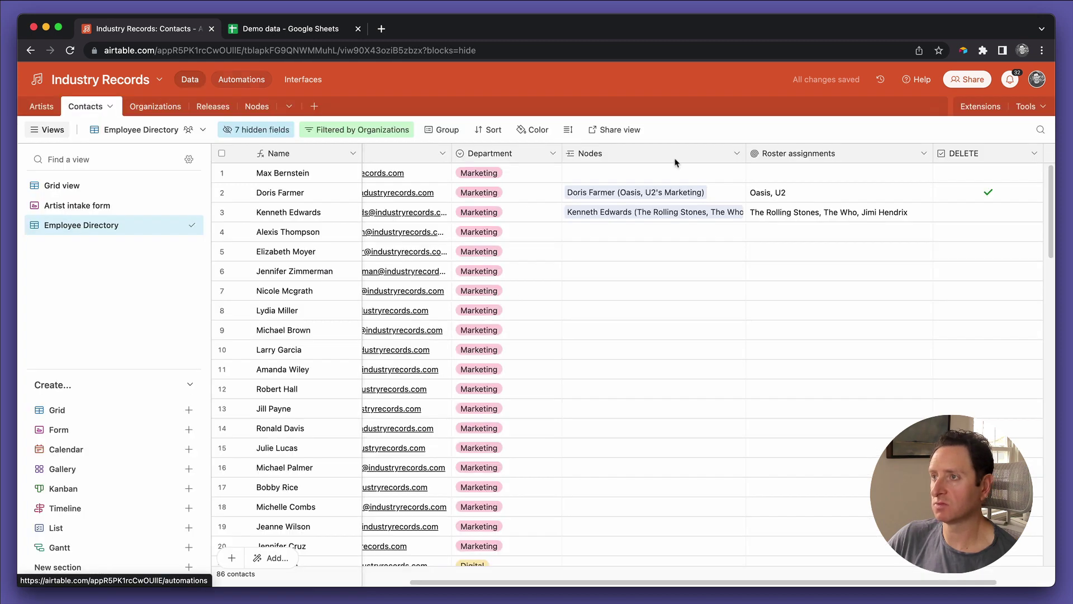
left_click(988, 174)
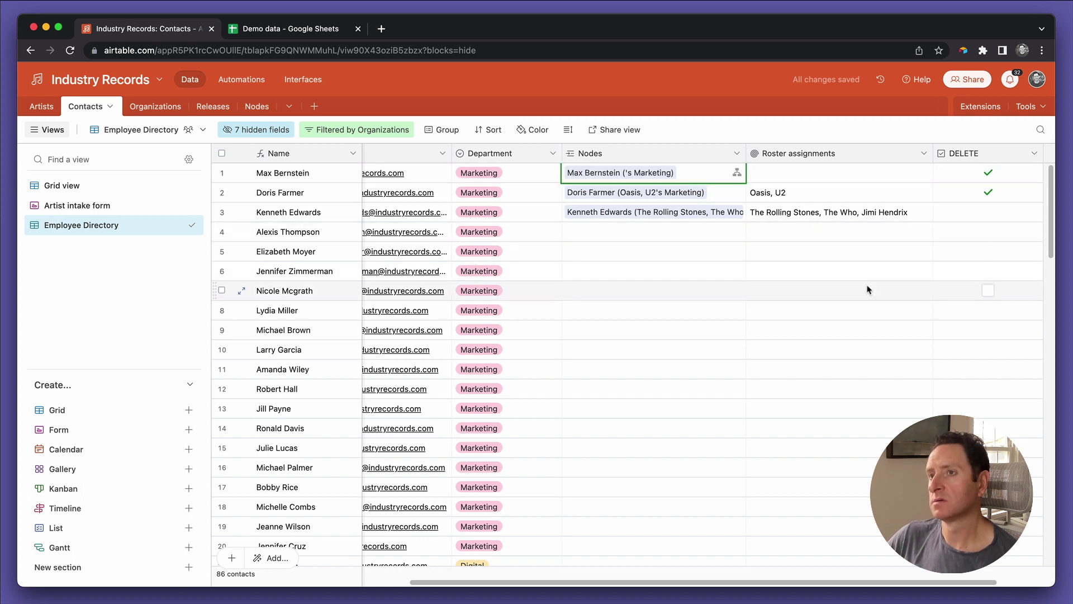
left_click(988, 231)
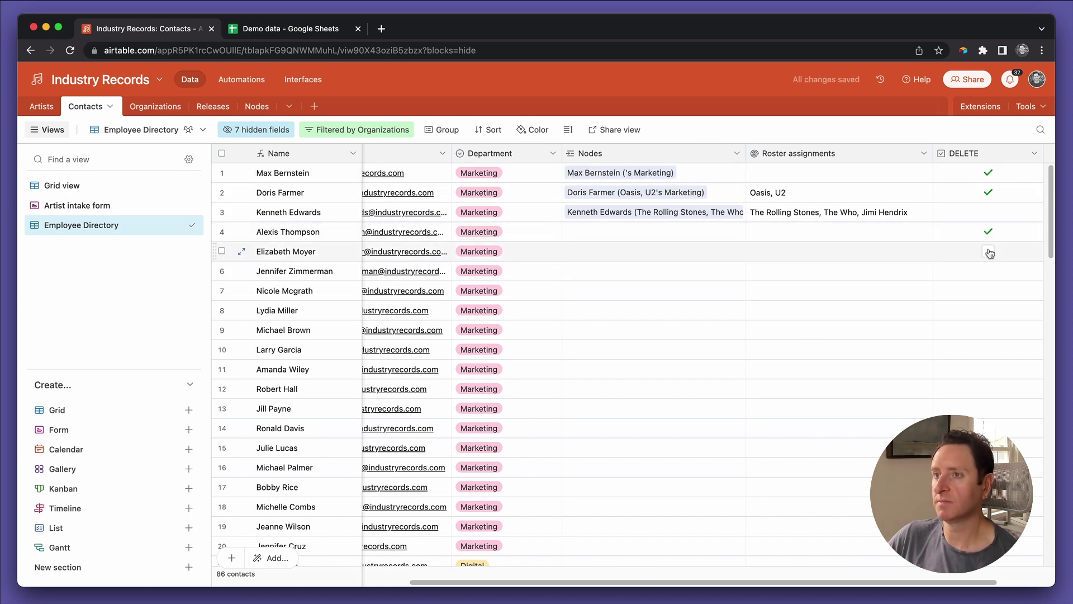
left_click(988, 251)
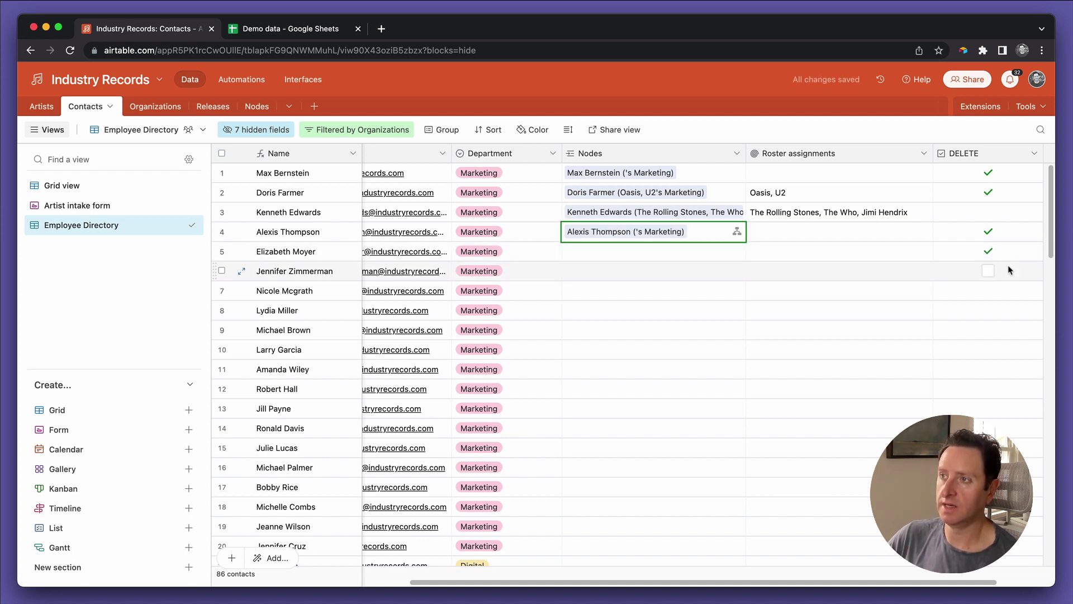
Step: Copy a checked DELETE cell and paste it into the next few DELETE cells
left_click(1010, 259)
key("ctrl+c")
key("Down")
key("shift+Down")
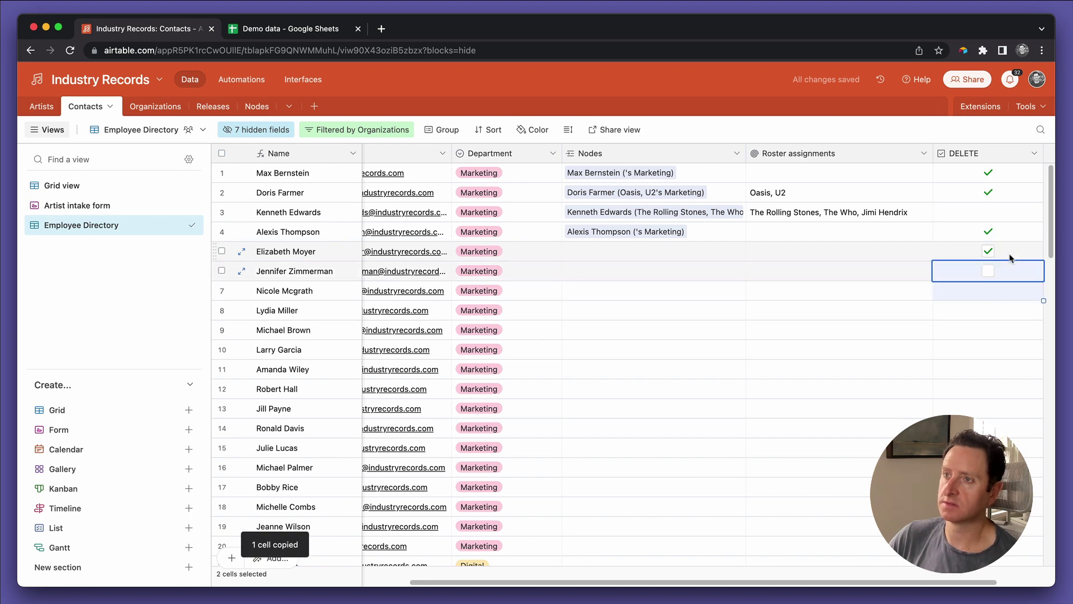
key("shift+Down")
key("shift+Down")
key("shift+Down")
key("shift+Down")
key("shift+Down")
key("shift+Down")
key("shift+Down")
key("shift+Down")
key("shift+Down")
key("shift+Down")
key("shift+Down")
key("shift+Down")
key("shift+Down")
key("shift+Down")
key("shift+Down")
key("shift+Down")
key("shift+Down")
key("shift+Down")
key("shift+Down")
key("shift+Down")
key("ctrl+v")
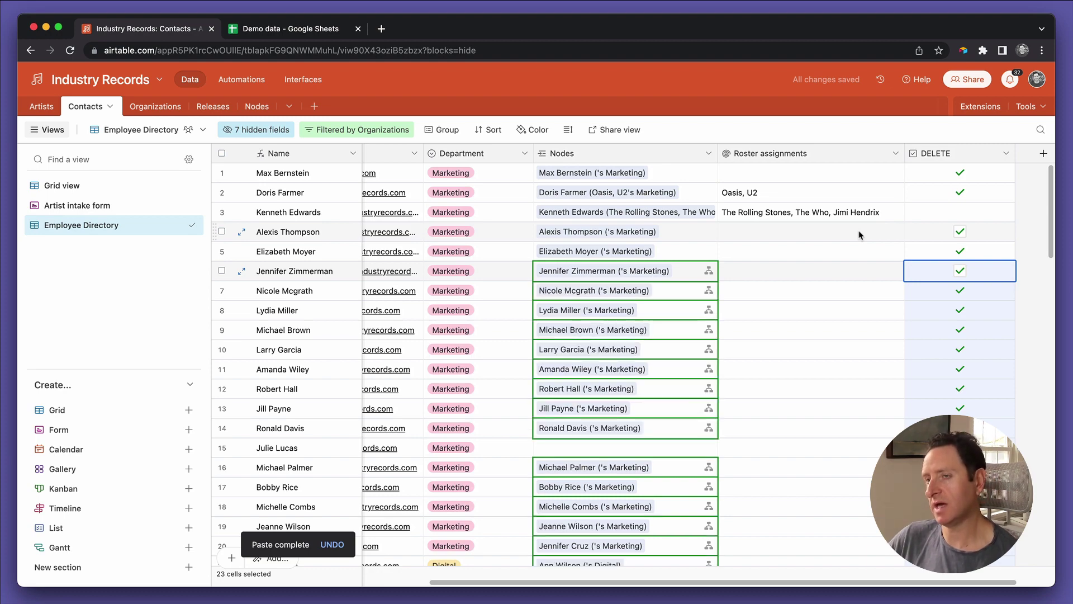
scroll(859, 235, "down", 10)
scroll(859, 235, "up", 3)
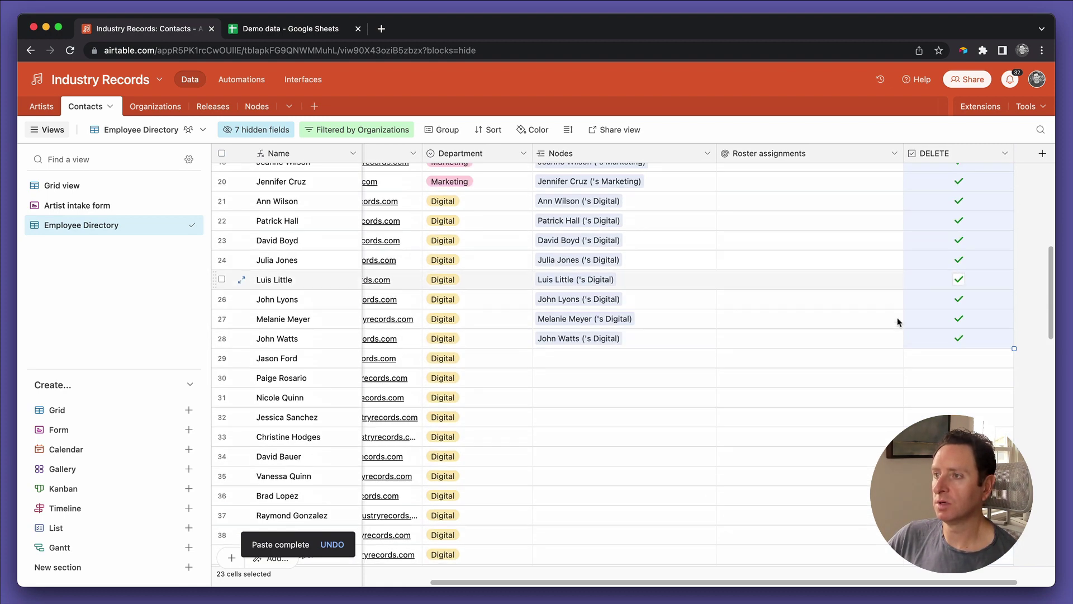
Step: Paste checked DELETE from row 29 to the last contact and review the filled Nodes cells
left_click(946, 358)
key("super+shift+Down")
key("super+v")
scroll(710, 344, "up", 10)
scroll(711, 345, "up", 7)
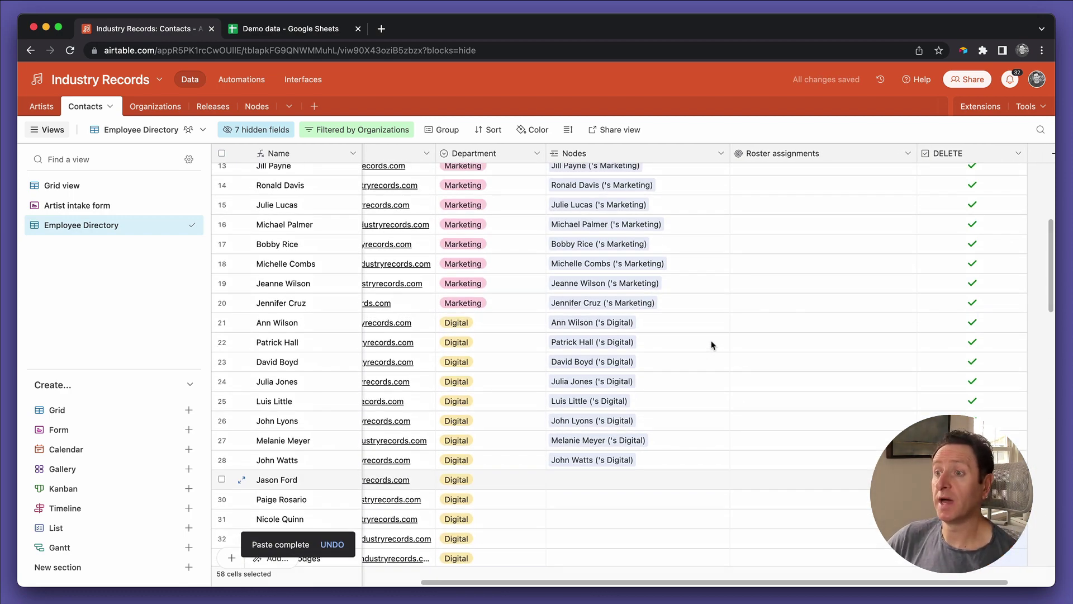
scroll(712, 345, "up", 4)
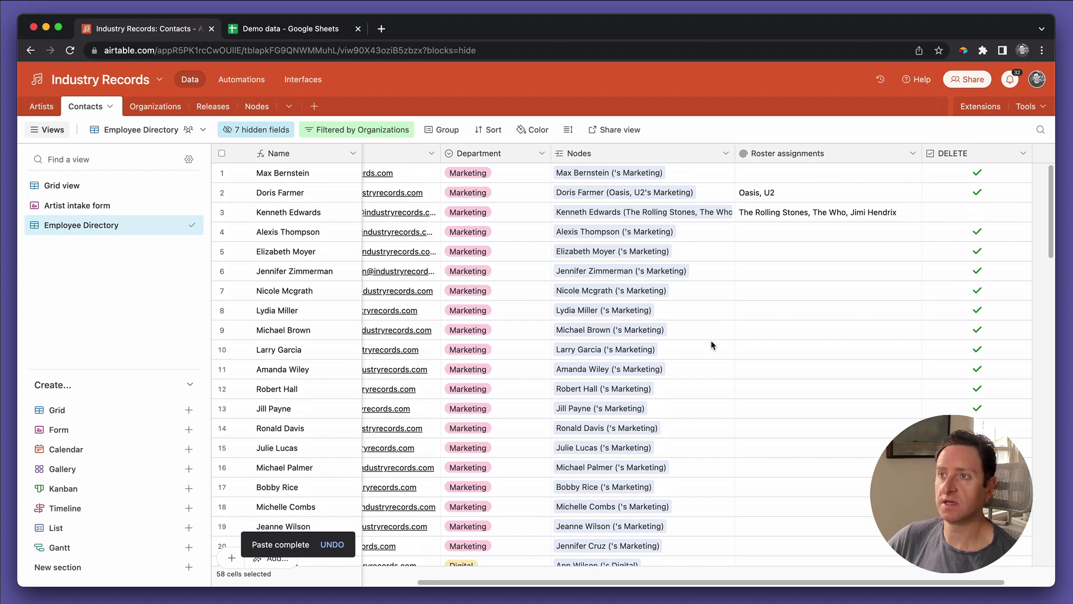
scroll(711, 345, "down", 8)
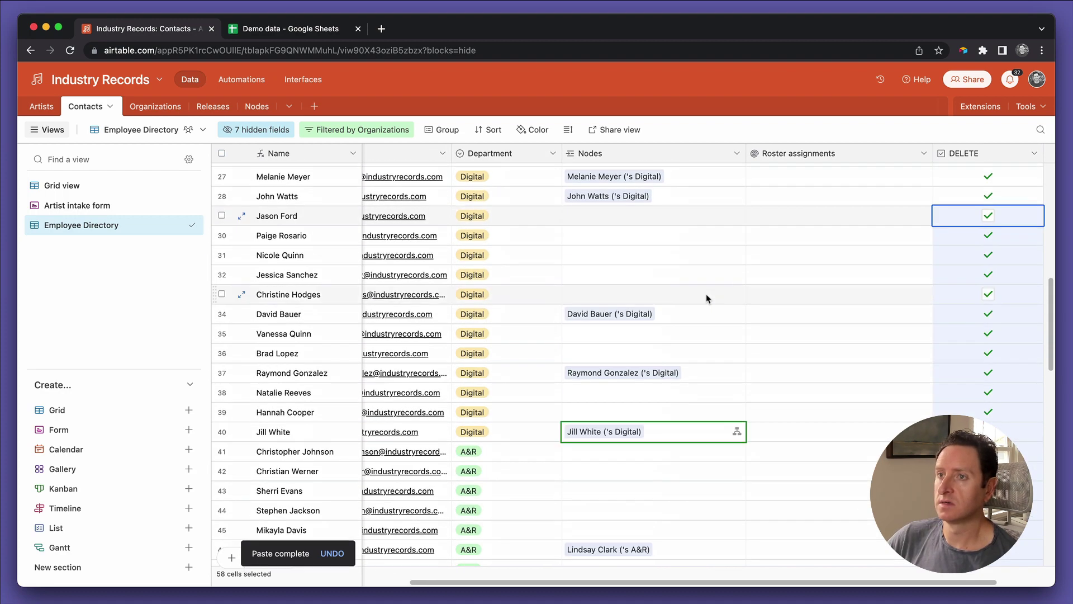
scroll(706, 299, "up", 4)
scroll(707, 299, "down", 5)
scroll(707, 298, "up", 2)
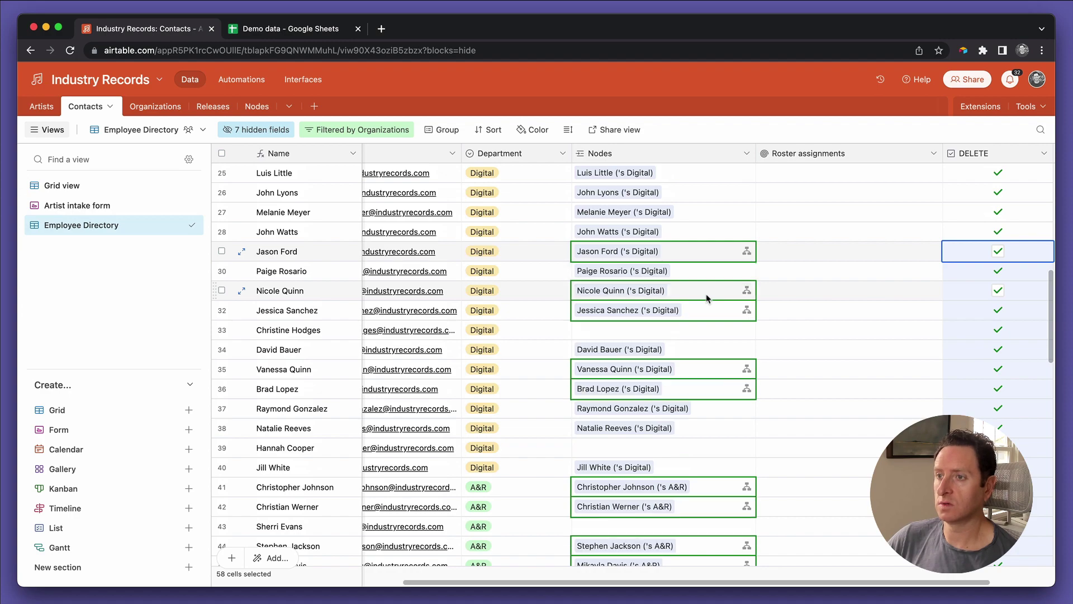
scroll(707, 298, "down", 7)
scroll(706, 298, "left", 2)
scroll(706, 299, "down", 6)
scroll(706, 299, "up", 20)
scroll(706, 298, "right", 1)
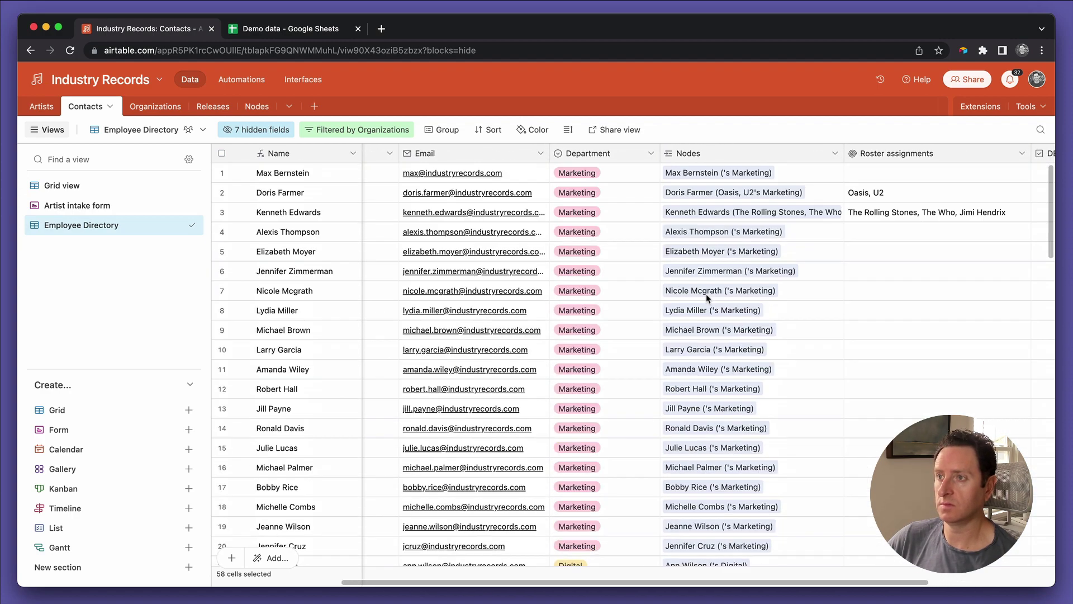
scroll(706, 299, "right", 1)
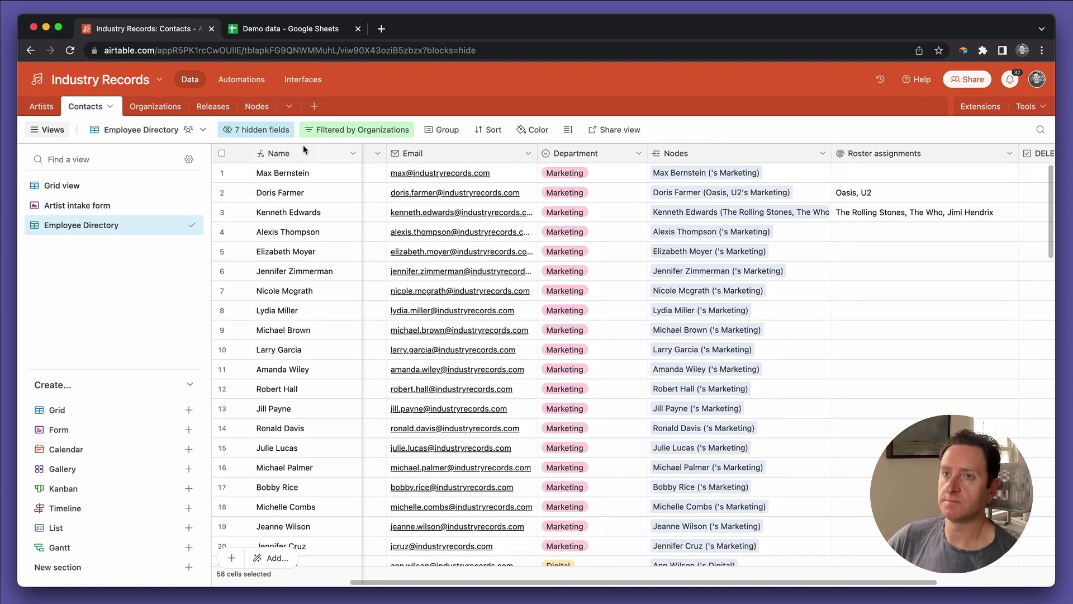
Step: Edit the Industry Records interface and duplicate its Releases page
left_click(303, 81)
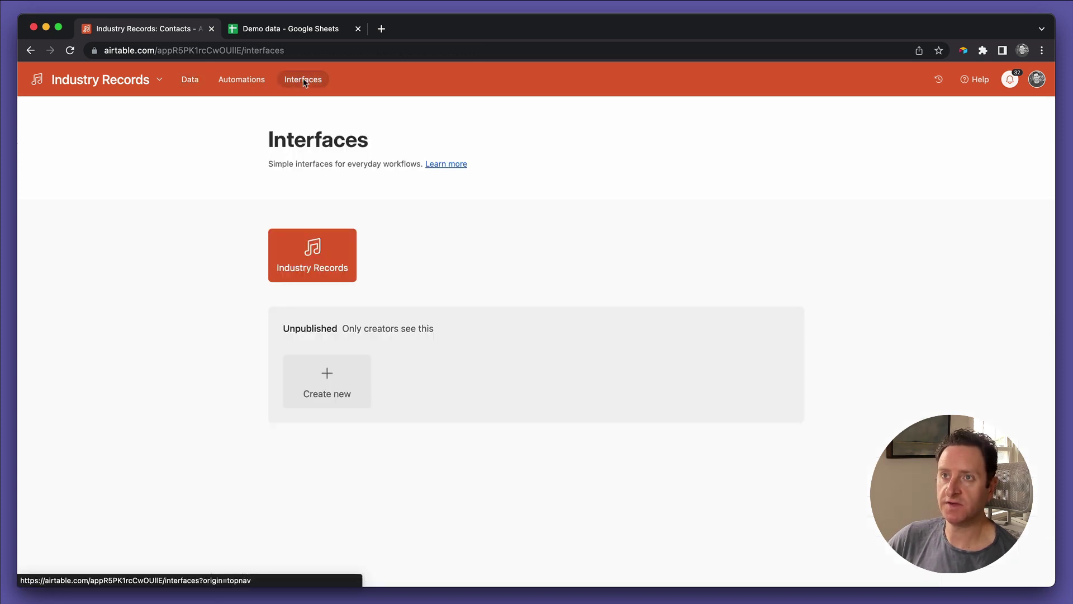
left_click(298, 252)
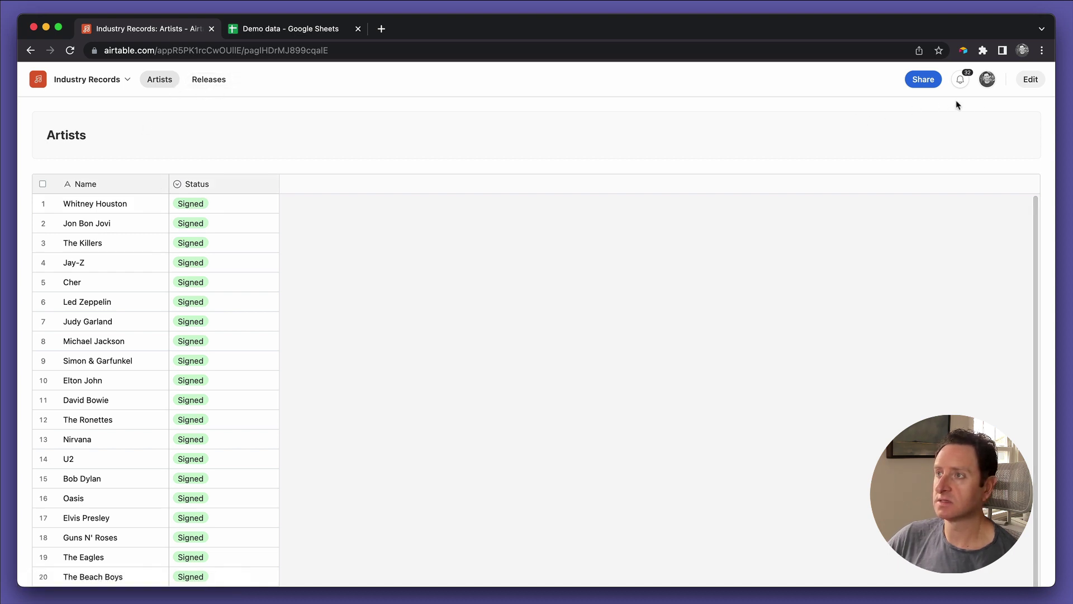
left_click(1033, 85)
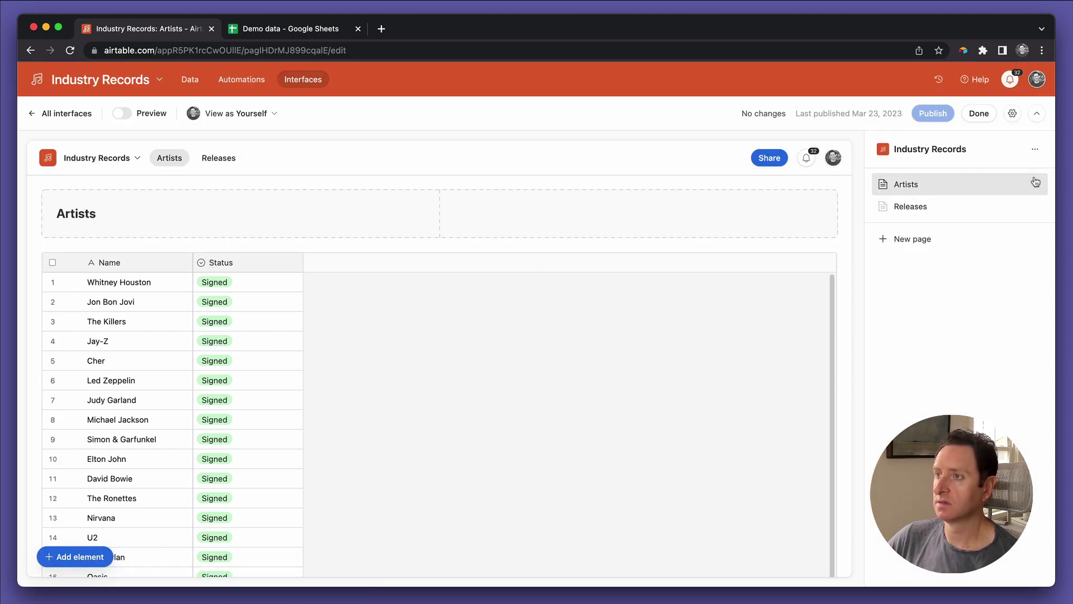
left_click(1037, 207)
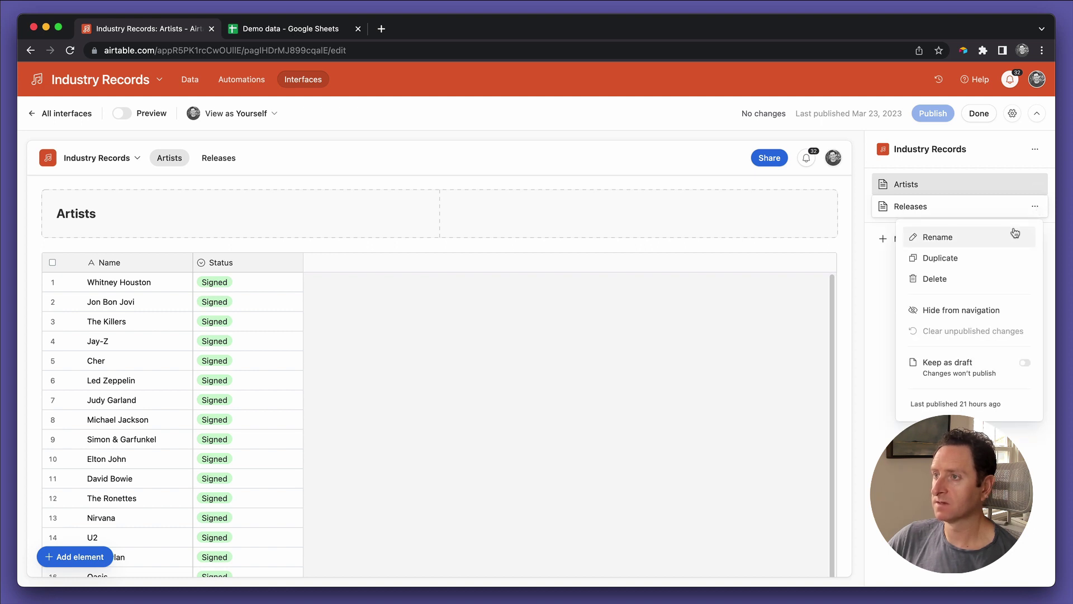
left_click(988, 257)
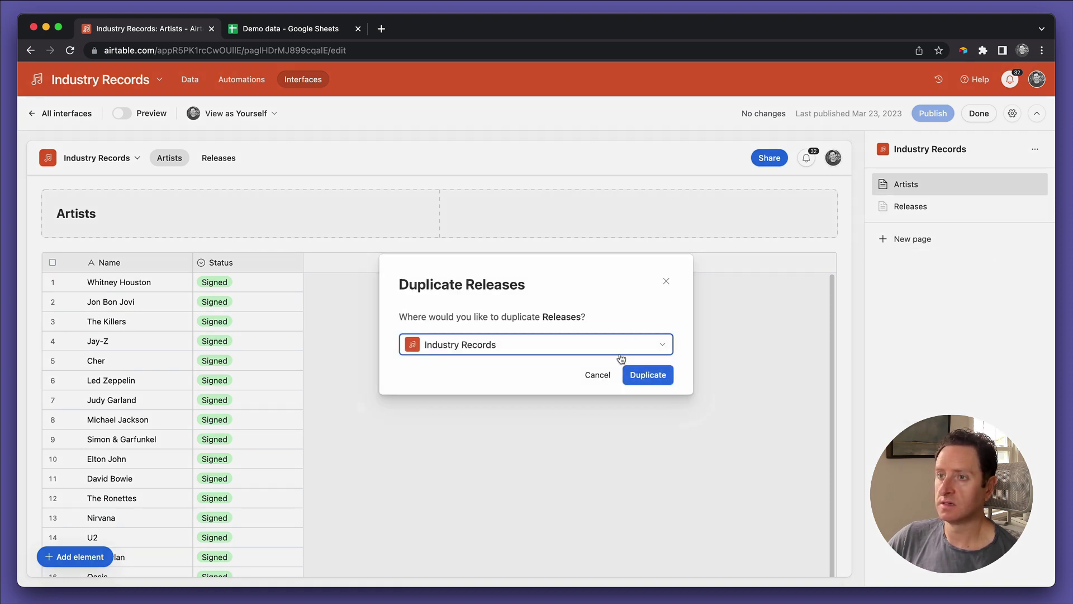
left_click(649, 374)
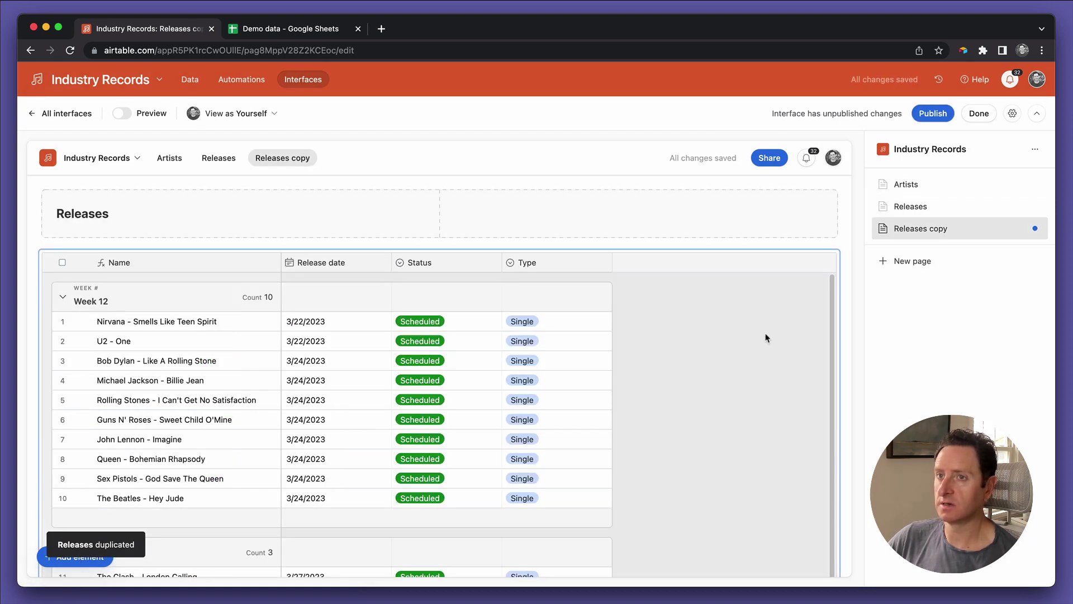
Step: Rename the copied page's heading and the page itself to Employee Directory
left_click(83, 214)
double_click(83, 214)
type("E")
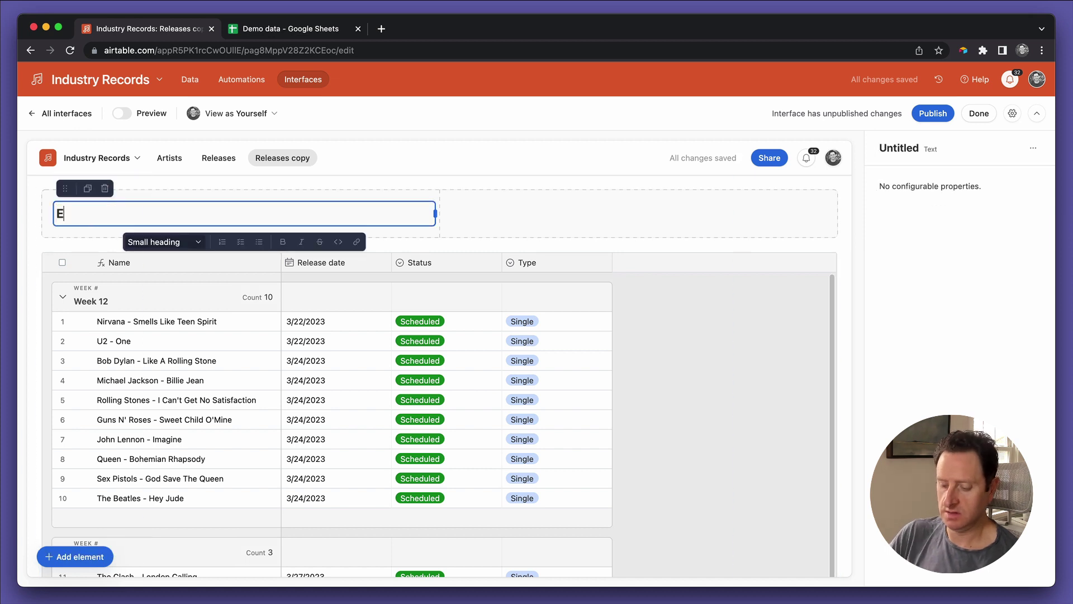
type("mpl")
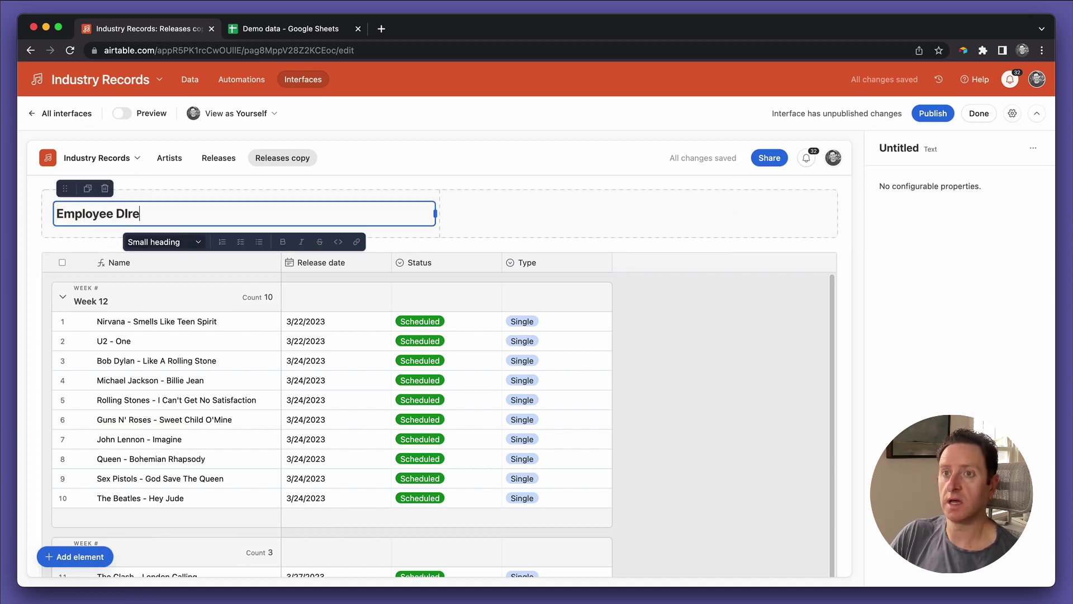
type("oyee DIre")
key("BackSpace")
key("BackSpace")
type("irectory")
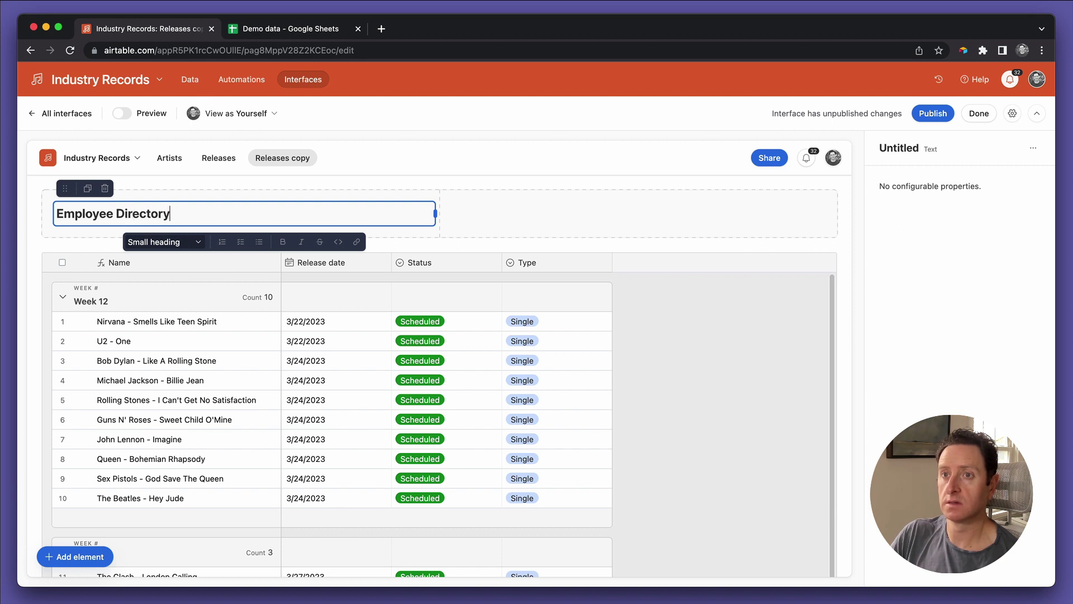
key("super+a")
key("super+c")
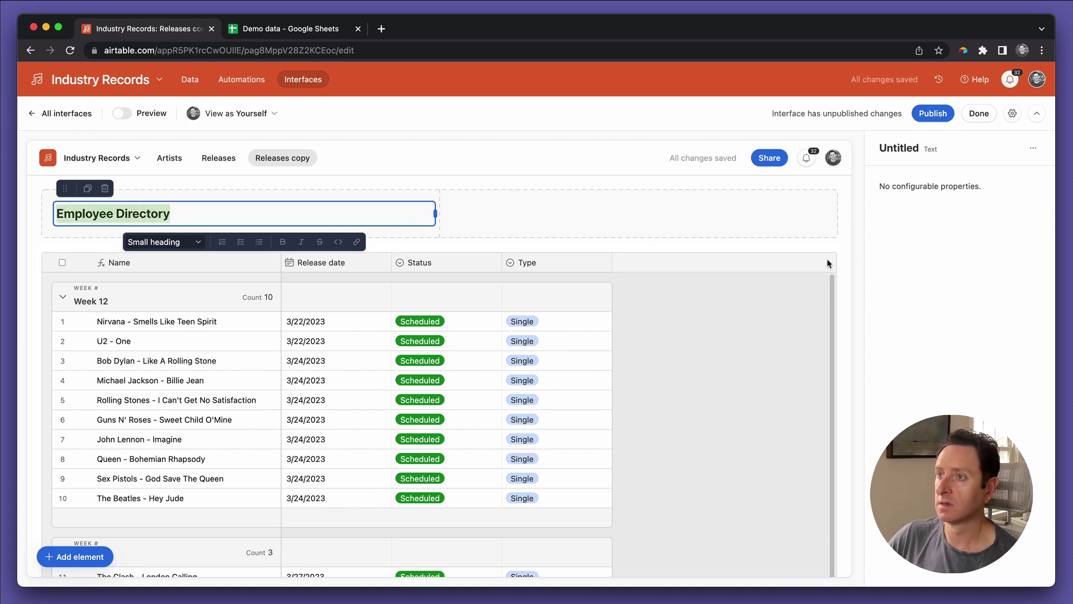
left_click(429, 151)
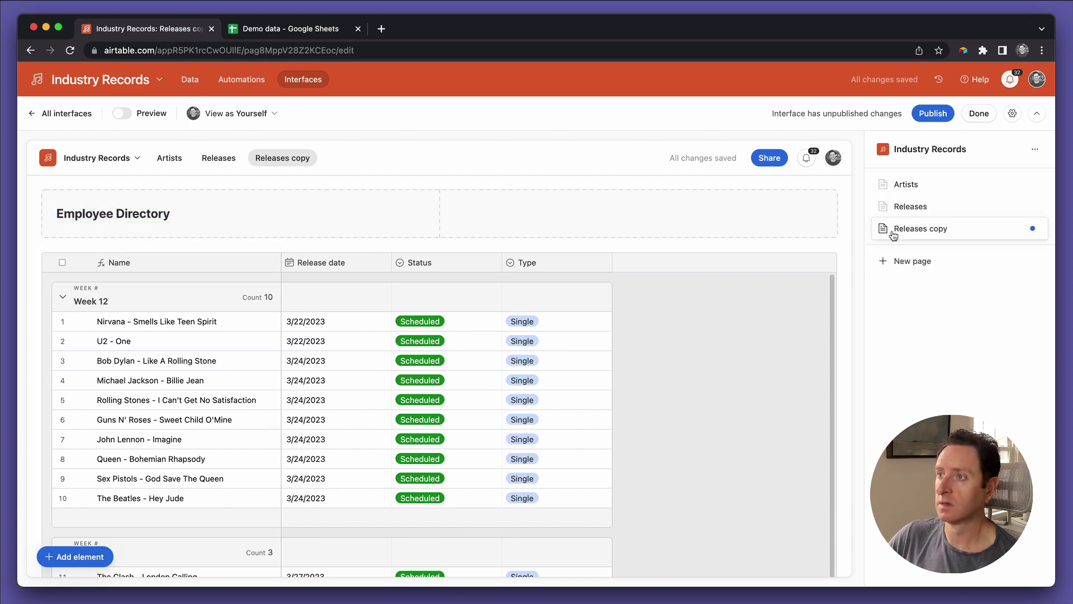
double_click(917, 229)
key("super+v")
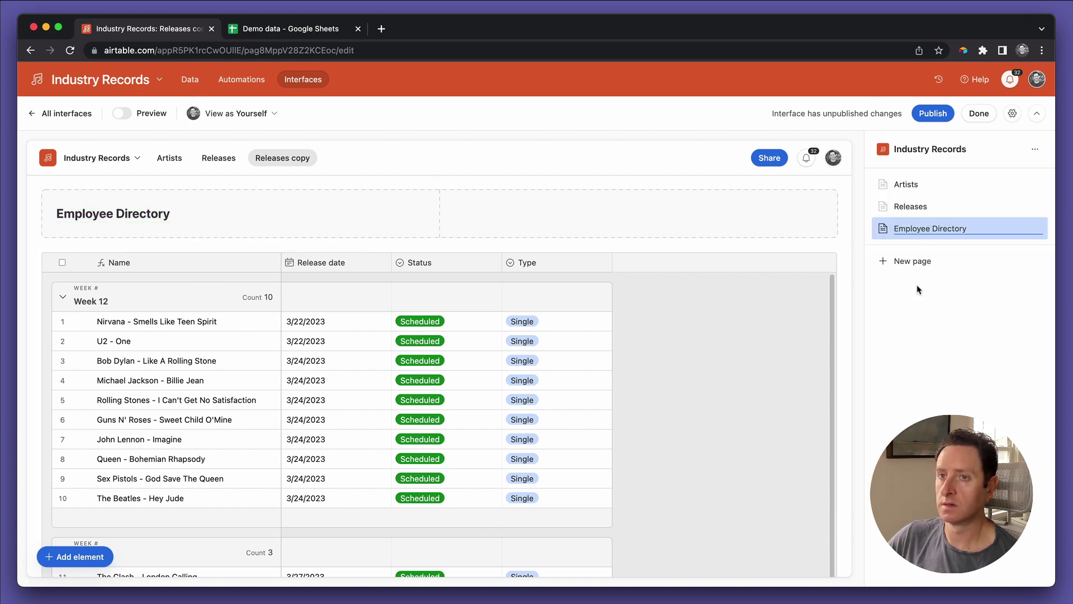
key("Return")
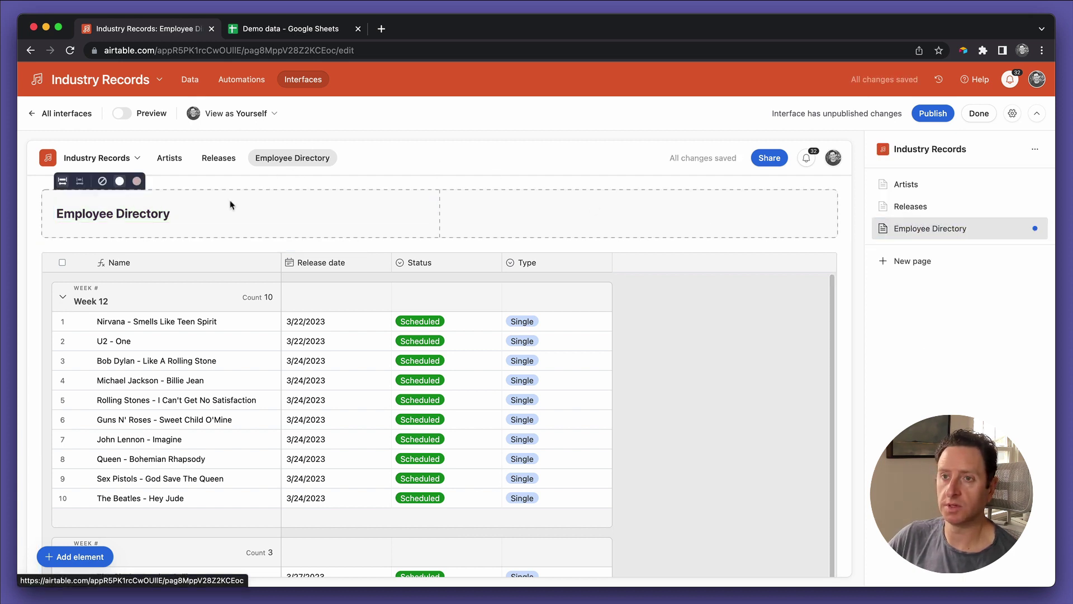
Step: Set the page's table element to show Contacts records
left_click(752, 331)
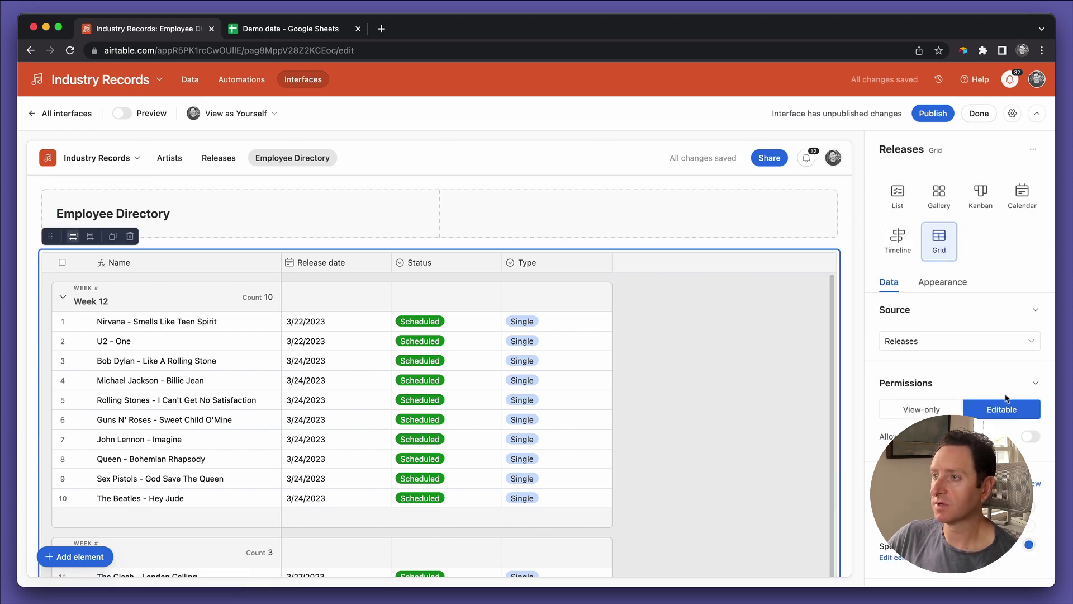
left_click(949, 340)
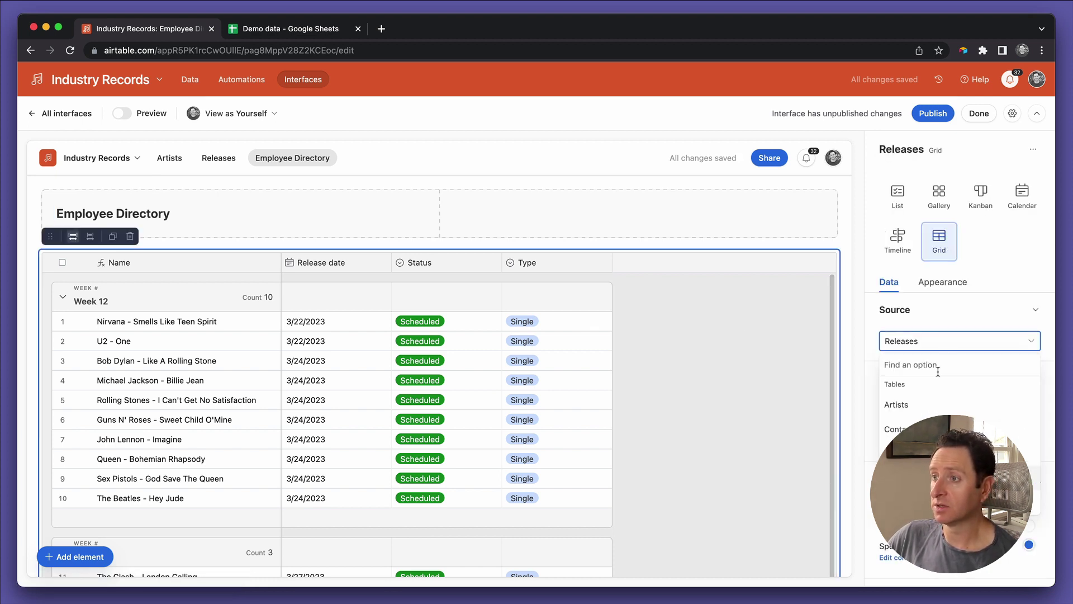
left_click(912, 427)
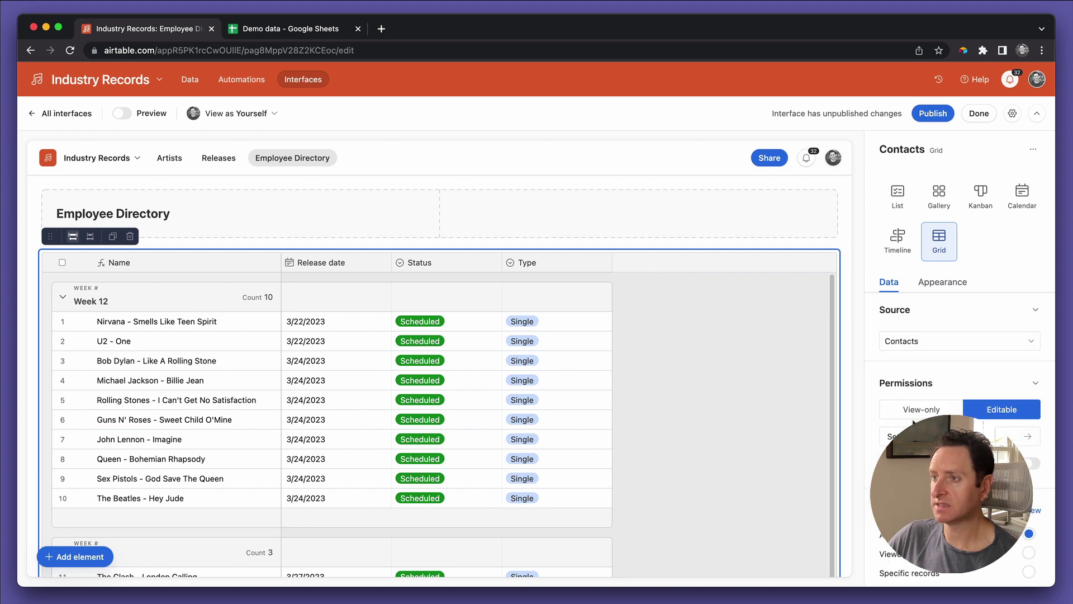
scroll(950, 425, "down", 2)
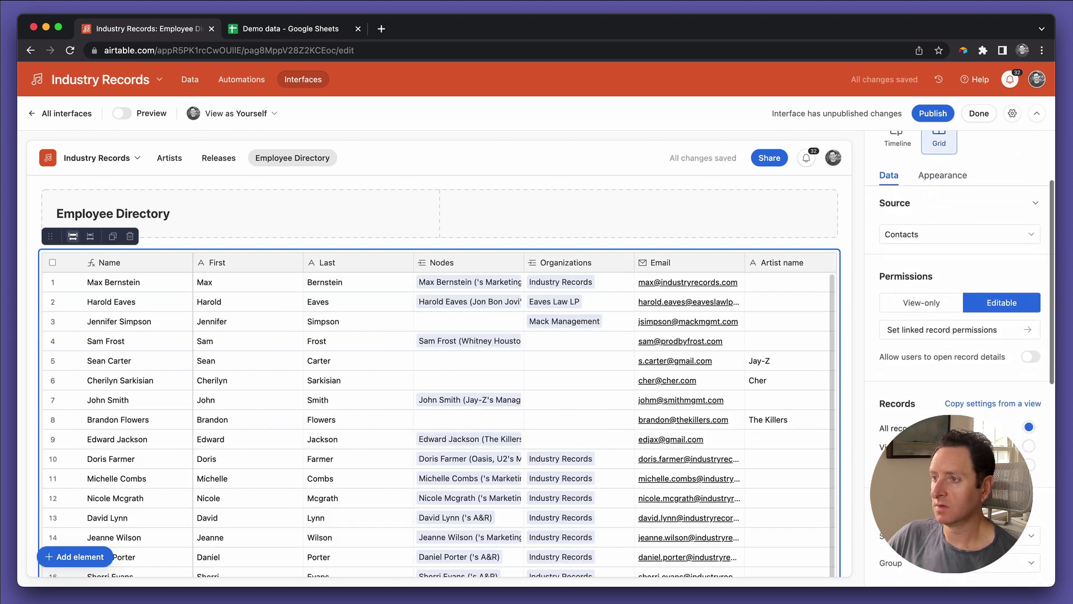
Step: Add a record filter so only contacts whose Organizations include Industry Records appear
left_click(1028, 464)
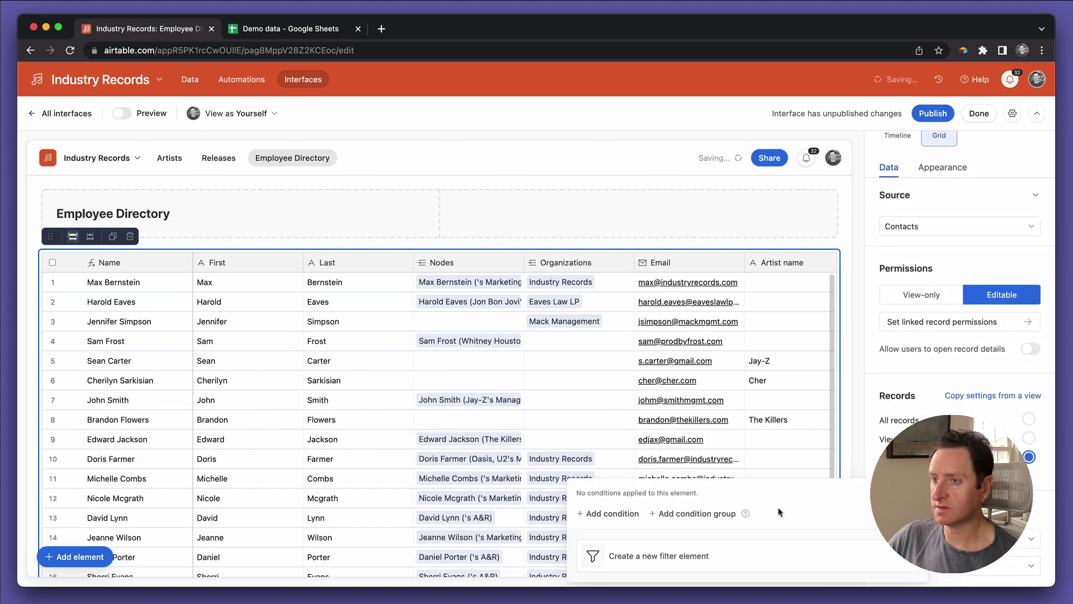
left_click(635, 513)
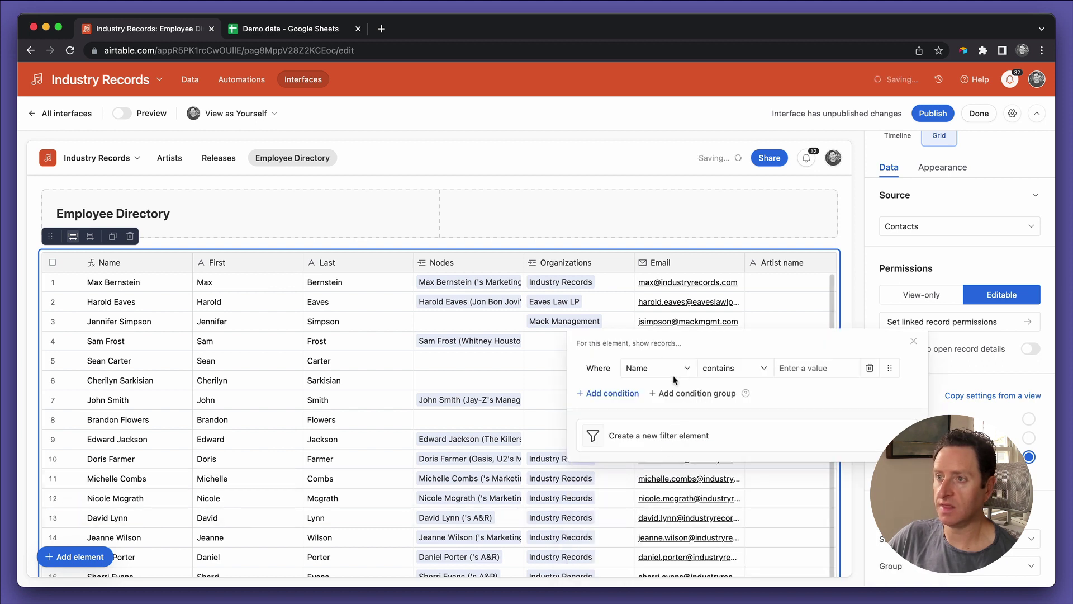
left_click(674, 369)
left_click(660, 491)
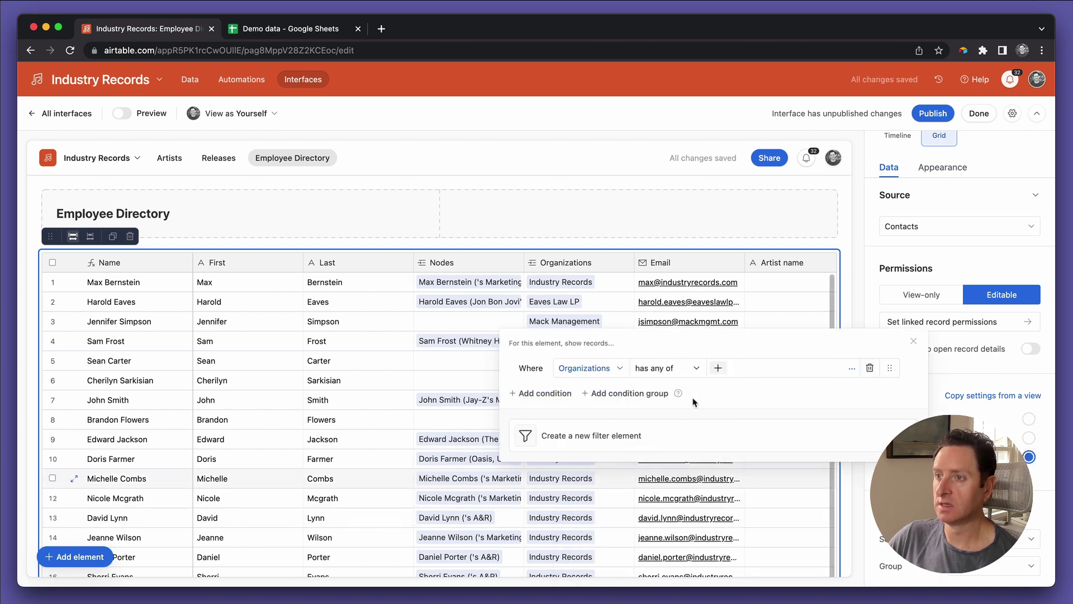
left_click(718, 367)
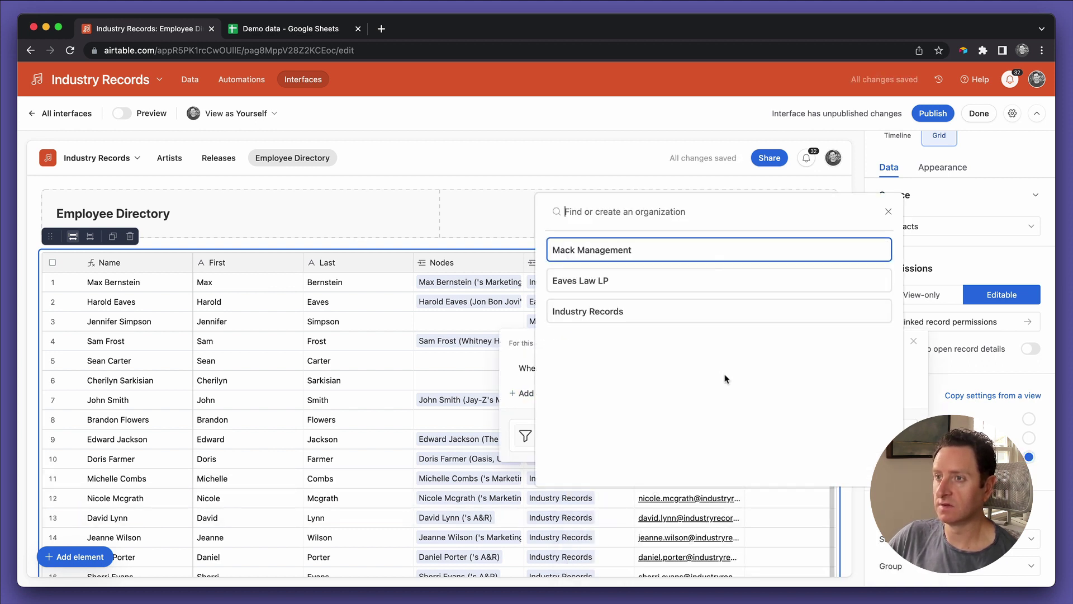
left_click(673, 321)
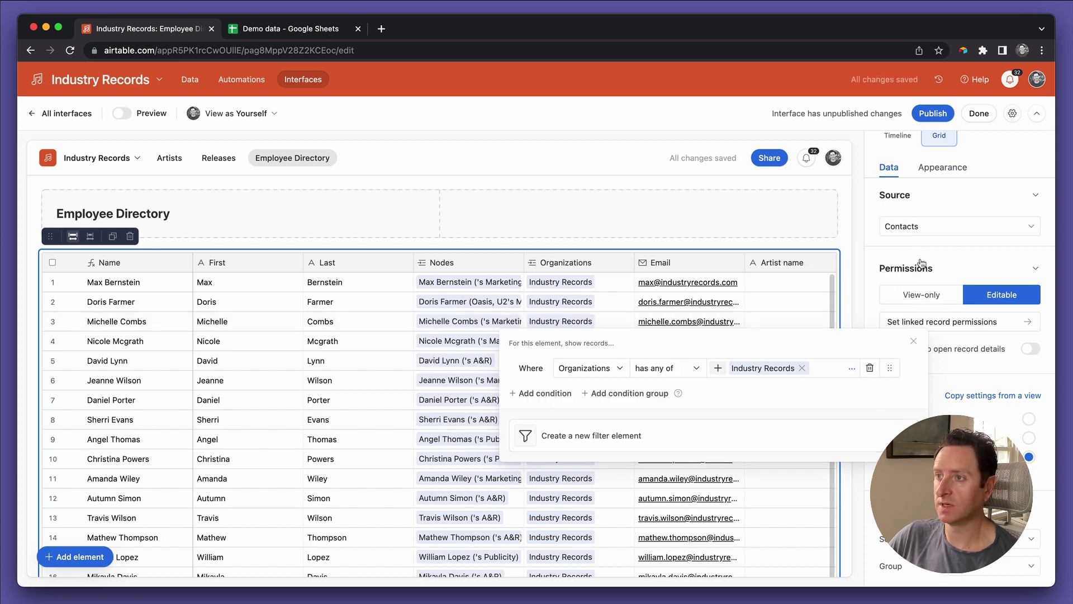
left_click(875, 246)
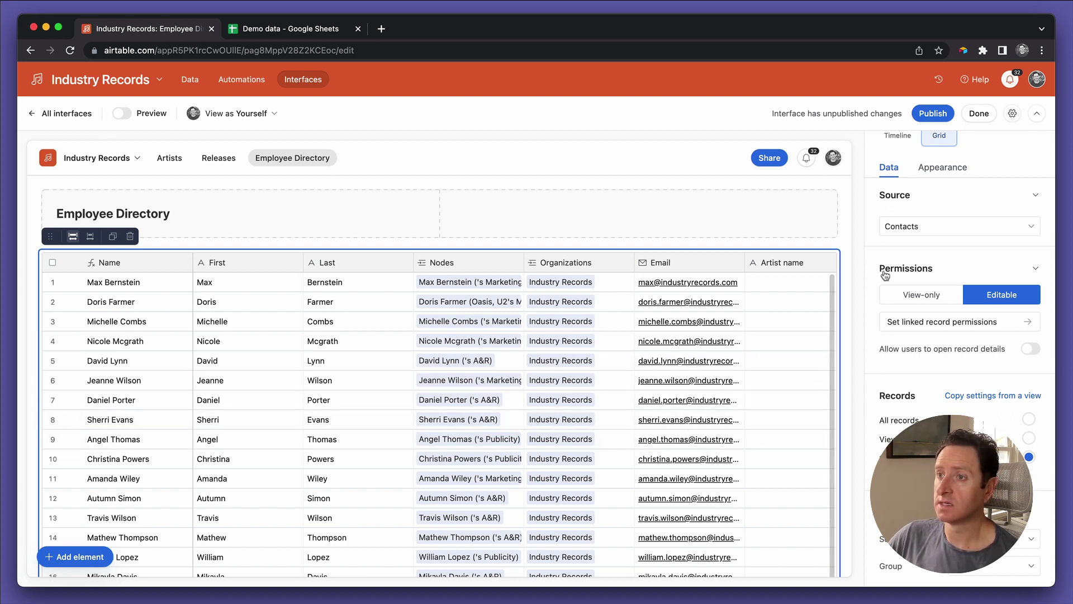
Step: Copy the Employee Directory view's settings into the grid, adding Email, Department and Nodes columns
scroll(915, 388, "down", 5)
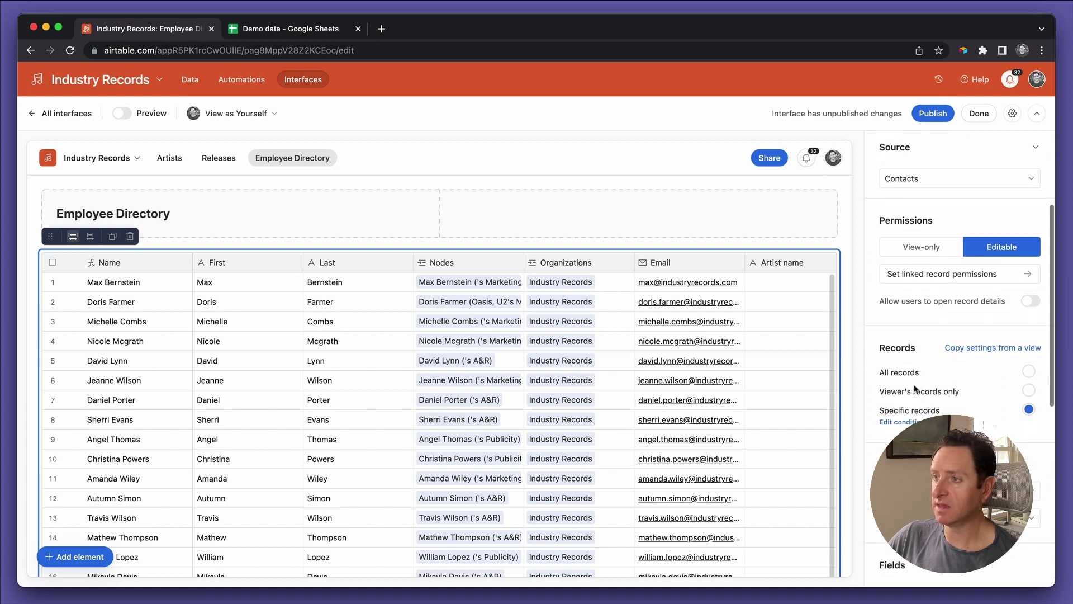
scroll(959, 358, "up", 2)
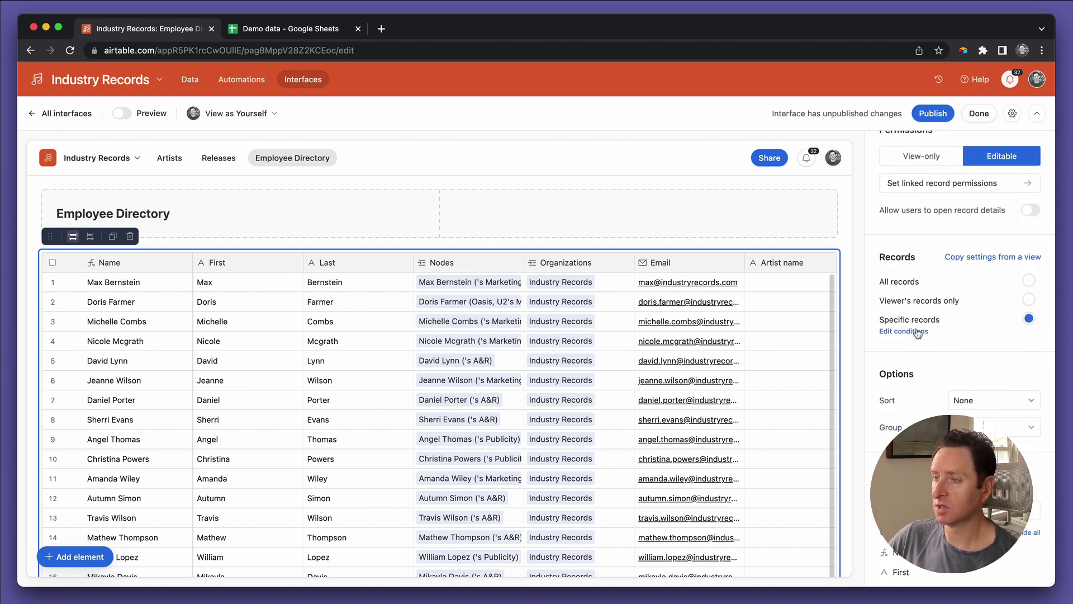
scroll(960, 336, "up", 1)
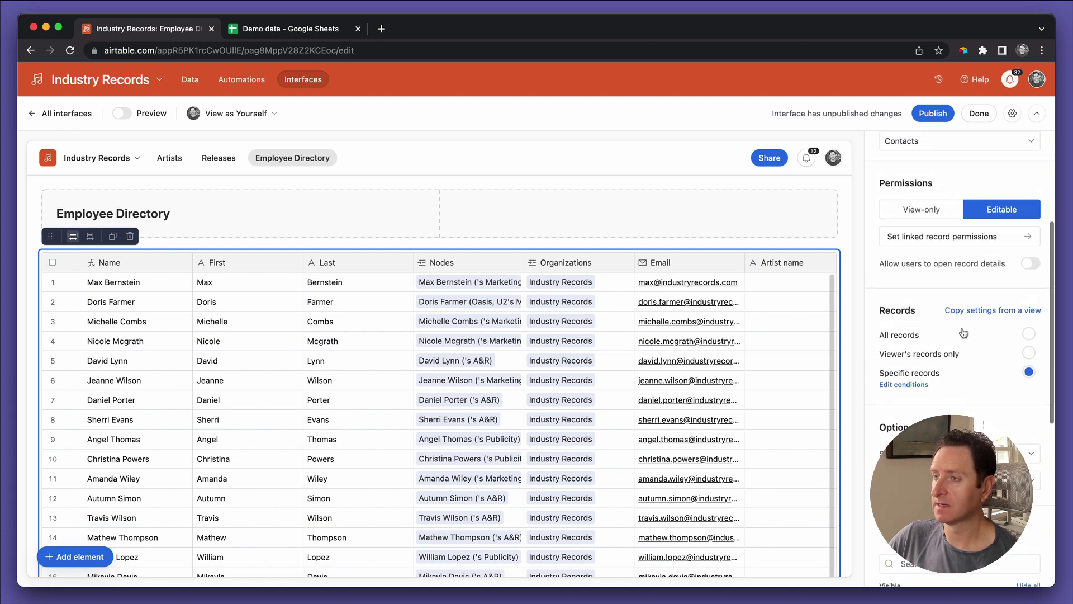
left_click(966, 314)
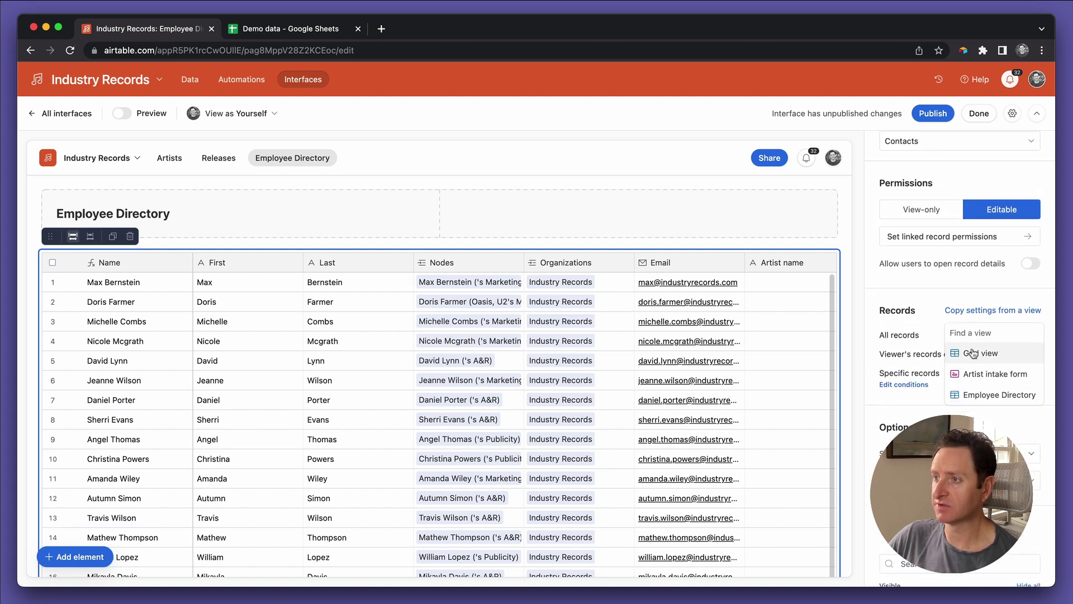
left_click(973, 391)
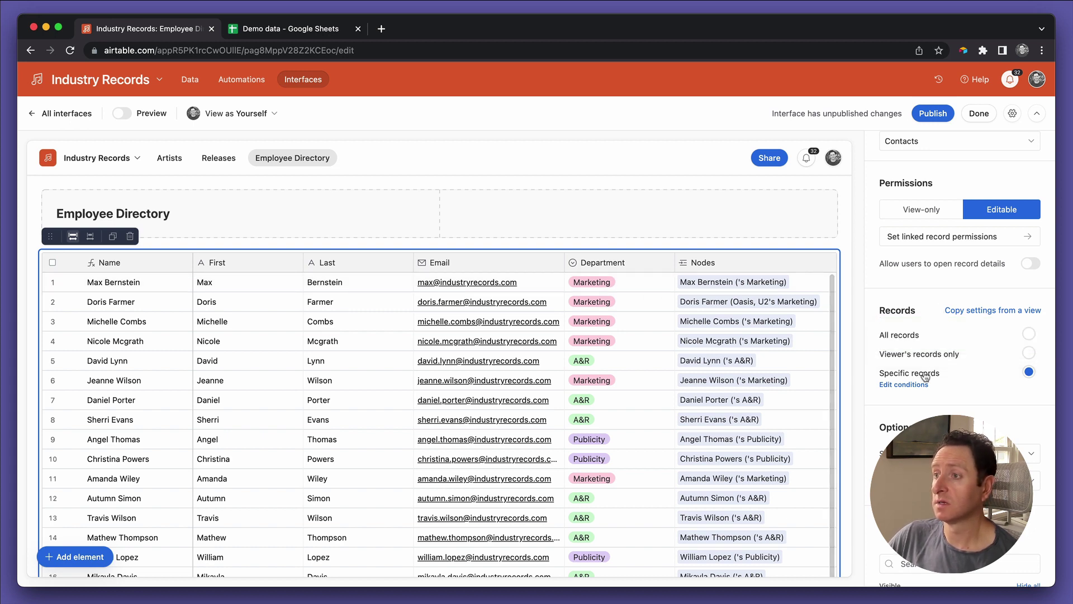
scroll(914, 388, "down", 5)
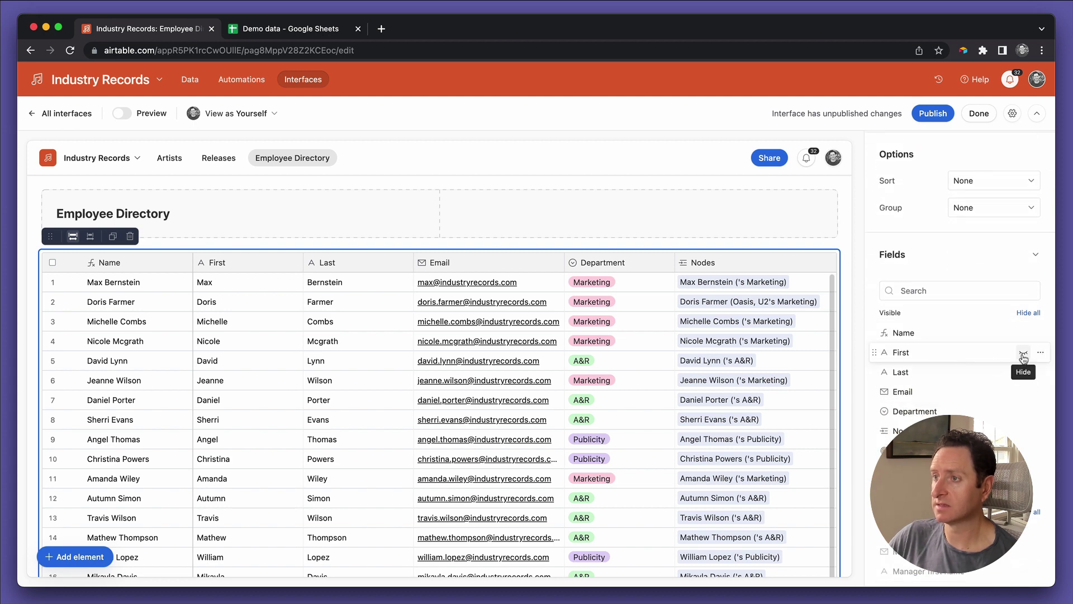
Step: Hide the First, Last, Nodes and DELETE fields from the grid
left_click(1023, 356)
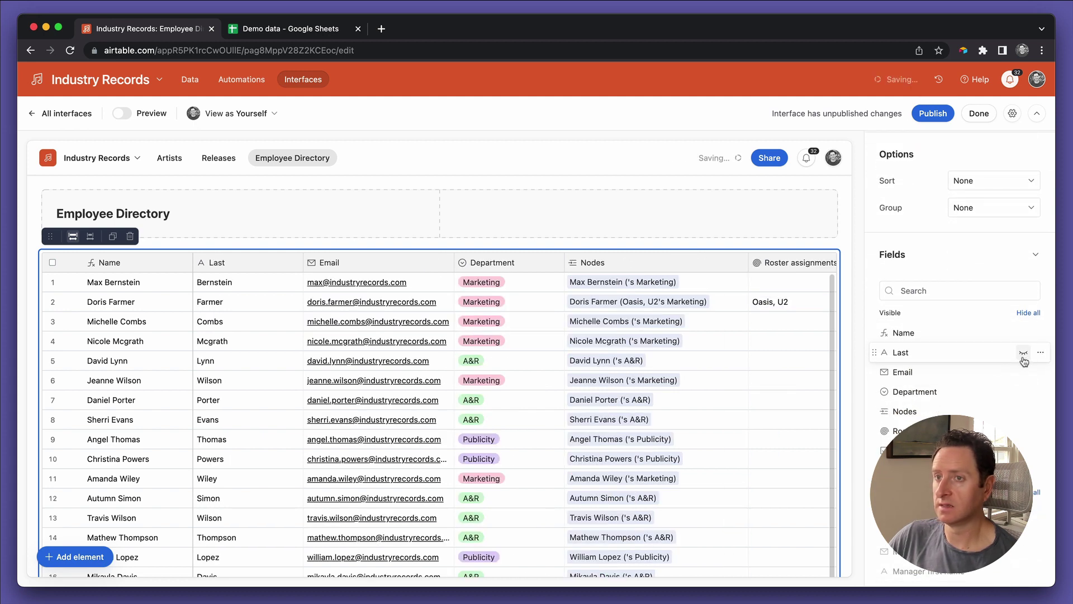
left_click(1023, 356)
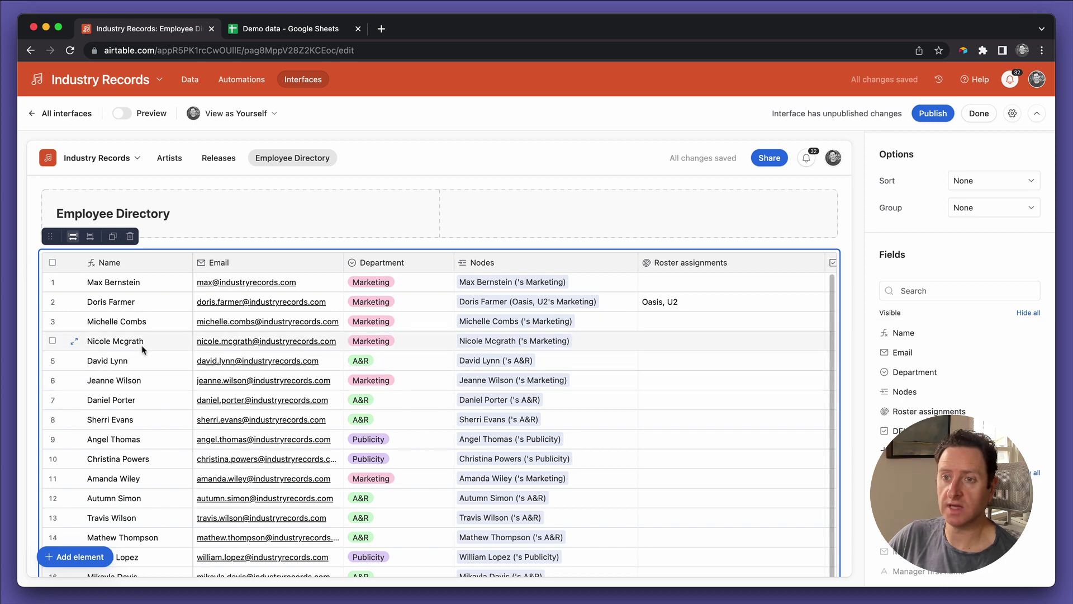
scroll(681, 305, "right", 3)
scroll(743, 318, "left", 3)
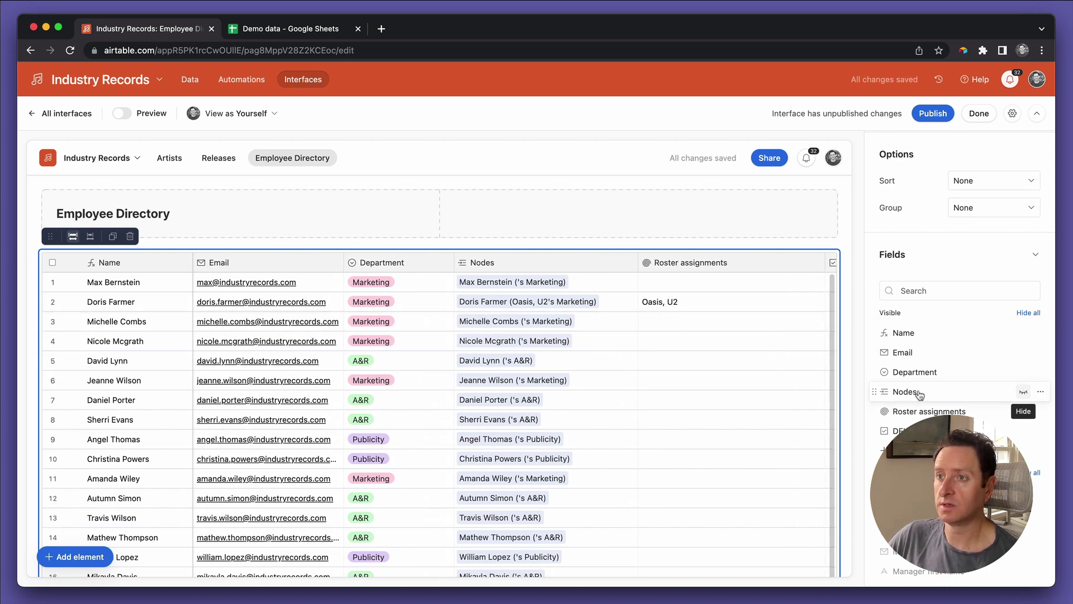
left_click(1025, 392)
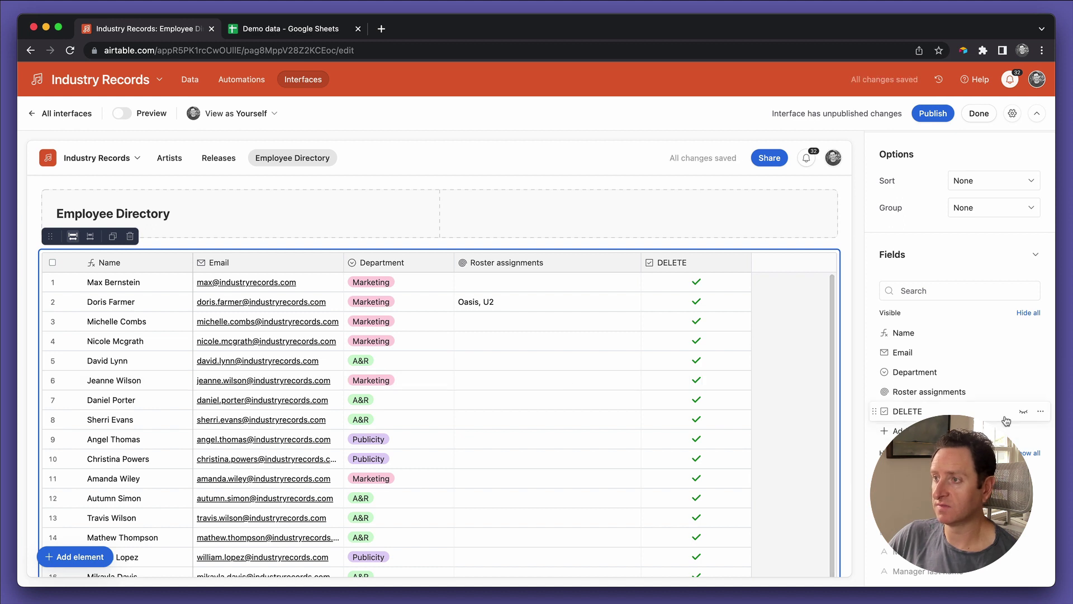
left_click(1022, 413)
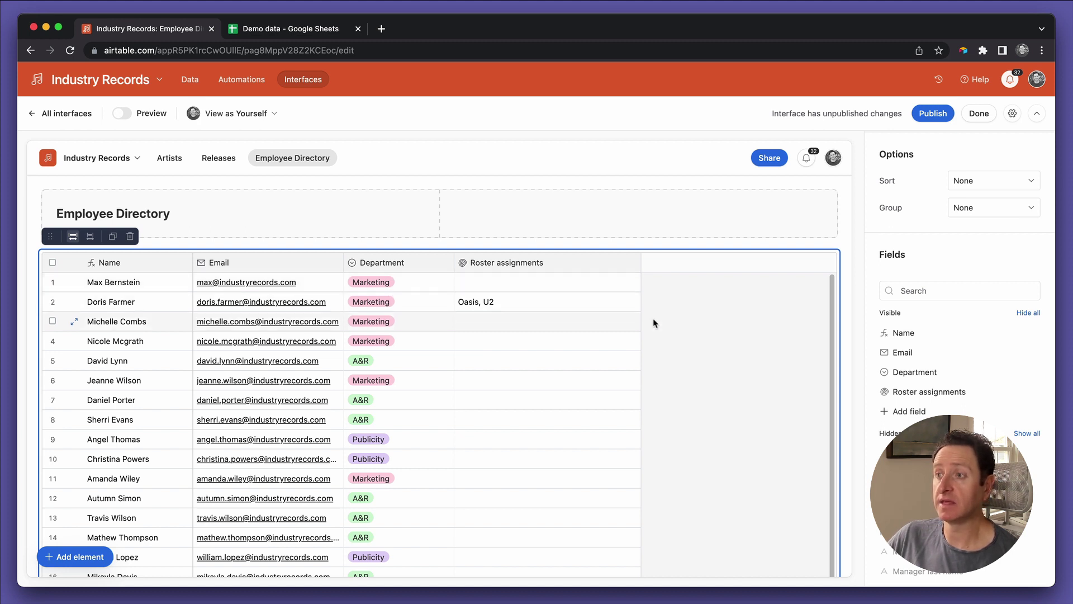
left_click(518, 288)
left_click(517, 301)
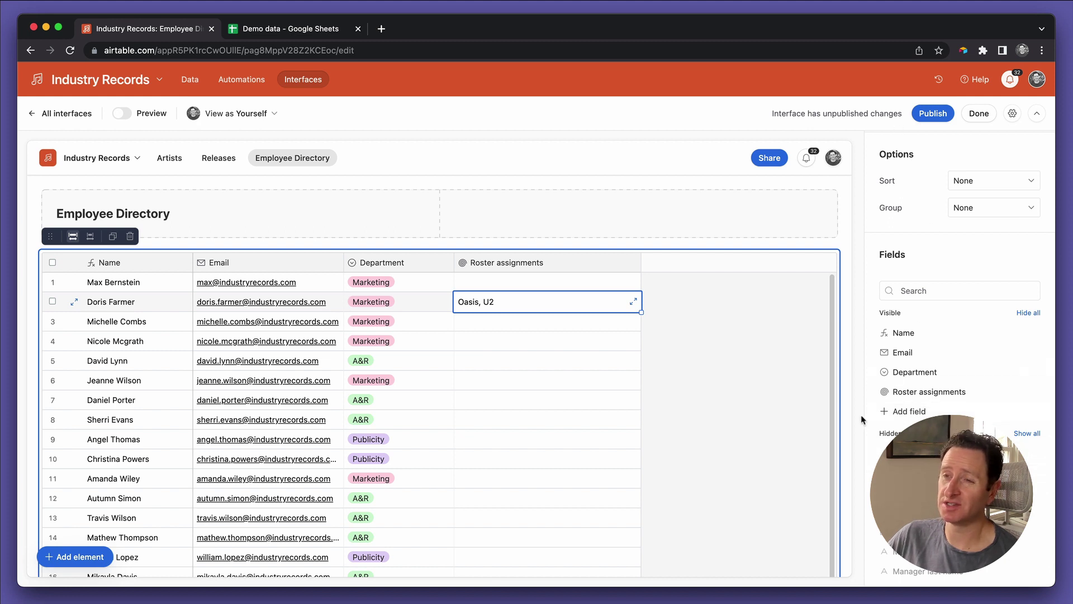
scroll(867, 431, "down", 3)
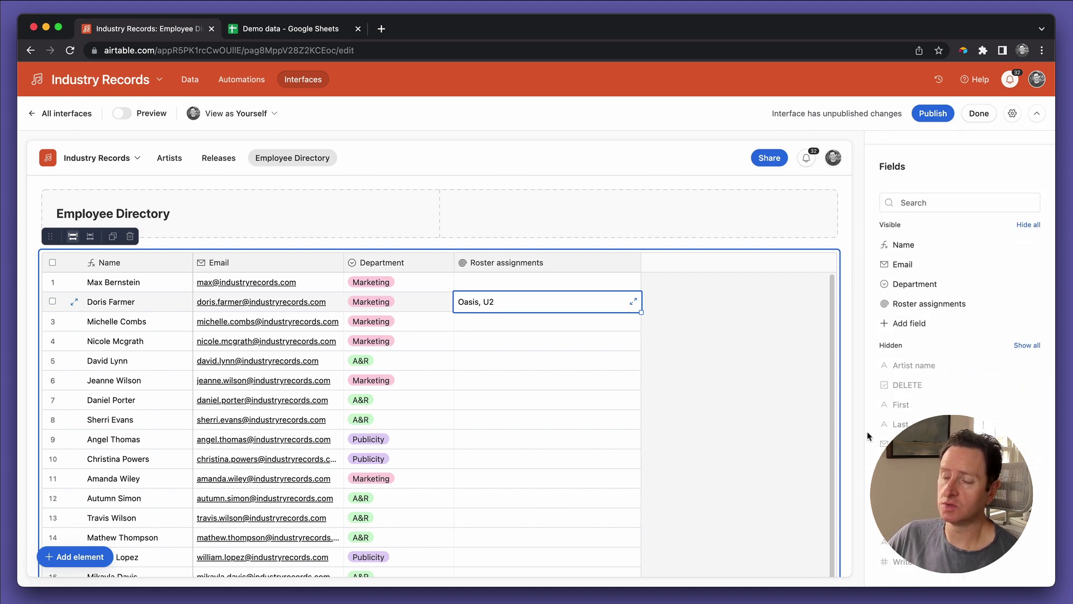
scroll(866, 430, "up", 5)
scroll(867, 431, "up", 6)
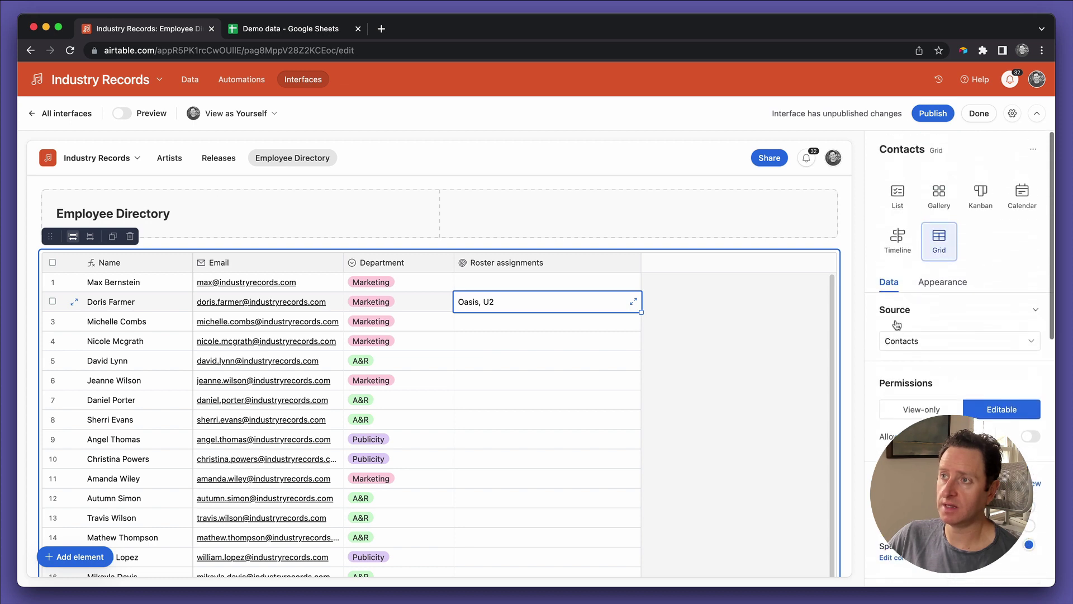
left_click(896, 208)
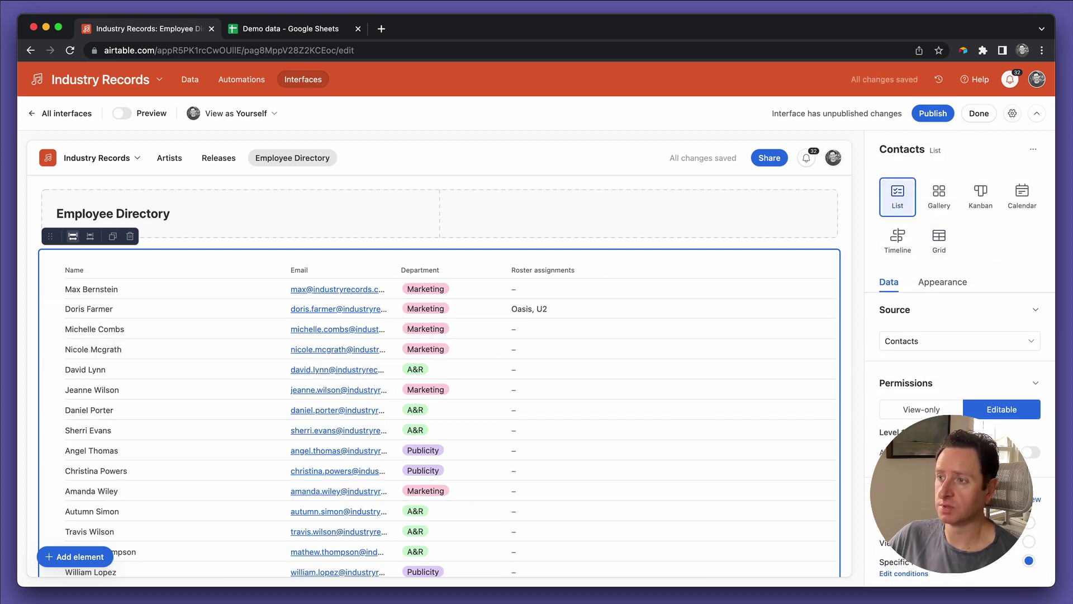
scroll(959, 335, "down", 10)
scroll(959, 336, "up", 10)
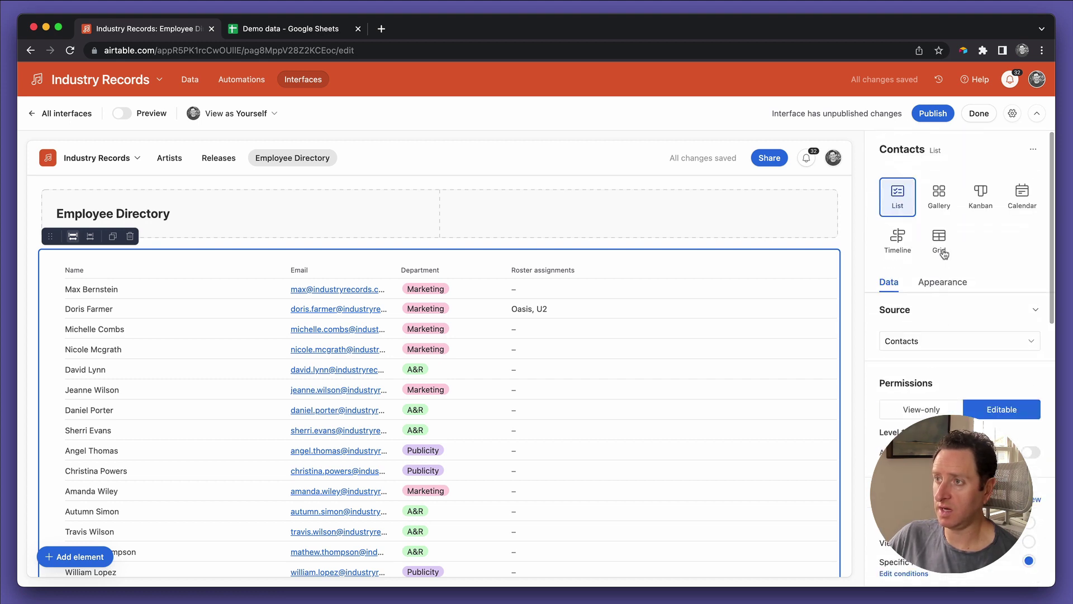
left_click(939, 240)
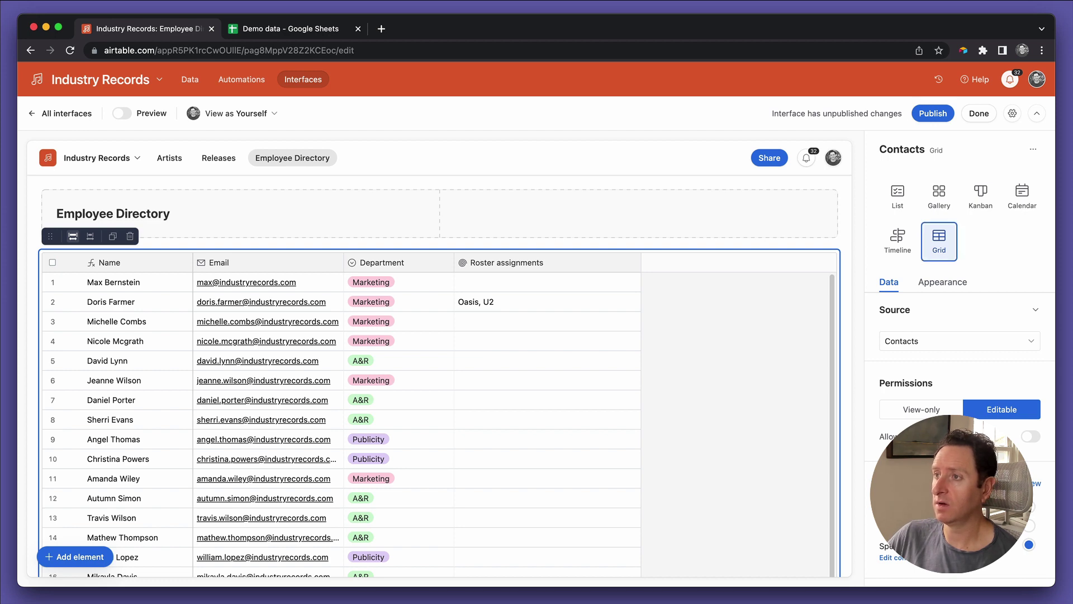
Step: Let users open record details and show row 1's record detail layout settings
left_click(556, 287)
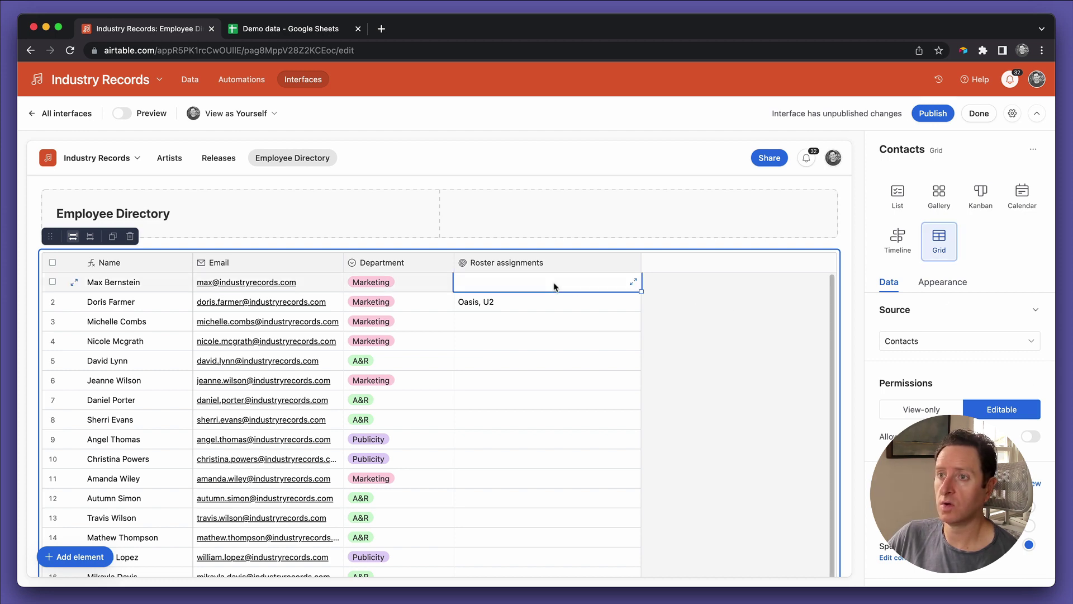
left_click(482, 297)
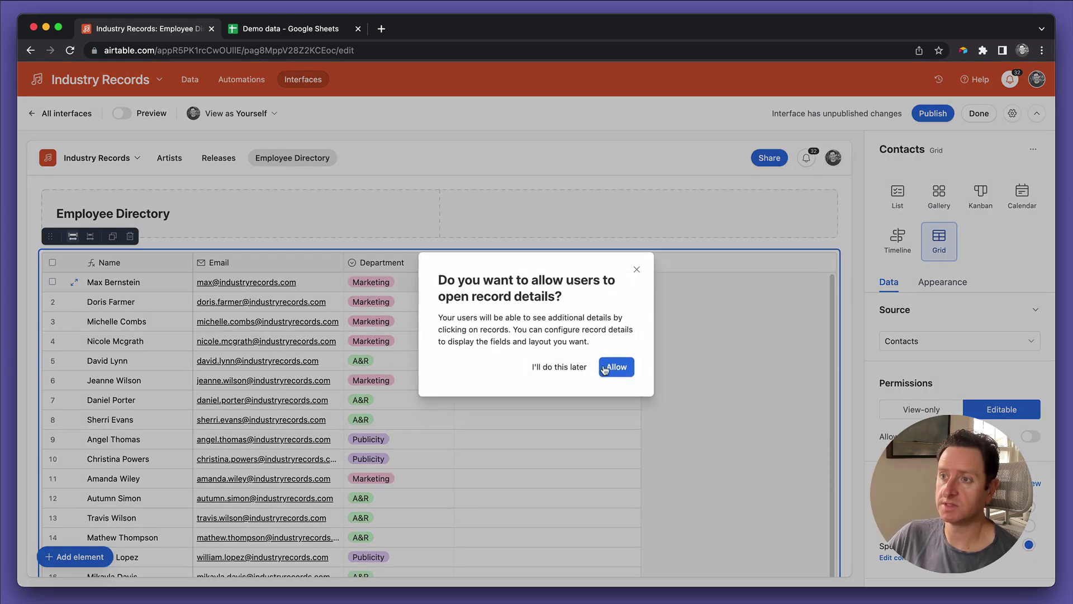
left_click(604, 369)
scroll(730, 362, "down", 5)
scroll(730, 362, "up", 5)
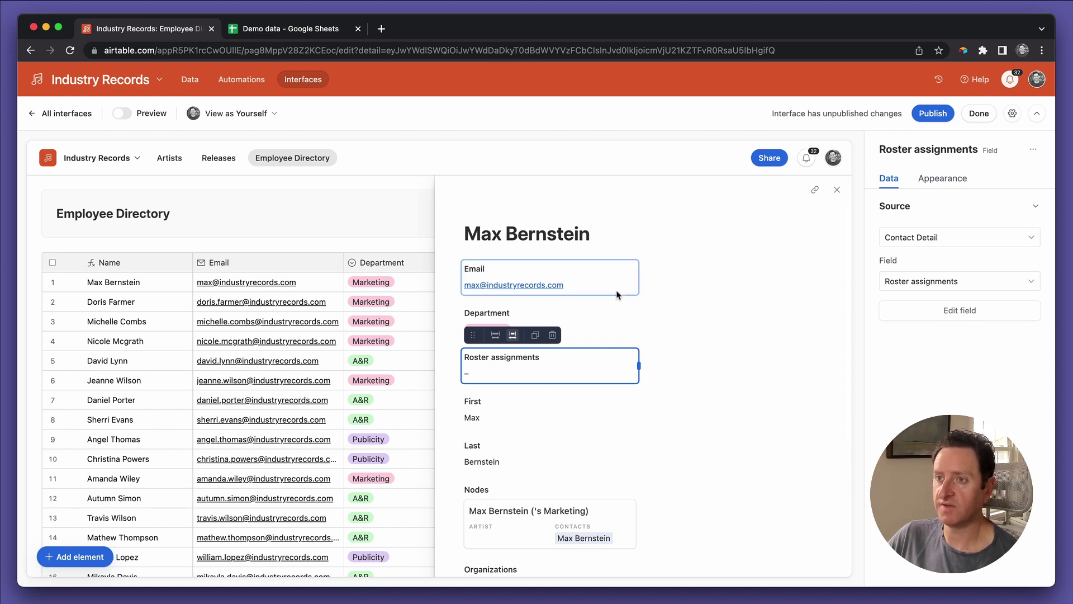
left_click(705, 369)
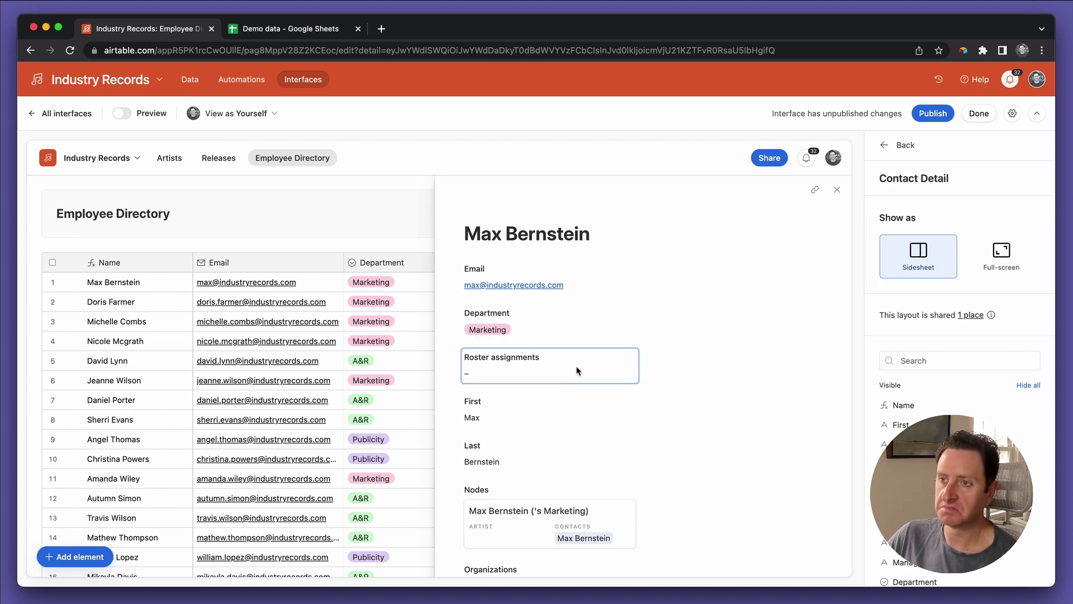
Step: Make the First and Last fields editable in the record detail
left_click(583, 416)
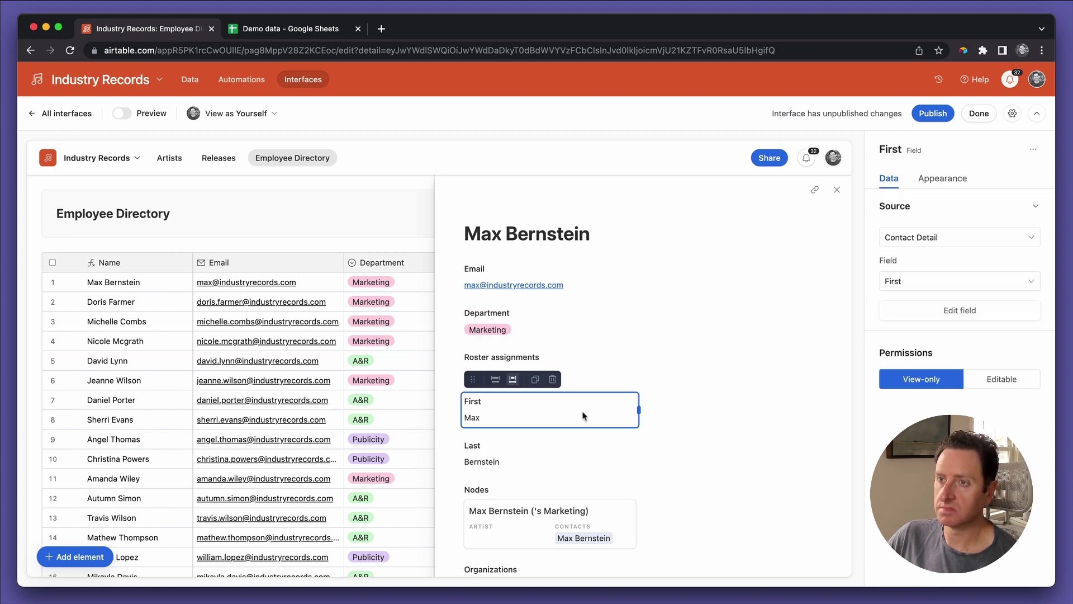
scroll(583, 416, "down", 2)
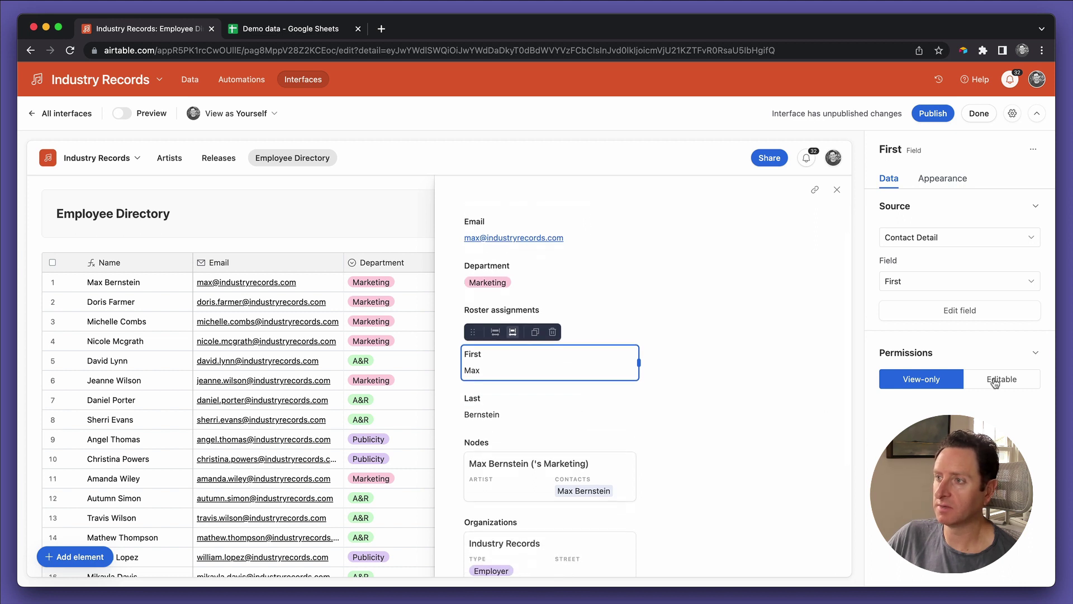
left_click(997, 379)
left_click(609, 414)
left_click(997, 379)
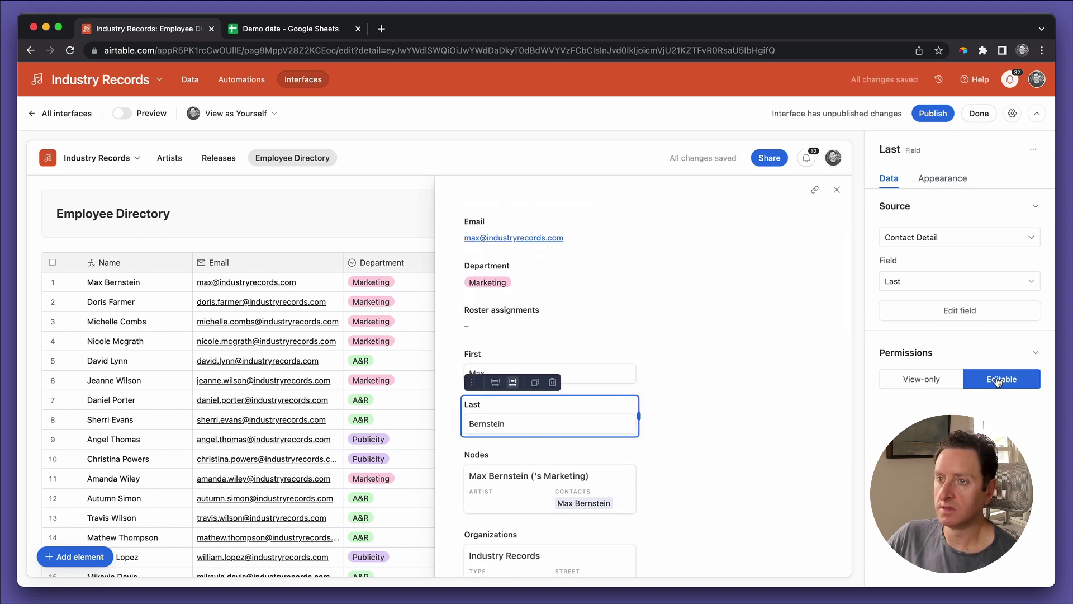
scroll(738, 447, "down", 3)
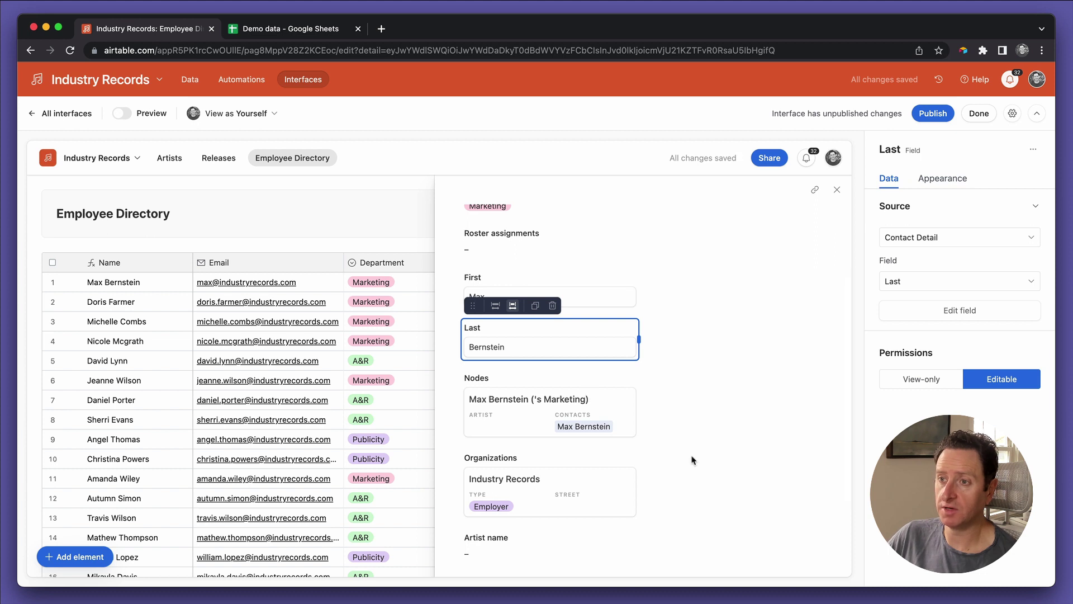
scroll(612, 416, "down", 3)
Step: Remove Organizations, Artist name, Manager first name and Manager last name from the record detail
left_click(601, 398)
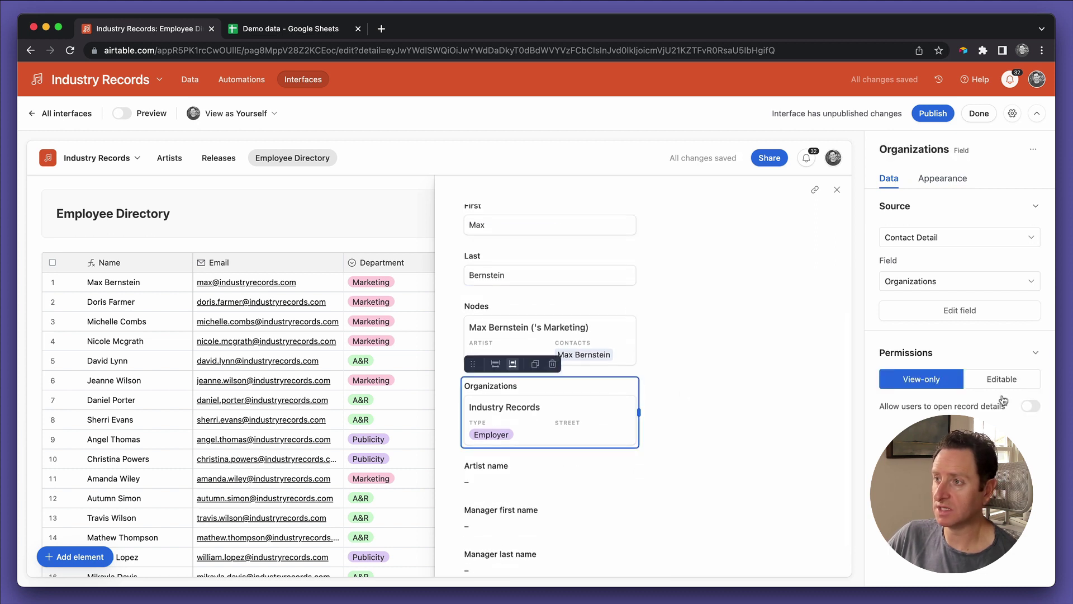
left_click(552, 364)
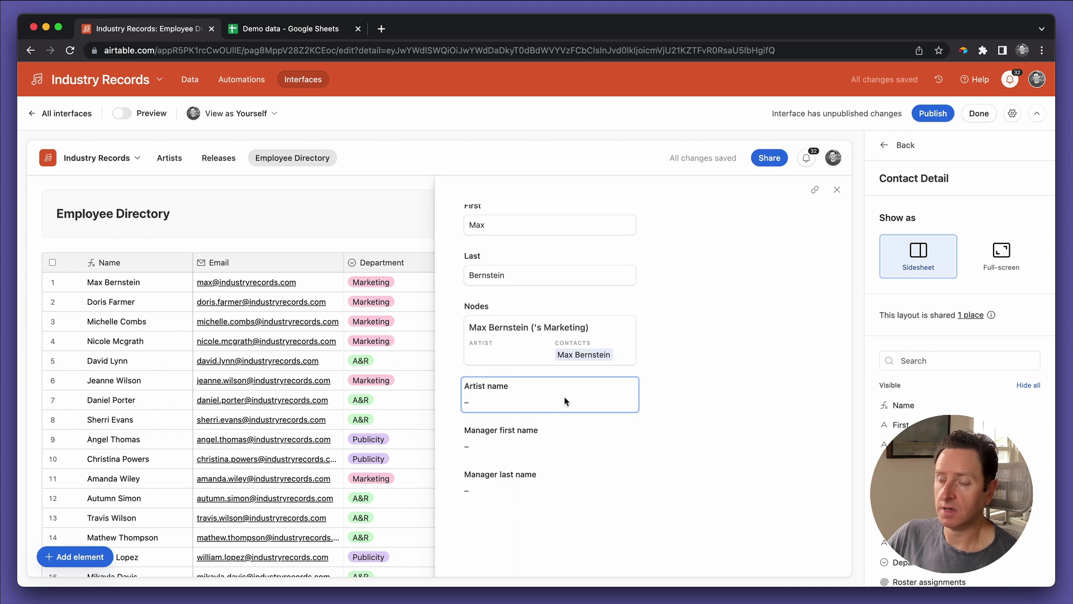
left_click(566, 401)
left_click(570, 439)
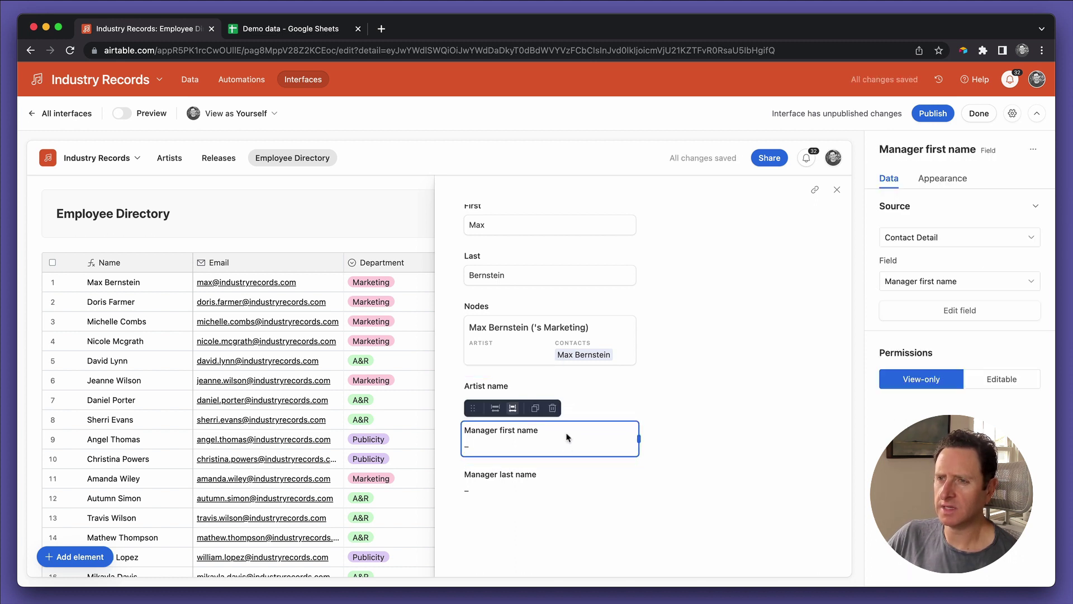
left_click(584, 401)
left_click(552, 364)
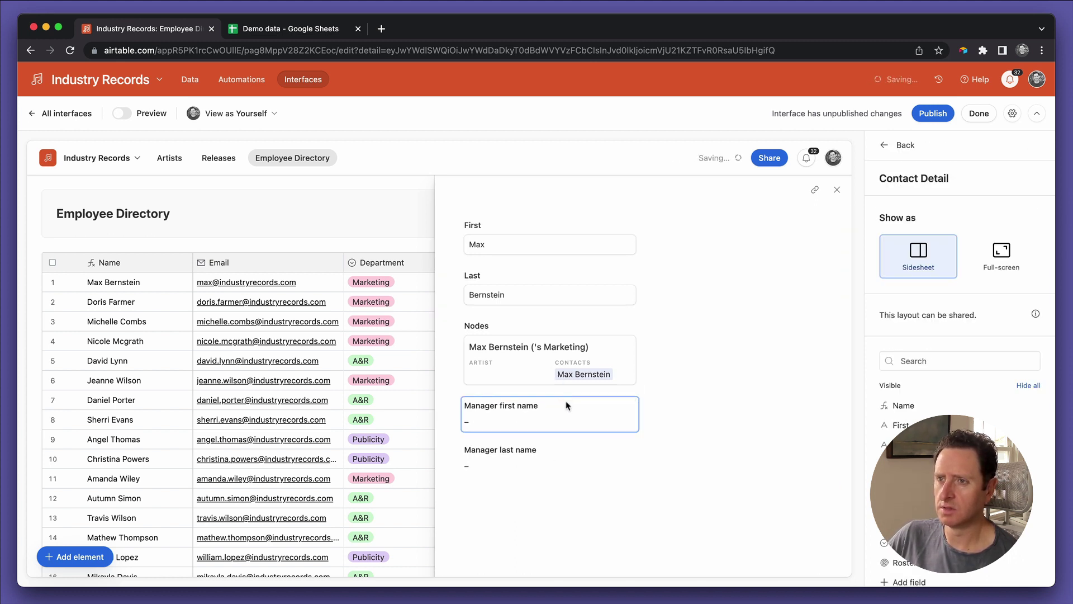
left_click(566, 405)
left_click(552, 383)
left_click(556, 456)
left_click(552, 428)
scroll(658, 364, "up", 3)
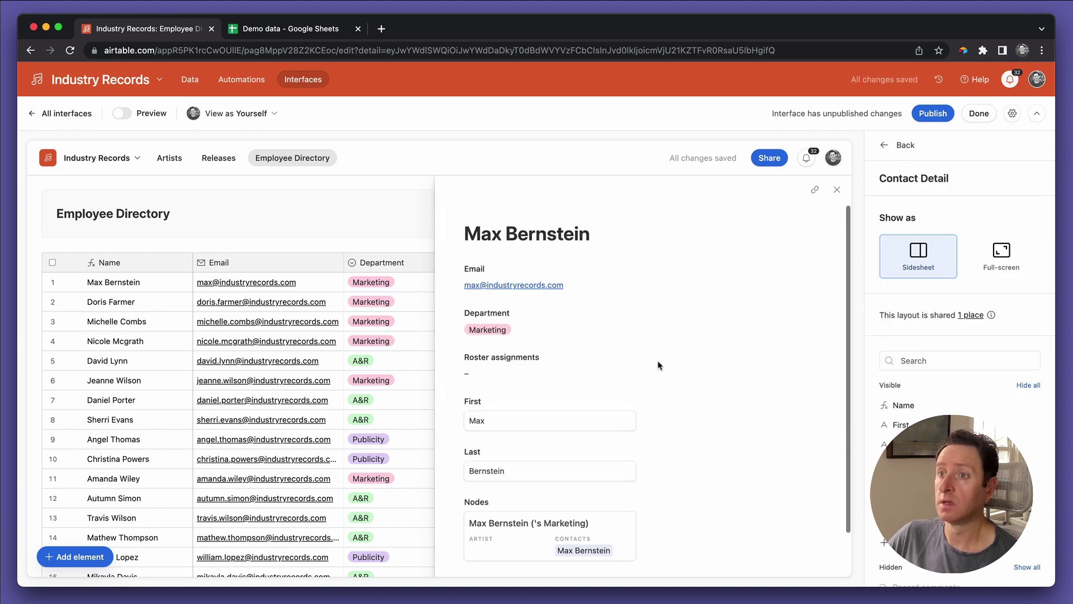
Step: Widen the Email, Department and Roster assignments fields across the sidesheet
left_click(586, 287)
left_click_drag(639, 276, 852, 277)
left_click(572, 335)
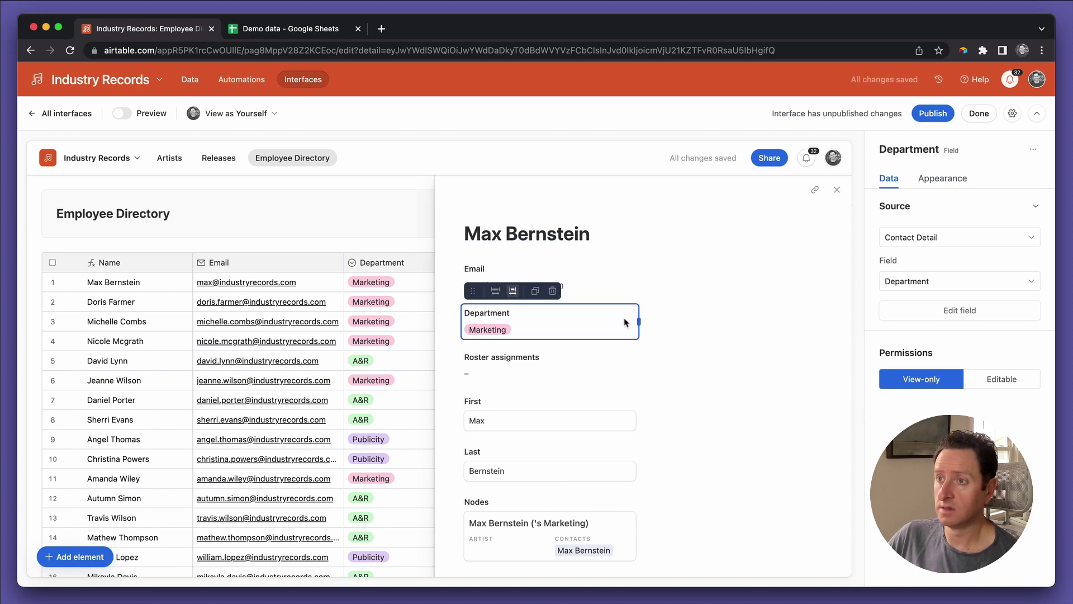
left_click_drag(639, 321, 825, 321)
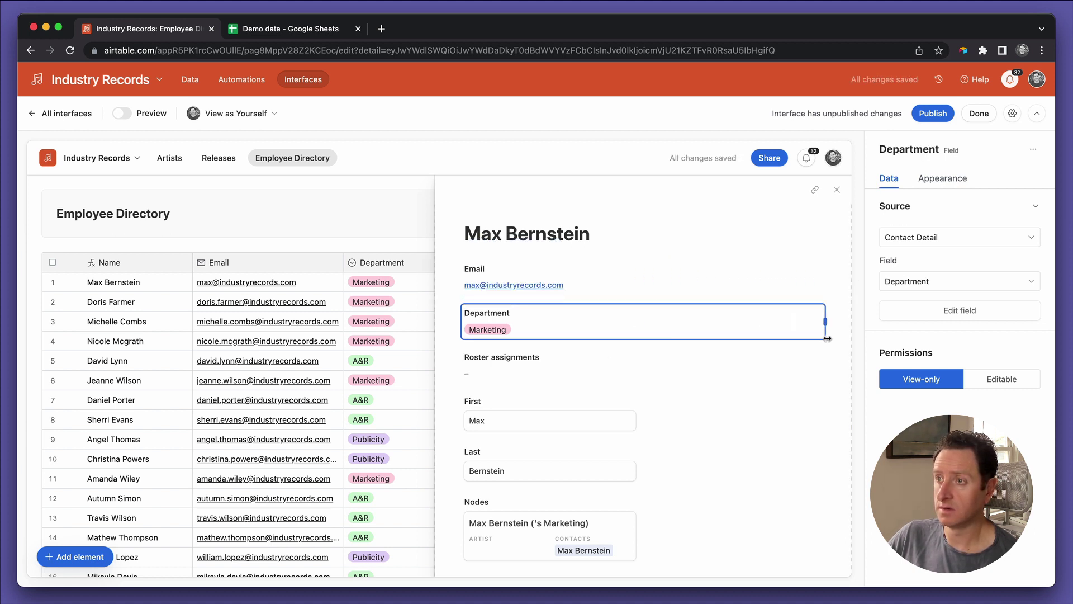
left_click(596, 374)
left_click(648, 329)
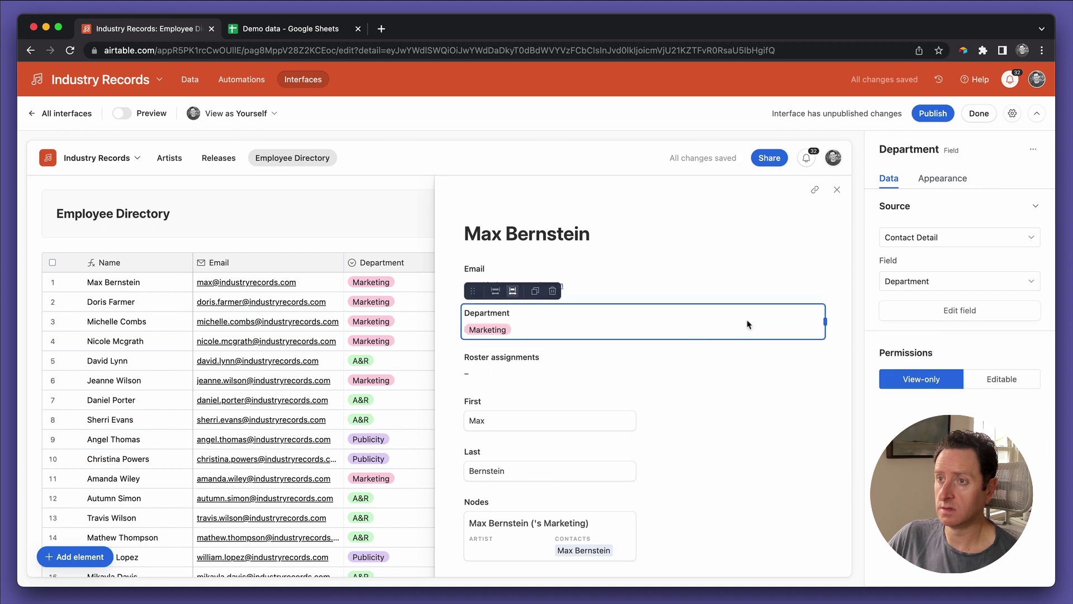
left_click(602, 380)
left_click_drag(642, 367, 827, 366)
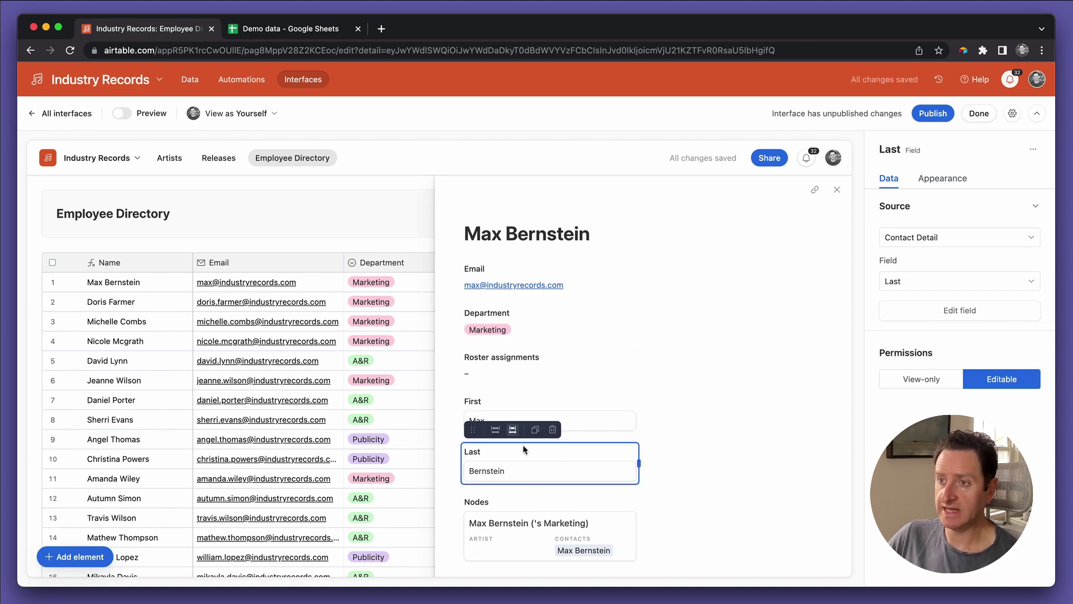
Step: Place First and Last side by side in the top row of the layout
left_click_drag(472, 429, 692, 428)
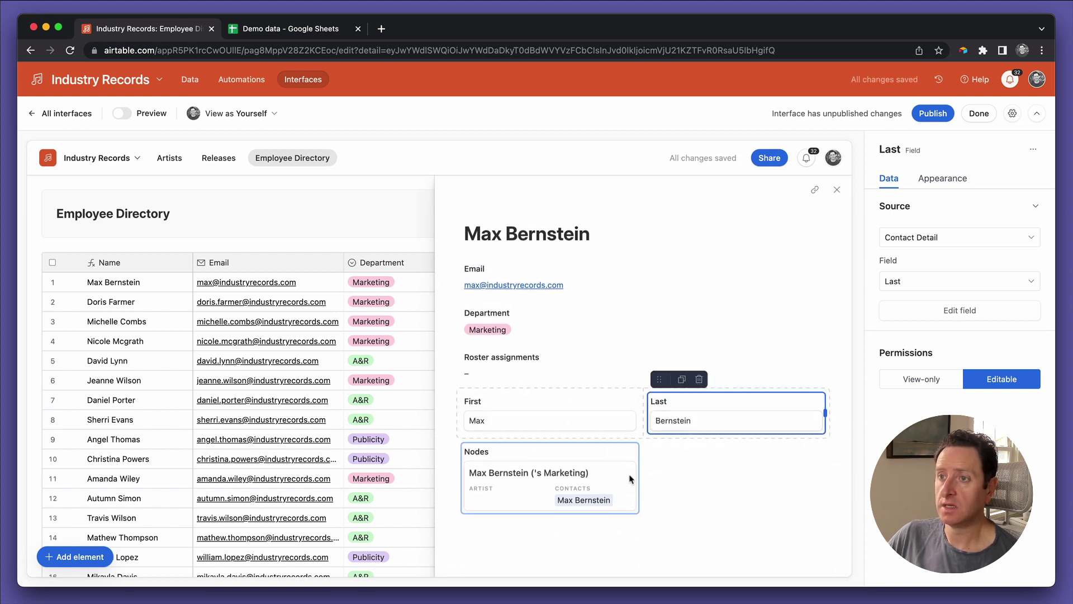
left_click(696, 494)
mouse_move(474, 392)
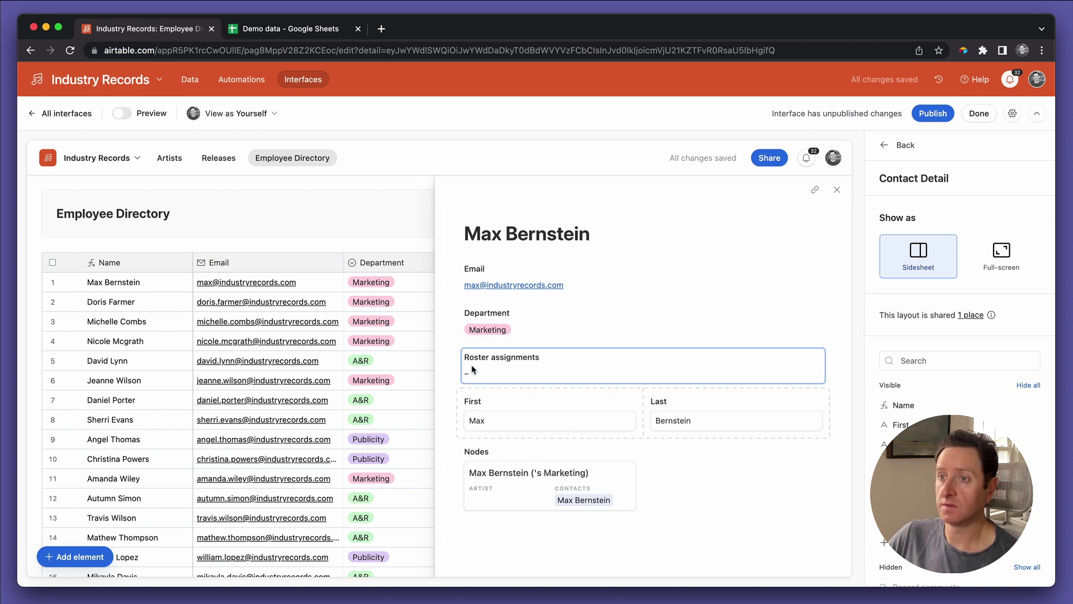
left_click(557, 413)
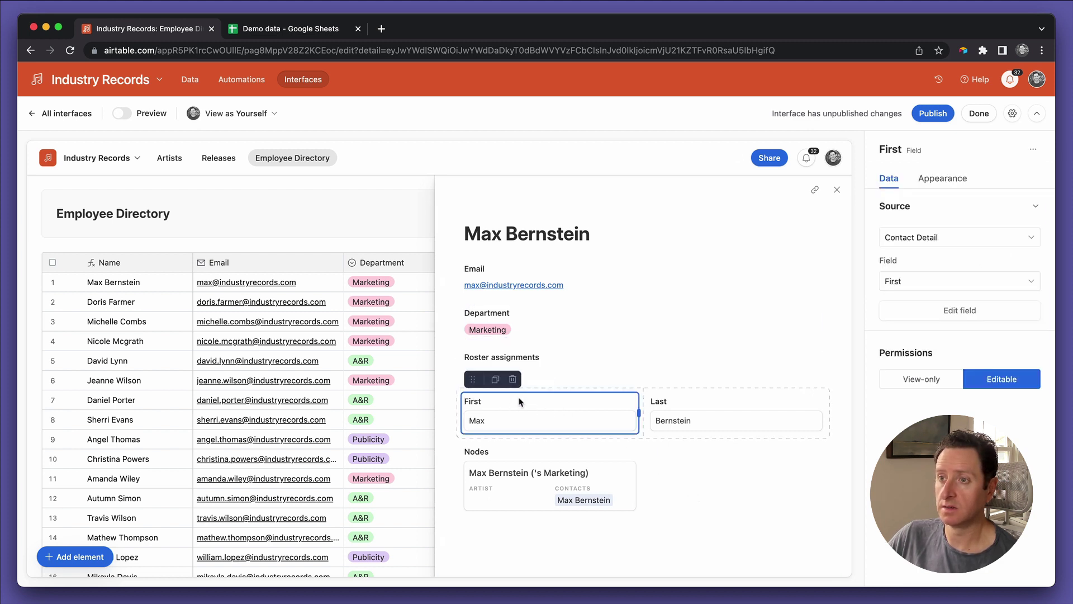
left_click_drag(470, 379, 468, 279)
left_click(472, 409)
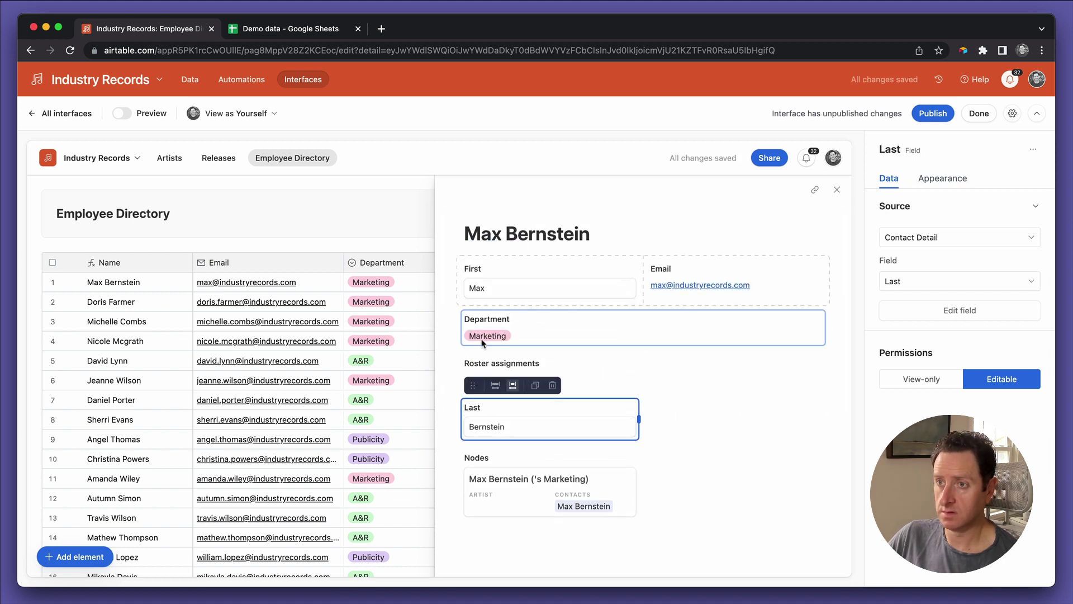
left_click_drag(472, 383, 648, 295)
Step: Move Email into Department's row and resize First, Last and Email to fit
left_click(771, 276)
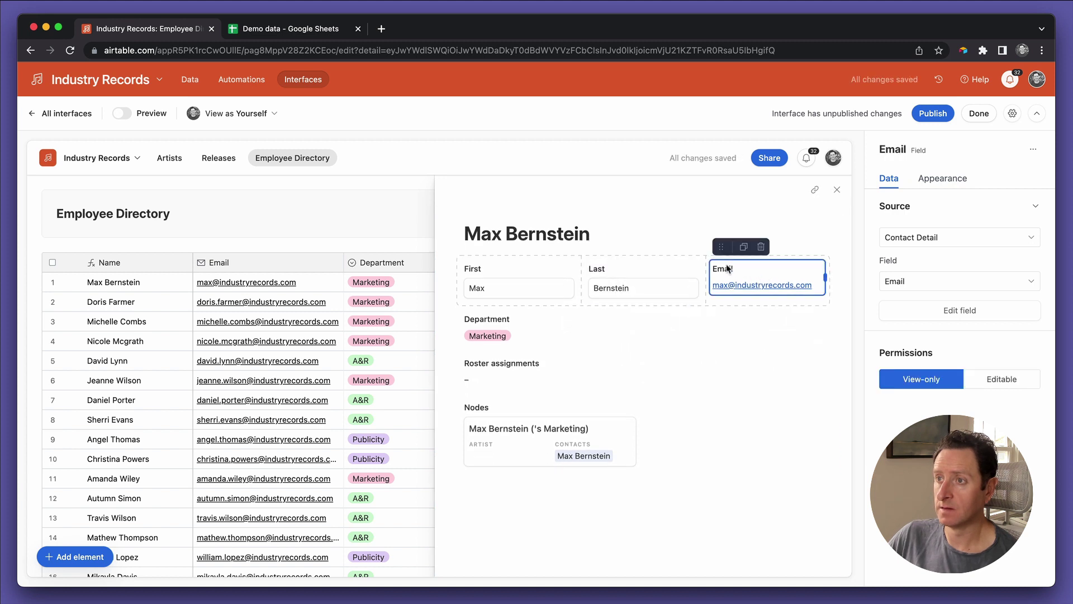
left_click_drag(719, 248, 480, 349)
left_click(571, 290)
left_click_drag(577, 281, 640, 280)
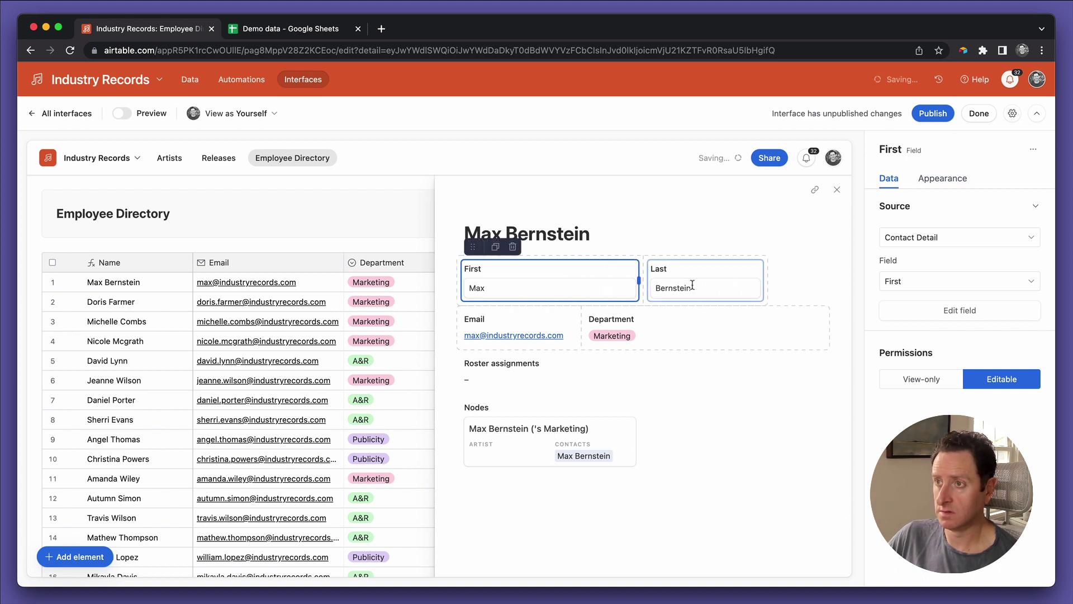
left_click(721, 285)
left_click_drag(791, 282, 822, 280)
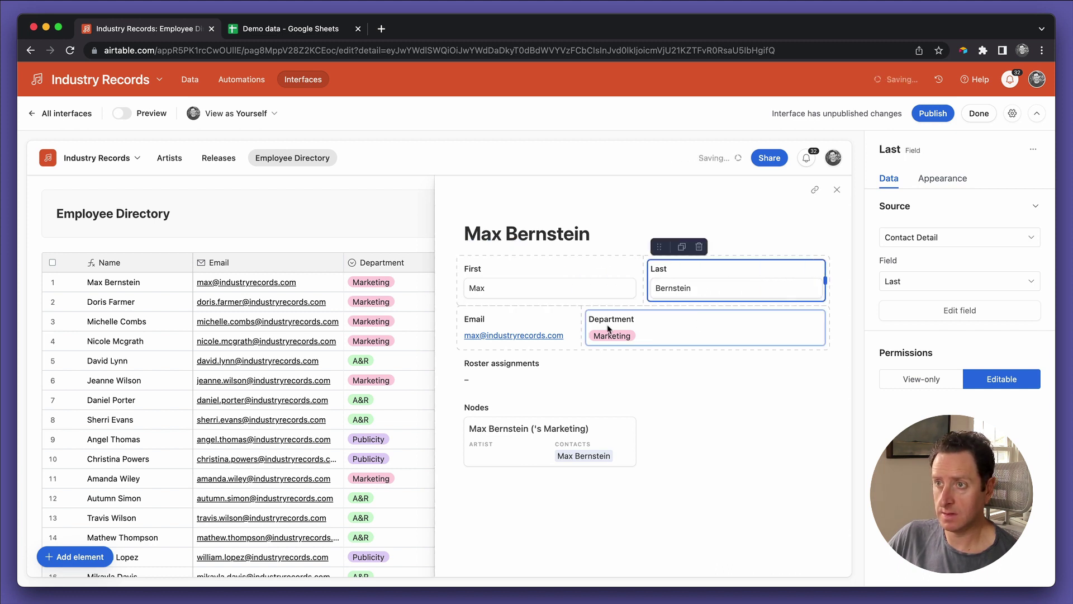
left_click(561, 328)
left_click_drag(577, 327, 639, 327)
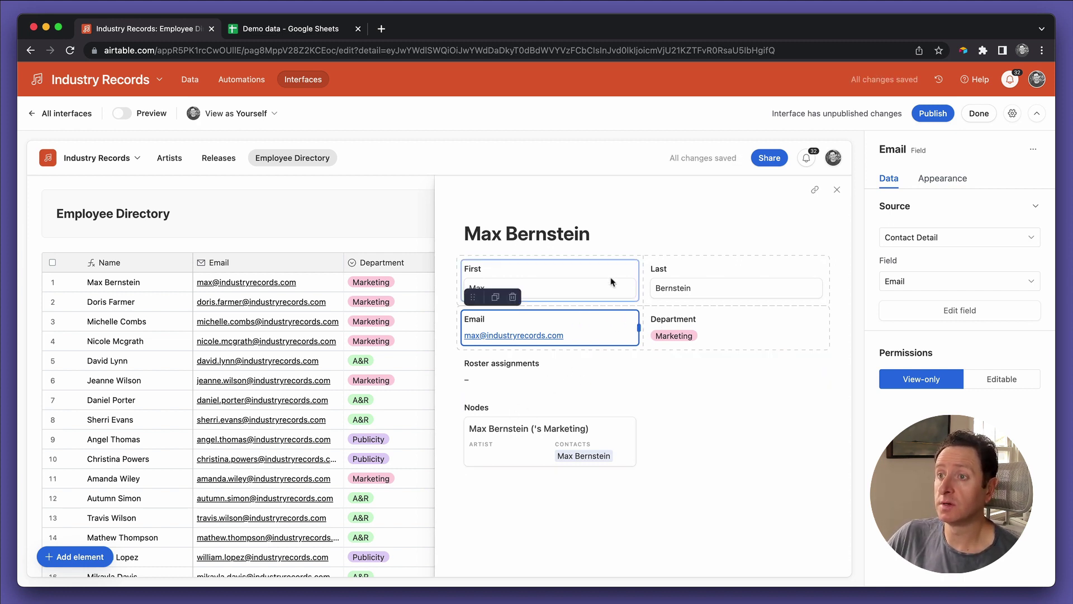
Step: Give the First/Last group a grey shaded background and move Email into it
left_click(697, 408)
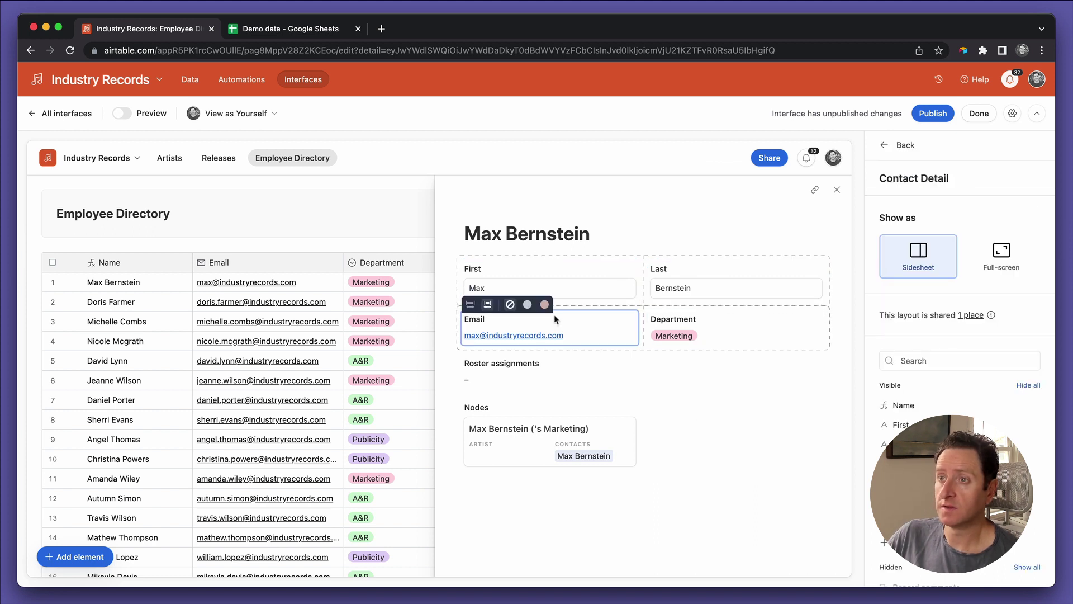
mouse_move(503, 258)
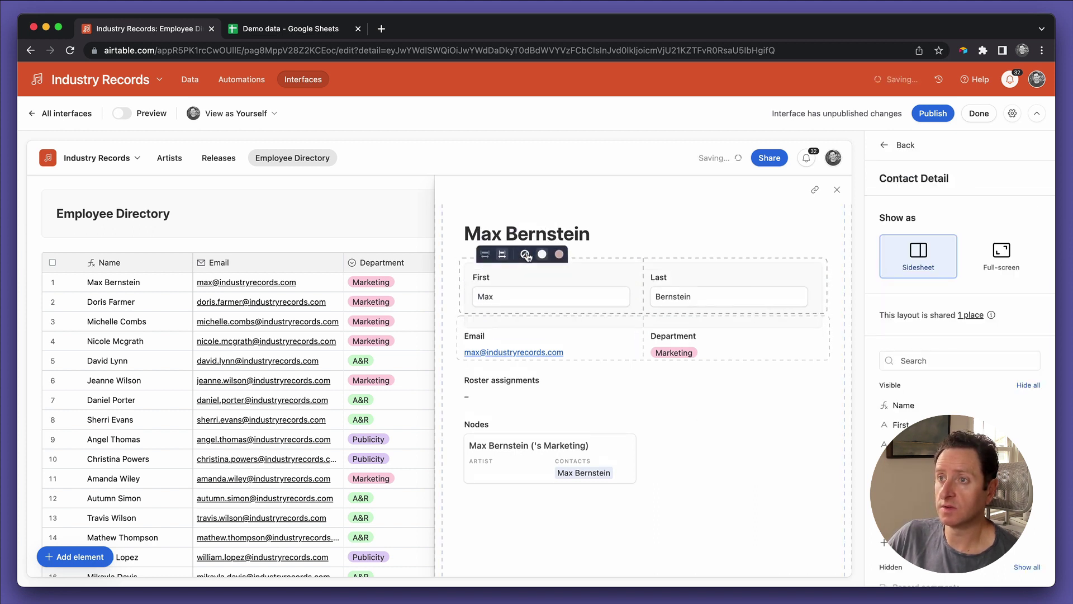
left_click(527, 254)
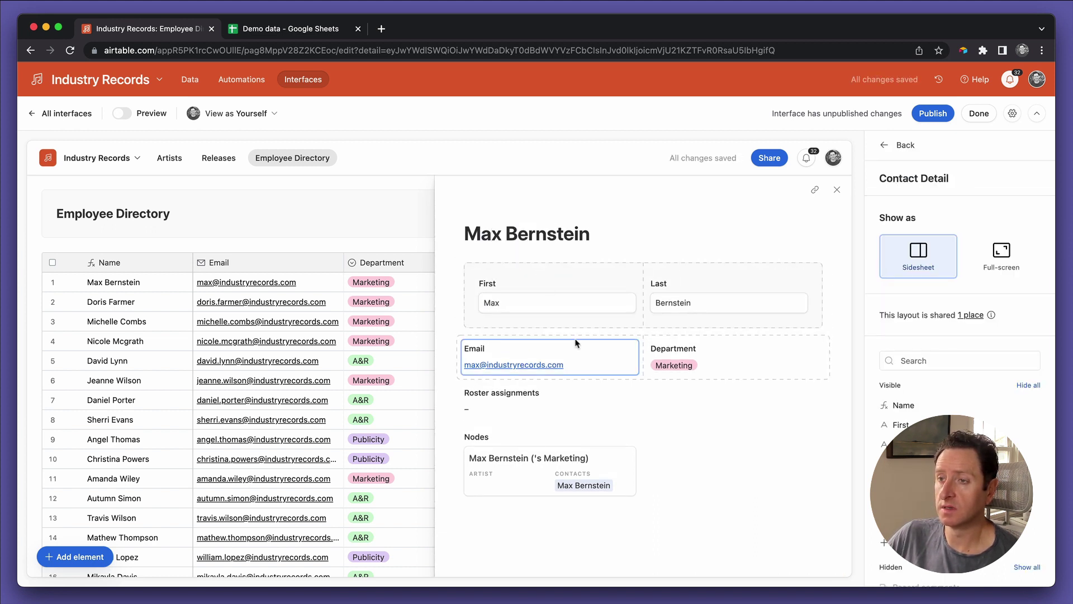
left_click(497, 354)
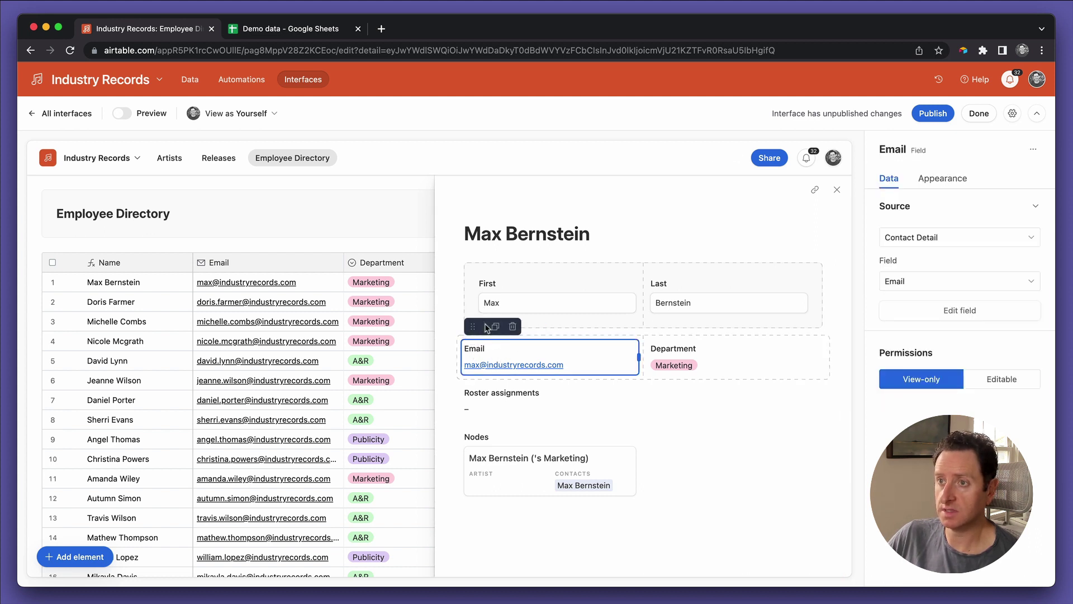
left_click_drag(473, 327, 486, 311)
left_click_drag(485, 261, 642, 342)
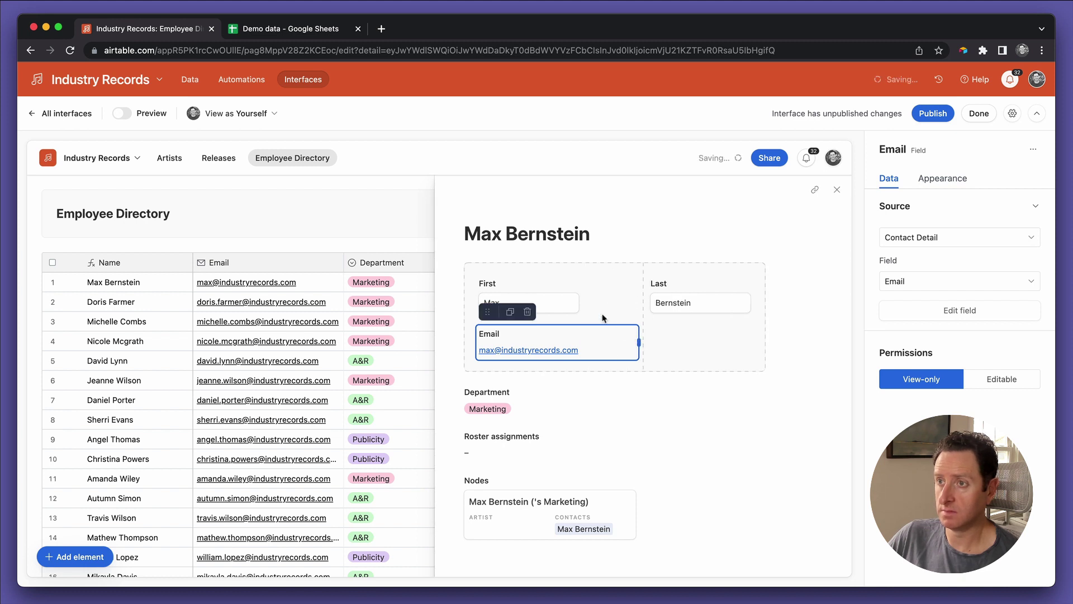
Step: Widen the Last field and move Department into the group beside Email
left_click(581, 305)
left_click(578, 300)
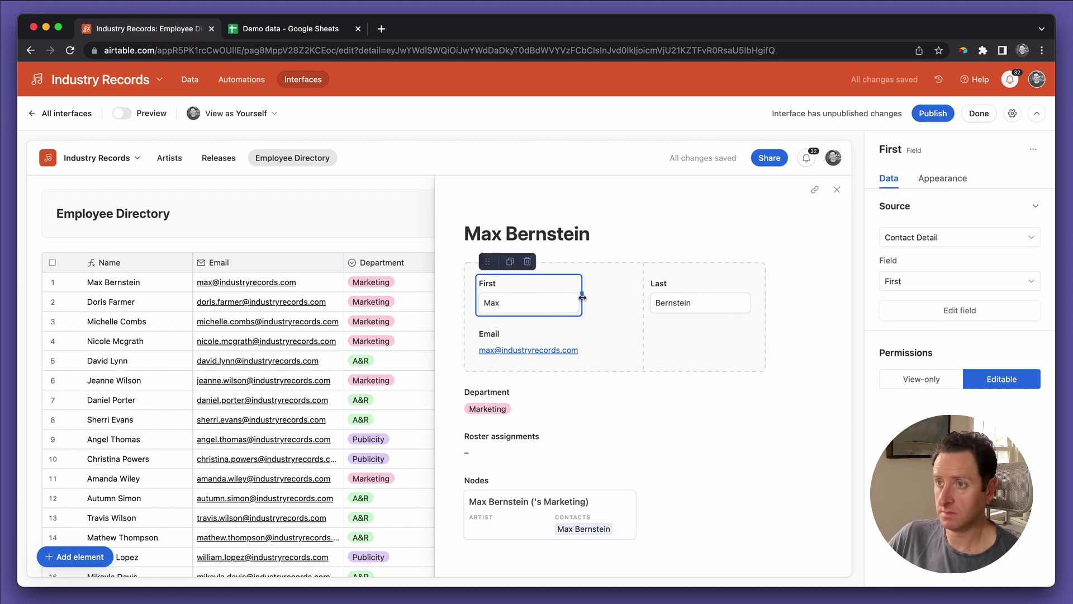
left_click(686, 303)
left_click_drag(756, 297, 817, 297)
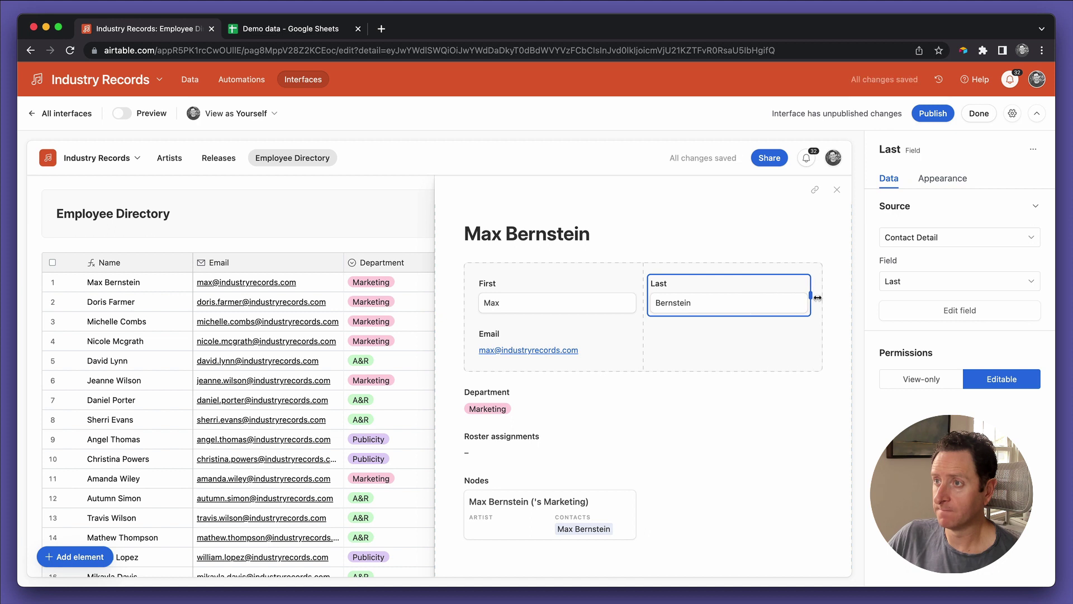
left_click(515, 402)
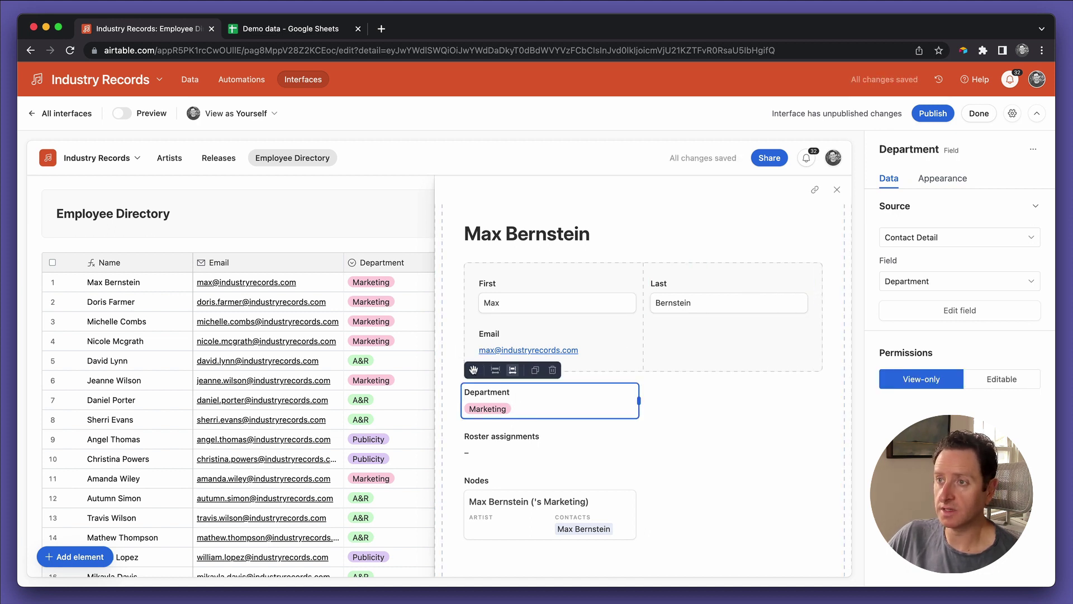
left_click_drag(473, 369, 705, 342)
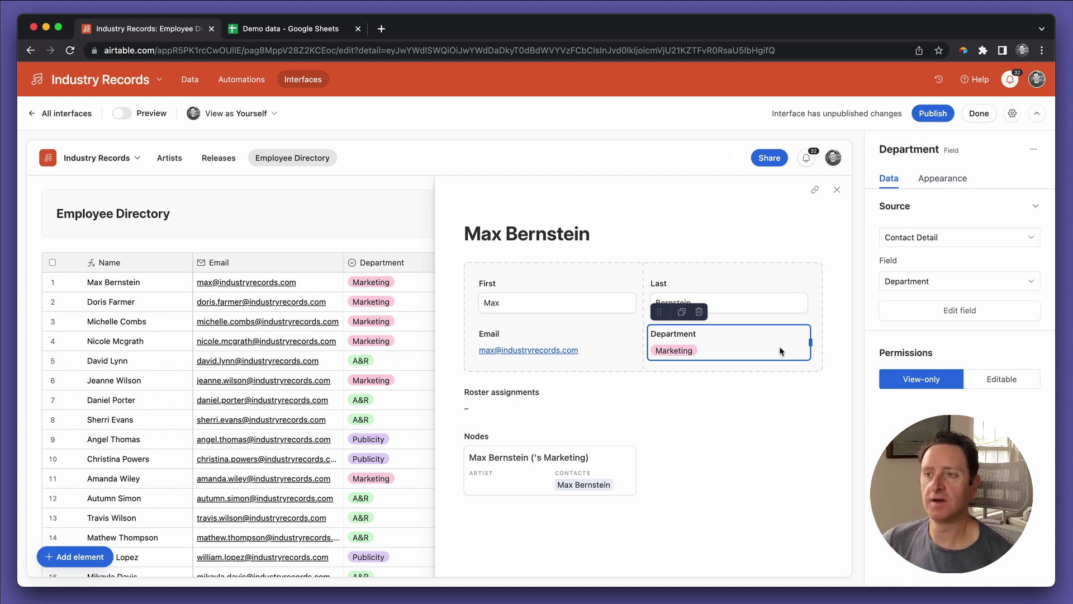
Step: Make the Department field editable and publish the interface
left_click(496, 410)
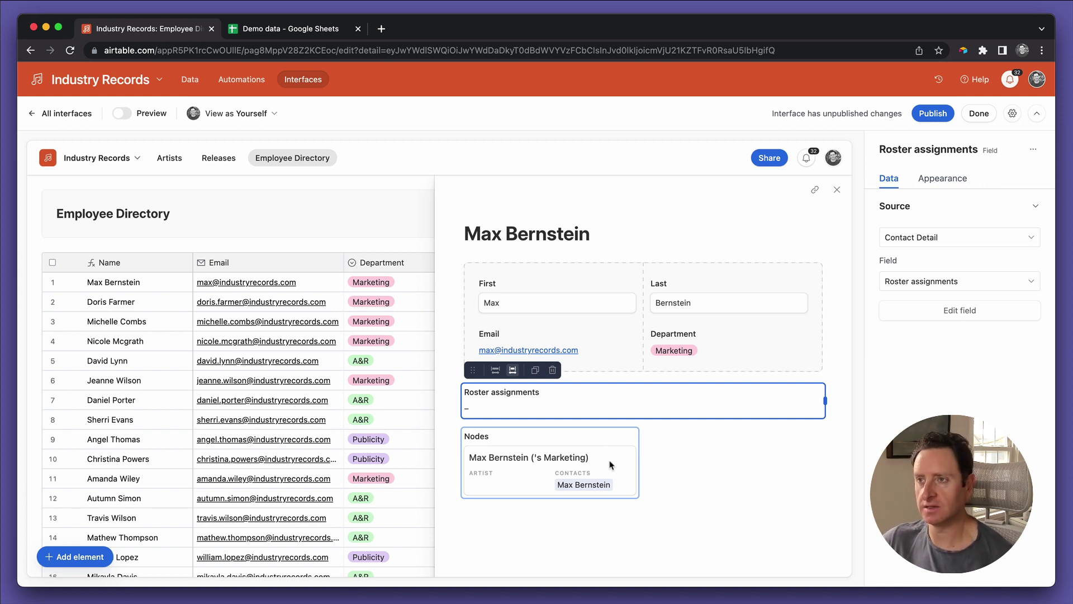
left_click(618, 350)
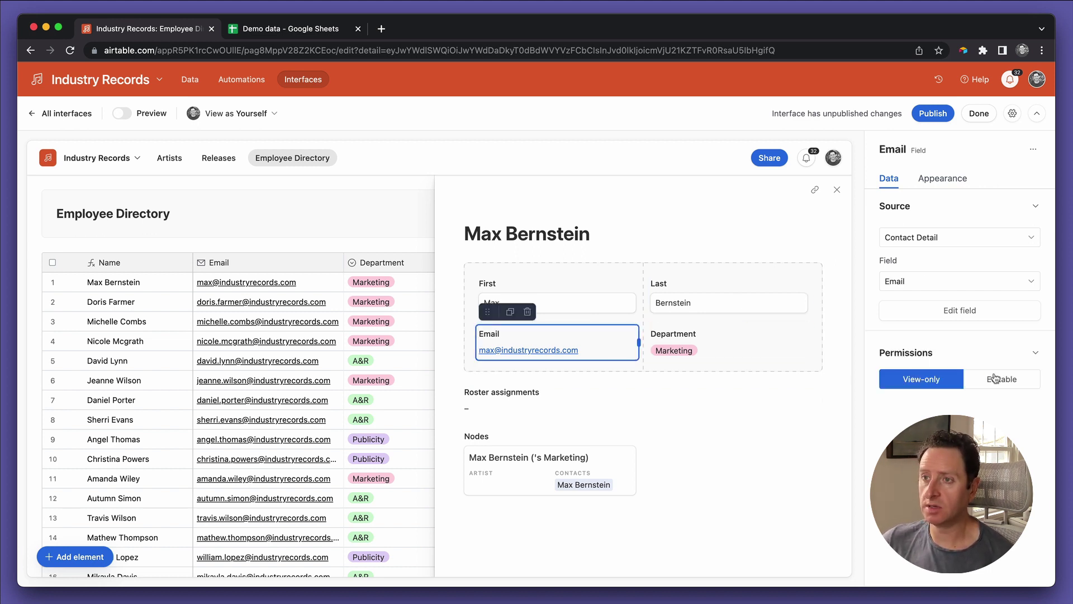
left_click(764, 354)
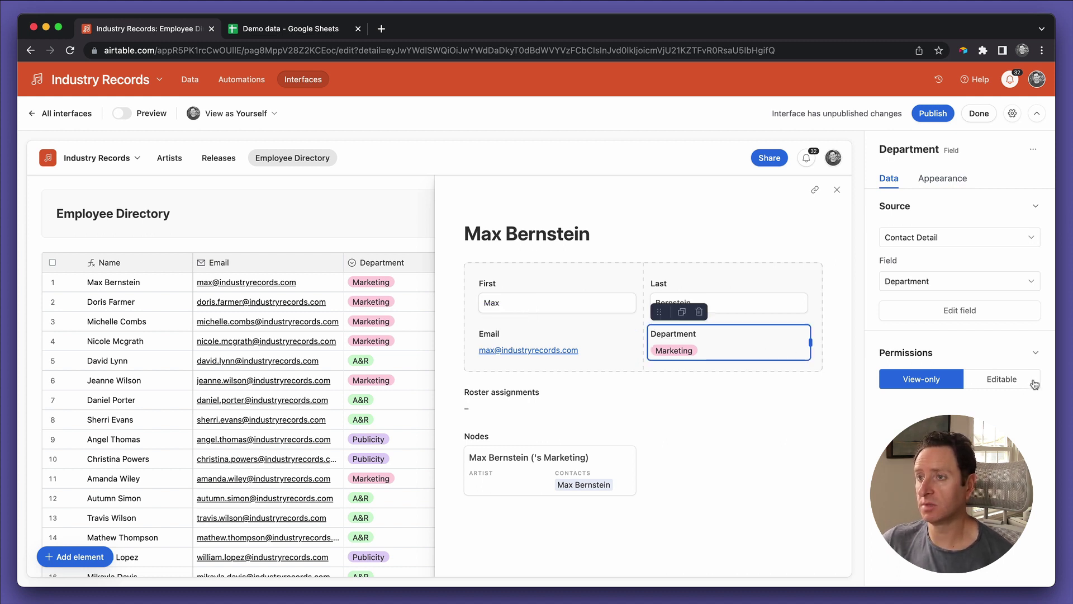
left_click(1005, 382)
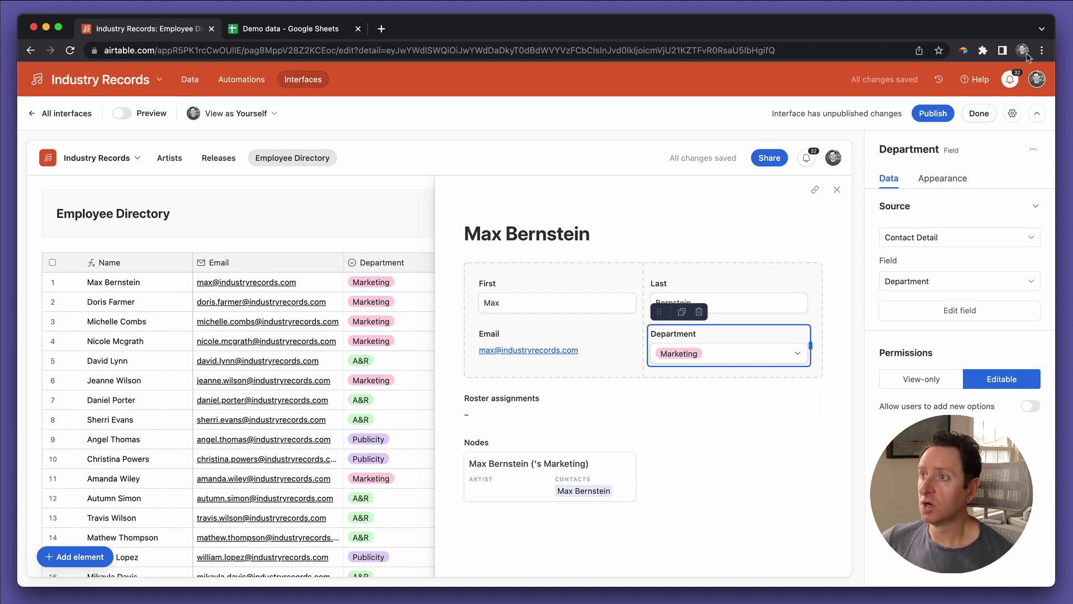
left_click(931, 112)
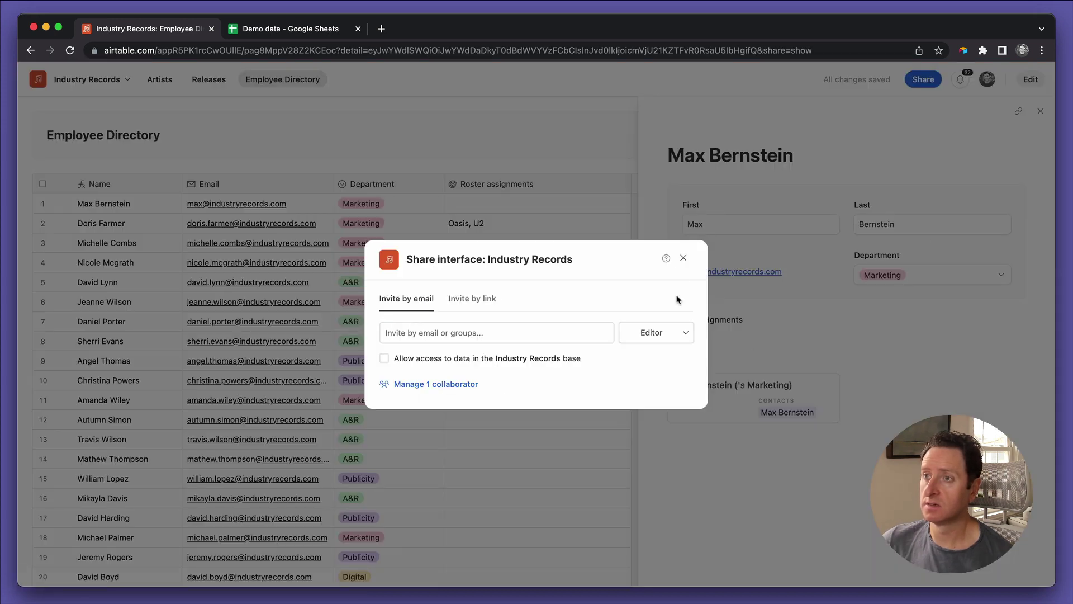
Step: Close the Share dialog and open record, then expand row 6's record in the new layout
left_click(682, 258)
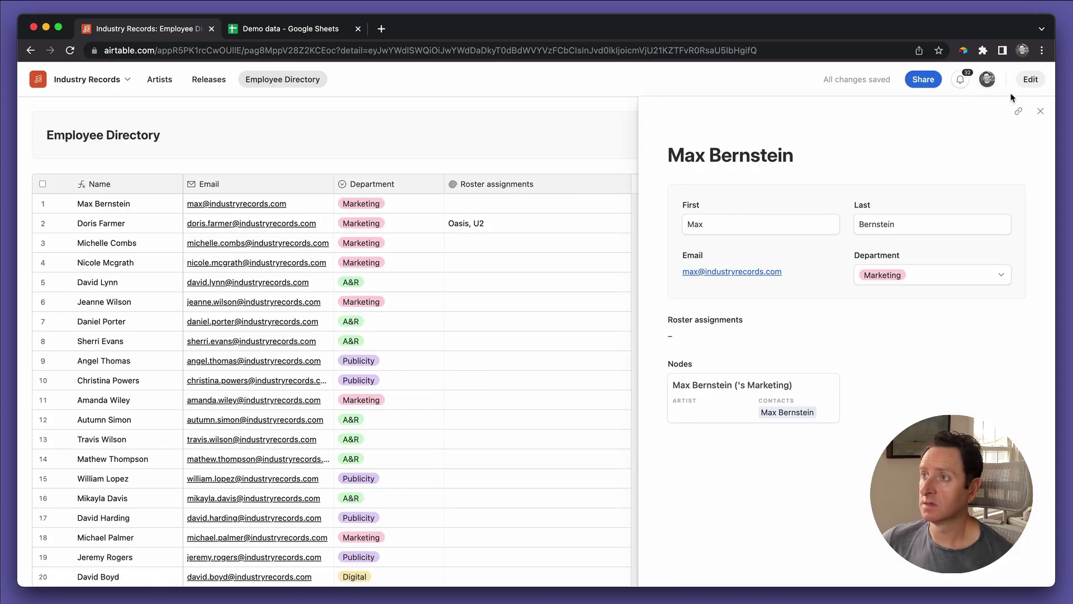
left_click(1040, 112)
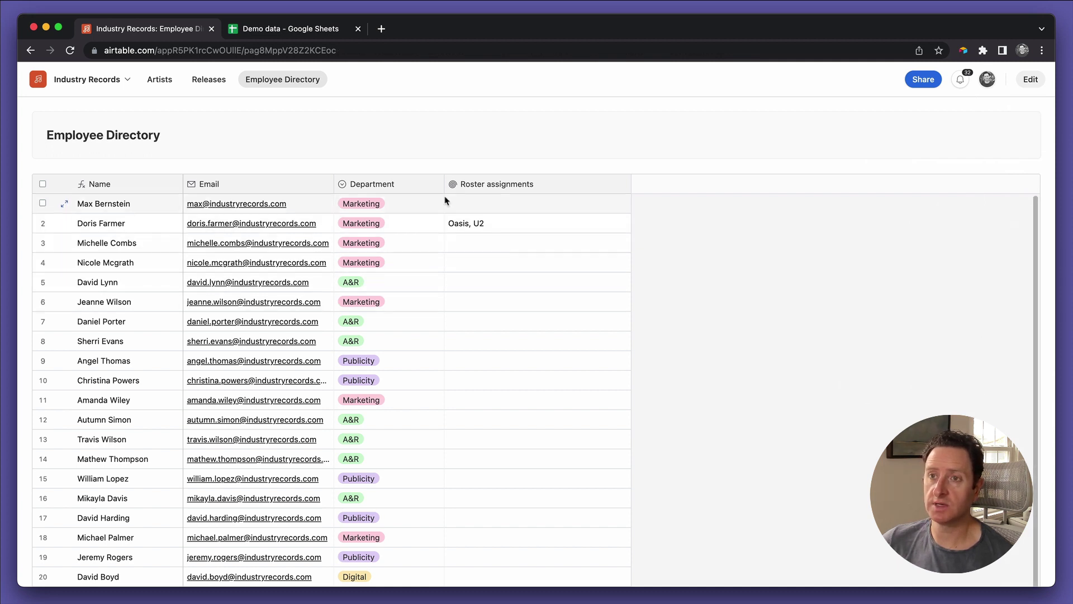
left_click(467, 304)
key("space")
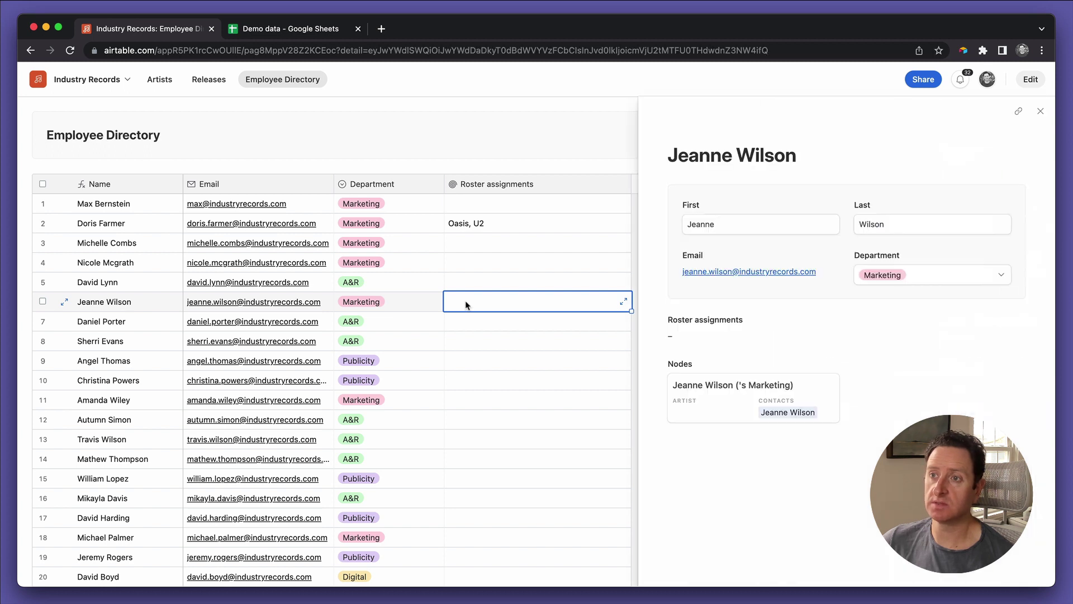
left_click(726, 388)
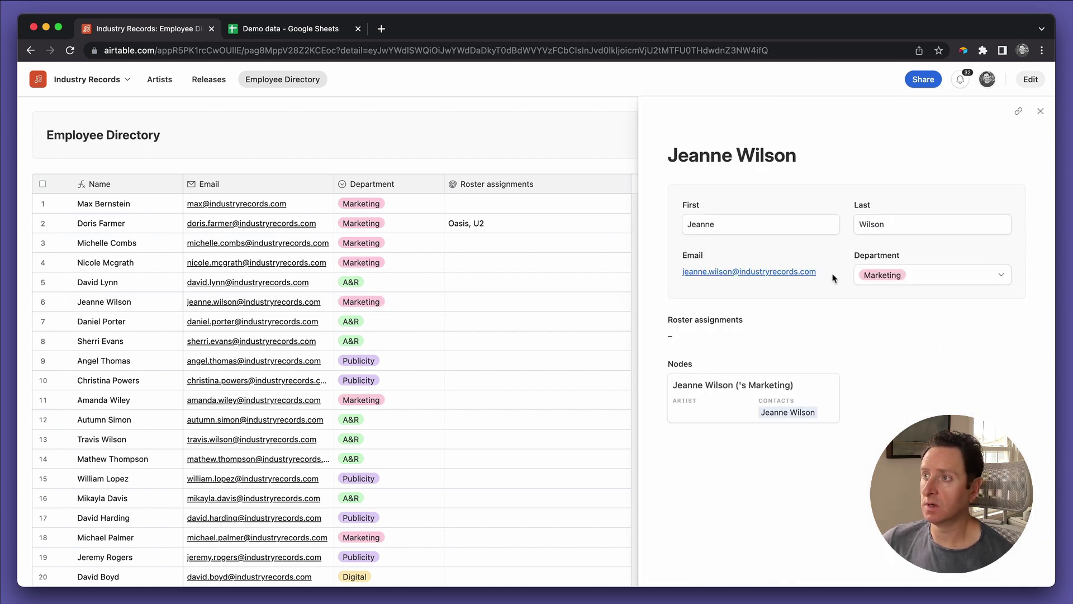
Step: Make the Nodes element editable in the contact detail and publish the change
left_click(1030, 80)
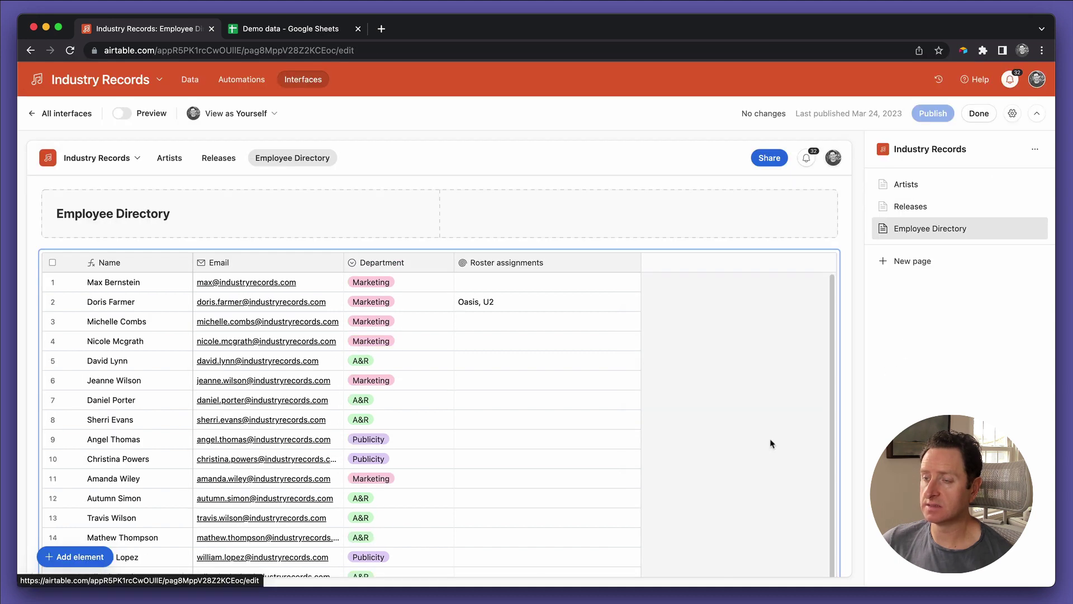
left_click(462, 332)
scroll(503, 341, "down", 7)
left_click(565, 360)
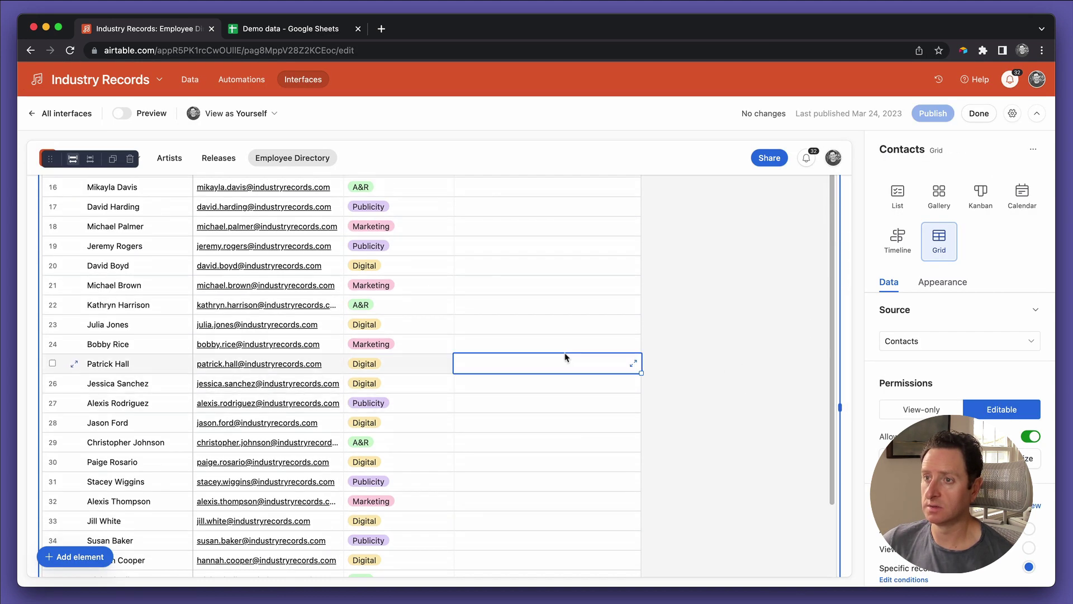
left_click(565, 360)
left_click(578, 469)
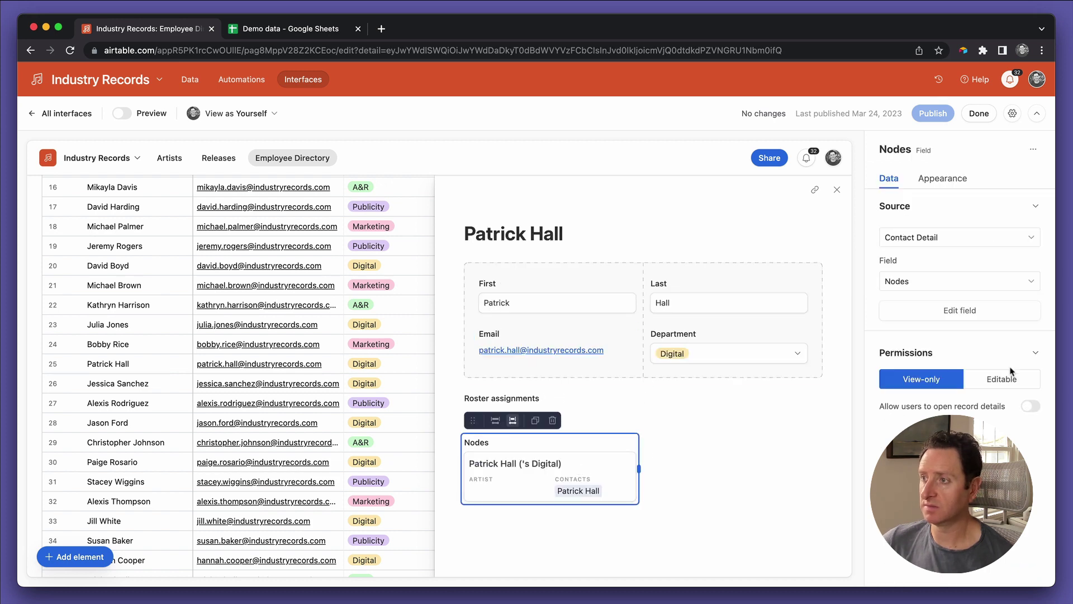
left_click(1007, 380)
left_click(933, 113)
left_click(983, 114)
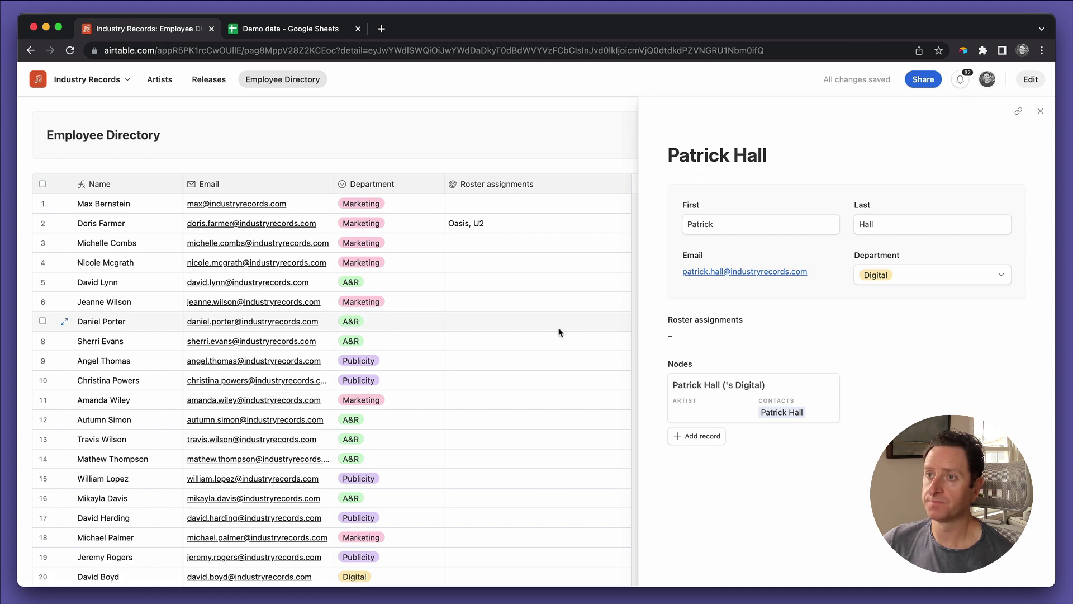
Step: Check row 7's record on the published page, then reopen the editor on the employee table
left_click(558, 328)
left_click(765, 406)
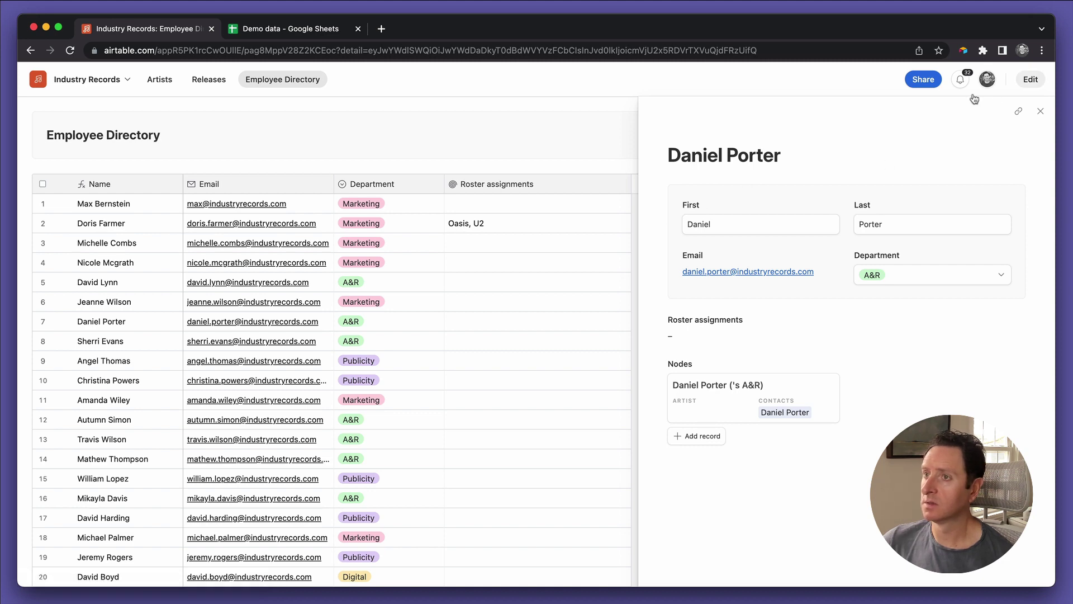
left_click(1028, 83)
left_click(472, 386)
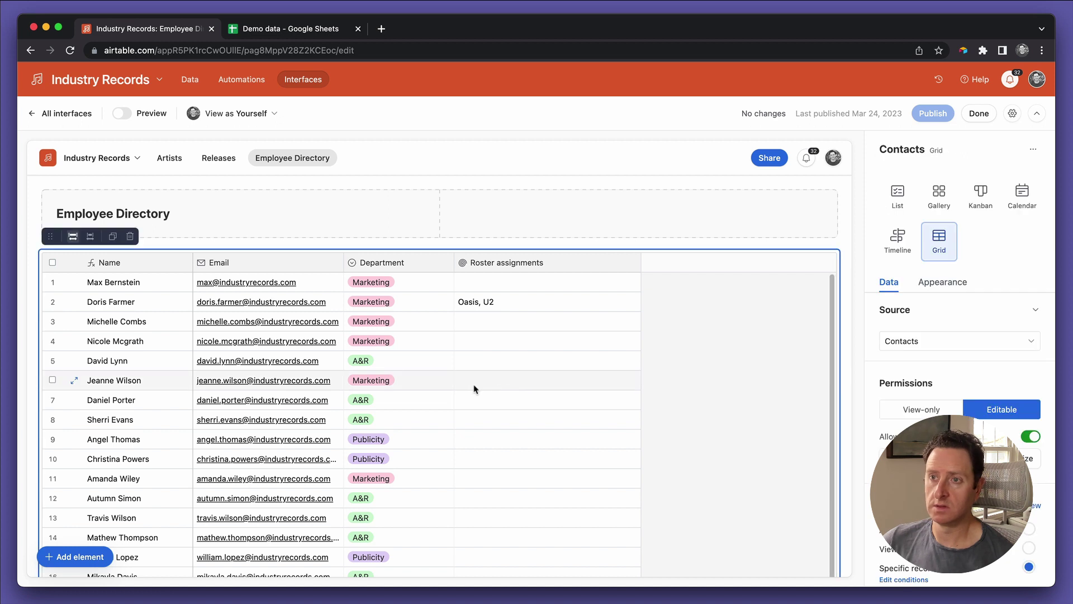
Step: Hide Contacts from the Nodes cards in row 6's detail so they show only Artist
left_click(472, 386)
left_click(473, 386)
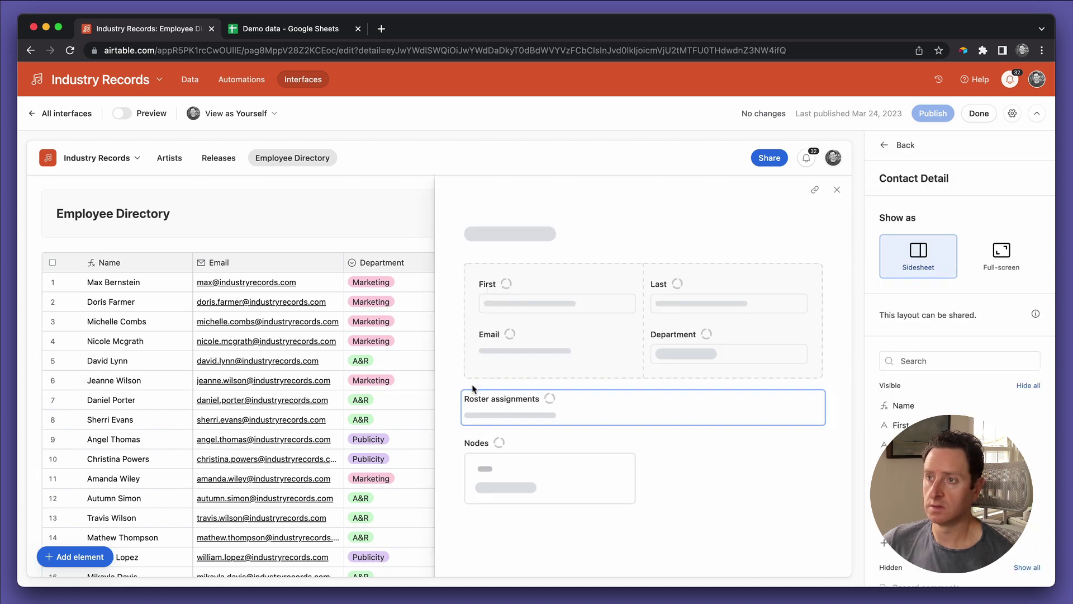
left_click(604, 479)
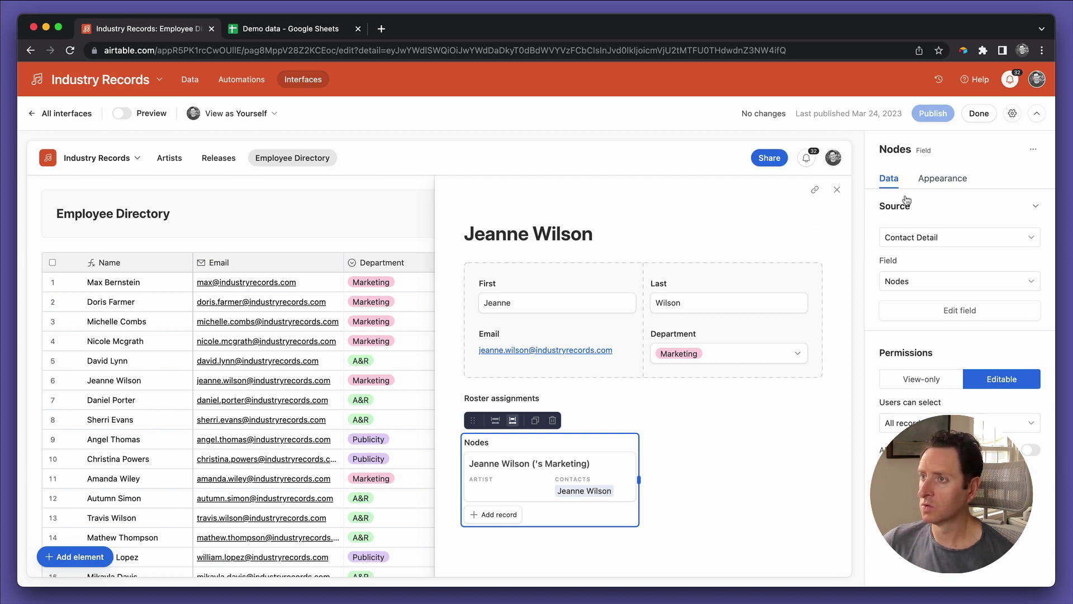
left_click(935, 179)
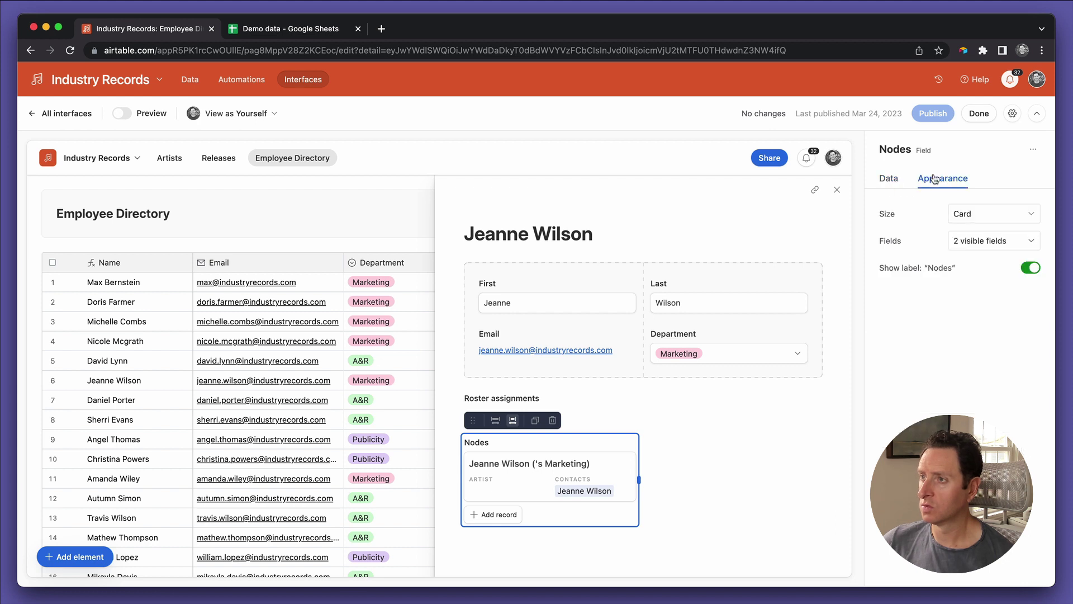
left_click(975, 241)
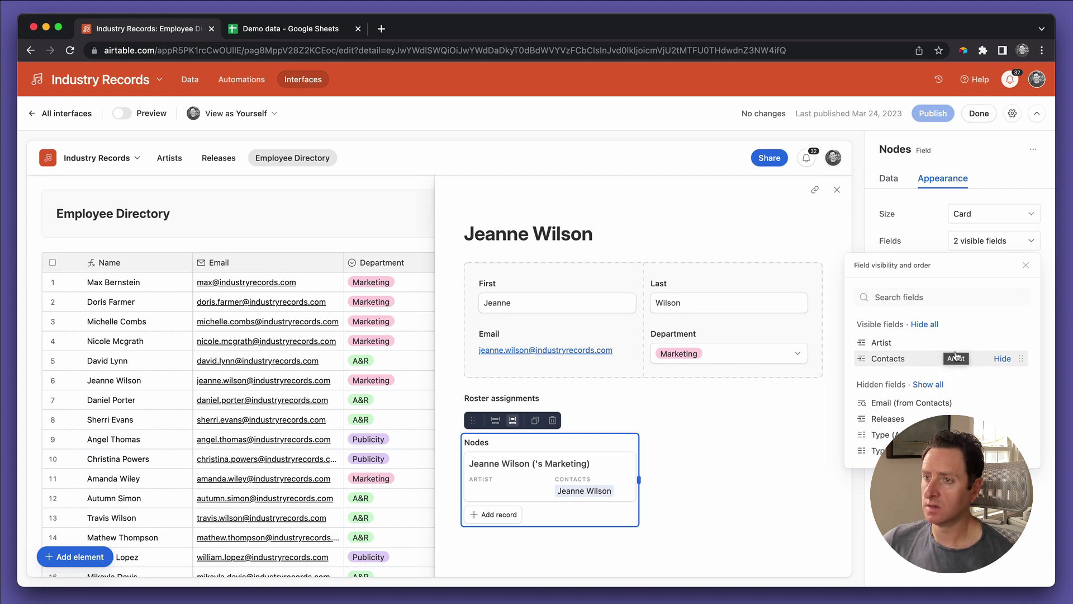
left_click(1002, 359)
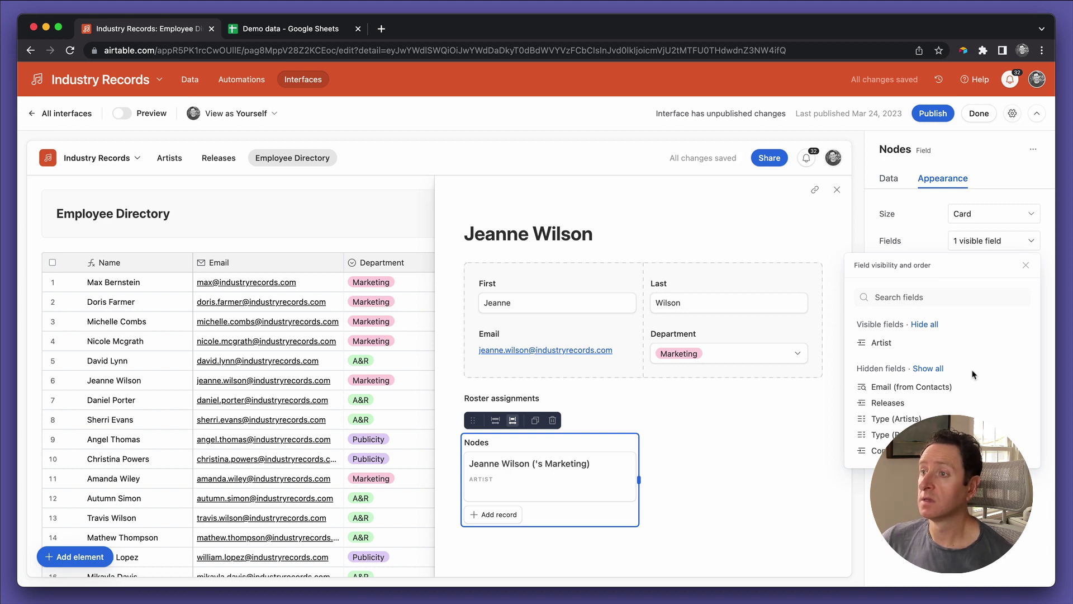
left_click(1024, 266)
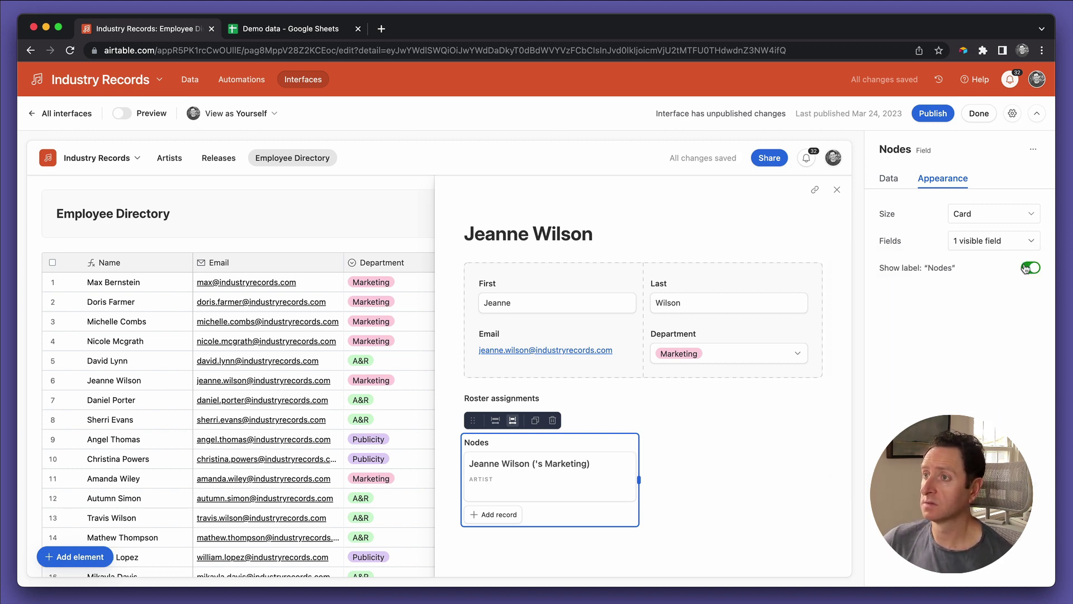
left_click(887, 179)
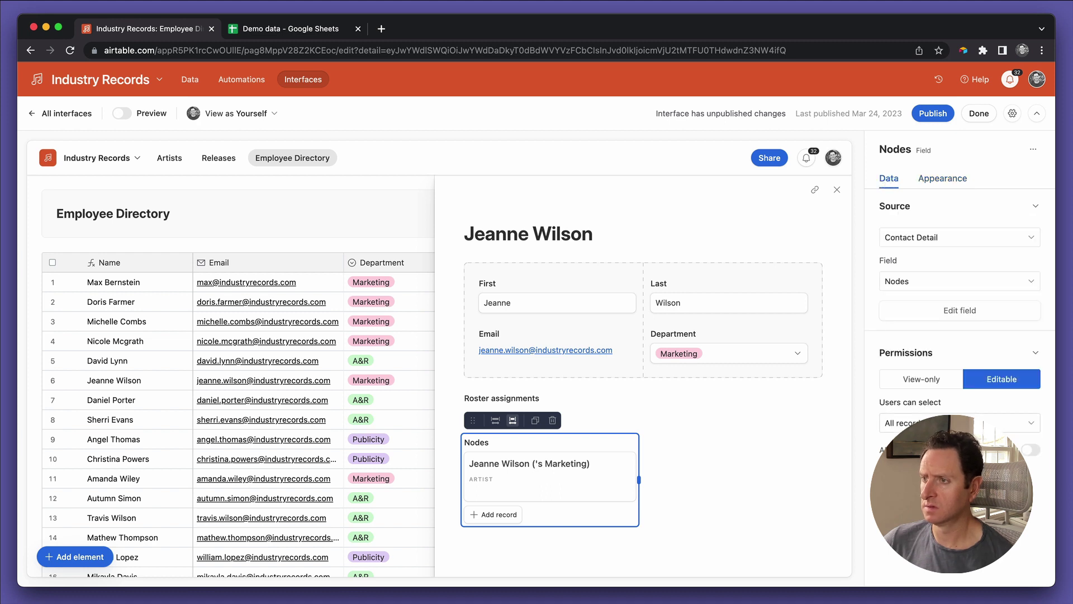
Step: Open the linked marketing record's detail layout and make its Artist field editable
left_click(1032, 451)
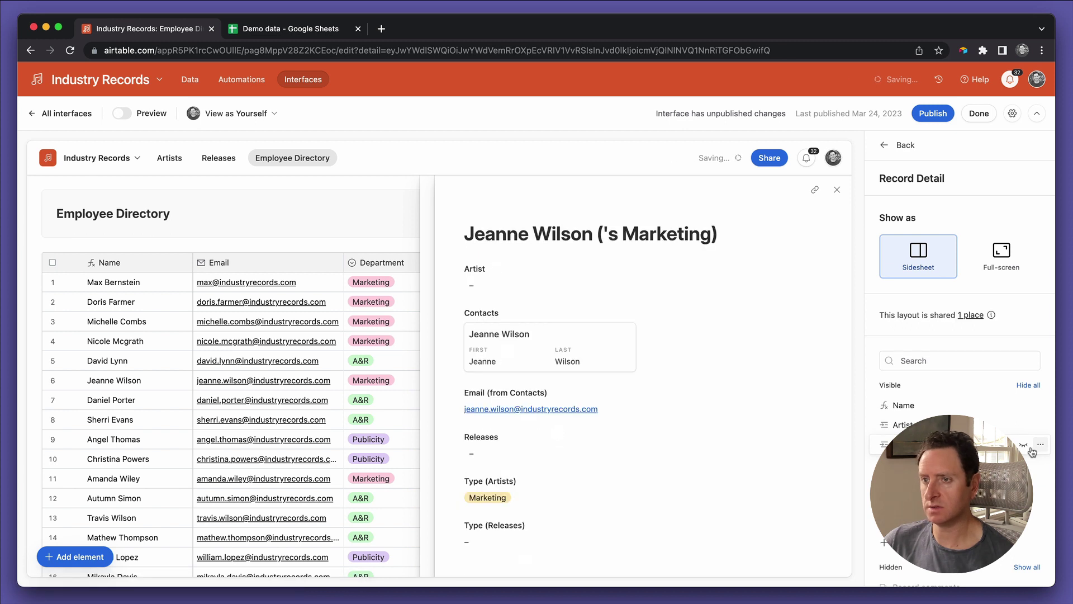
scroll(763, 421, "down", 2)
scroll(763, 421, "up", 3)
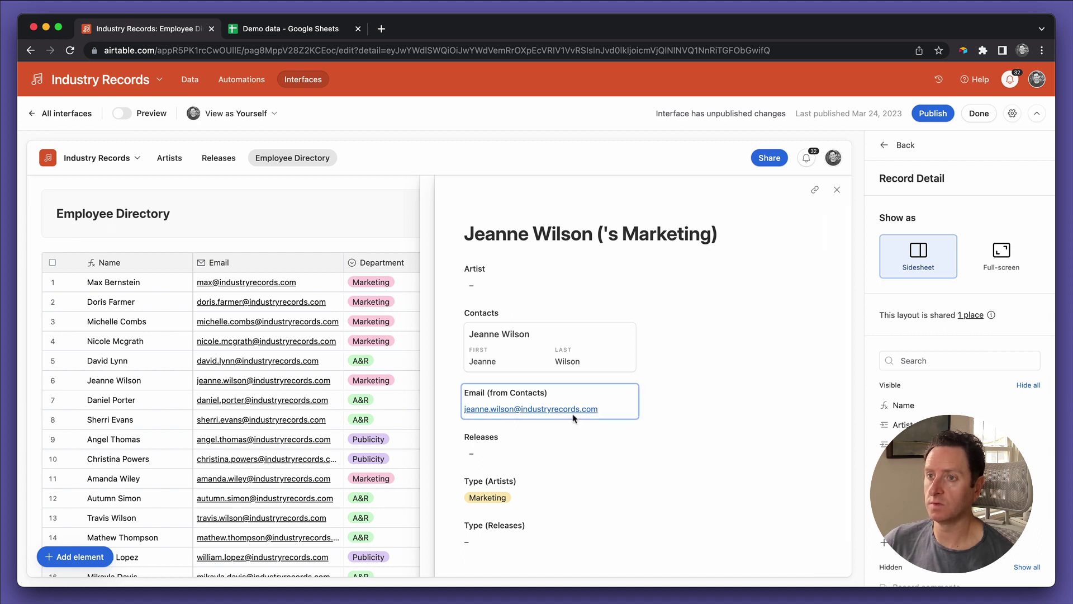
scroll(553, 335, "down", 1)
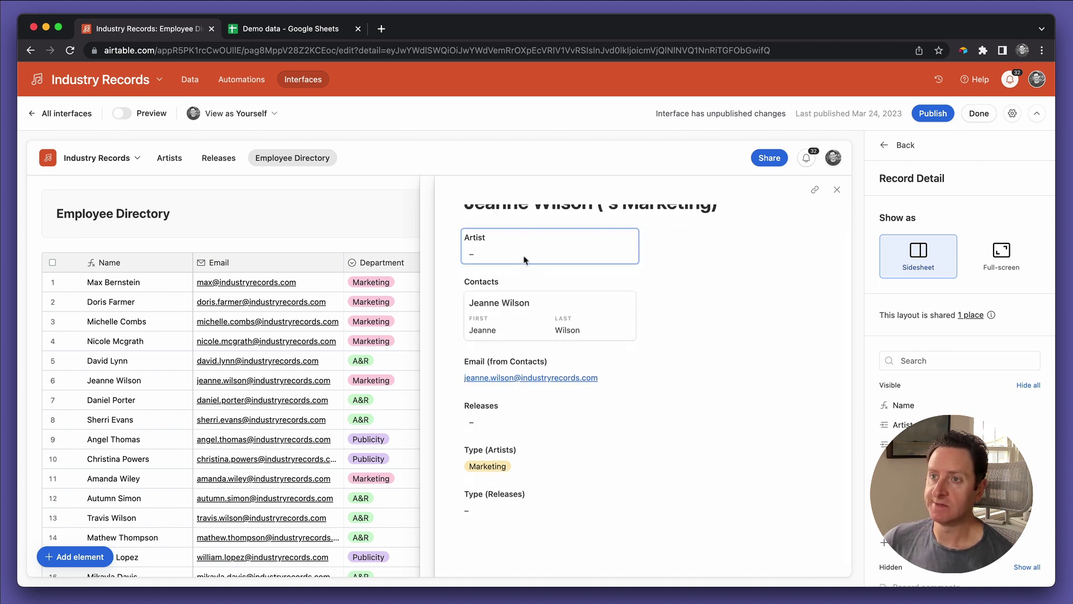
scroll(556, 396, "down", 1)
scroll(556, 395, "up", 2)
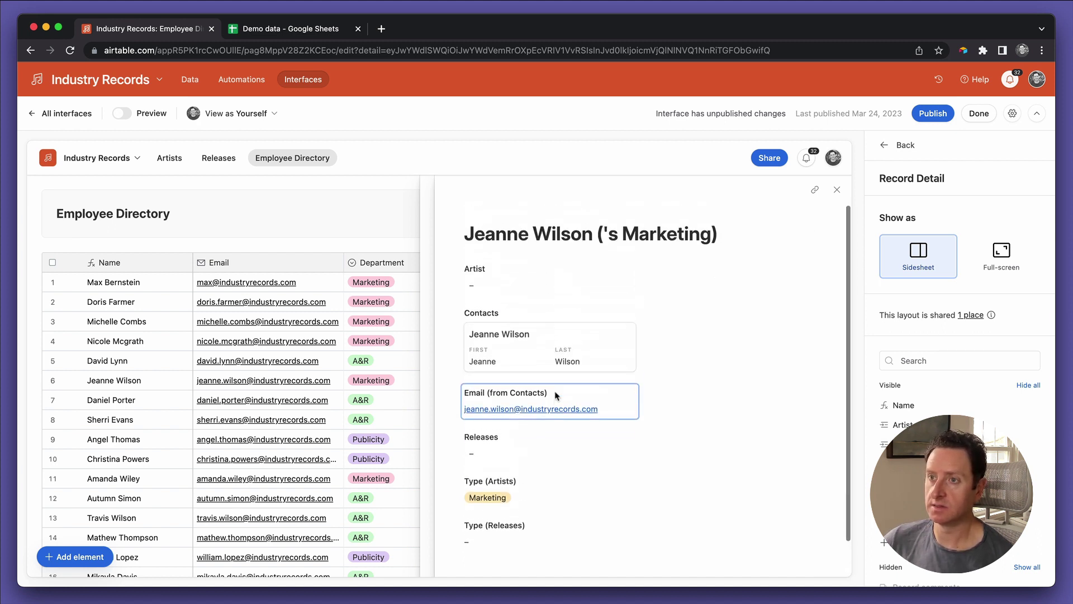
left_click(553, 281)
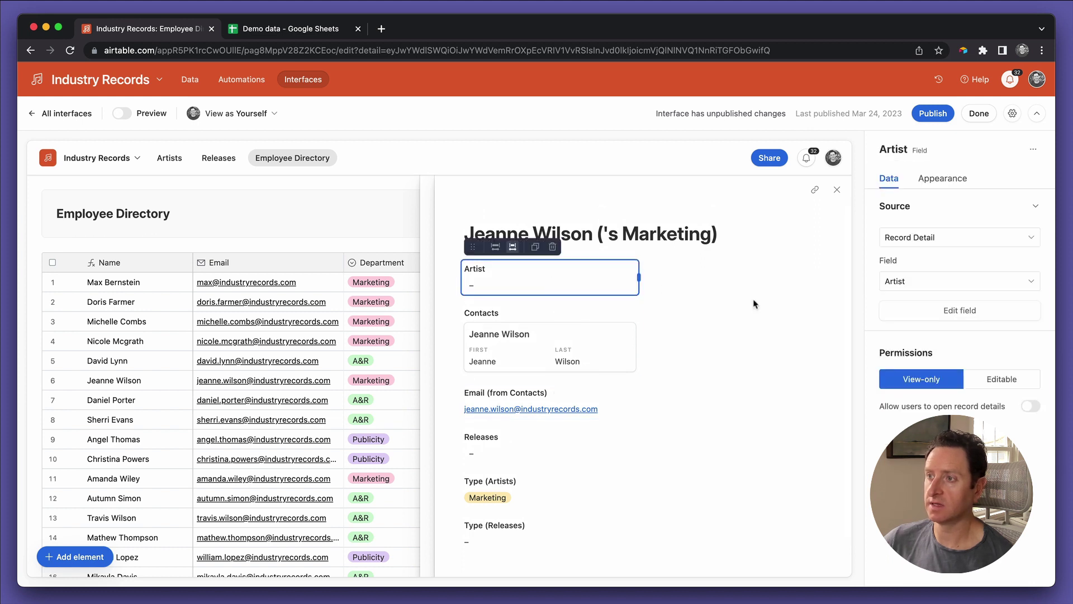
left_click(1001, 379)
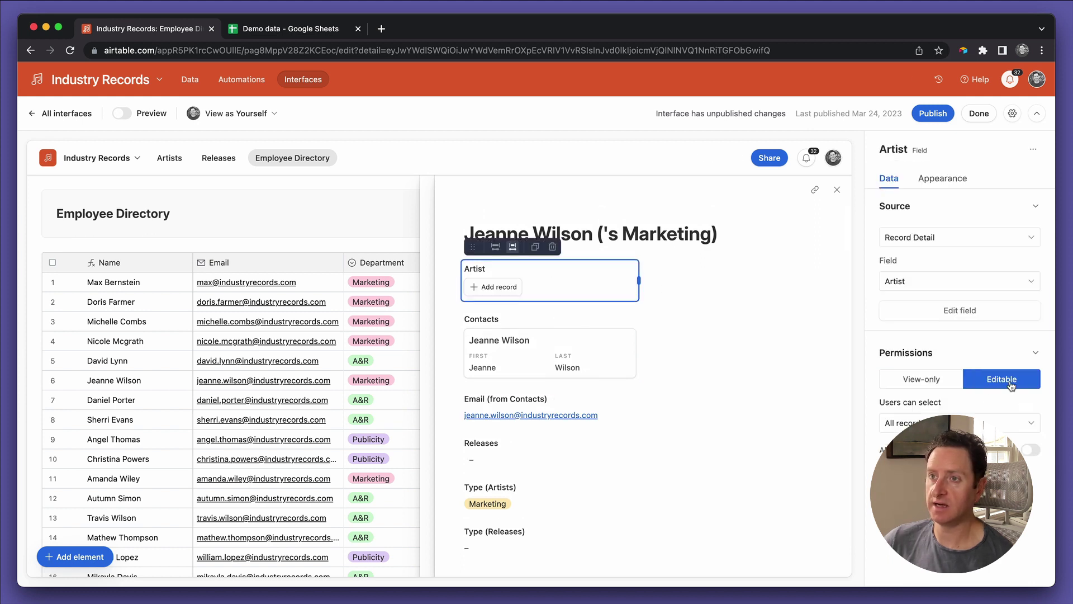
Step: Hide Contacts, Email (from Contacts), Releases and Type (Releases), then publish the interface
left_click(564, 343)
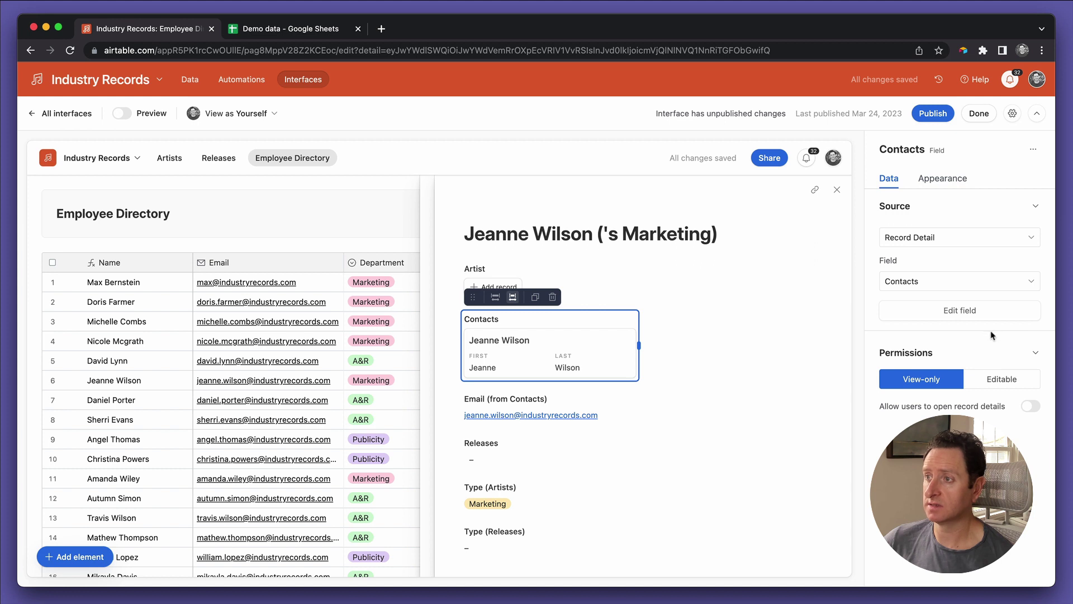
left_click(535, 297)
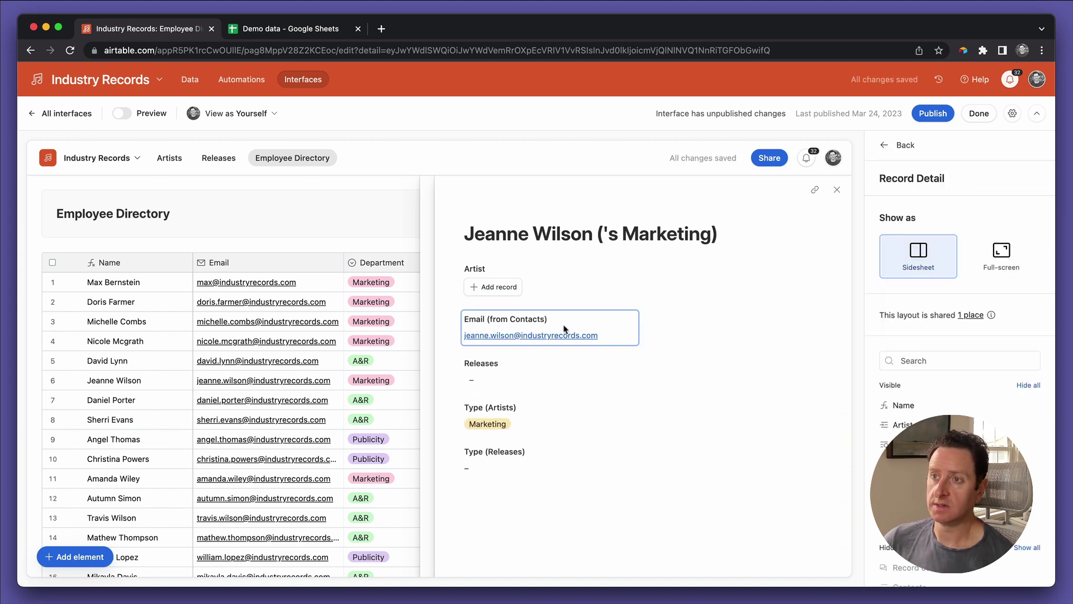
left_click(564, 328)
left_click(553, 301)
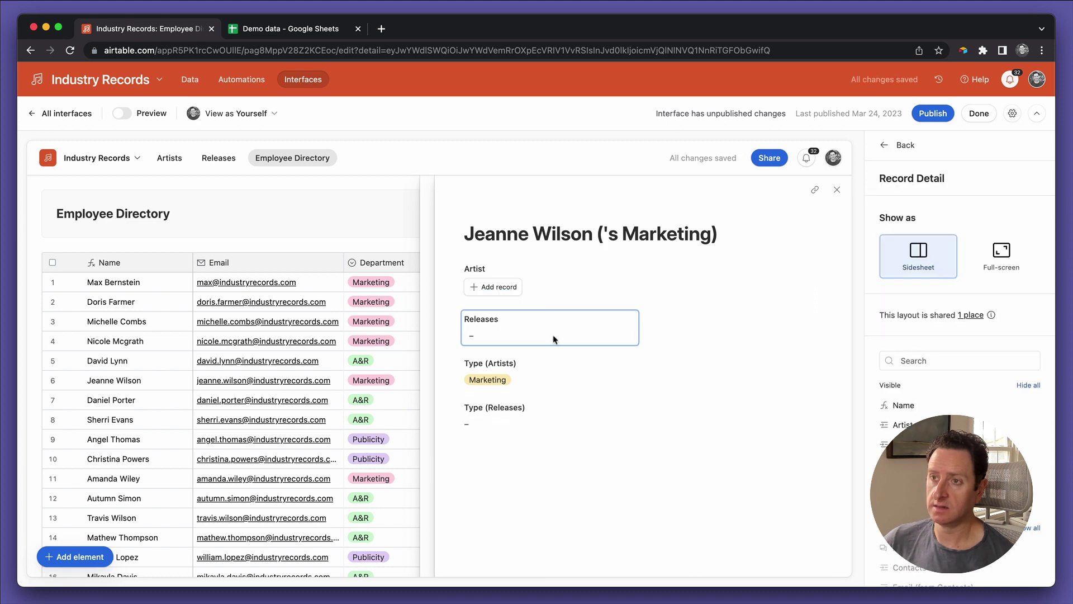
left_click(554, 339)
left_click(557, 302)
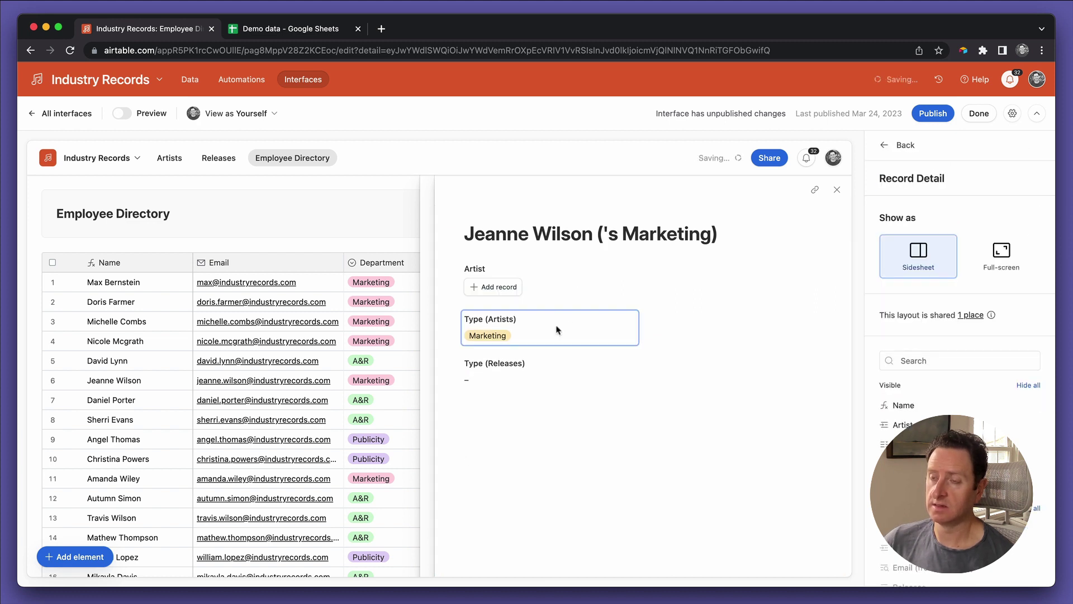
left_click(557, 329)
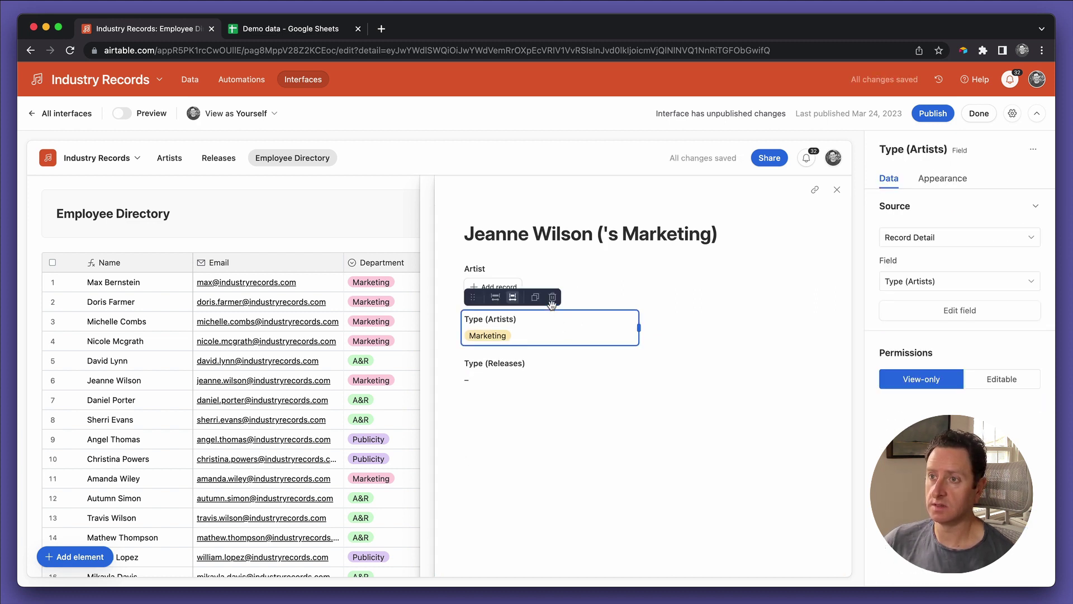
left_click(557, 364)
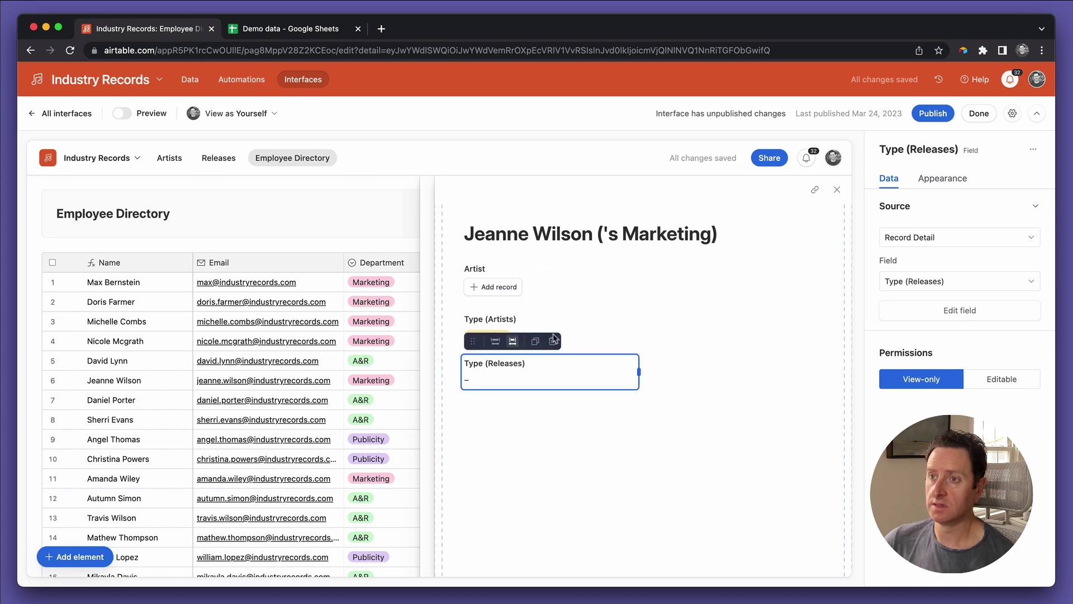
left_click(553, 340)
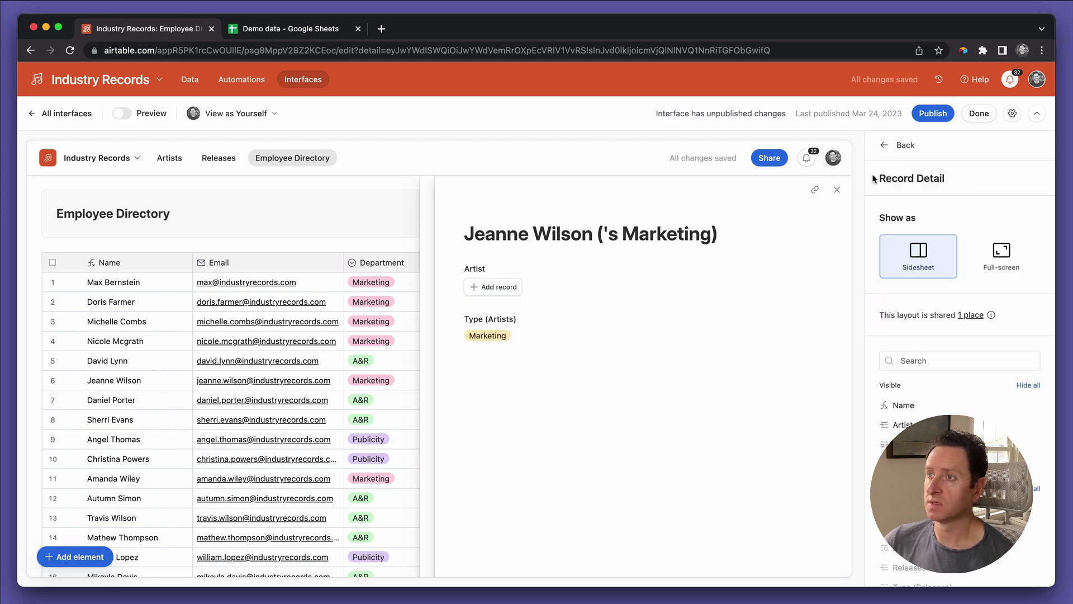
left_click(932, 113)
Step: Leave the editor and open row 32's contact and its linked marketing record
left_click(981, 114)
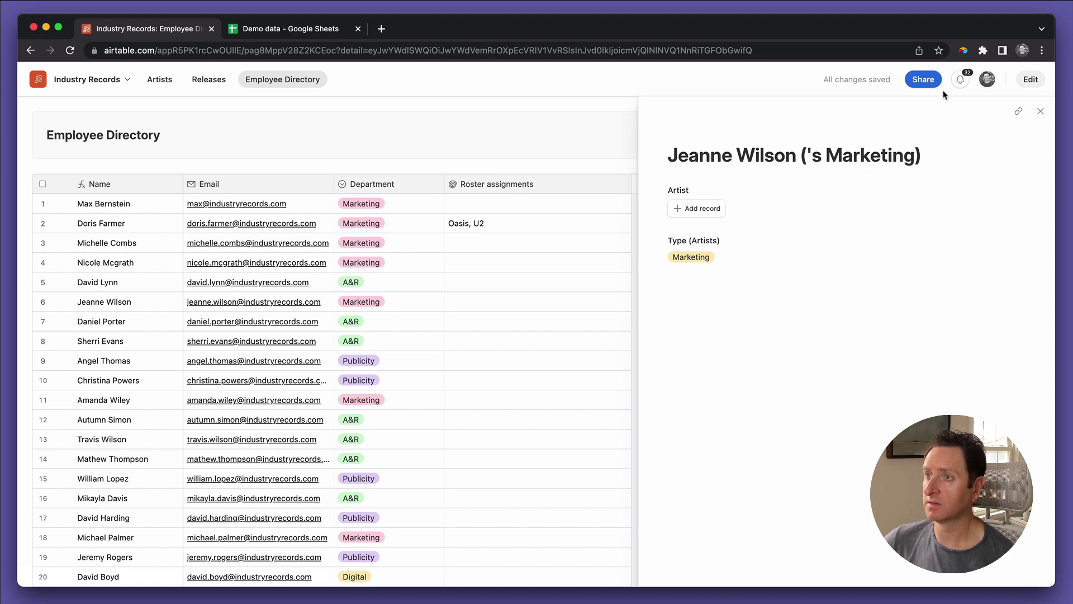
left_click(1040, 111)
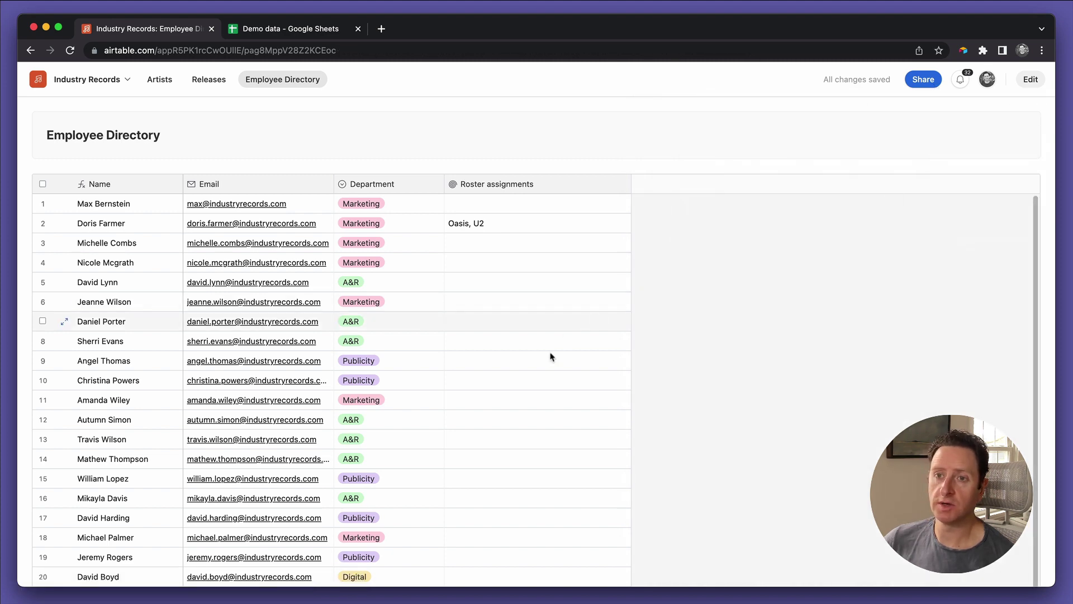
scroll(551, 356, "down", 8)
left_click(491, 371)
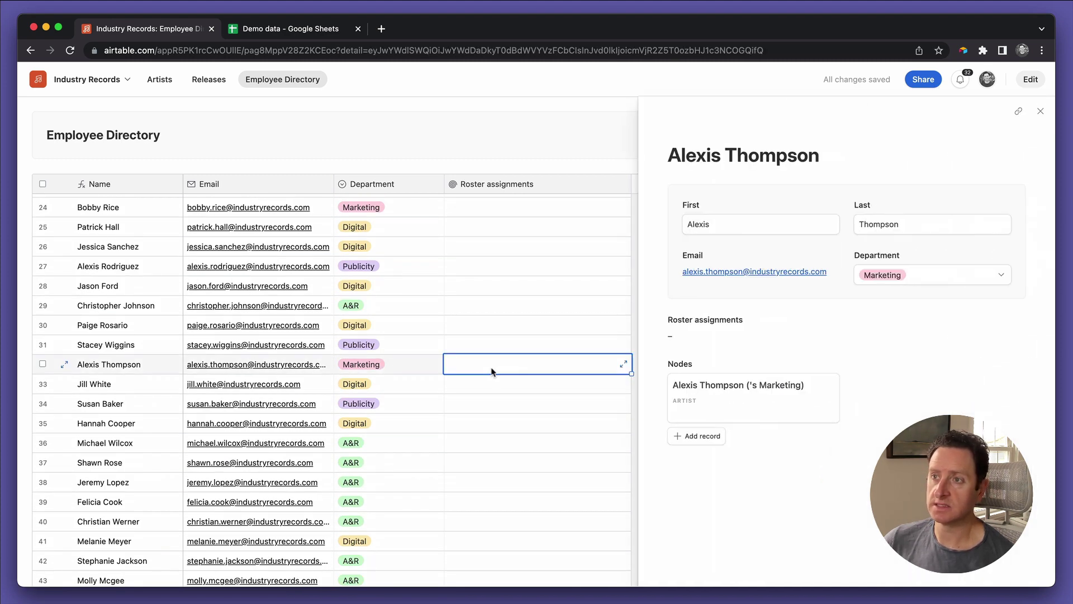
left_click(770, 389)
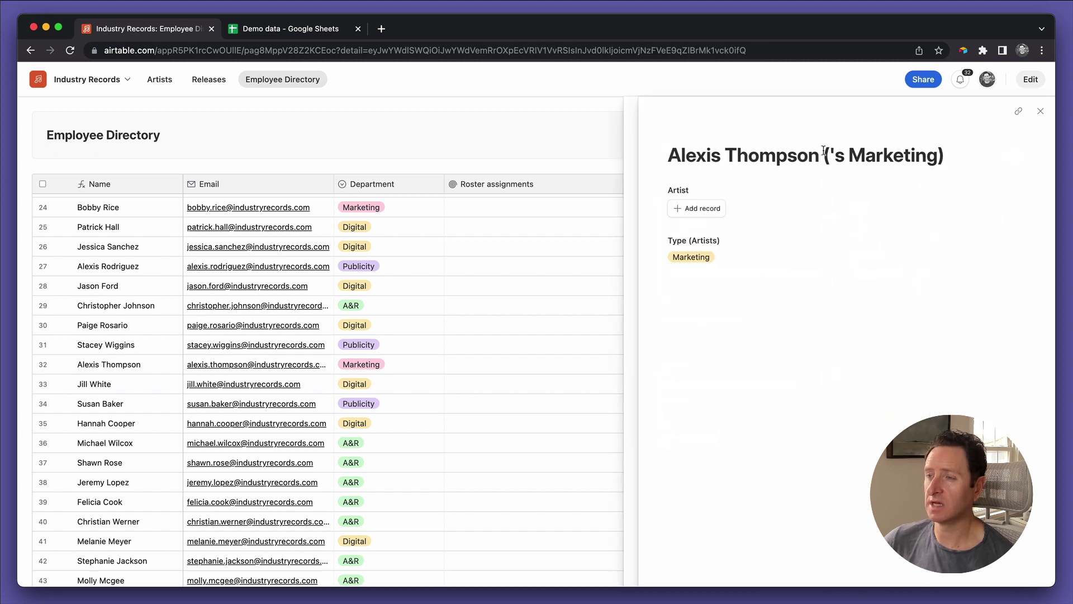
Step: Link Queen and one more artist to the marketing record's assigned artists
left_click(708, 211)
scroll(761, 371, "down", 6)
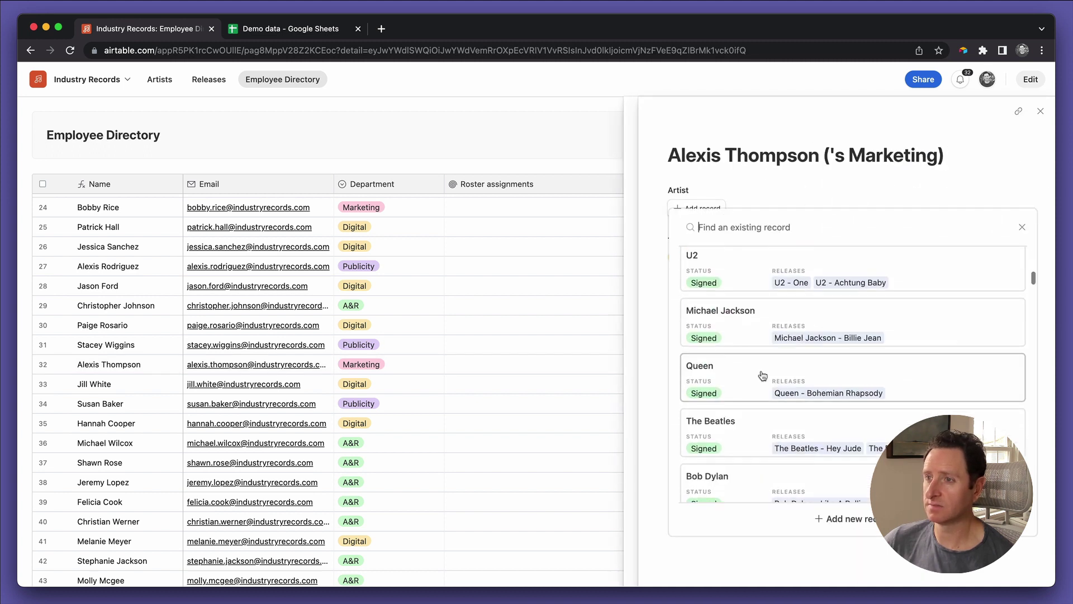
left_click(754, 375)
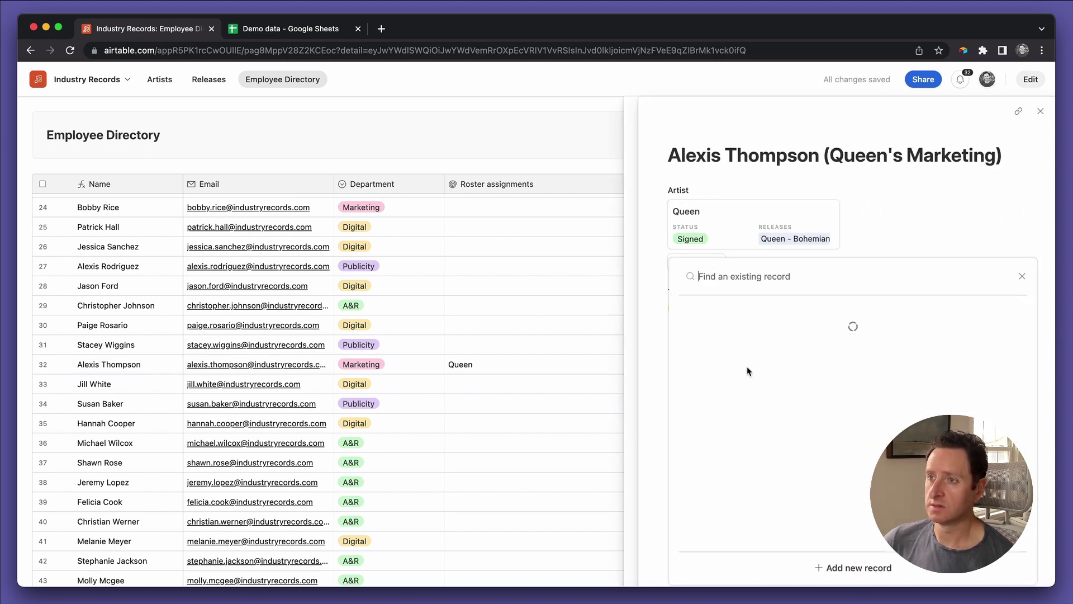
scroll(756, 411, "down", 5)
left_click(756, 411)
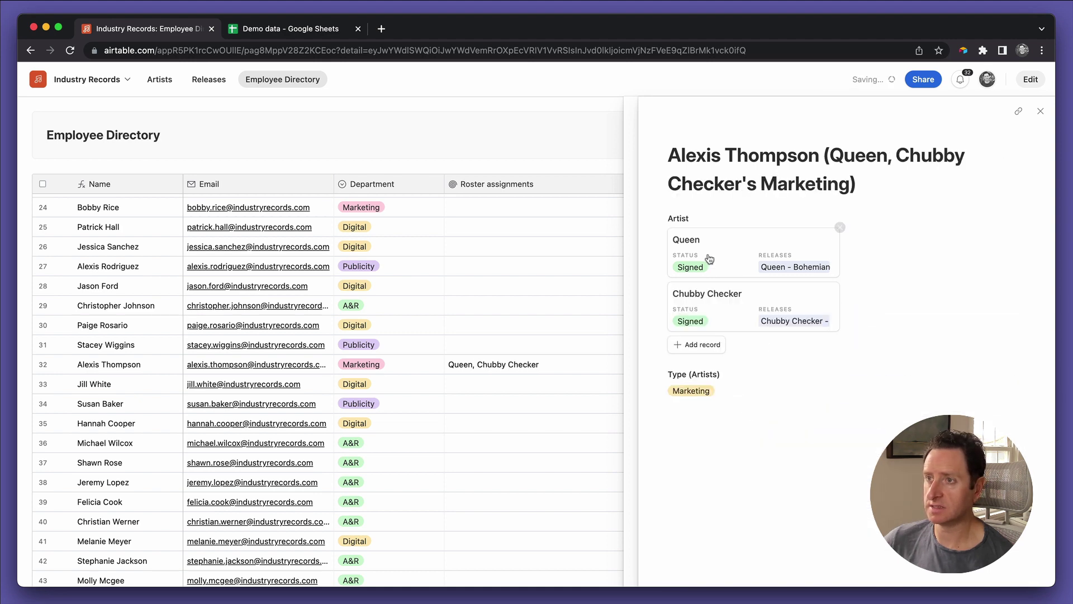
Step: Link two more artists to the marketing node and close both records to return to the table
left_click(696, 343)
scroll(719, 447, "down", 8)
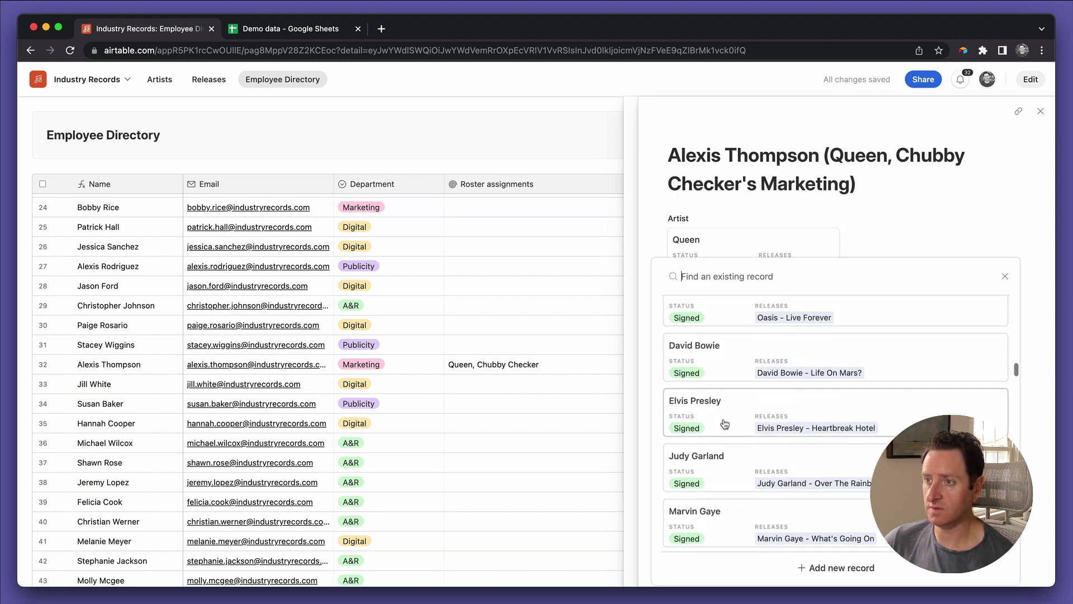
left_click(719, 475)
left_click(696, 398)
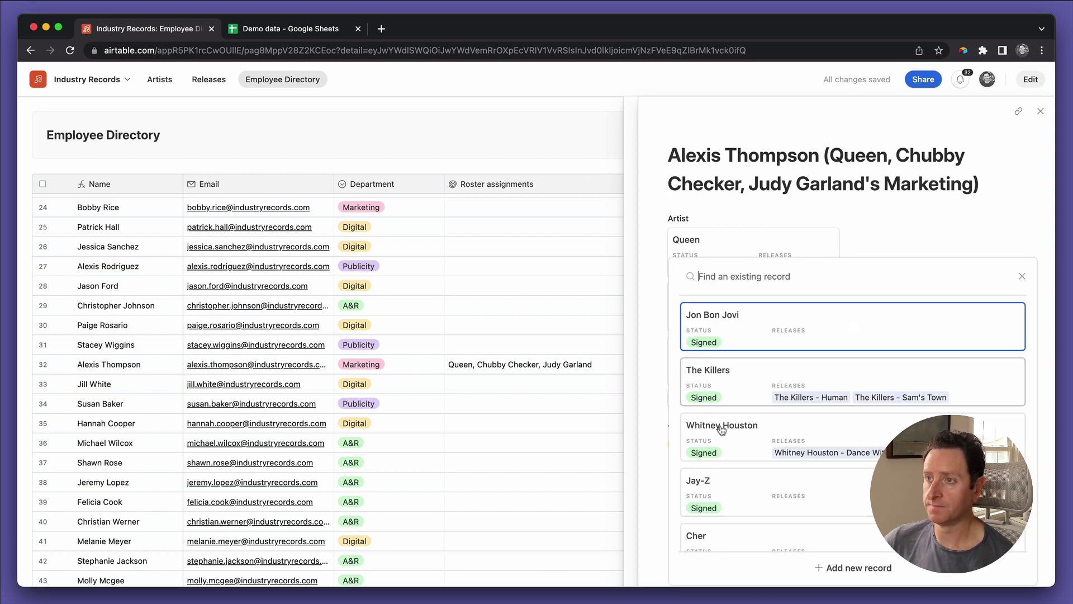
scroll(721, 429, "down", 5)
scroll(721, 428, "down", 5)
left_click(723, 445)
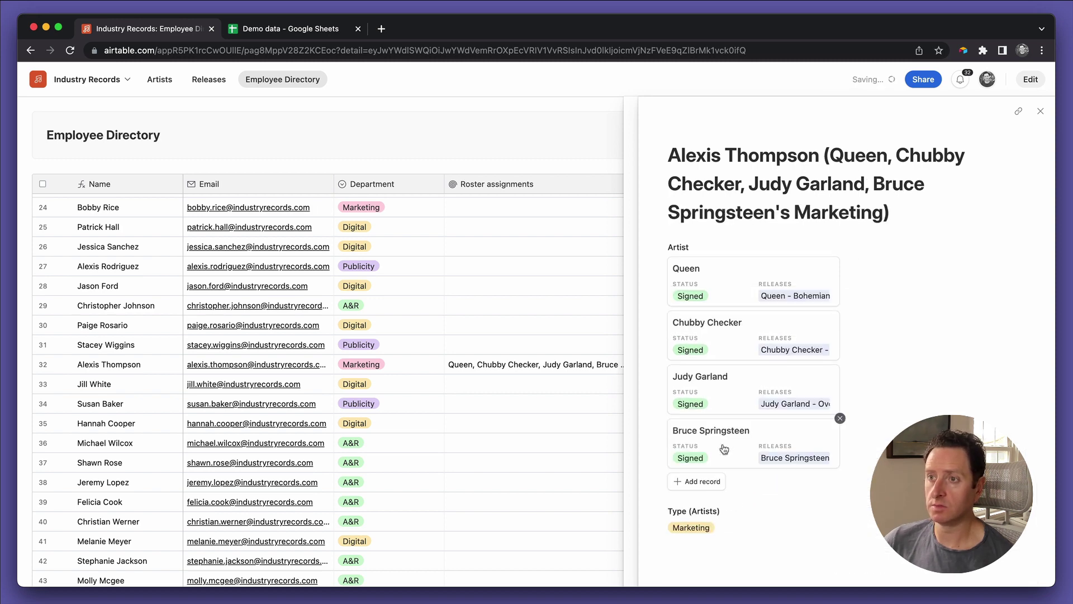
left_click(1041, 113)
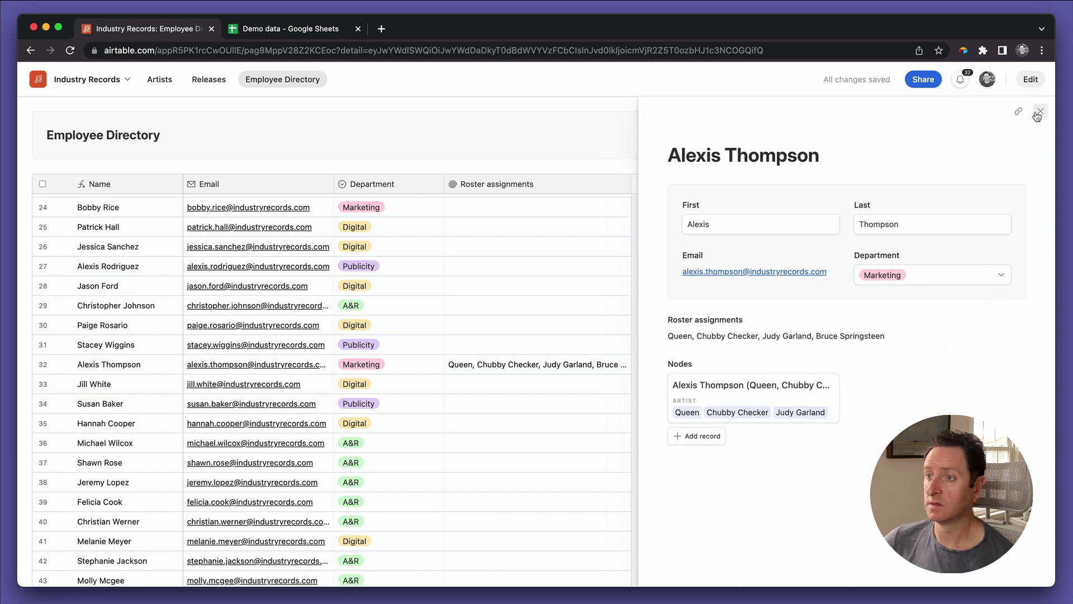
left_click(1035, 115)
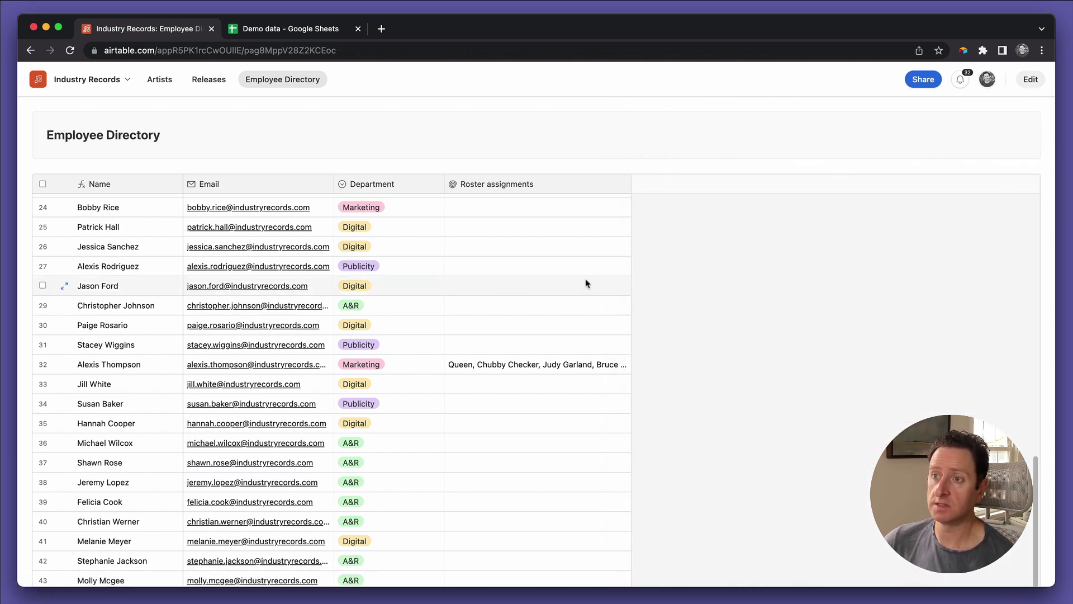
Step: Widen the Roster assignments column in the Employee Directory table so full artist lists show
left_click(600, 208)
scroll(601, 208, "up", 1)
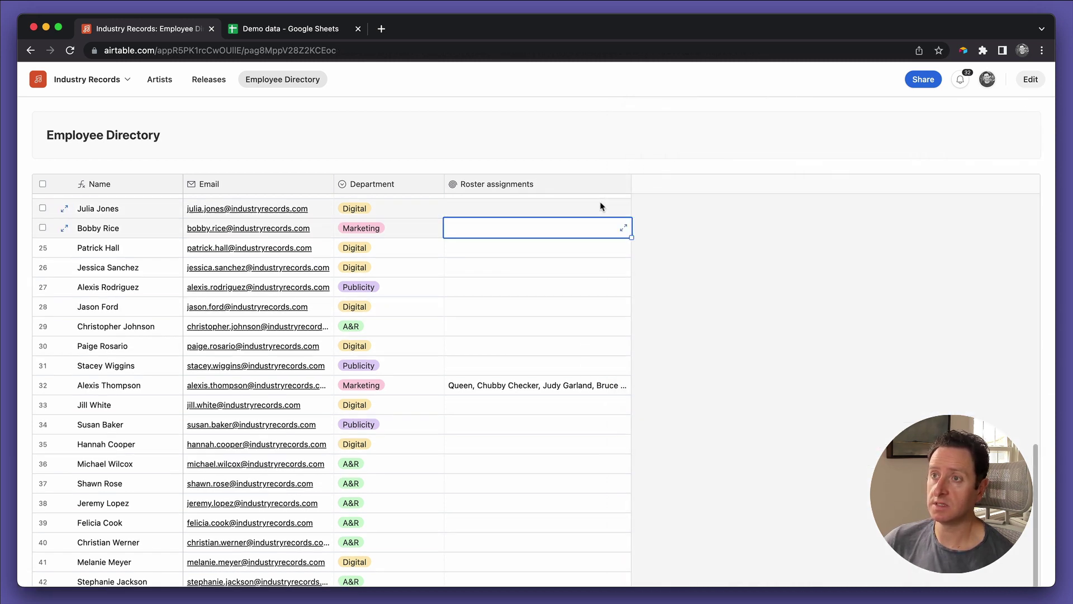
left_click(1031, 79)
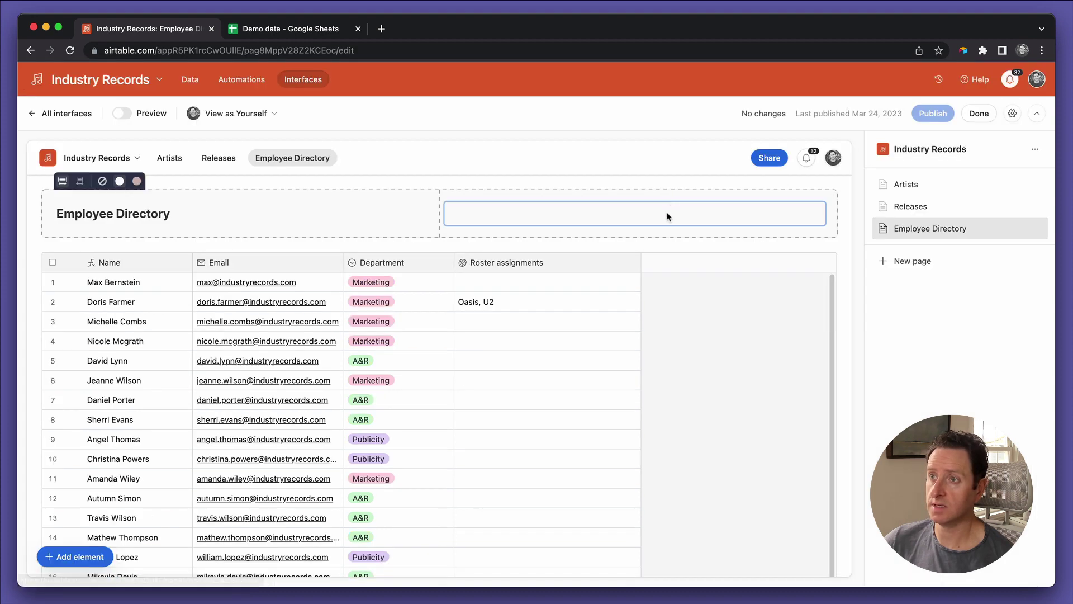
left_click(624, 271)
left_click(633, 285)
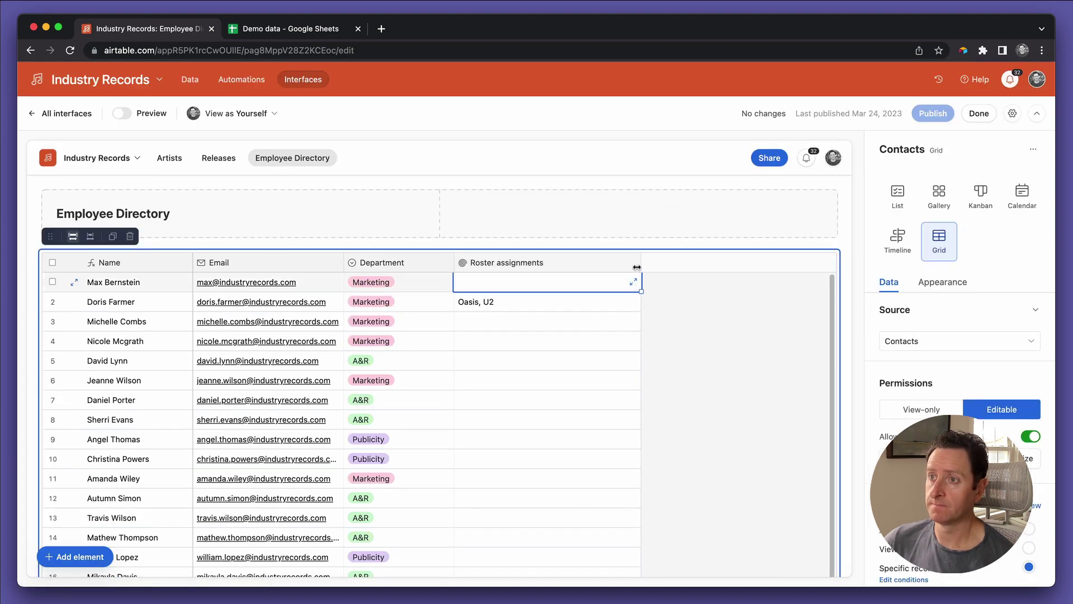
left_click(637, 263)
left_click_drag(691, 259, 831, 261)
Step: Publish the updated Employee Directory interface page and review the published result
left_click(933, 113)
left_click(978, 113)
scroll(667, 326, "down", 15)
scroll(666, 324, "up", 5)
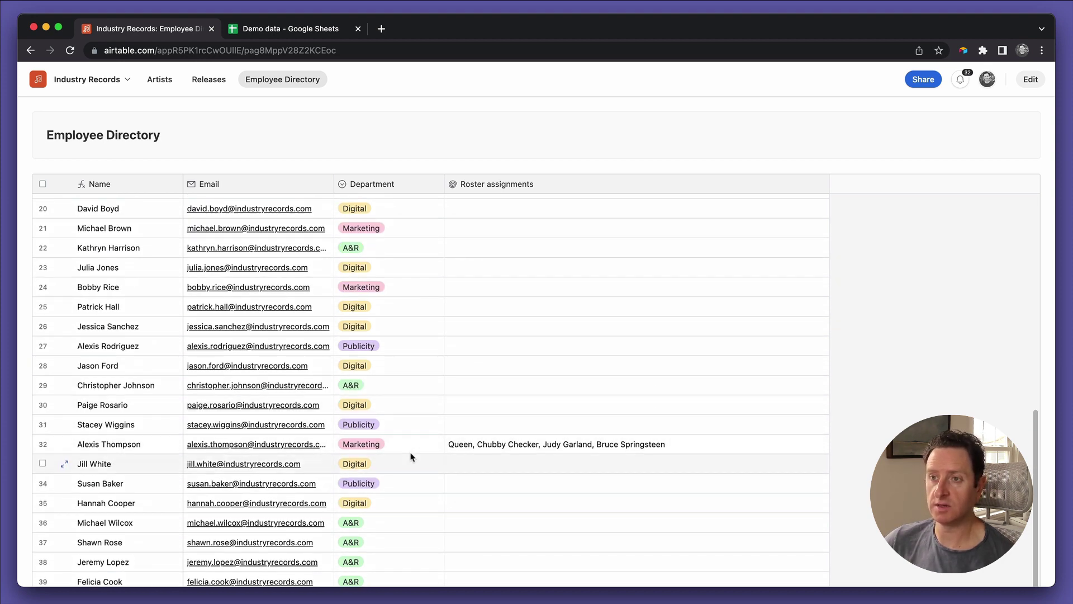
scroll(435, 280, "up", 5)
scroll(435, 281, "up", 7)
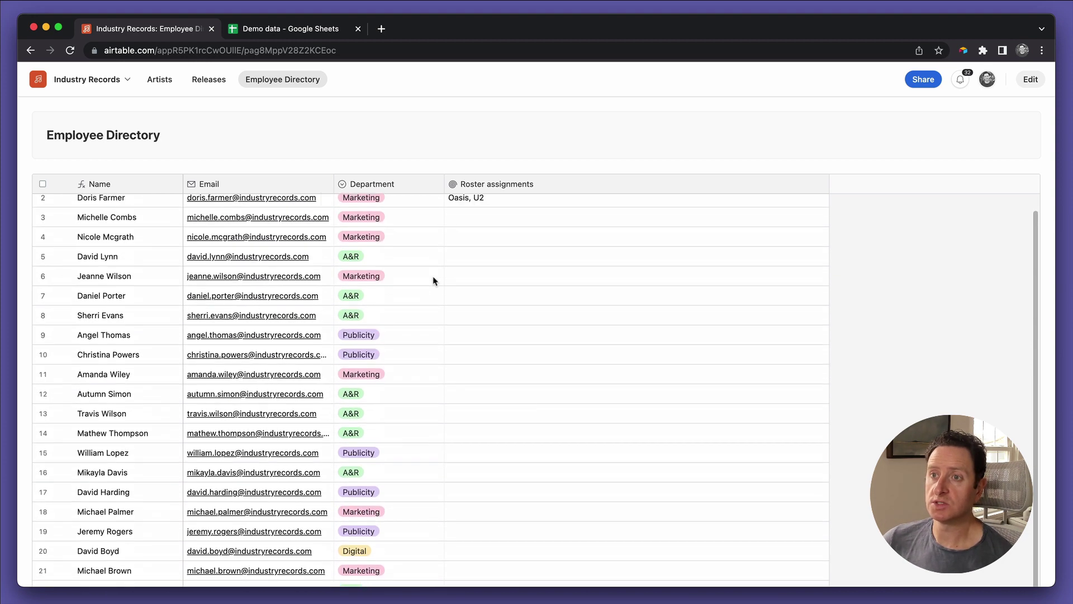
left_click(404, 364)
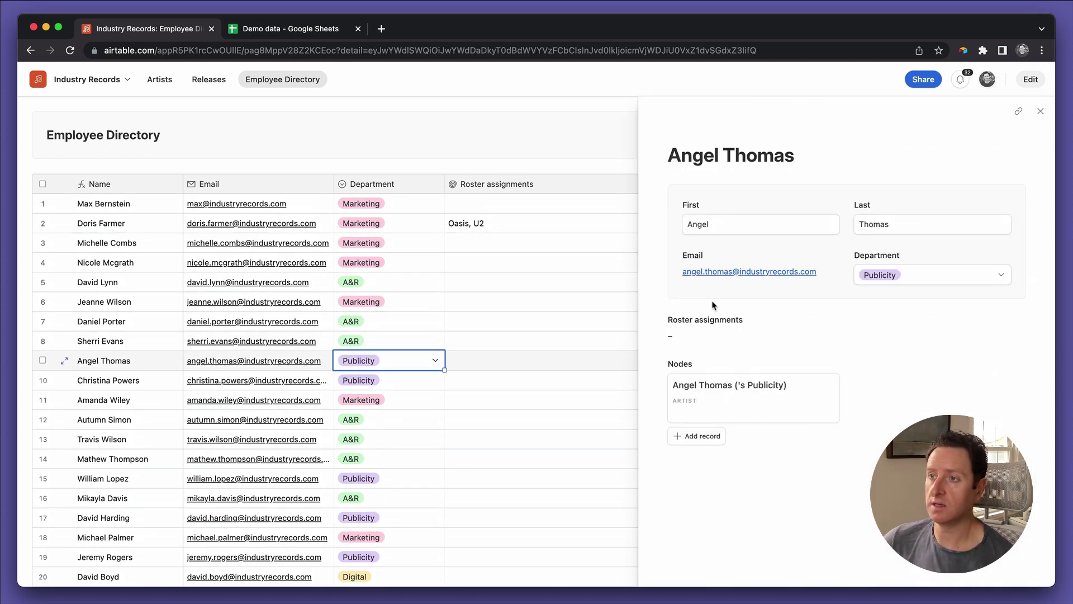
left_click(735, 389)
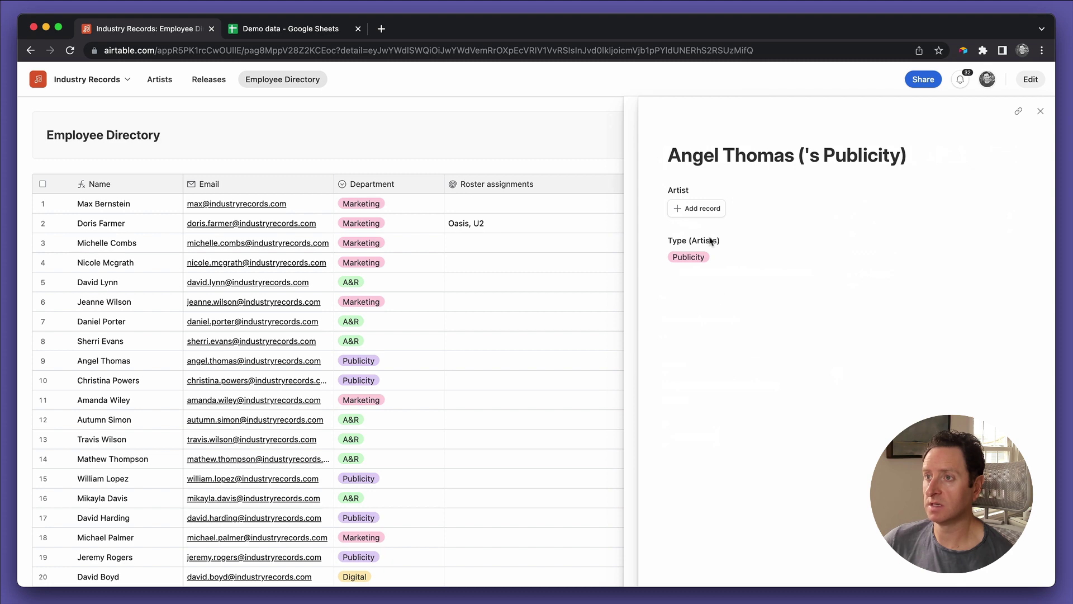
left_click(702, 208)
scroll(730, 340, "down", 10)
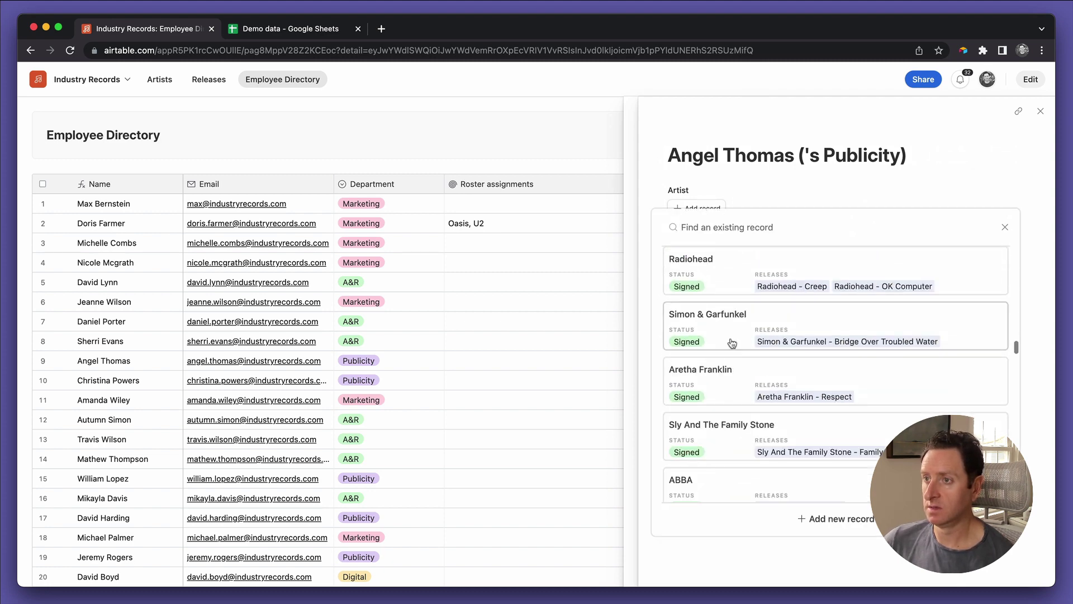
left_click(721, 370)
left_click(712, 289)
scroll(740, 396, "down", 2)
scroll(739, 396, "down", 5)
left_click(738, 394)
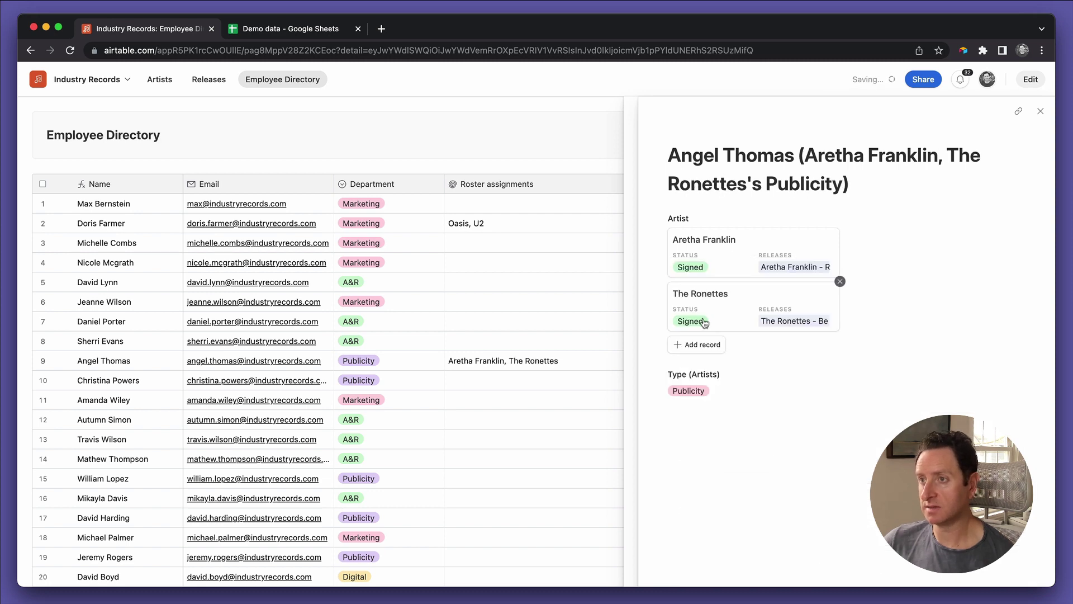
left_click(699, 344)
scroll(735, 425, "down", 5)
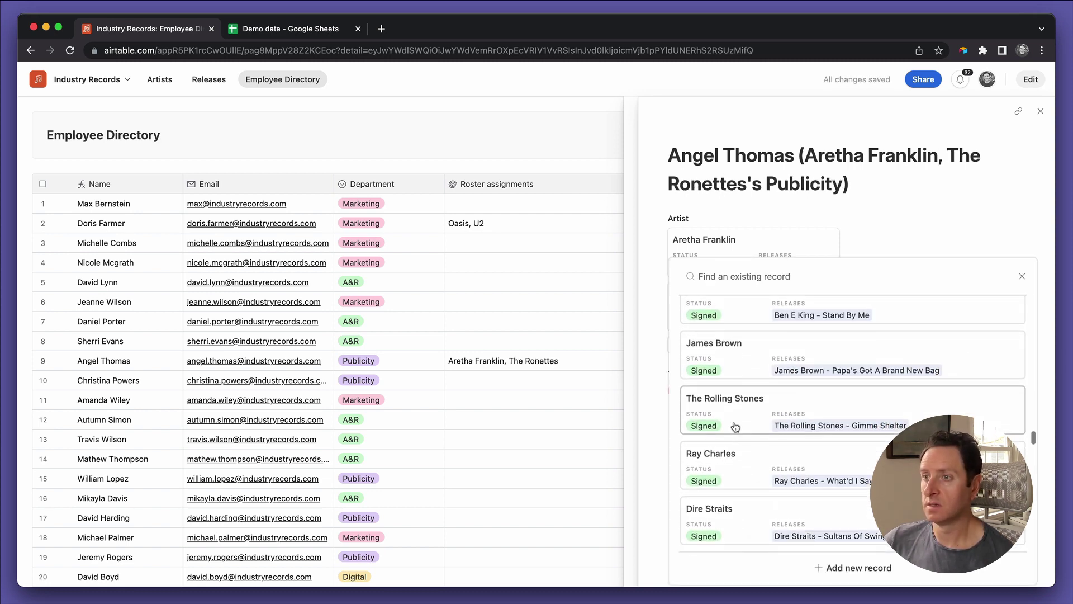
left_click(731, 475)
left_click(705, 399)
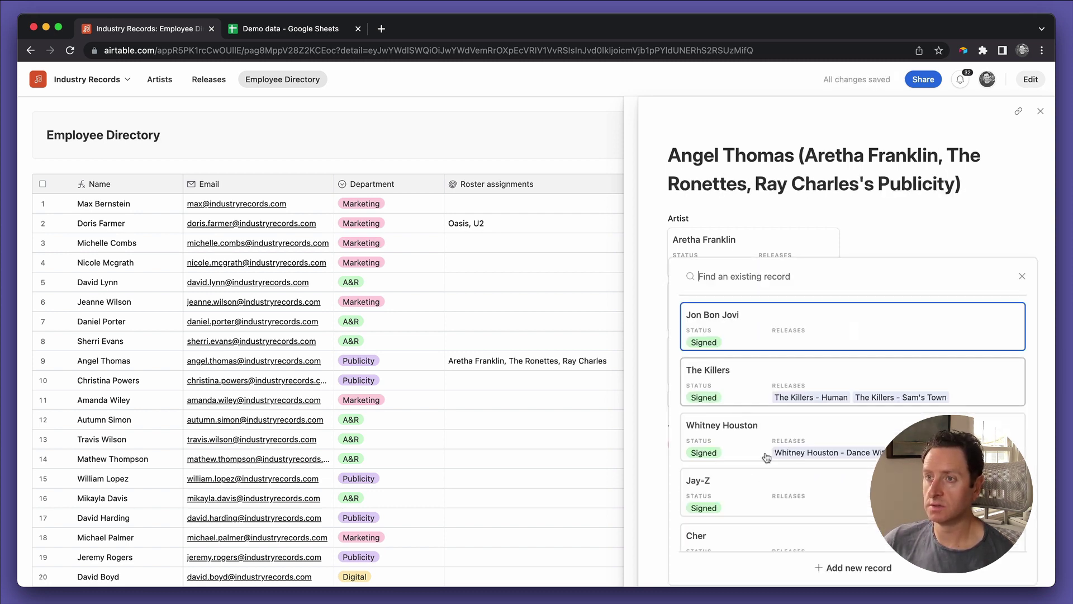
scroll(773, 482, "down", 10)
left_click(751, 463)
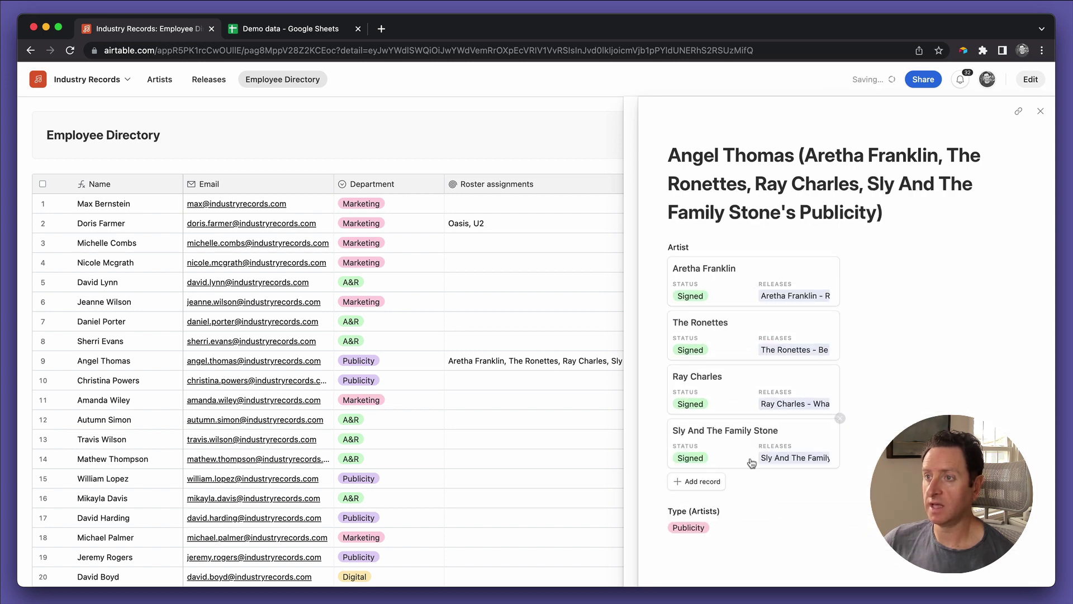
left_click(1040, 111)
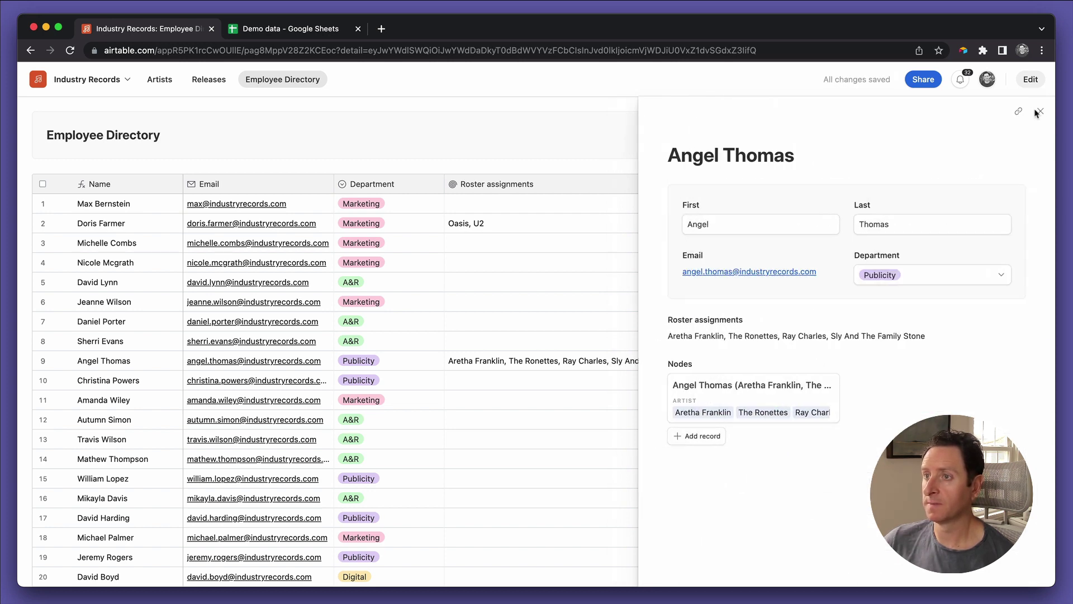
left_click(1040, 112)
left_click(698, 364)
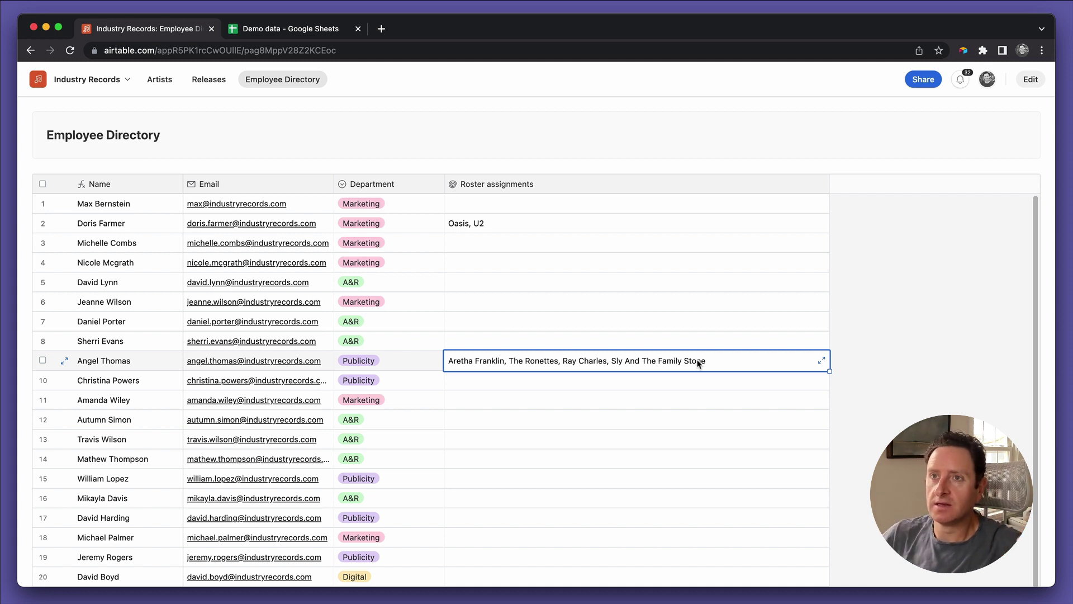
Step: Go from the Artists interface page to the base's Artists data table and browse its records
left_click(170, 83)
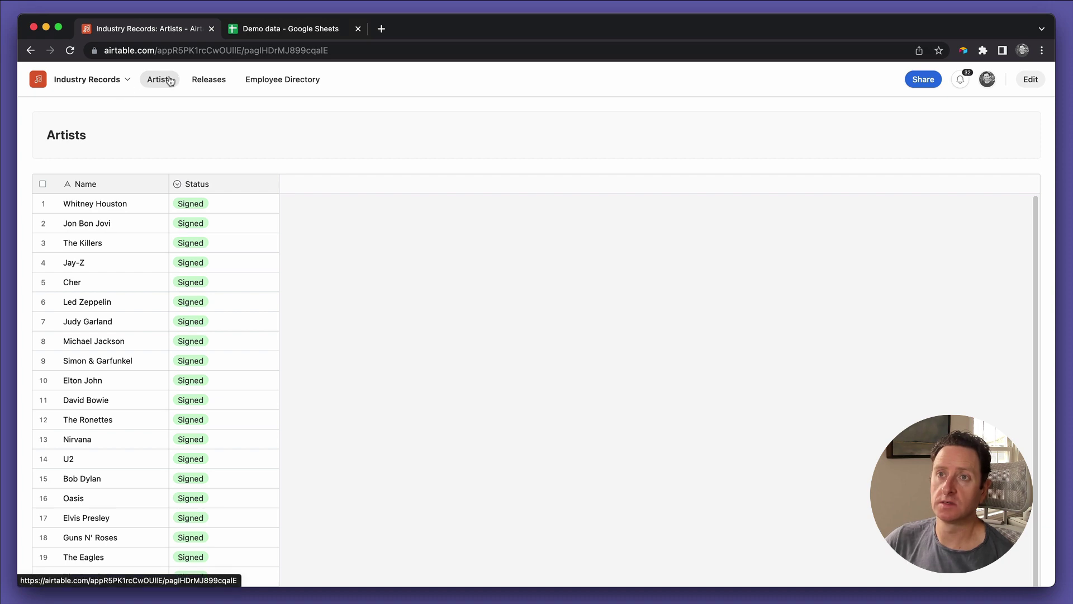
left_click(38, 79)
left_click(39, 108)
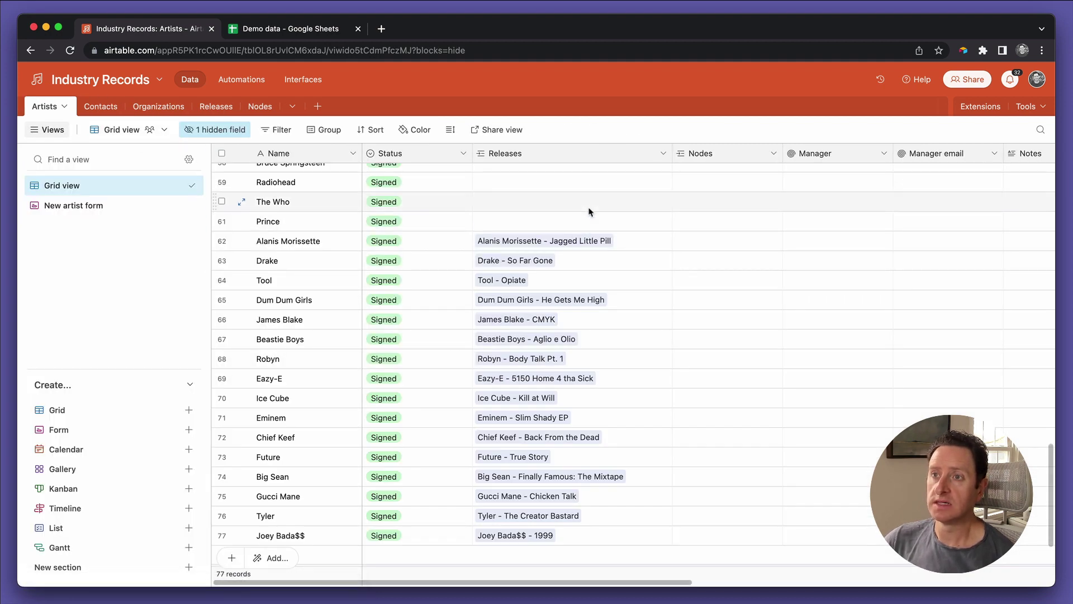
scroll(589, 212, "up", 20)
scroll(589, 212, "down", 20)
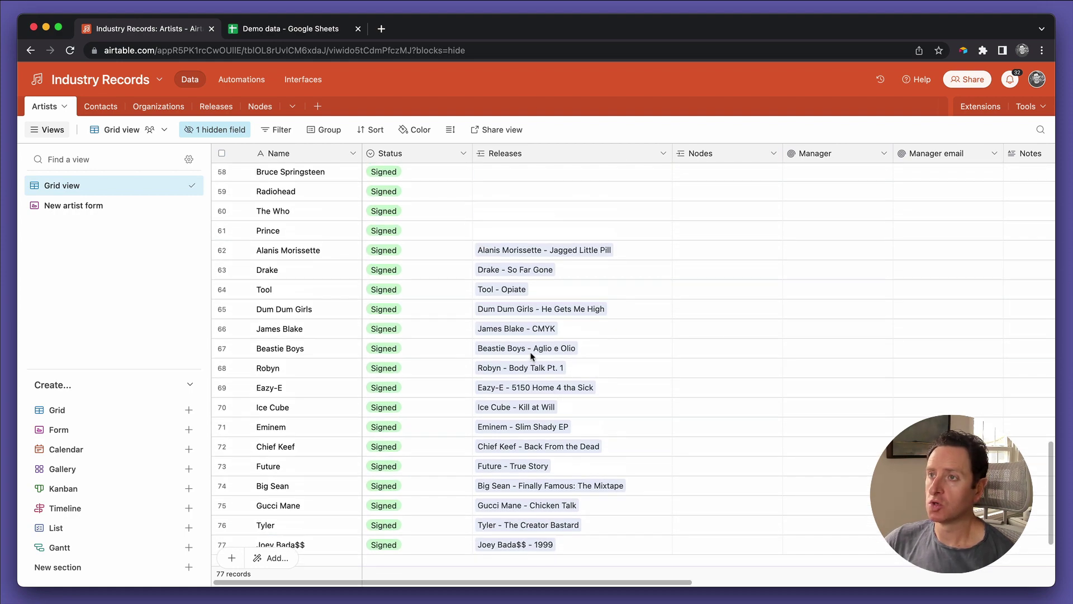
scroll(531, 356, "right", 10)
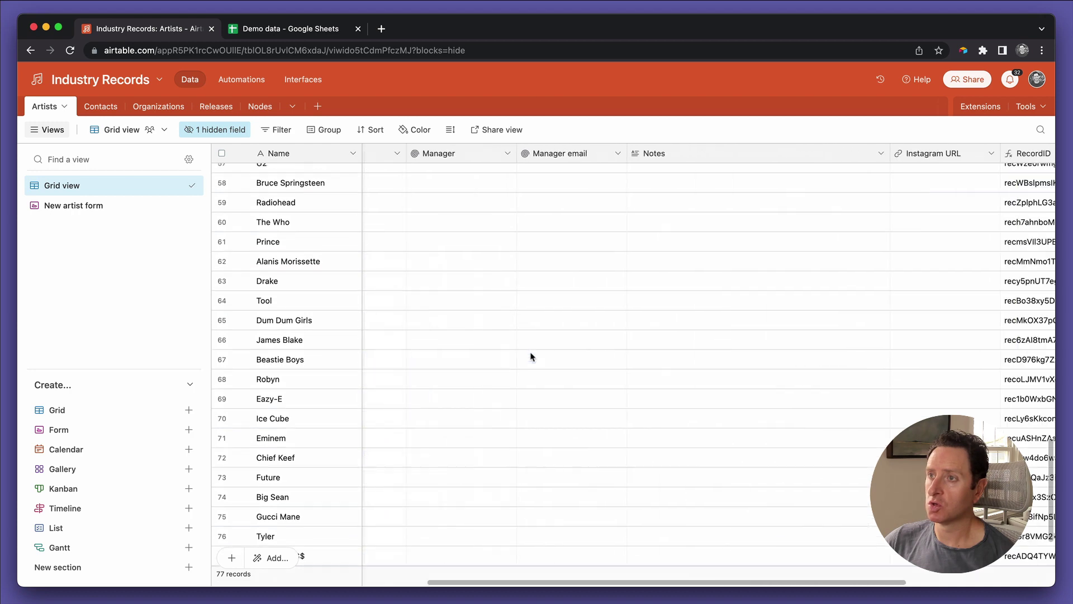
scroll(531, 356, "up", 20)
scroll(531, 356, "left", 6)
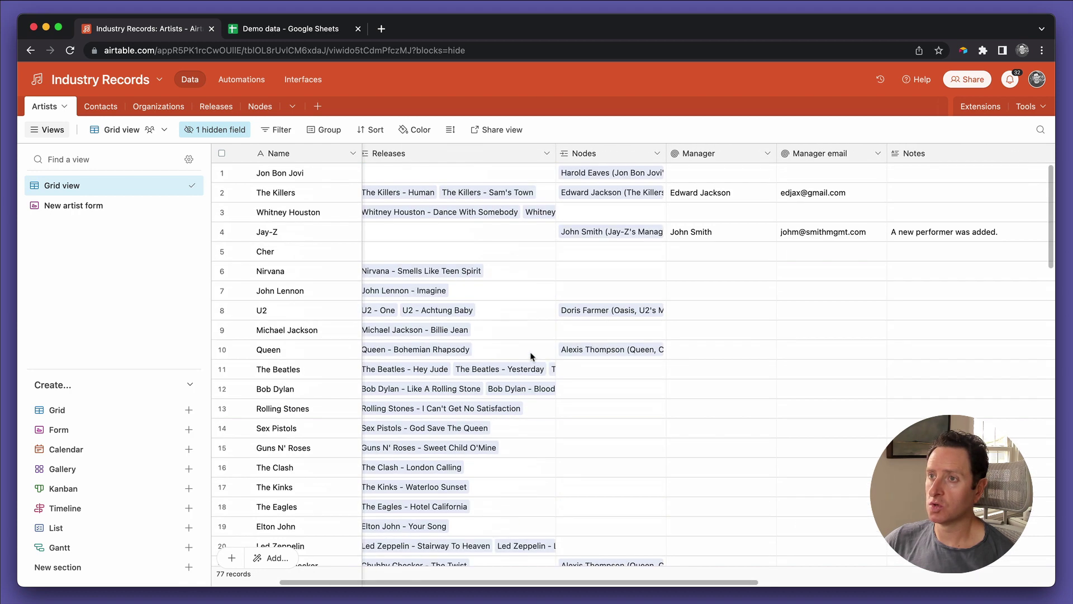
Step: Add a Rollup field after Nodes that rolls up each node's Contacts through the Nodes link
left_click(658, 154)
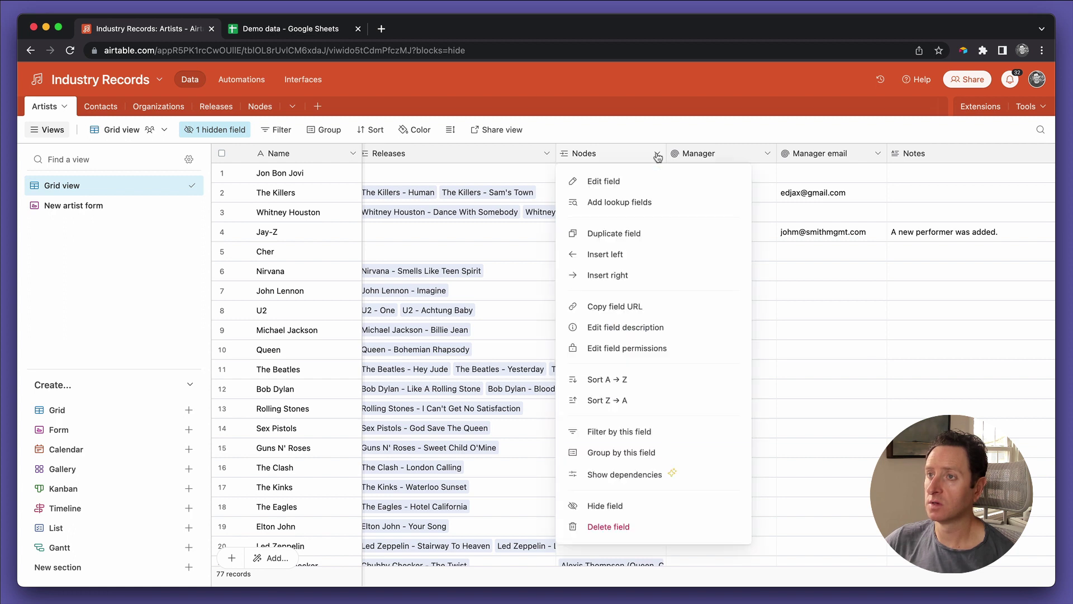
left_click(638, 272)
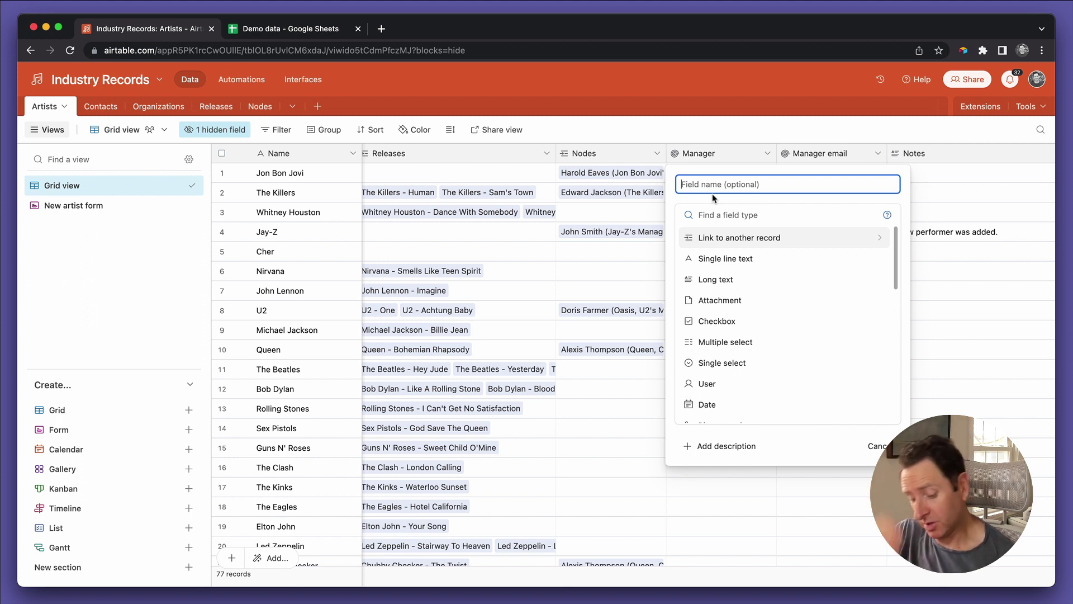
type("Marketing team")
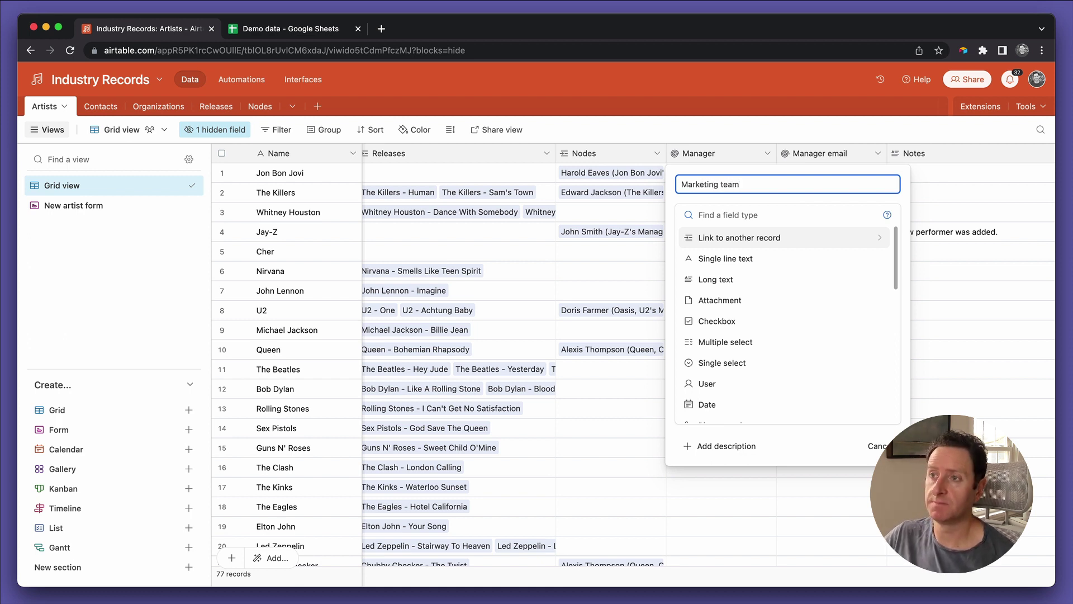
scroll(751, 387, "down", 5)
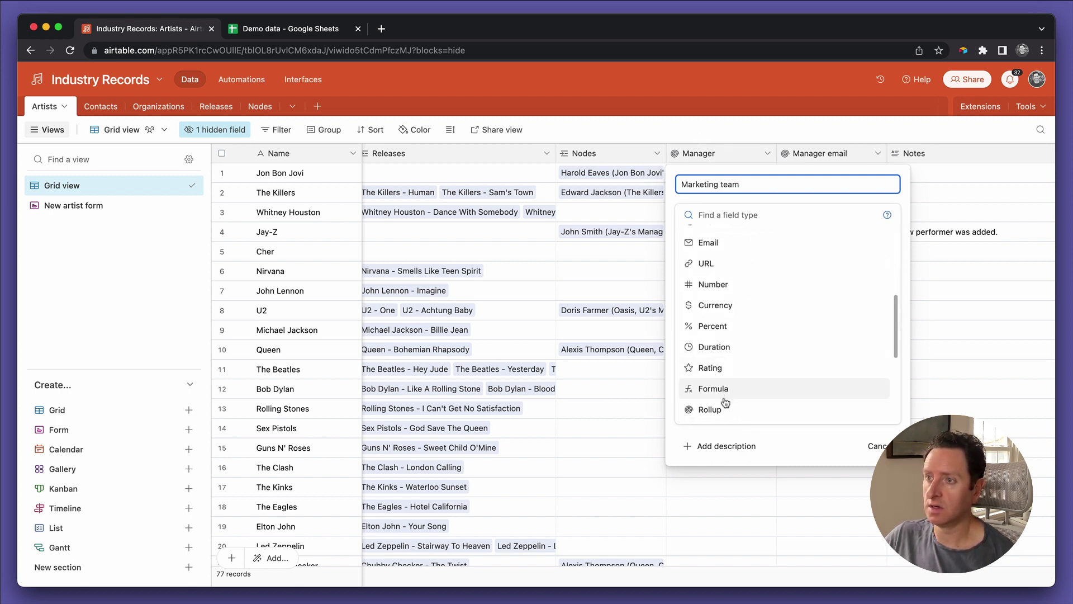
left_click(722, 408)
left_click(719, 314)
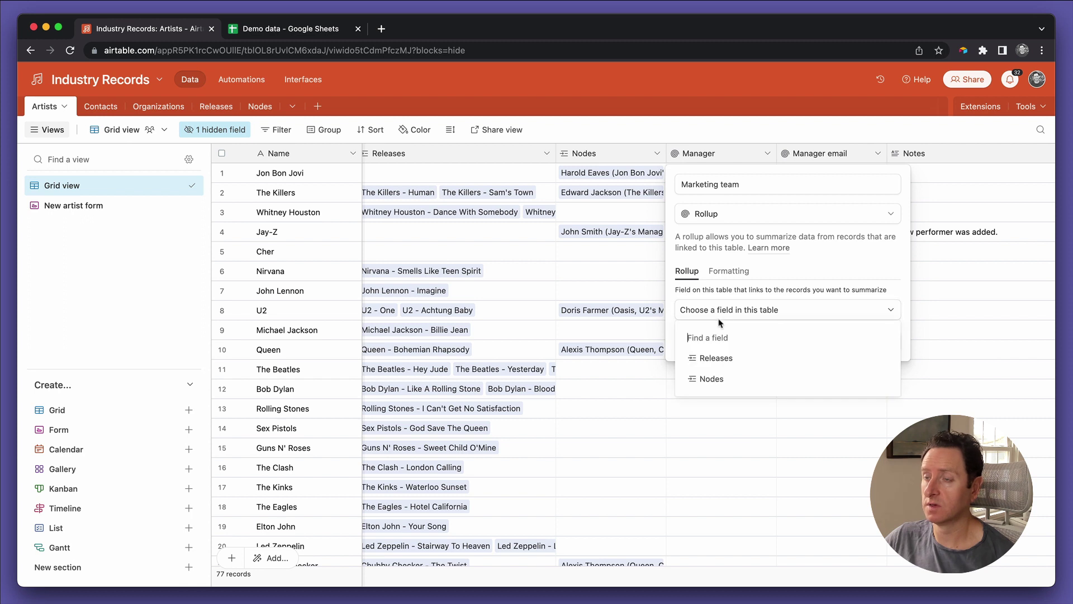
left_click(727, 380)
left_click(727, 352)
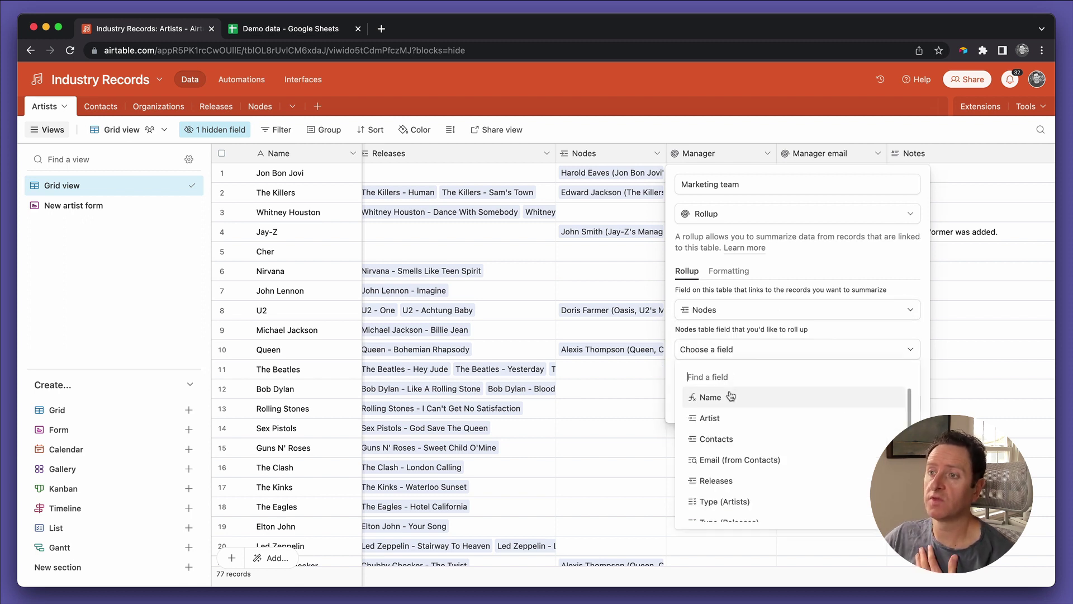
left_click(735, 437)
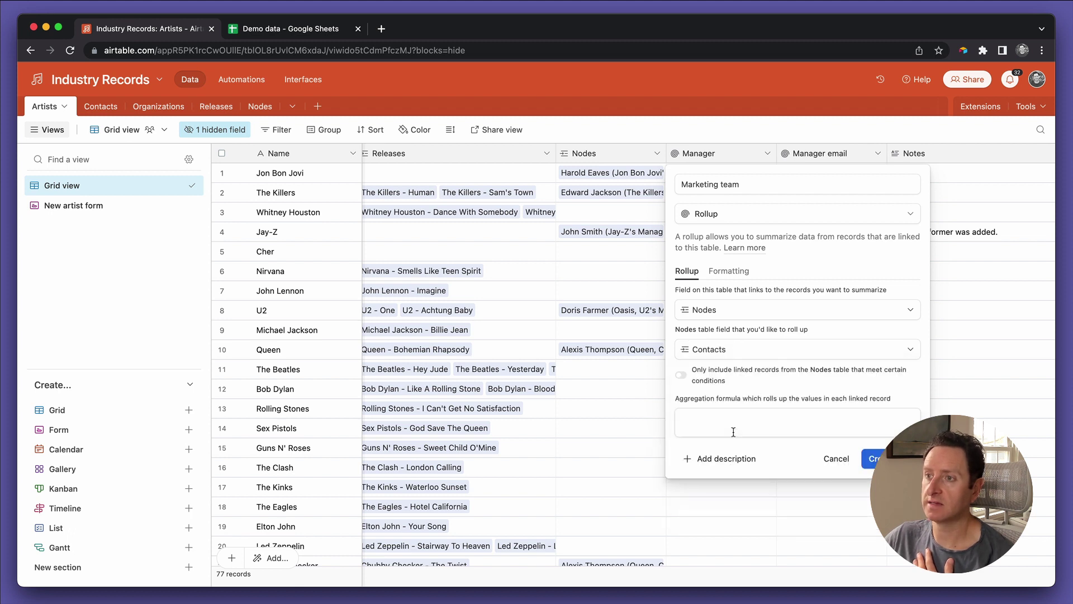
Step: Limit the rollup to Marketing-type nodes, aggregate with ARRAYJOIN(values), and create the field
left_click(708, 380)
left_click(726, 392)
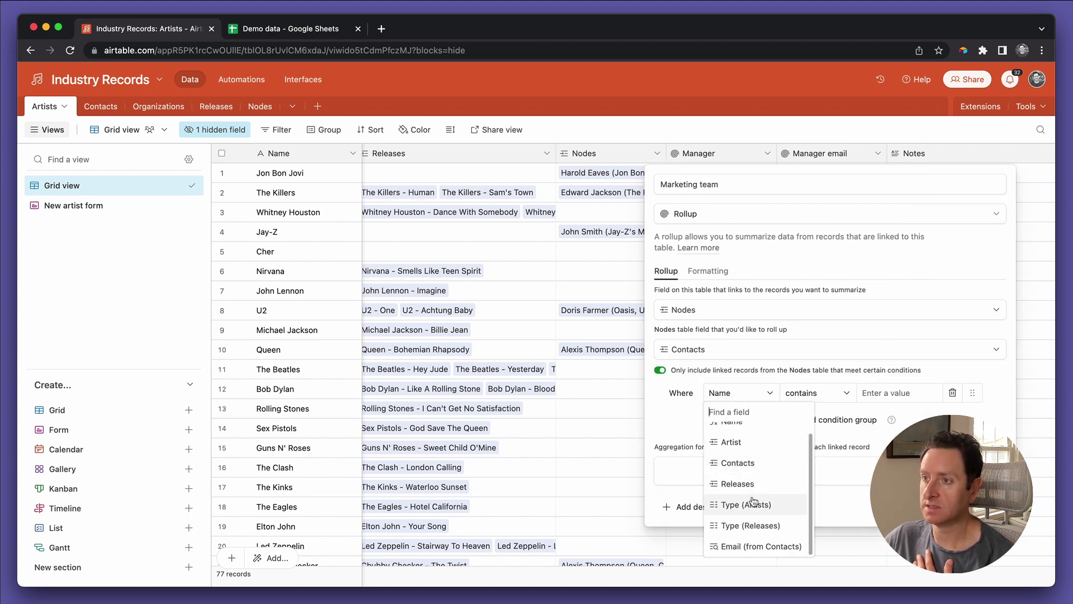
left_click(753, 501)
left_click(799, 394)
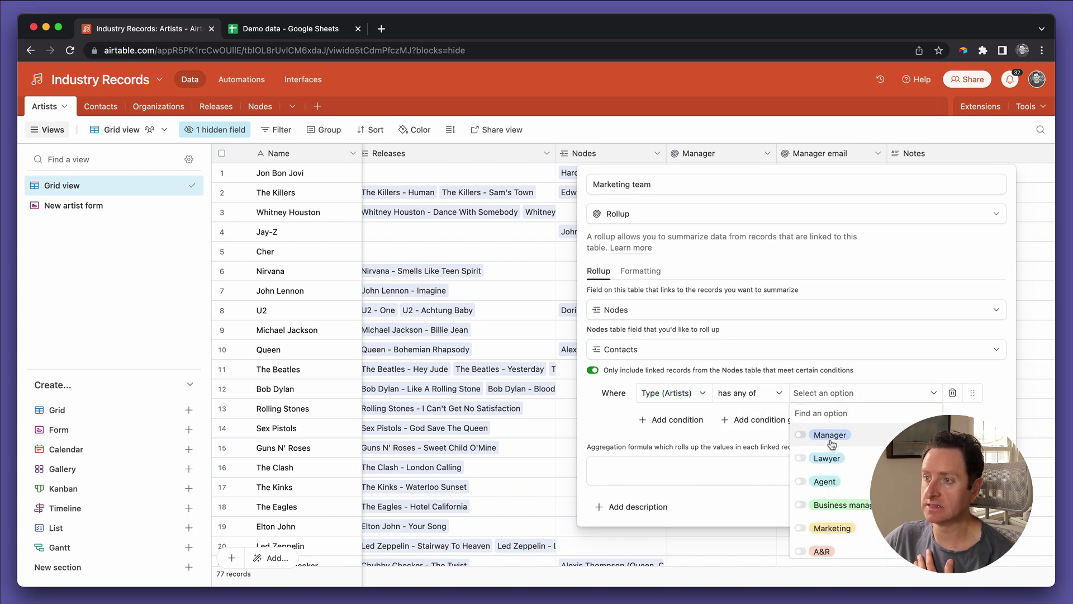
left_click(832, 528)
left_click(766, 469)
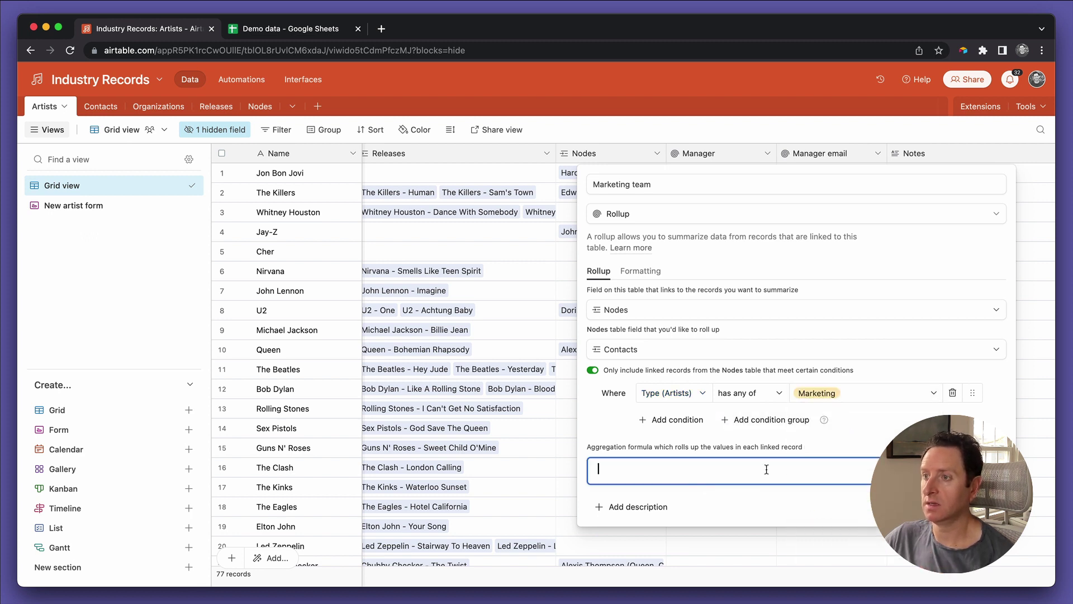
type("arr")
key("Return")
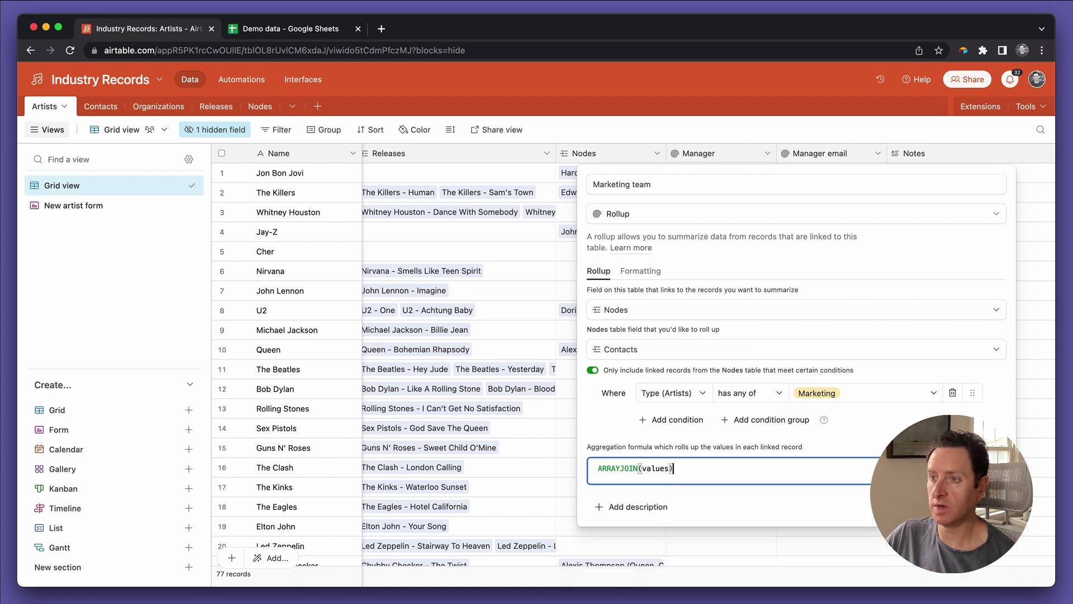
left_click(981, 506)
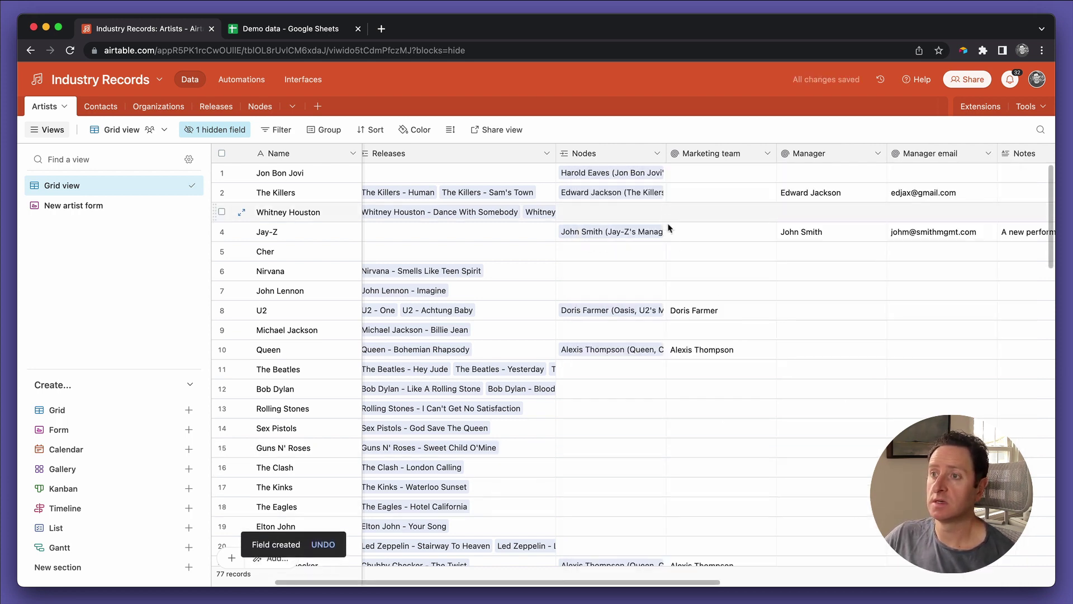
Step: Check the new Marketing team column, then open Airtable Home in a new browser tab
scroll(720, 332, "down", 10)
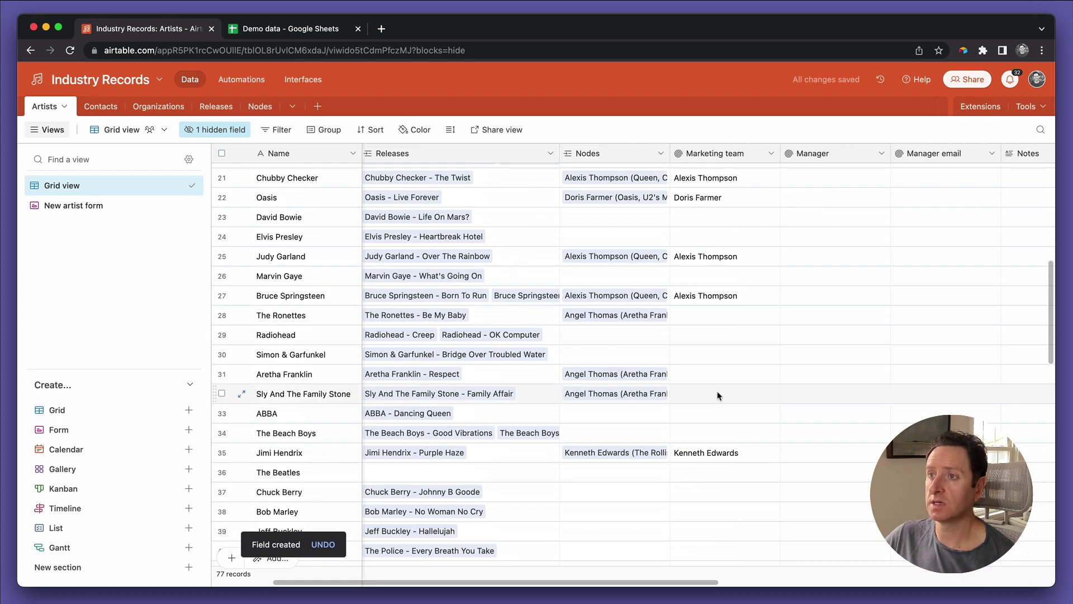
scroll(720, 395, "up", 3)
scroll(719, 395, "left", 1)
scroll(726, 329, "down", 7)
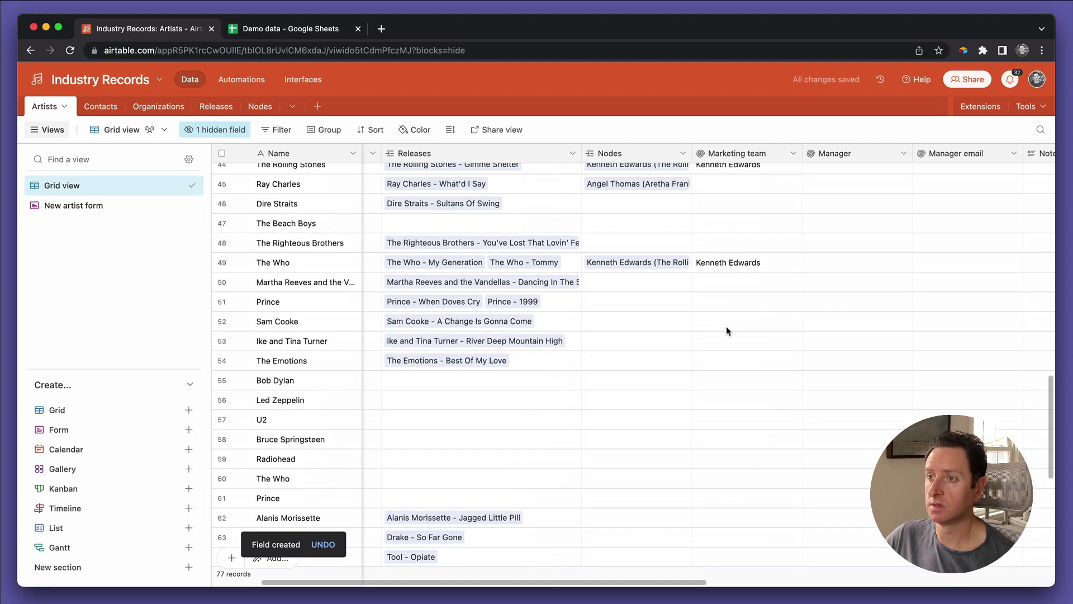
scroll(727, 331, "up", 2)
scroll(726, 331, "left", 1)
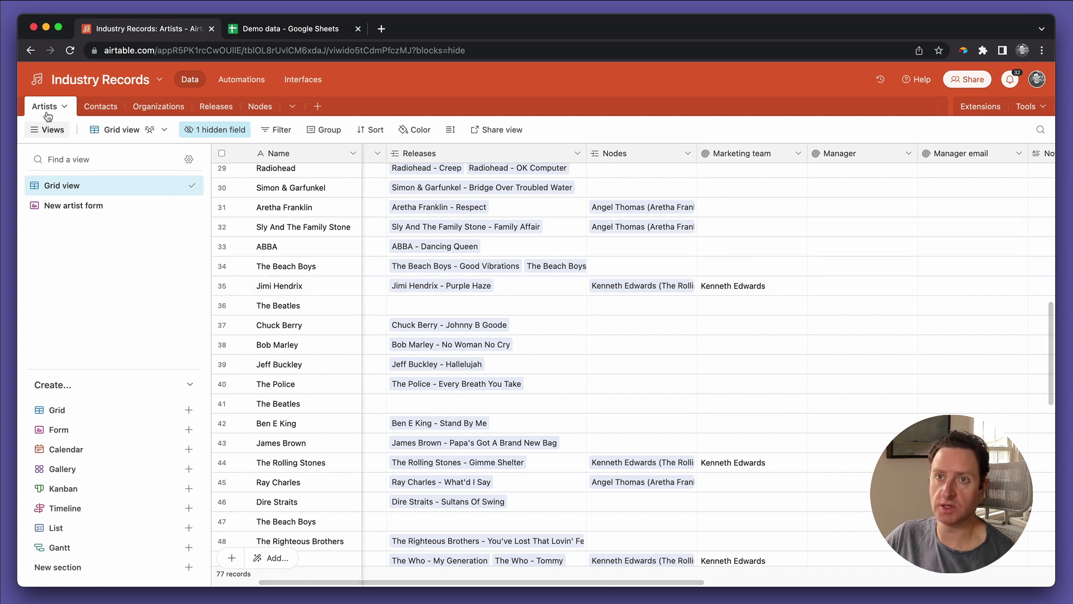
left_click(38, 81)
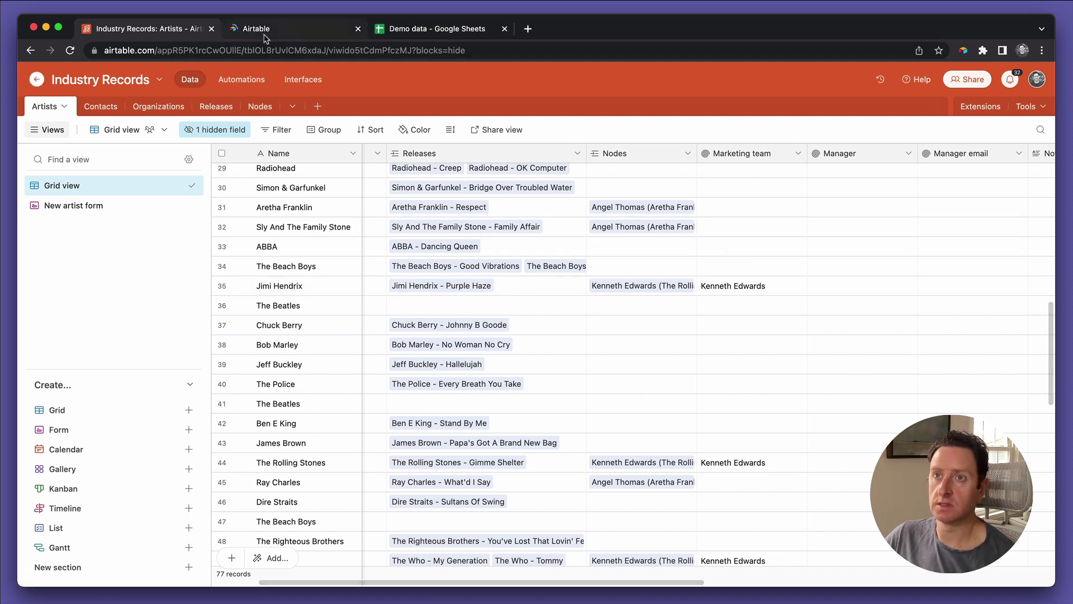
Step: Open the Industry Records interface in a second tab, closing the extra Home tab
left_click(266, 35)
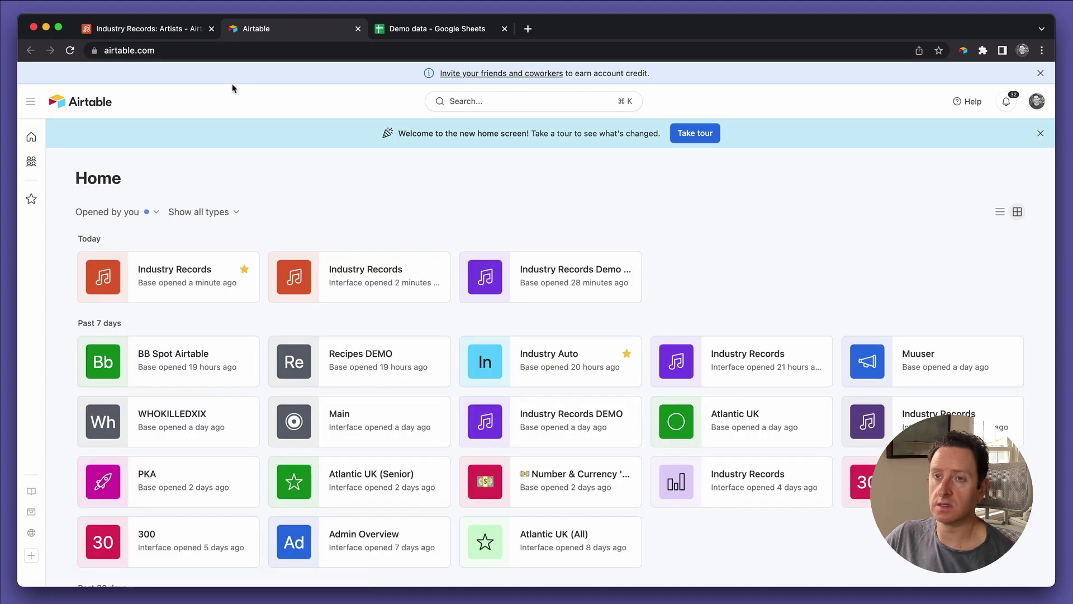
left_click(218, 35)
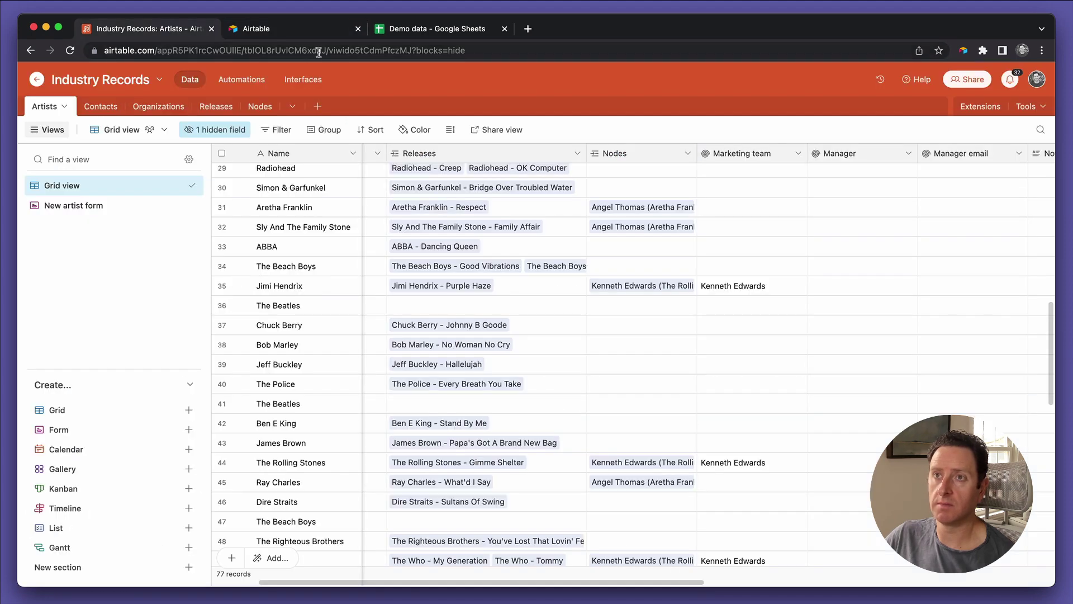
left_click(314, 83, "super")
left_click(357, 28)
left_click(320, 32)
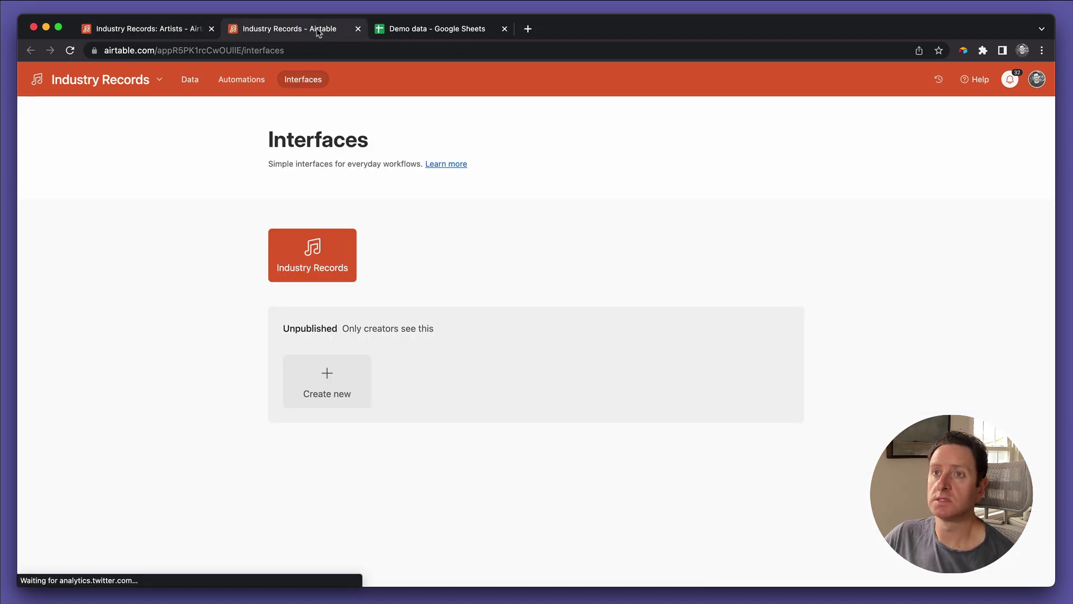
left_click(316, 263)
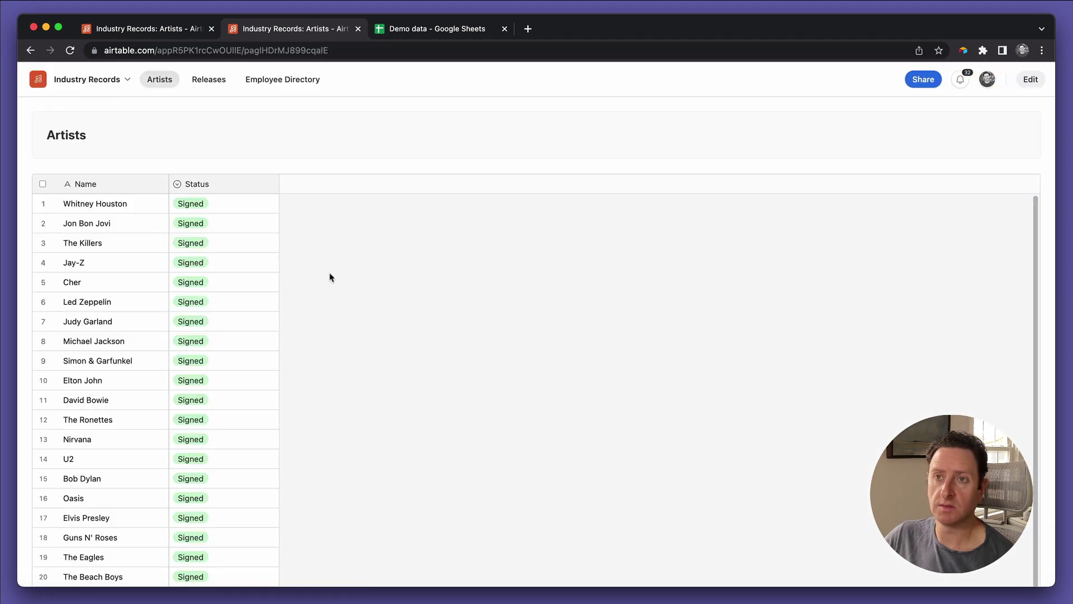
Step: Link Jimi Hendrix to the third employee's Marketing node, then return to the Artists grid
left_click(265, 82)
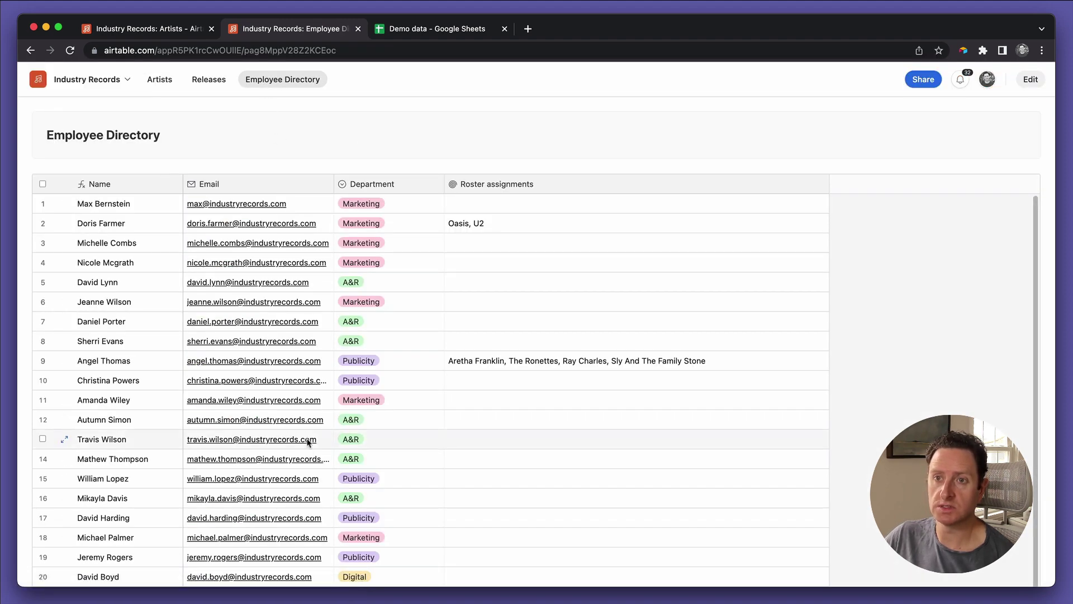
left_click(477, 242)
left_click(445, 242)
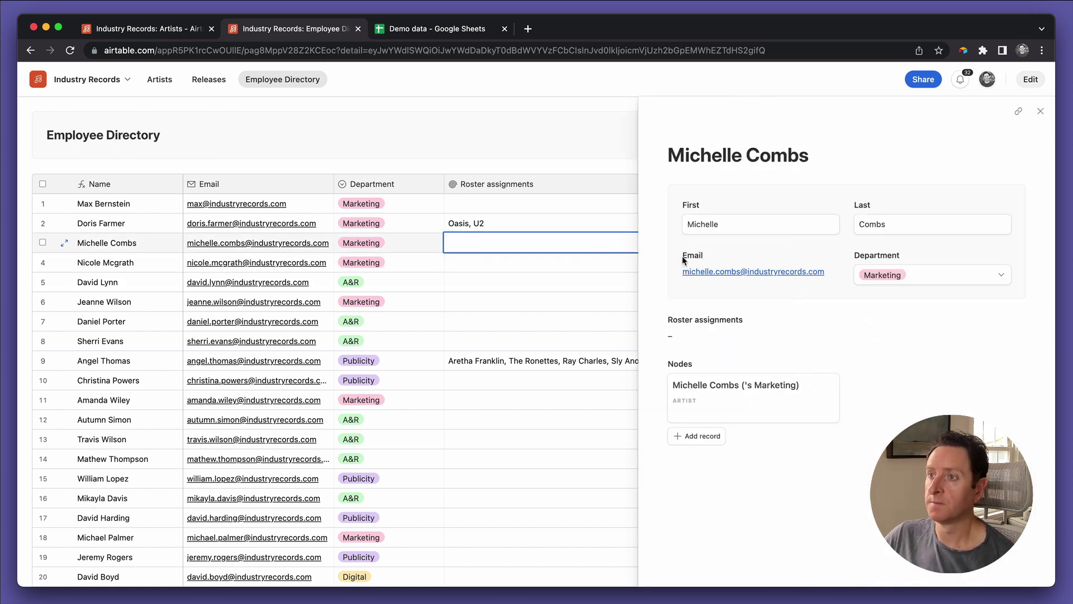
left_click(699, 383)
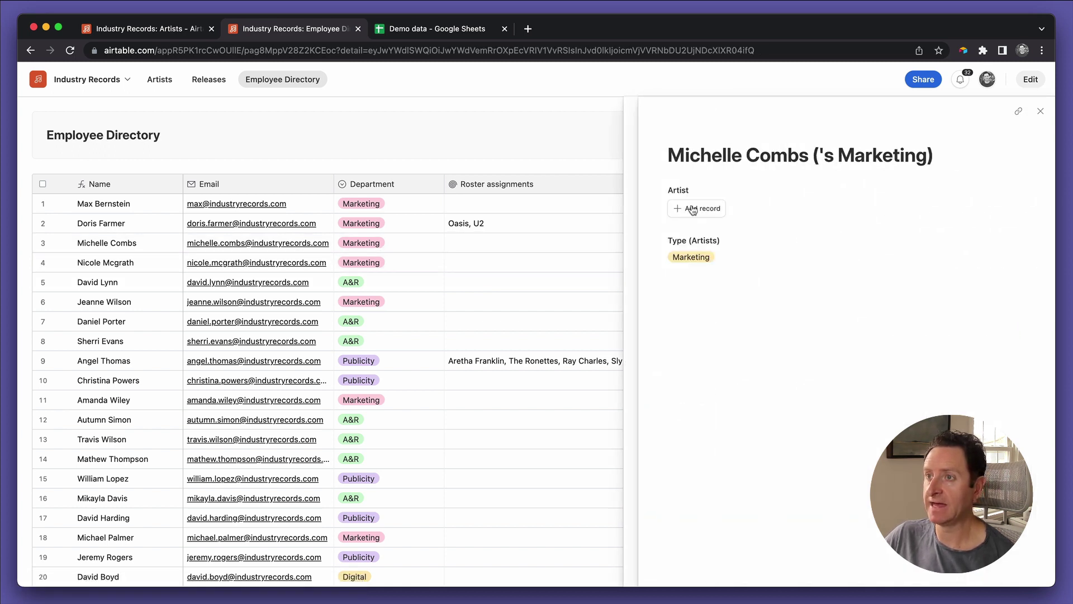
left_click(693, 209)
type("ji")
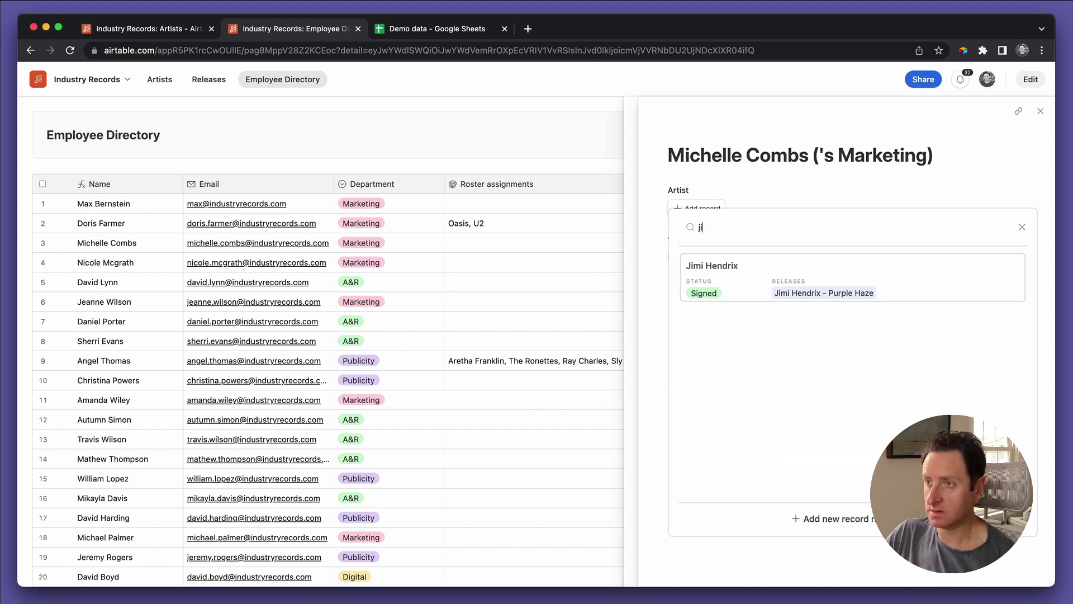
type("mm")
key("BackSpace")
left_click(828, 269)
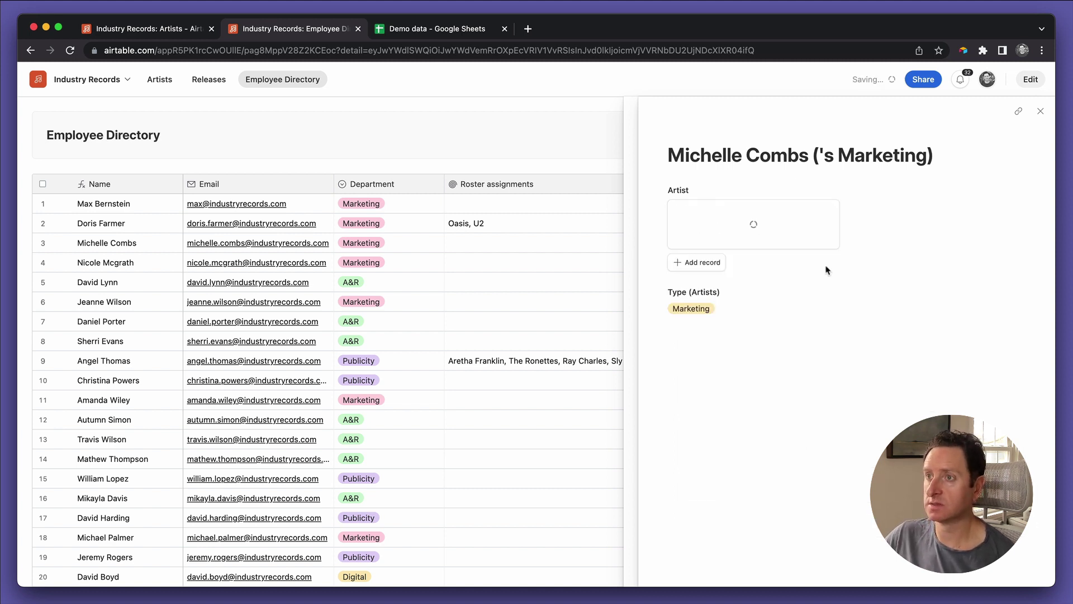
left_click(1039, 111)
key("super+1")
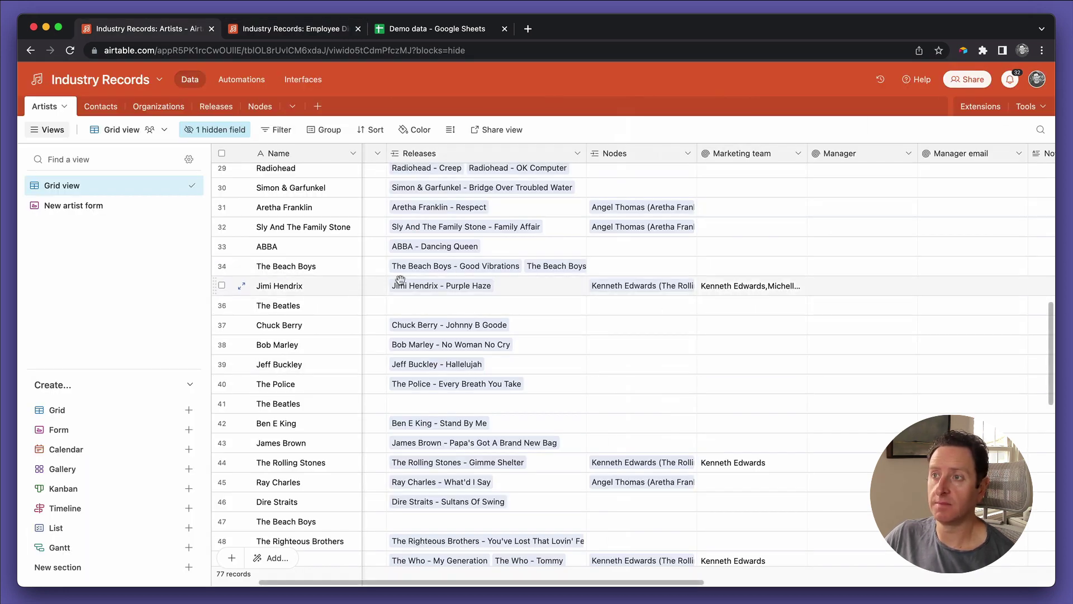
Step: Widen the Marketing team column and change its formula to ARRAYJOIN(values, ", ")
left_click(735, 304)
left_click(742, 290)
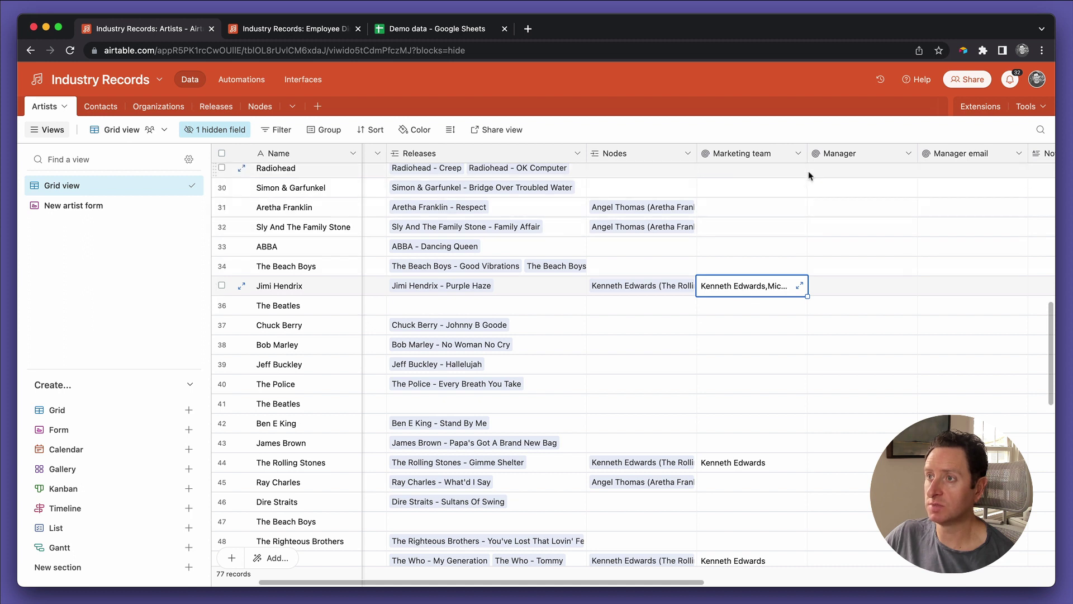
left_click_drag(807, 156, 884, 162)
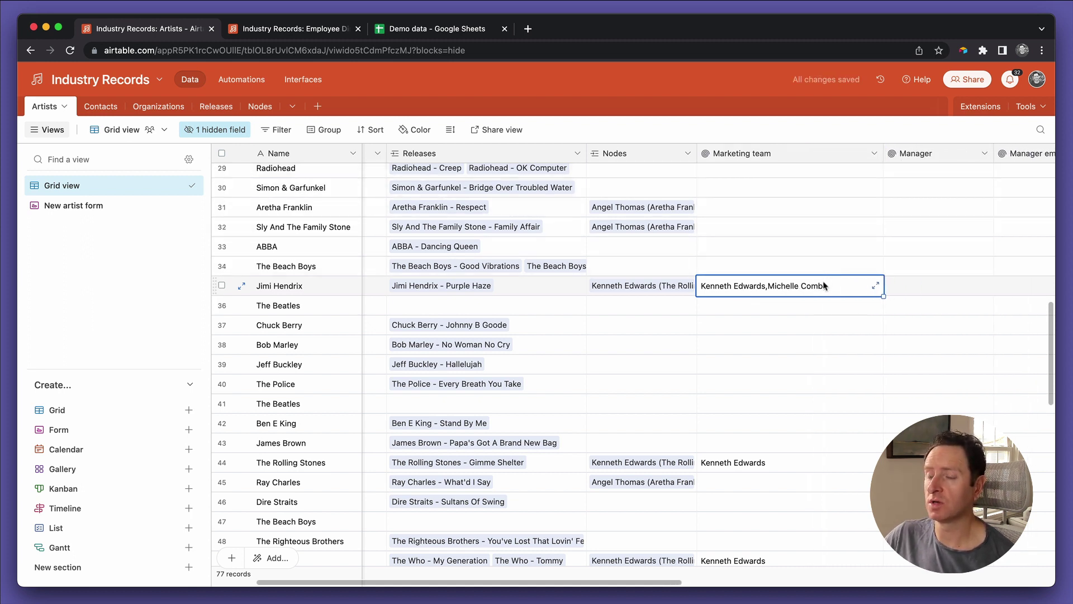
double_click(739, 155)
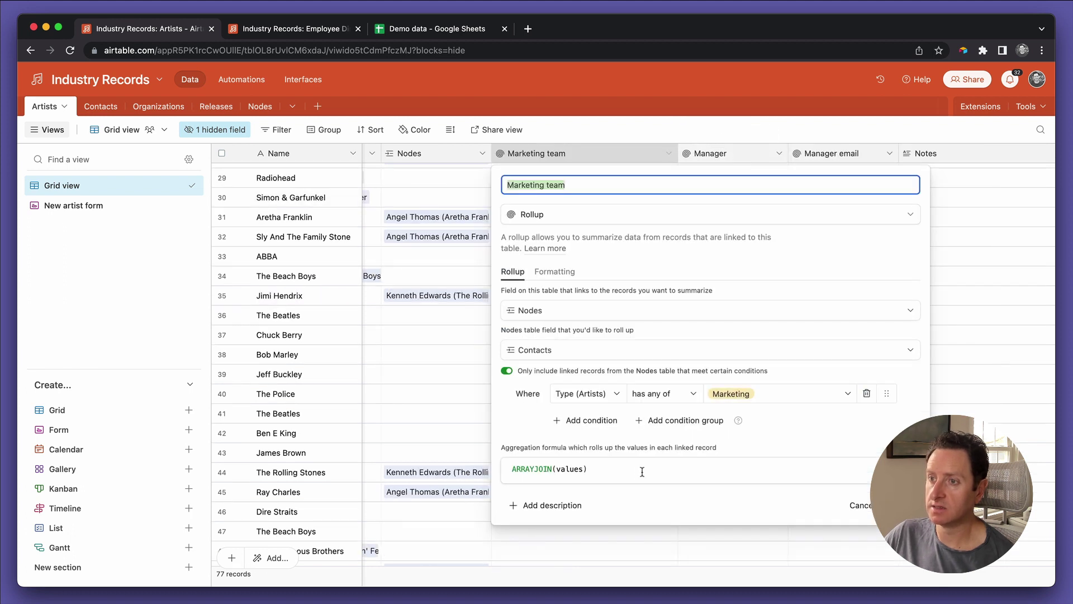
left_click(637, 472)
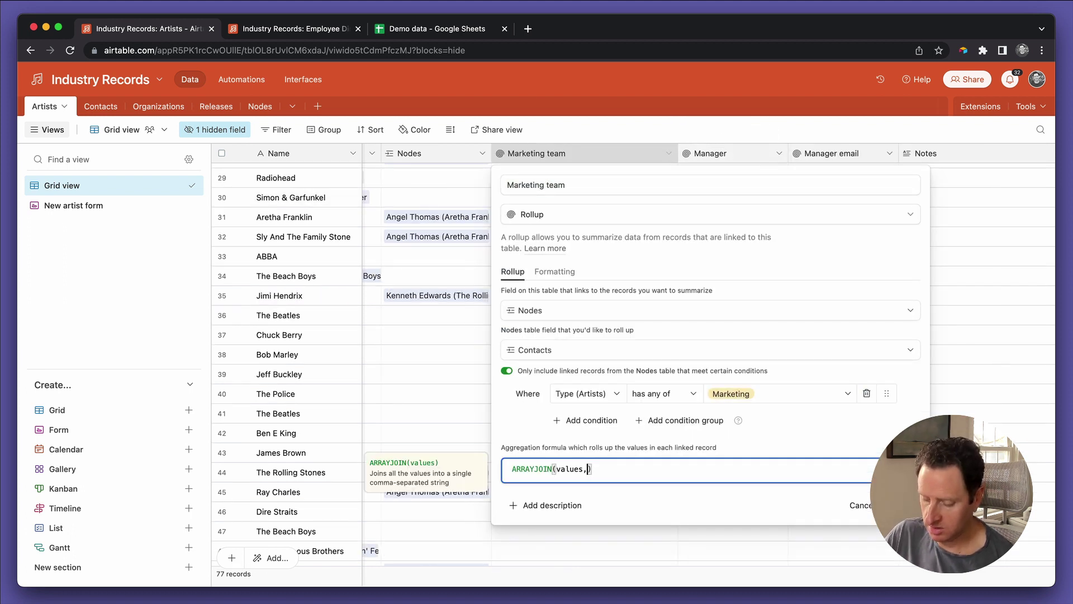
type(",\",")
left_click(900, 505)
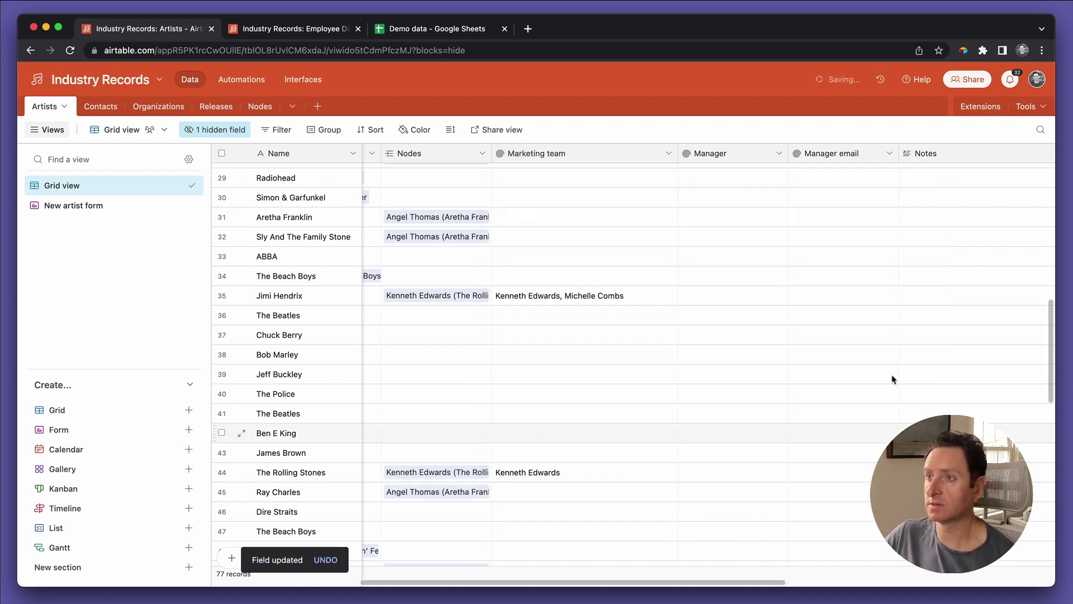
Step: Try a newline as the Marketing team rollup separator instead of comma-space
scroll(642, 331, "up", 1)
left_click(547, 332)
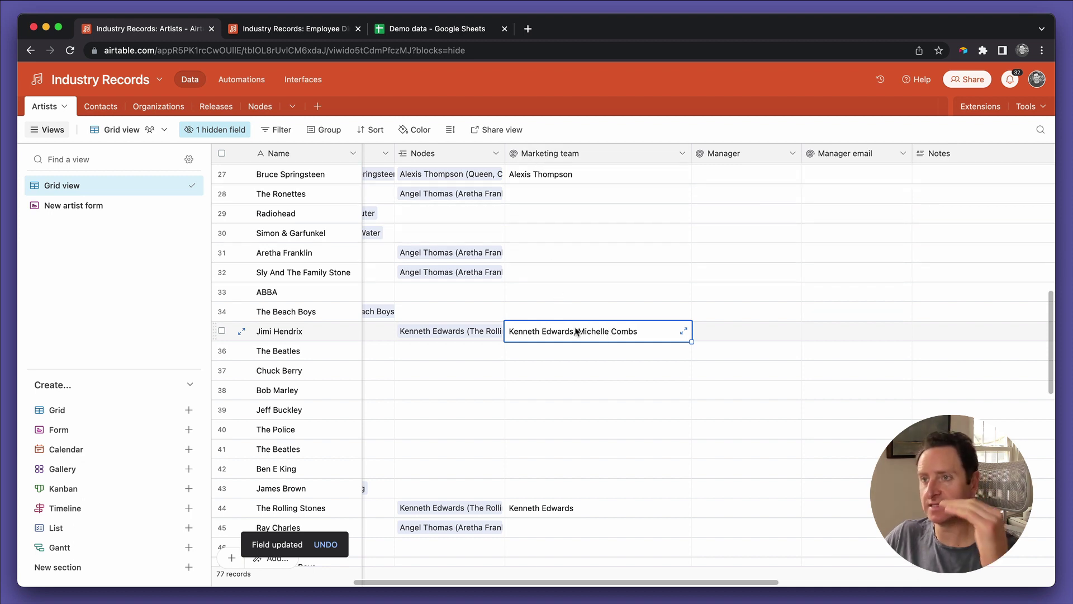
double_click(550, 153)
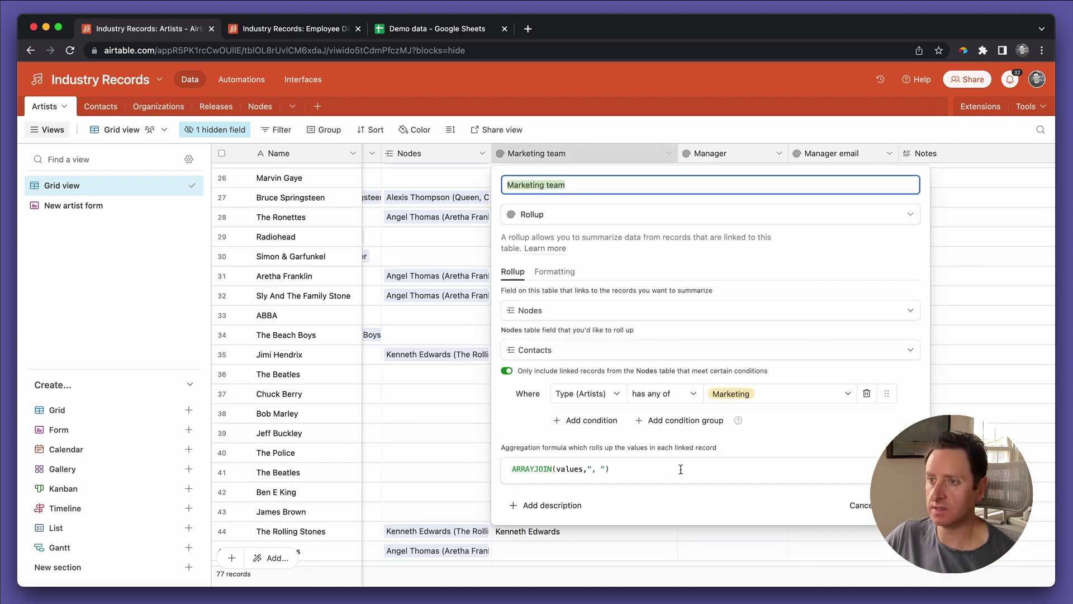
left_click(599, 466)
left_click_drag(591, 468, 602, 468)
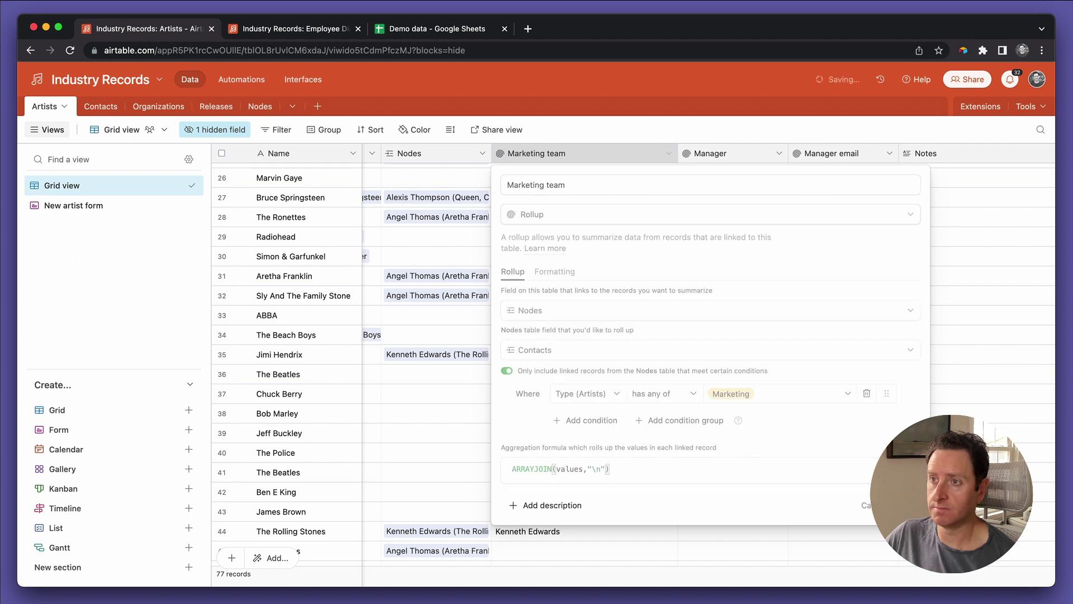
key("Return")
Step: Compare Jimi Hendrix's Marketing team value and undo back to the comma-space separator
left_click(653, 354)
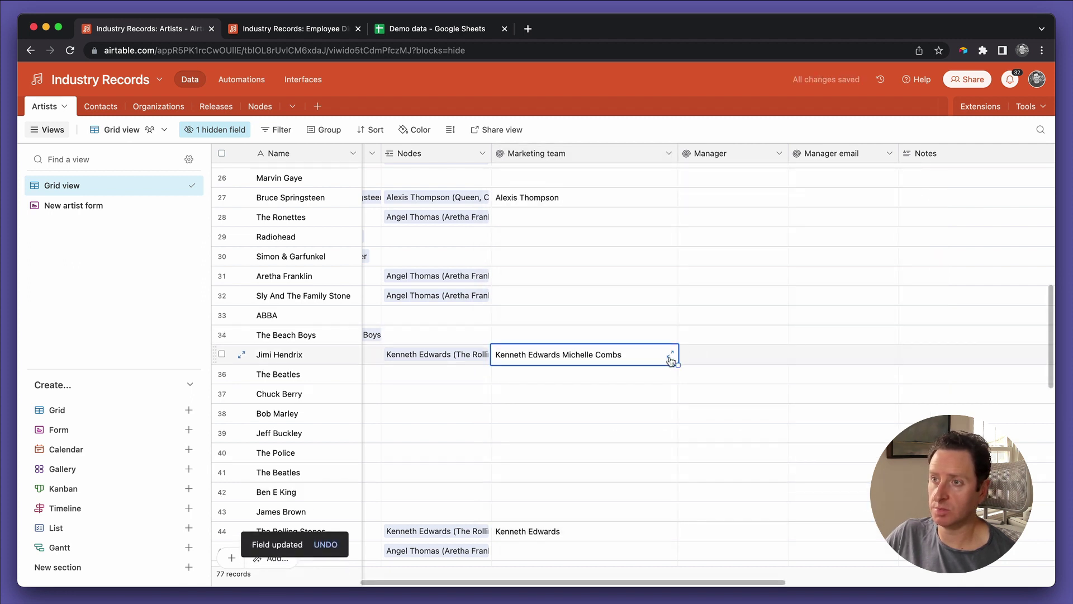
left_click(670, 354)
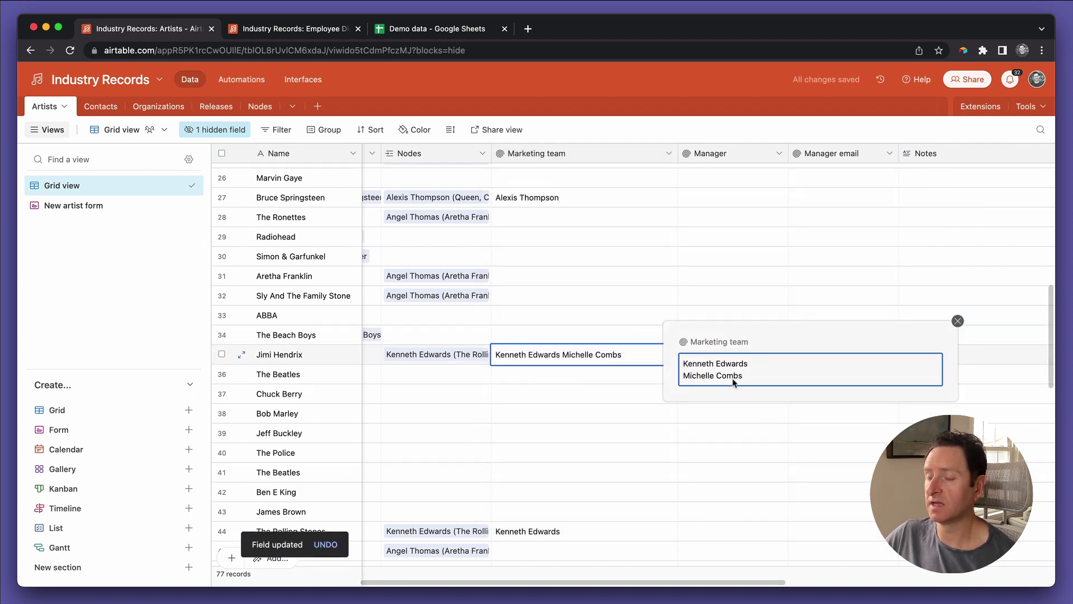
left_click(957, 322)
key("super+z")
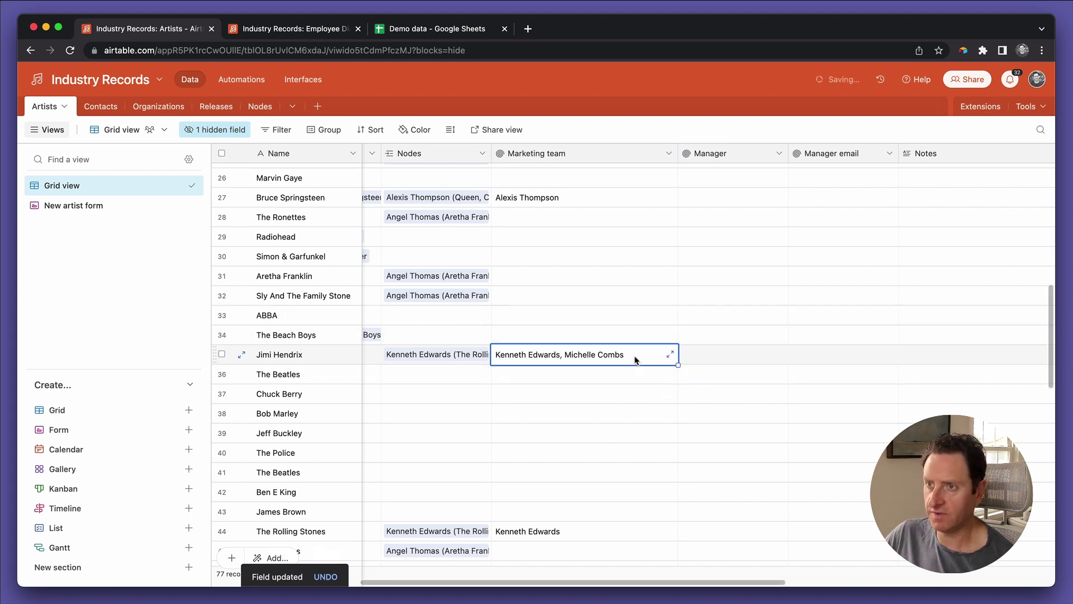
left_click(669, 360)
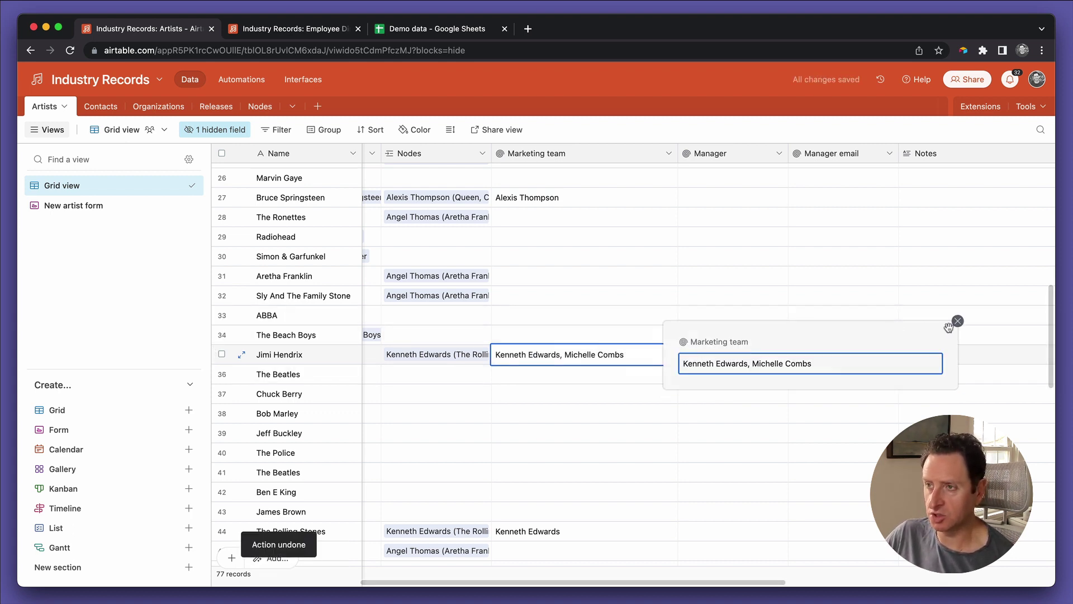
left_click(958, 323)
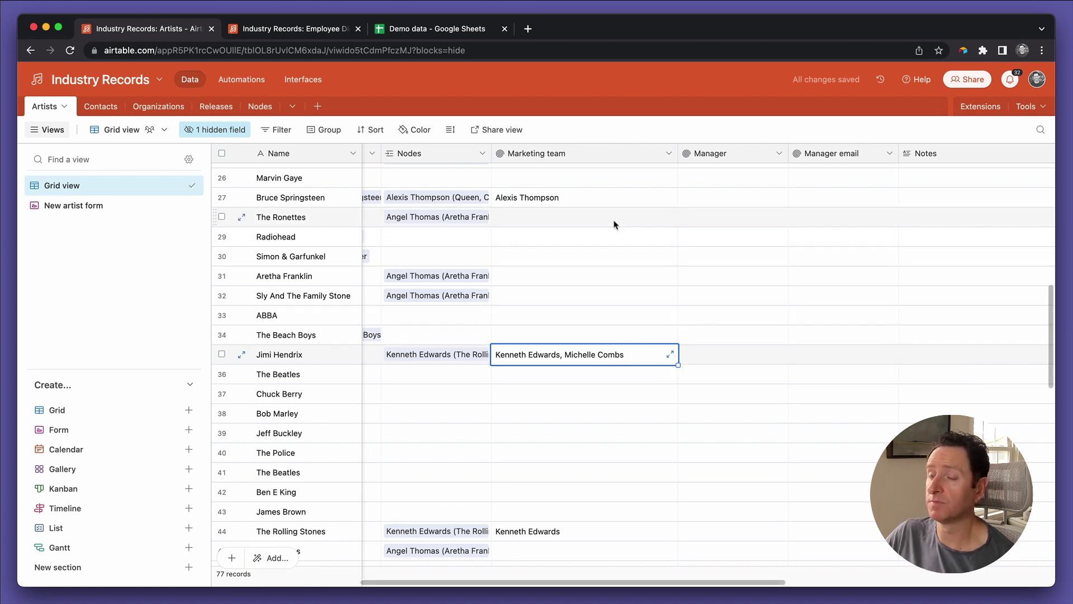
scroll(603, 321, "up", 1)
scroll(602, 321, "left", 5)
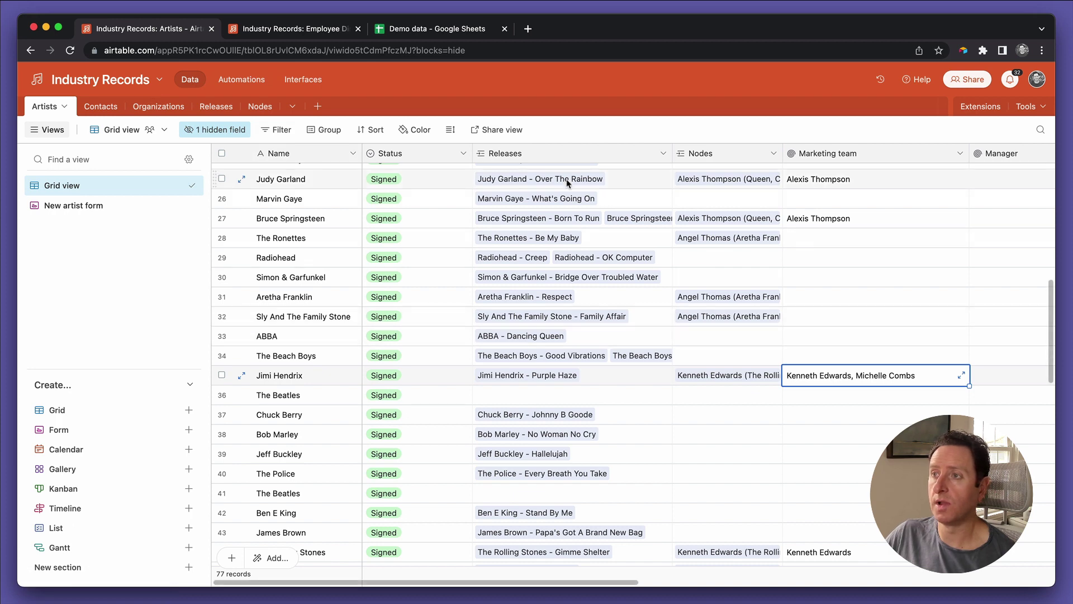
Step: Edit the Artists interface page so its table shows just the Name and Status columns
left_click(296, 29)
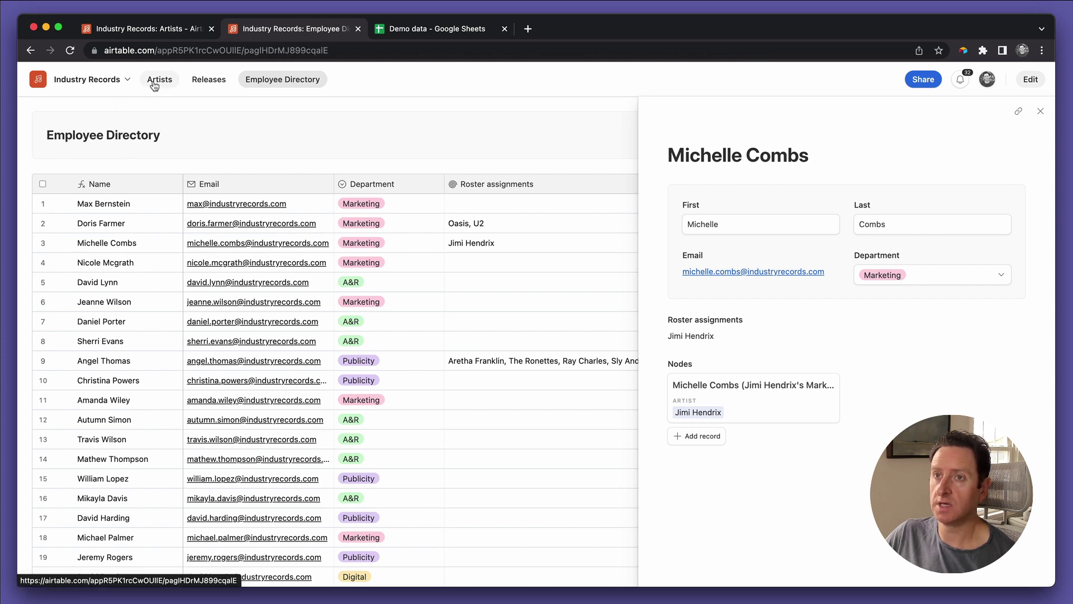
left_click(160, 79)
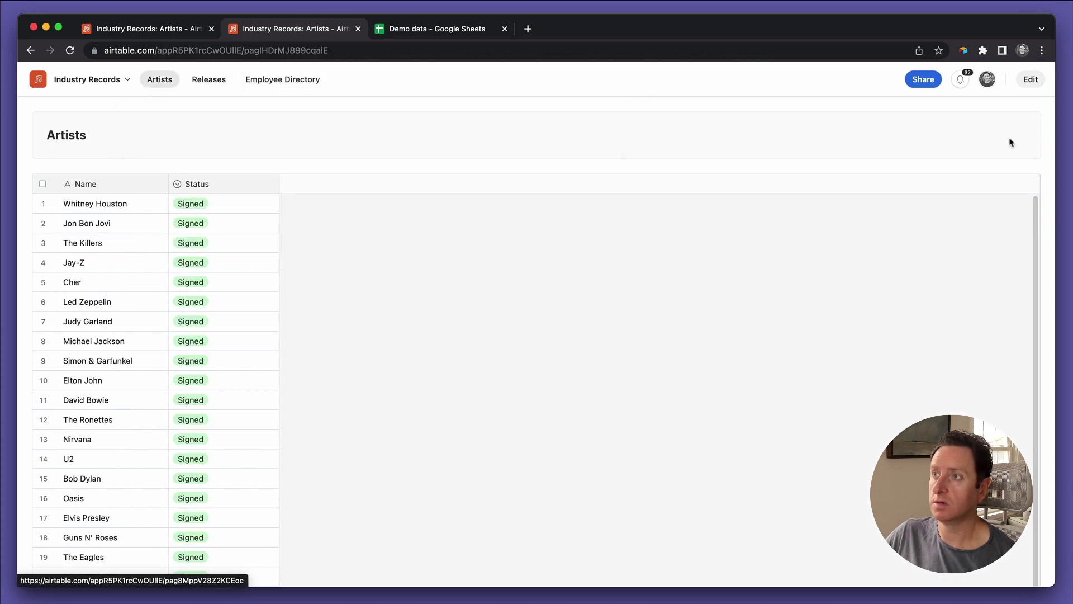
left_click(1028, 79)
left_click(416, 353)
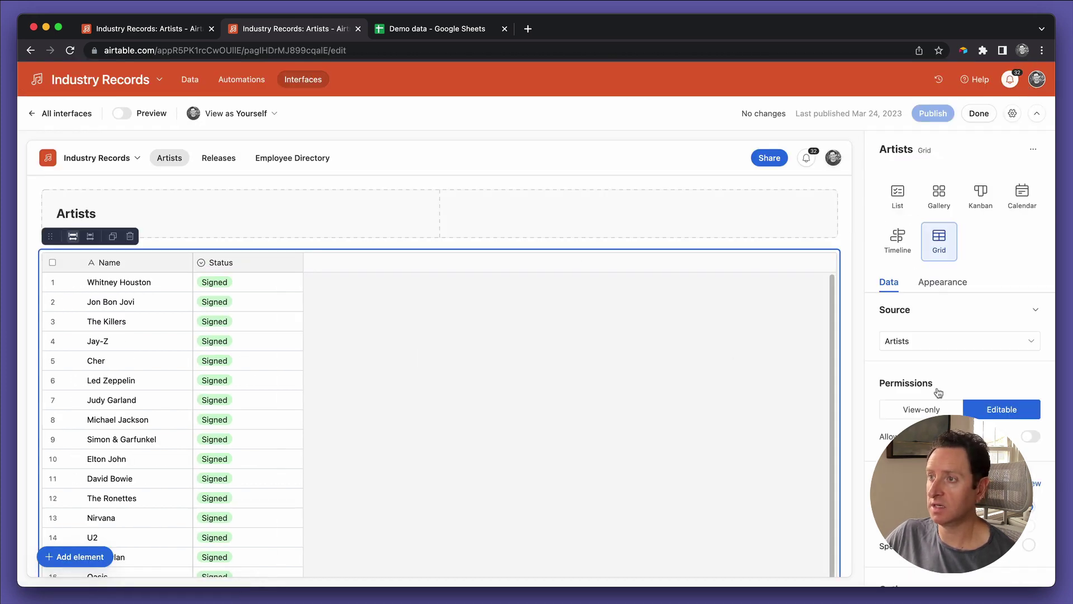
scroll(958, 357, "down", 6)
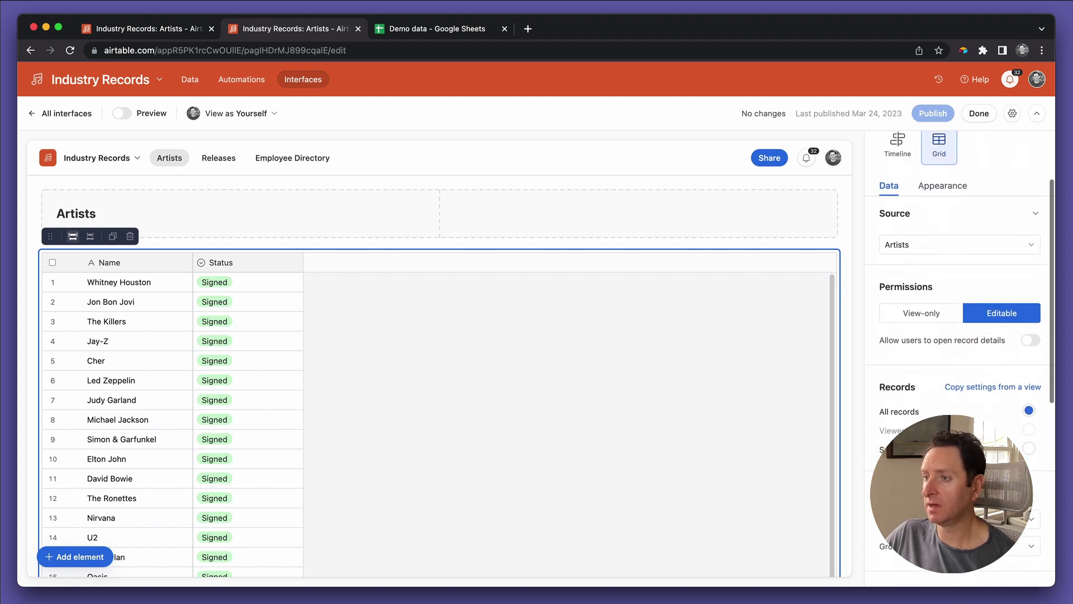
scroll(1034, 436, "down", 2)
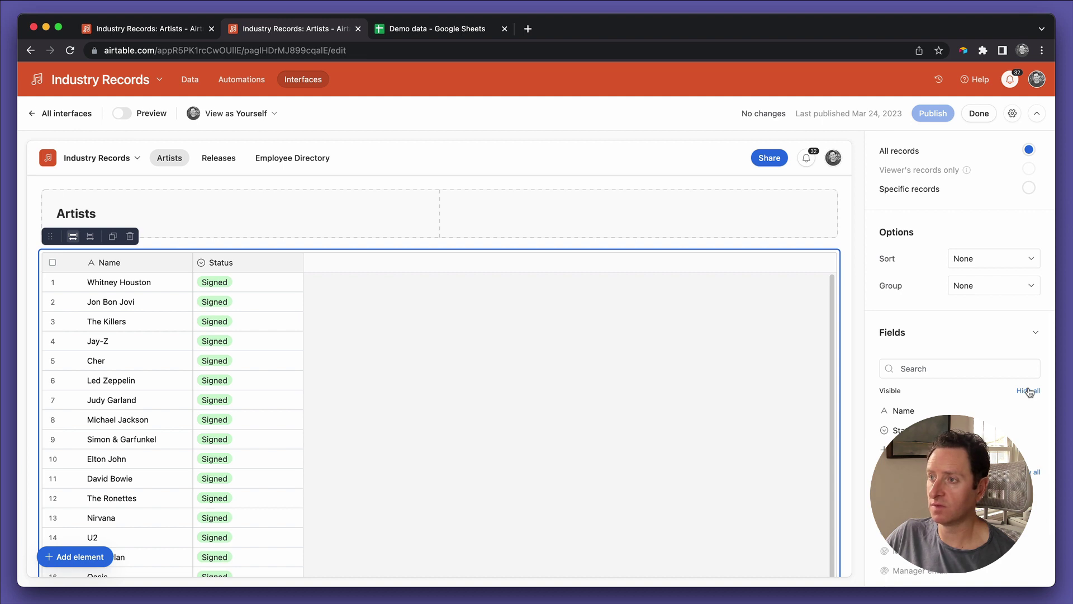
left_click(1028, 391)
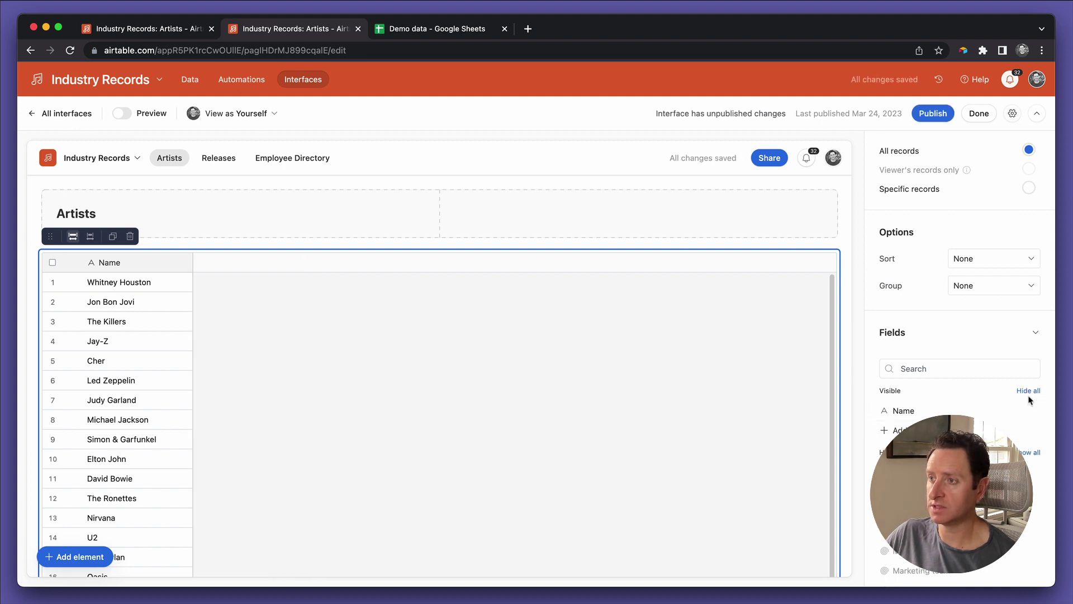
key("super+z")
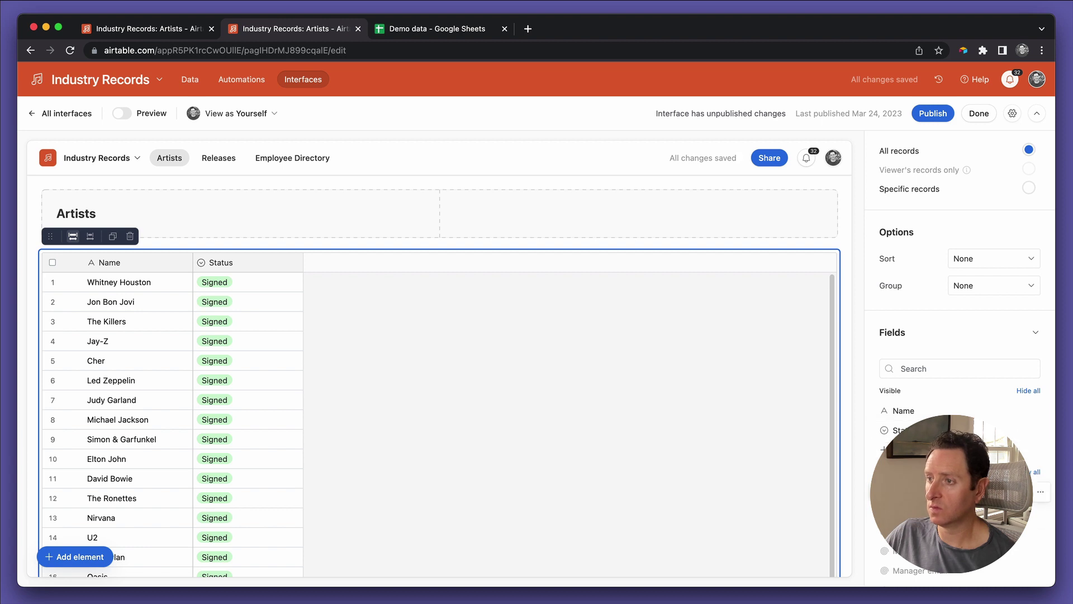
Step: Show the Marketing team field as a column in the table and widen it
scroll(959, 392, "down", 2)
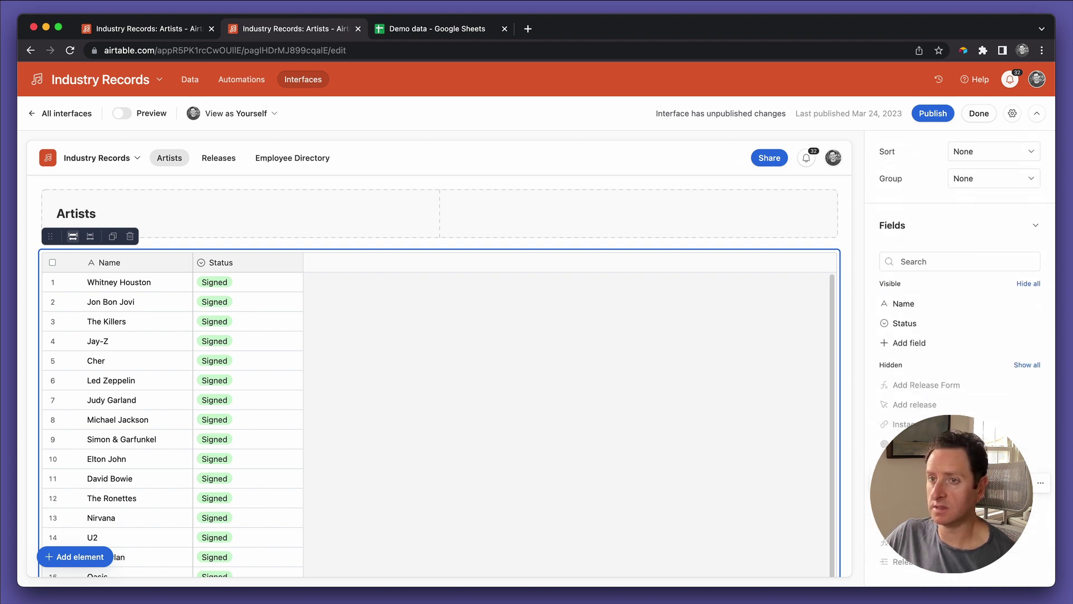
left_click(1027, 482)
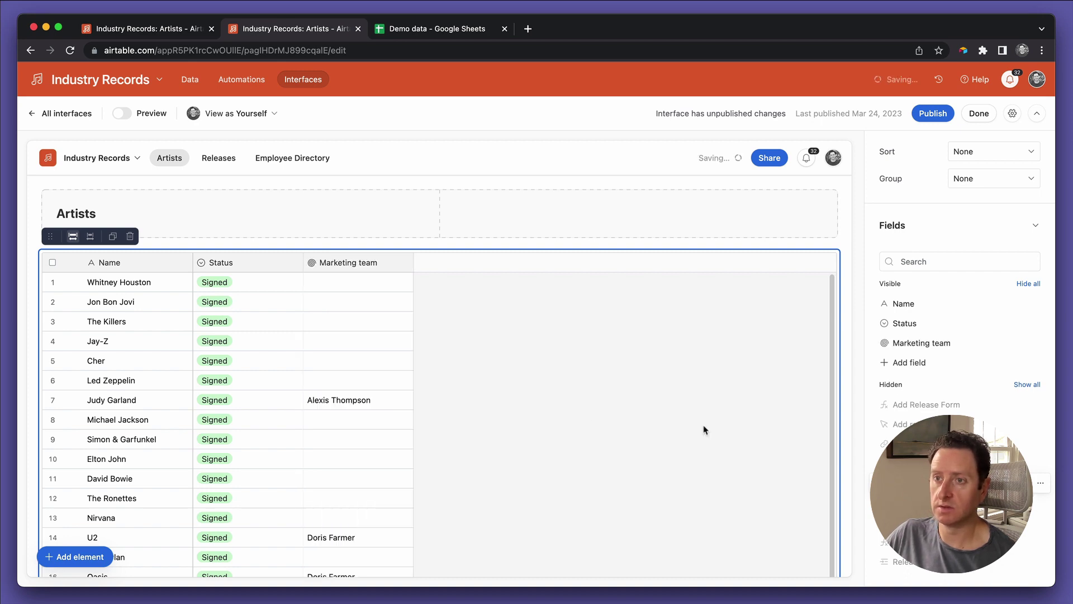
scroll(565, 419, "down", 5)
scroll(566, 418, "up", 5)
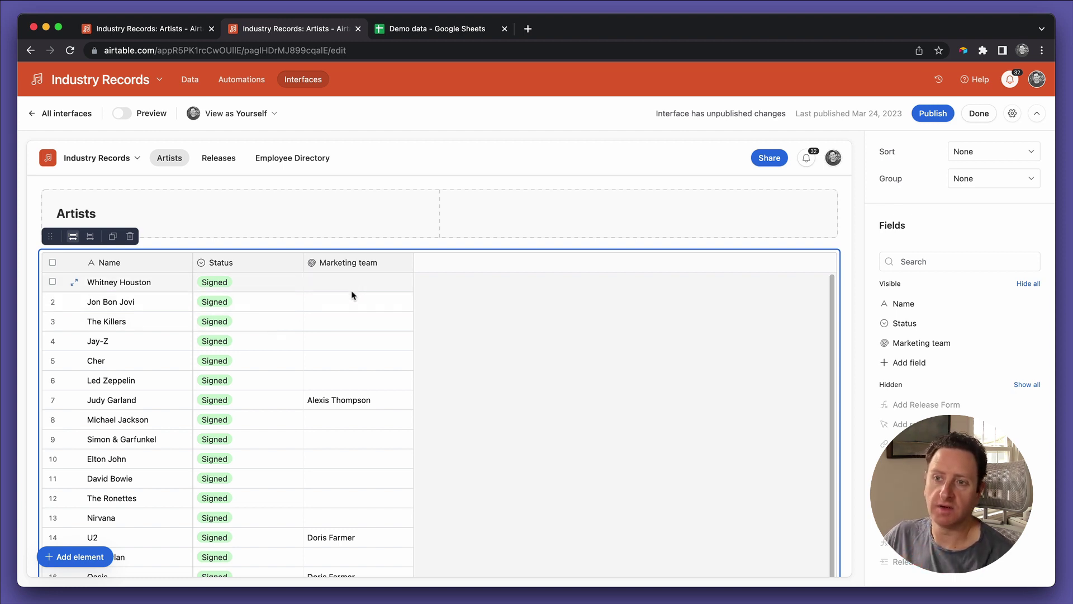
scroll(353, 441, "down", 2)
scroll(353, 441, "down", 4)
scroll(367, 280, "up", 8)
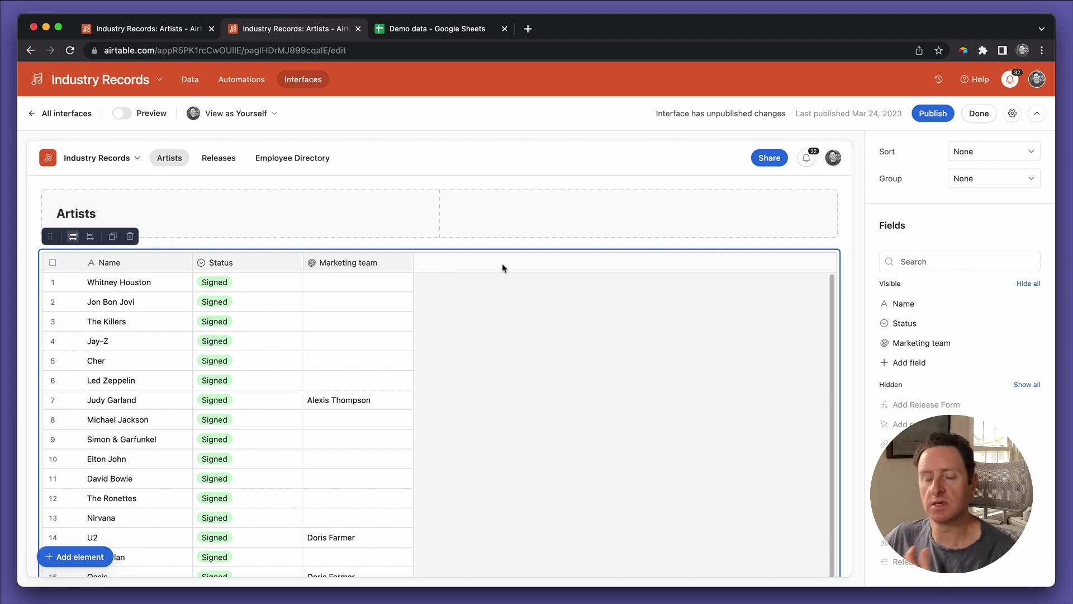
scroll(369, 431, "down", 5)
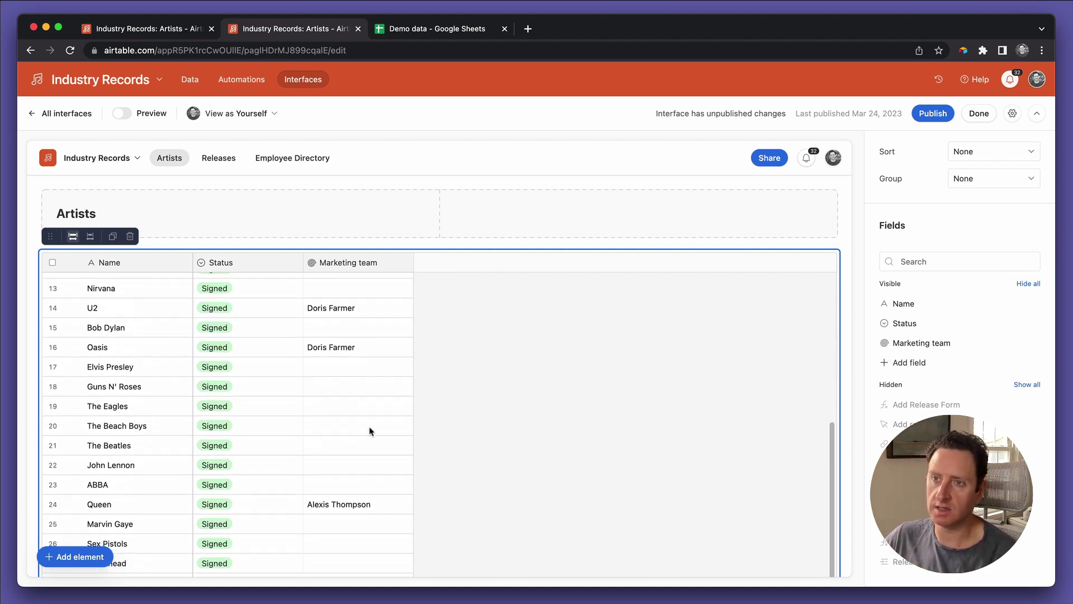
scroll(370, 430, "down", 4)
scroll(370, 431, "down", 2)
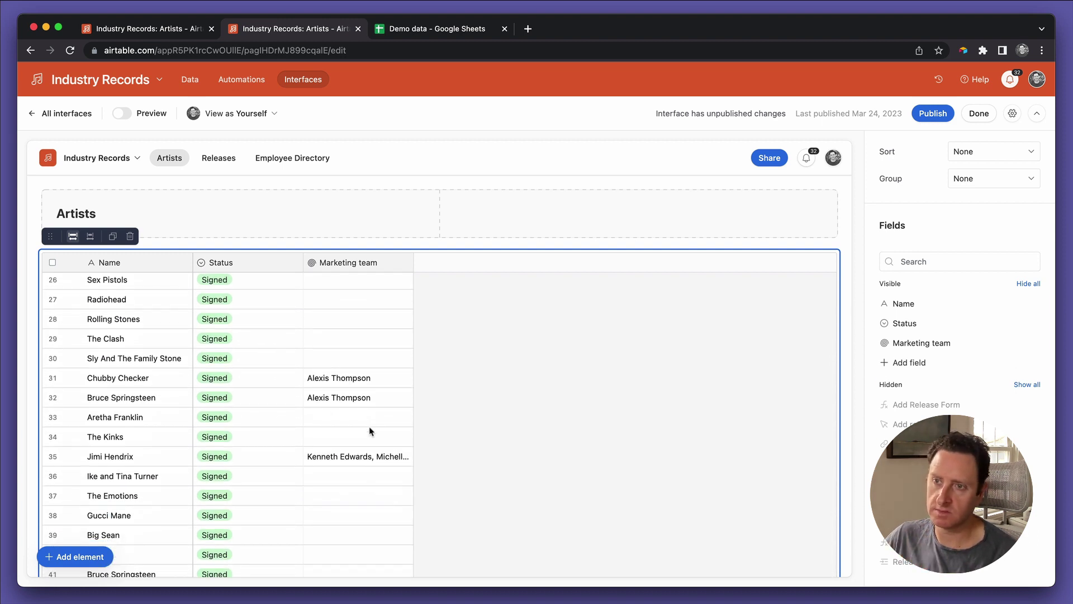
scroll(370, 430, "down", 2)
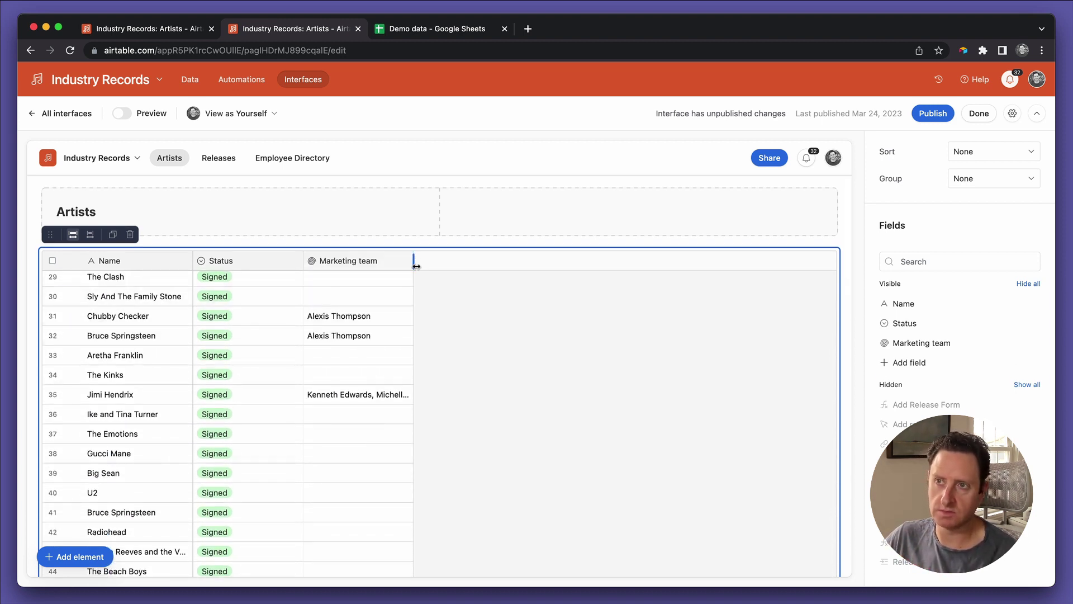
left_click_drag(414, 259, 483, 260)
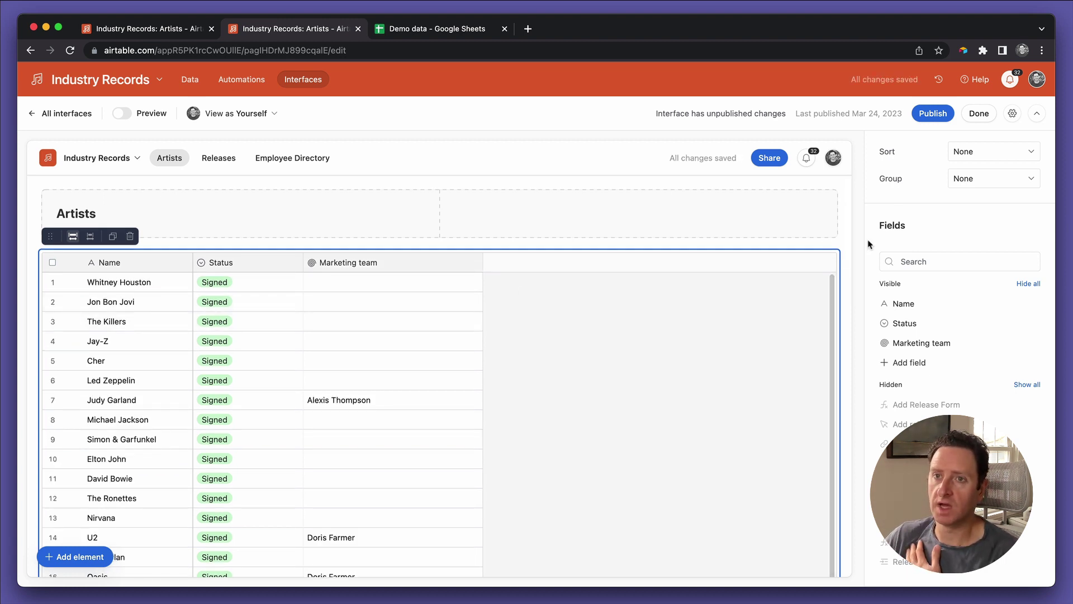
Step: Switch the Artists table from Grid to List layout and widen the Marketing team column
scroll(1015, 196, "up", 10)
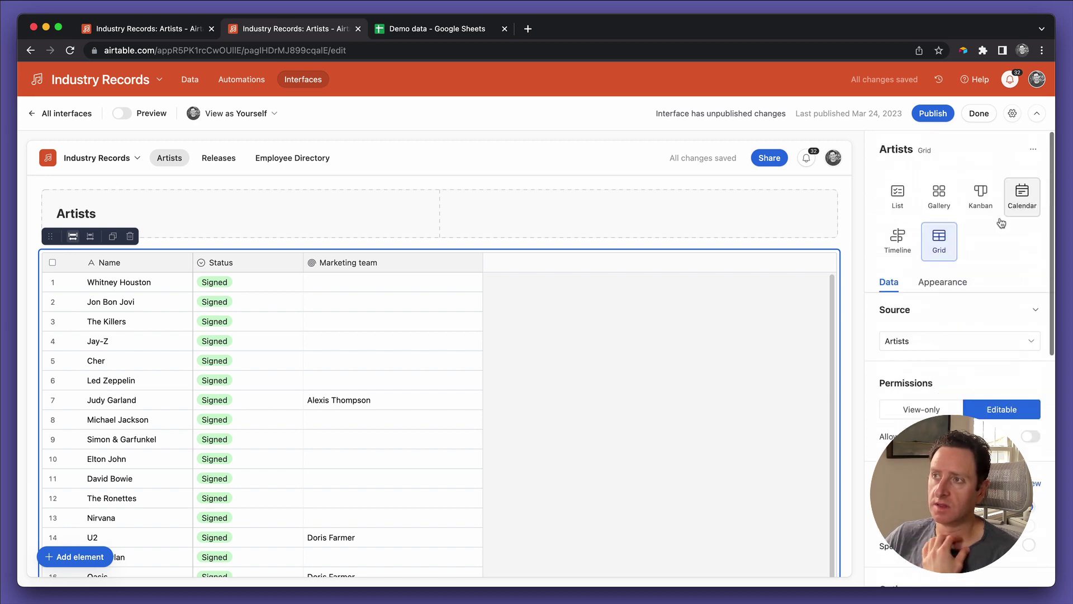
left_click(897, 194)
scroll(581, 396, "down", 1)
scroll(581, 395, "down", 15)
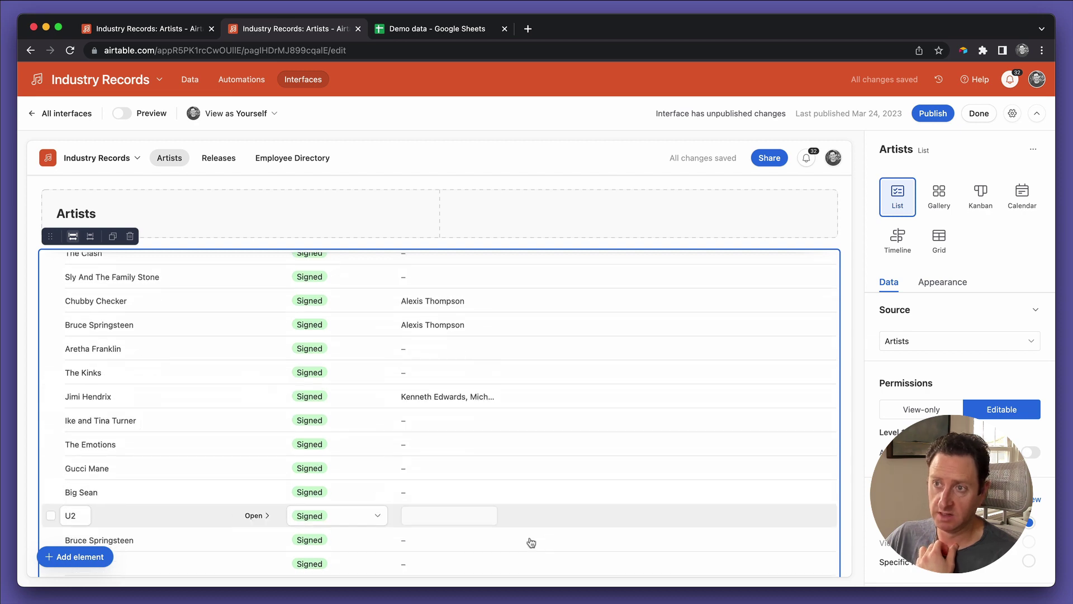
scroll(505, 385, "up", 15)
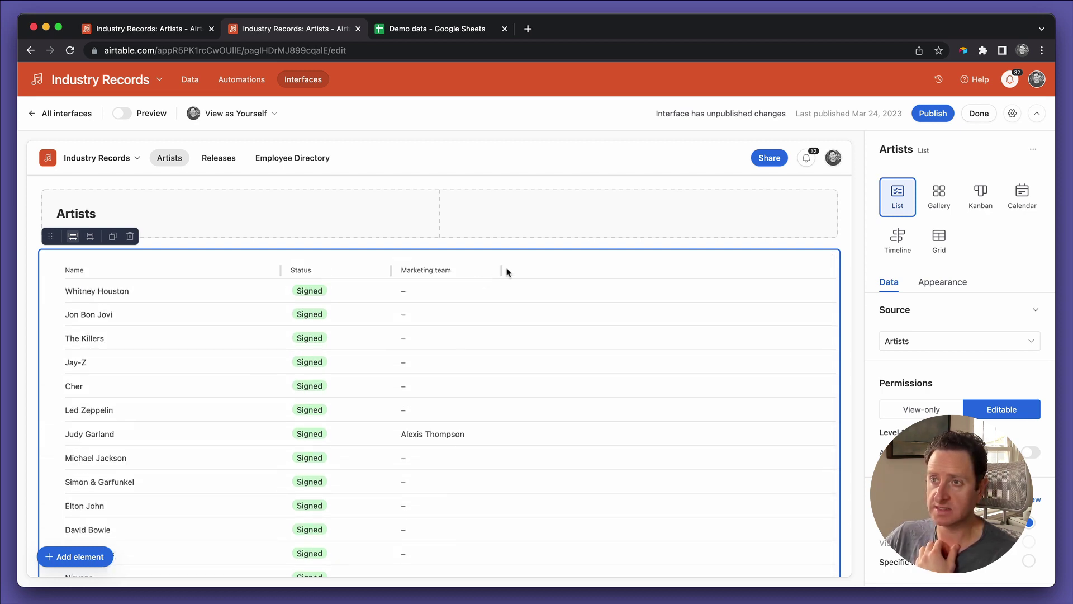
left_click_drag(501, 271, 736, 272)
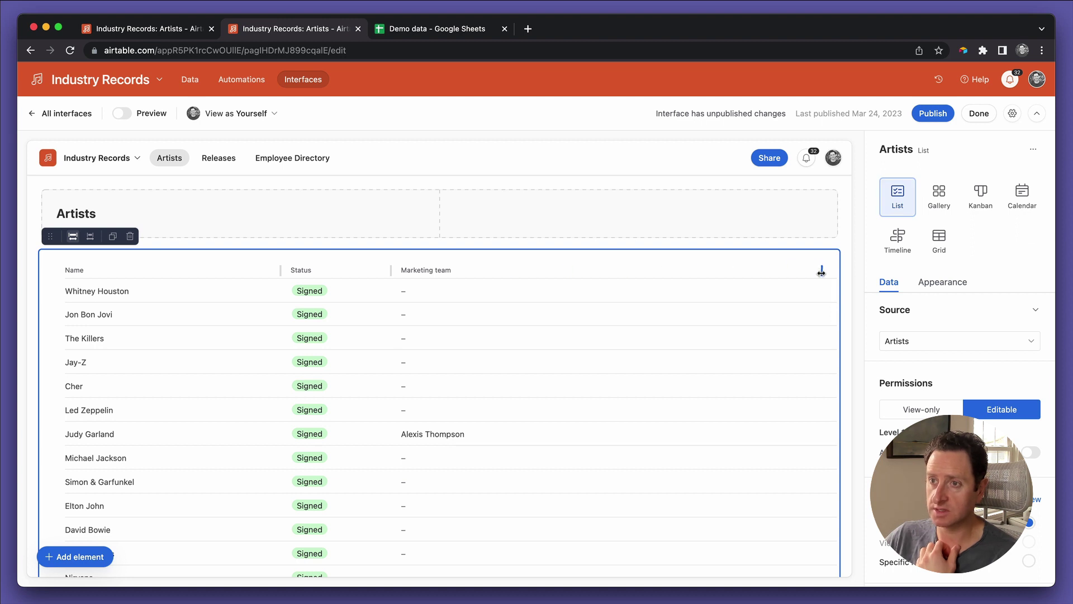
scroll(708, 450, "down", 15)
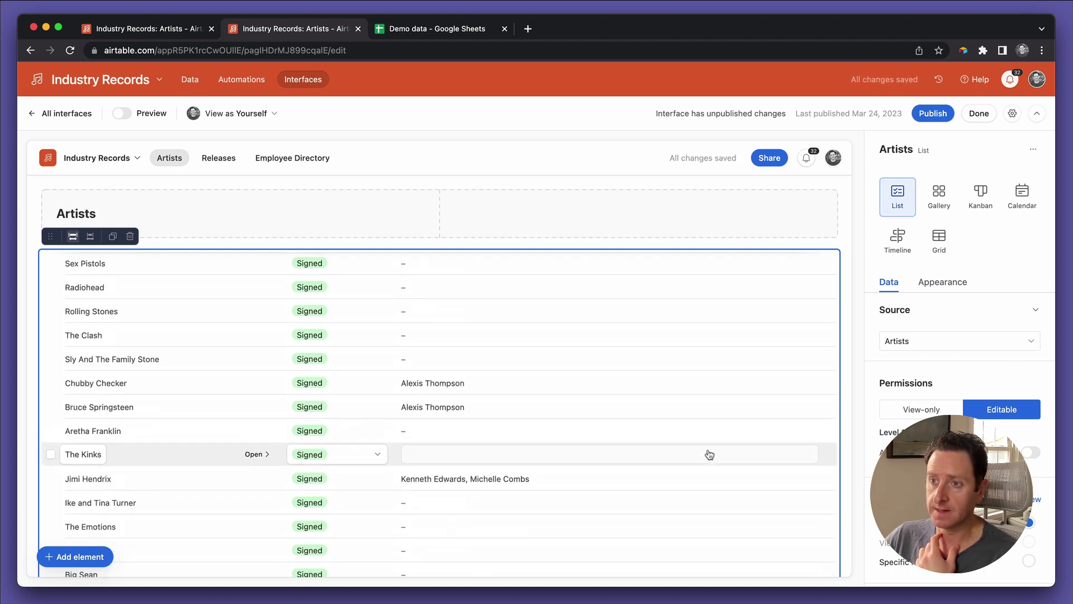
scroll(708, 453, "down", 2)
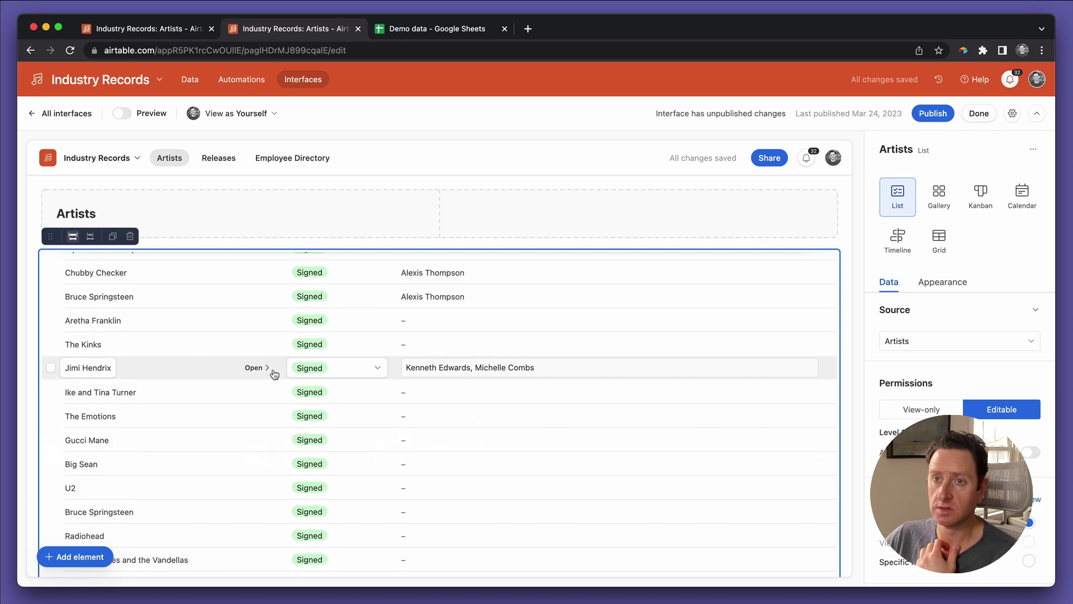